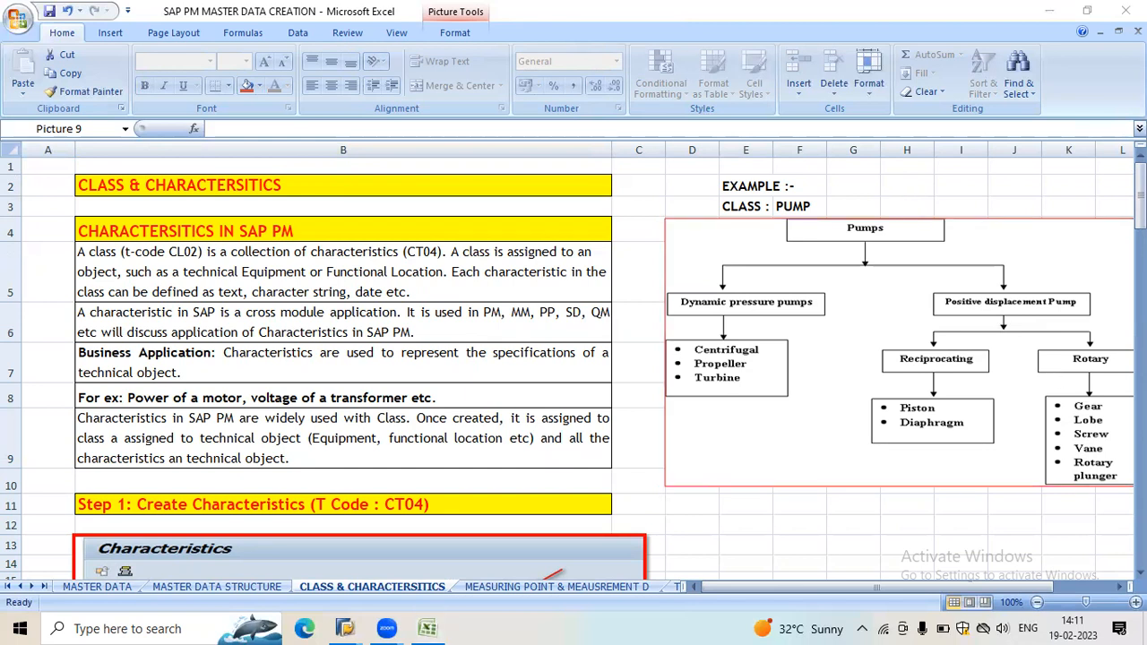
- Review the characteristic and class creation instructions in the CLASS & CHARACTERSITICS sheet, down to assigning a class to equipment
left_click(1139, 194)
mouse_move(1140, 193)
left_mouse_down()
mouse_move(1140, 223)
mouse_move(1140, 210)
left_mouse_up()
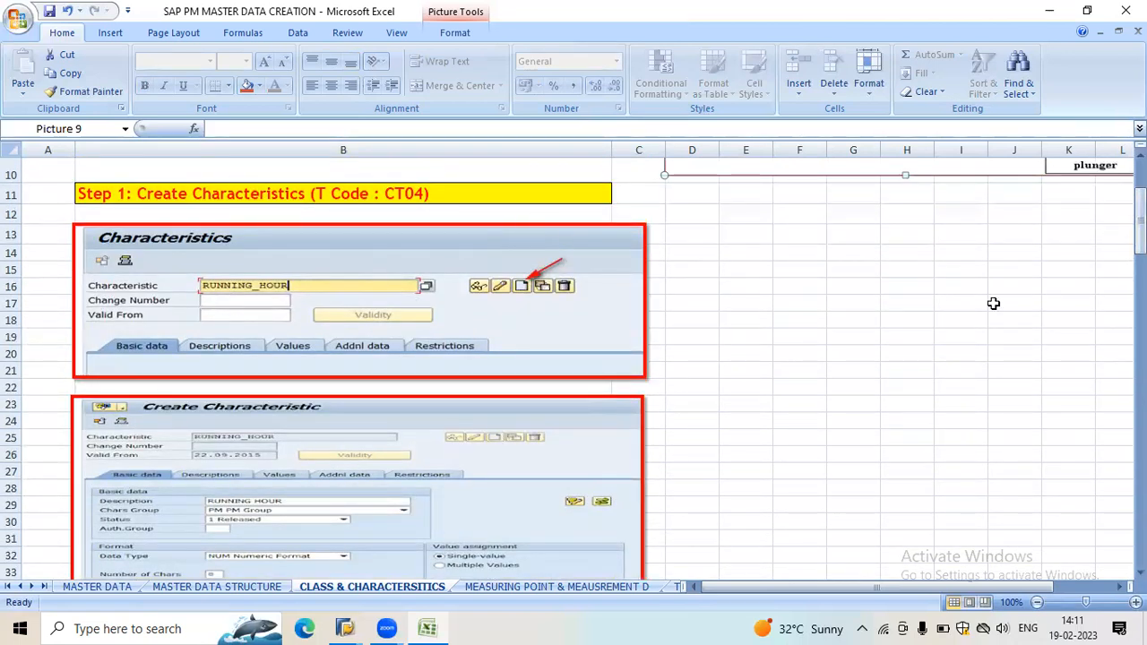
left_click_drag(1140, 210, 1140, 298)
left_click_drag(1140, 370, 1140, 444)
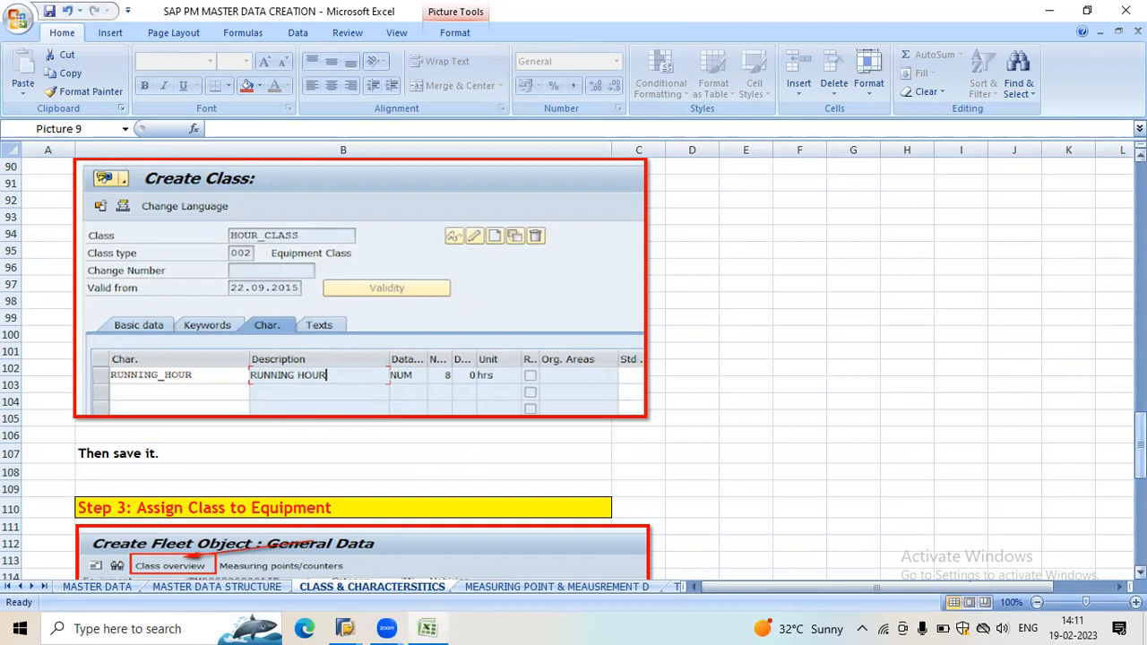
- Switch to SAP Logon and open a connection to ECC EHP7 SERVER
mouse_move(344, 626)
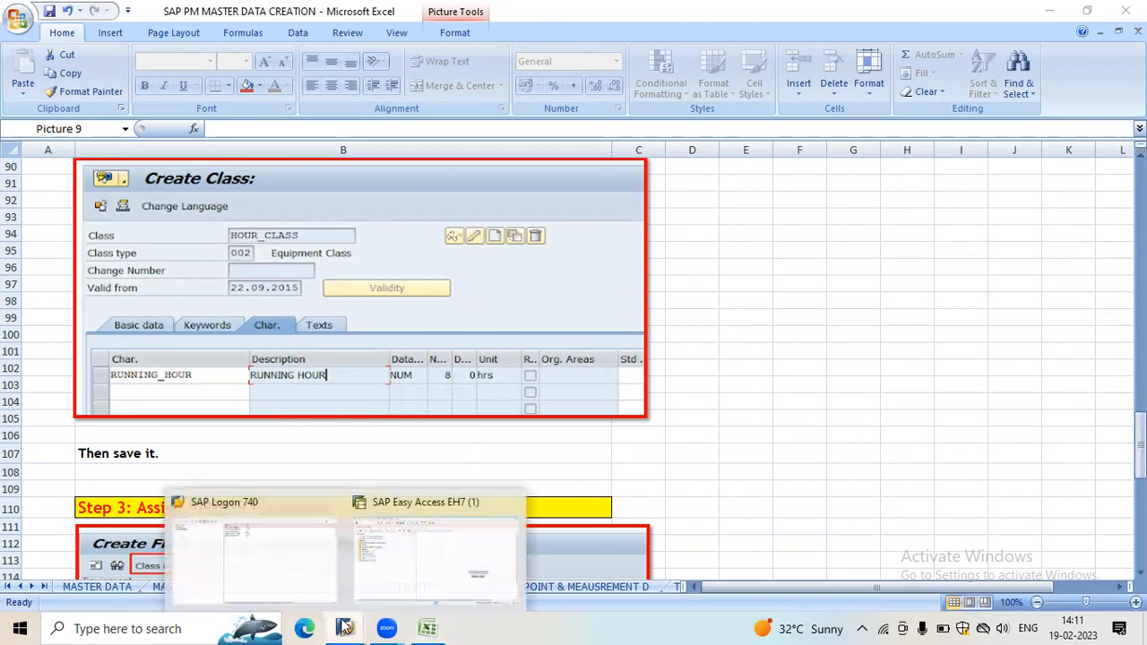
left_click(432, 537)
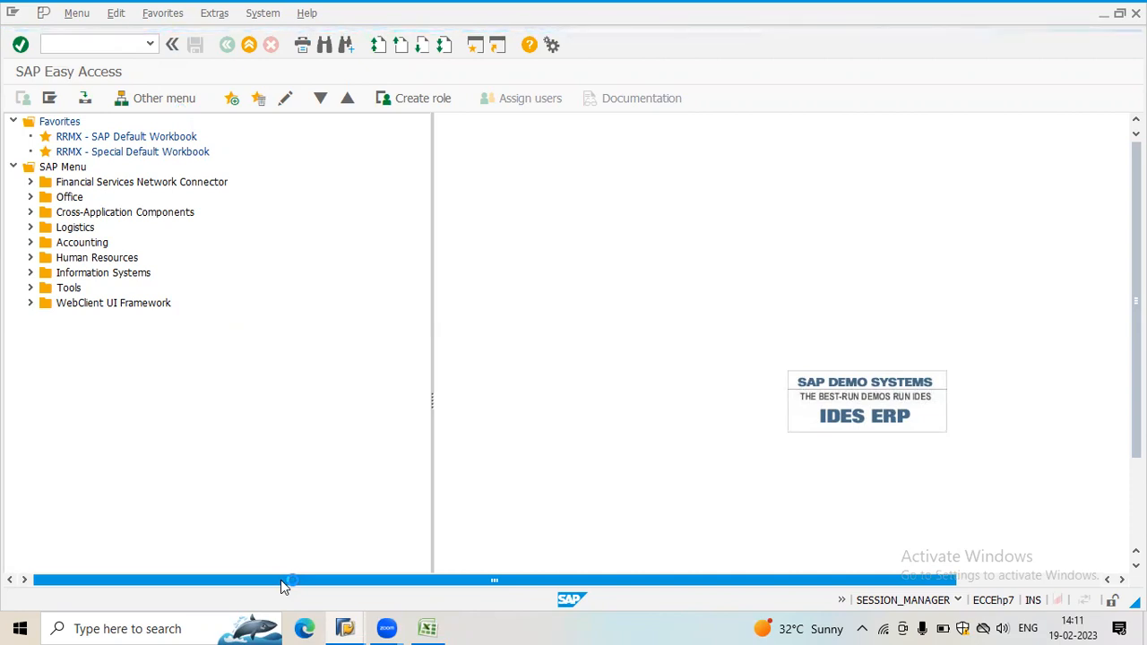
key("alt+Tab")
key("alt+Tab")
key("Tab")
key("Tab")
key("Tab")
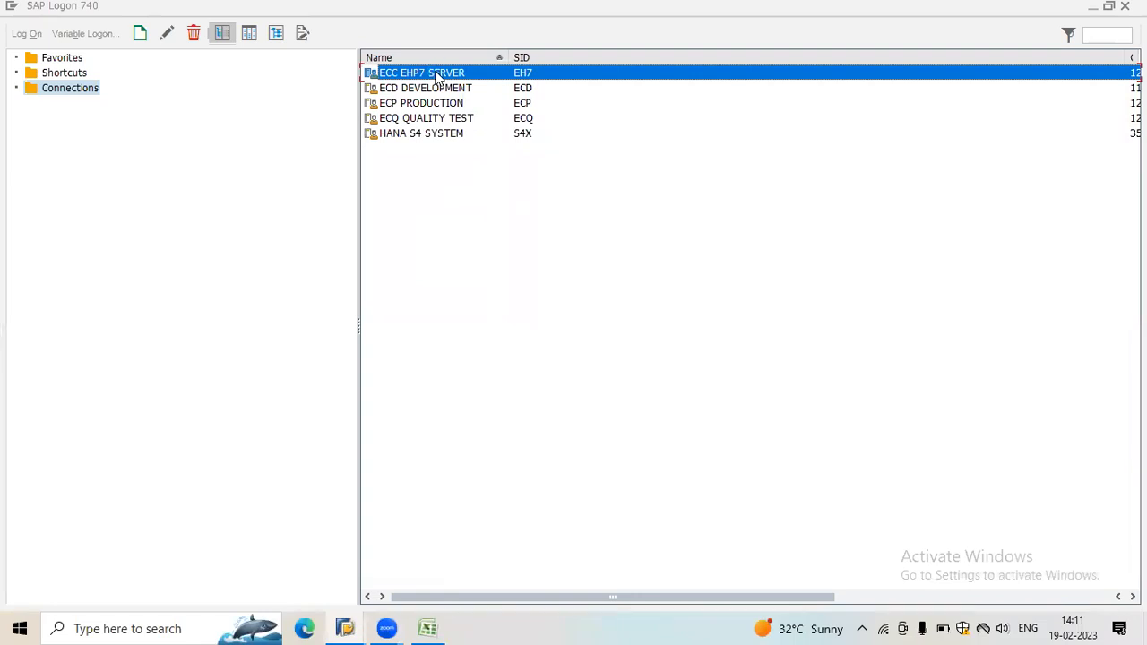
double_click(437, 77)
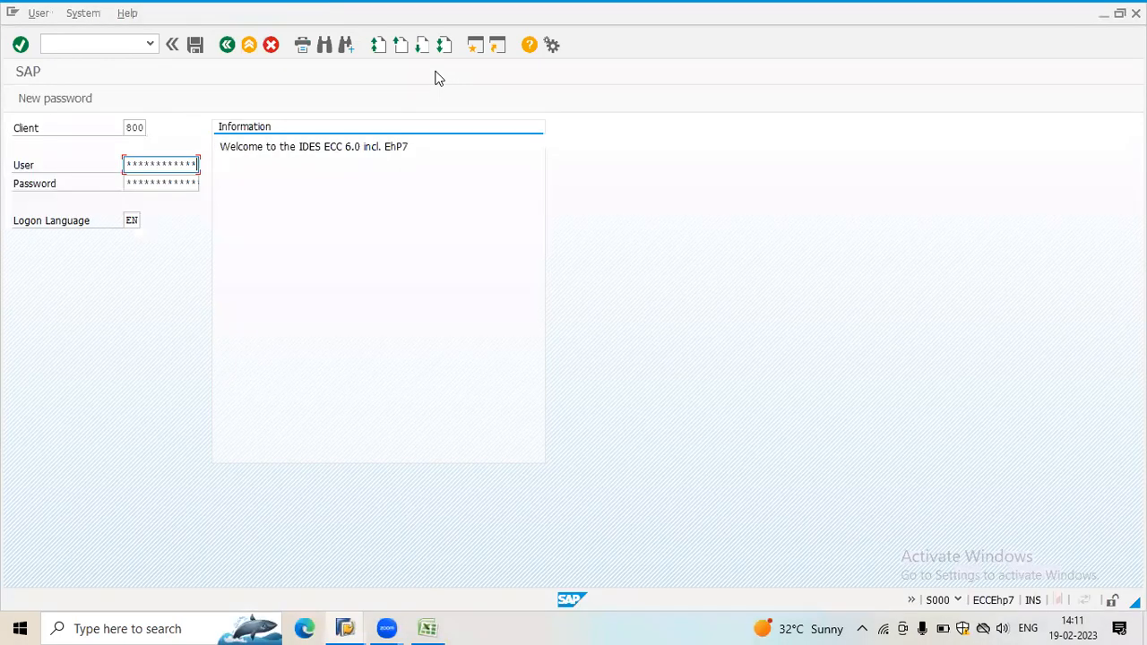
- Log on to client 800 by entering the user name and the account password, repeating the logon if it is rejected
key("Down")
key("Return")
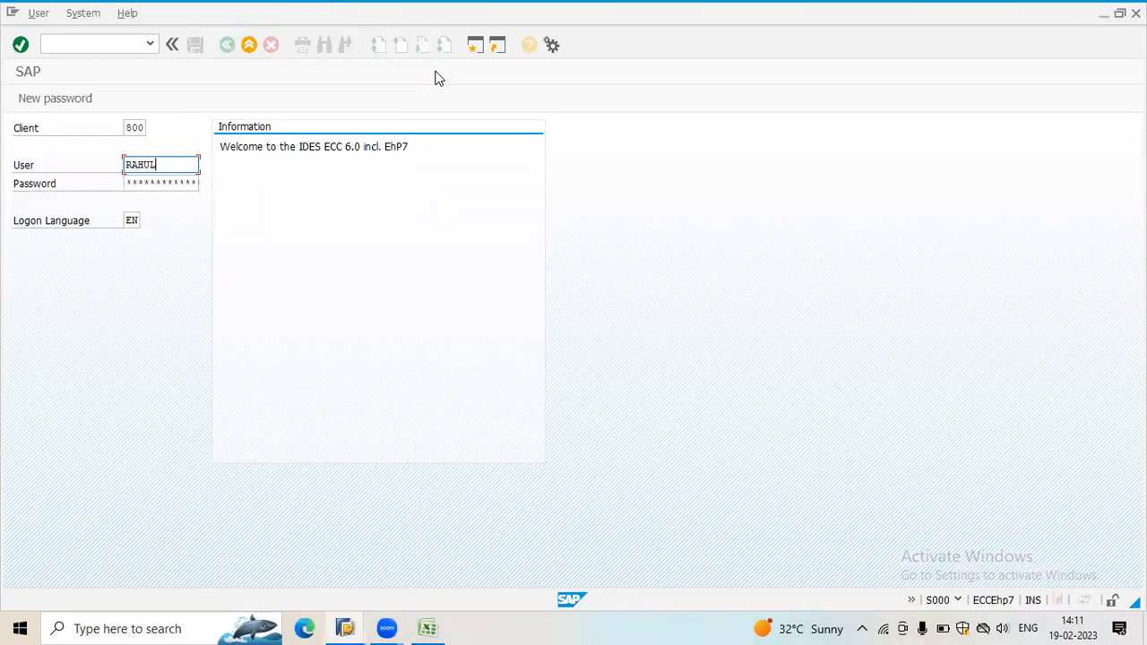
key("Tab")
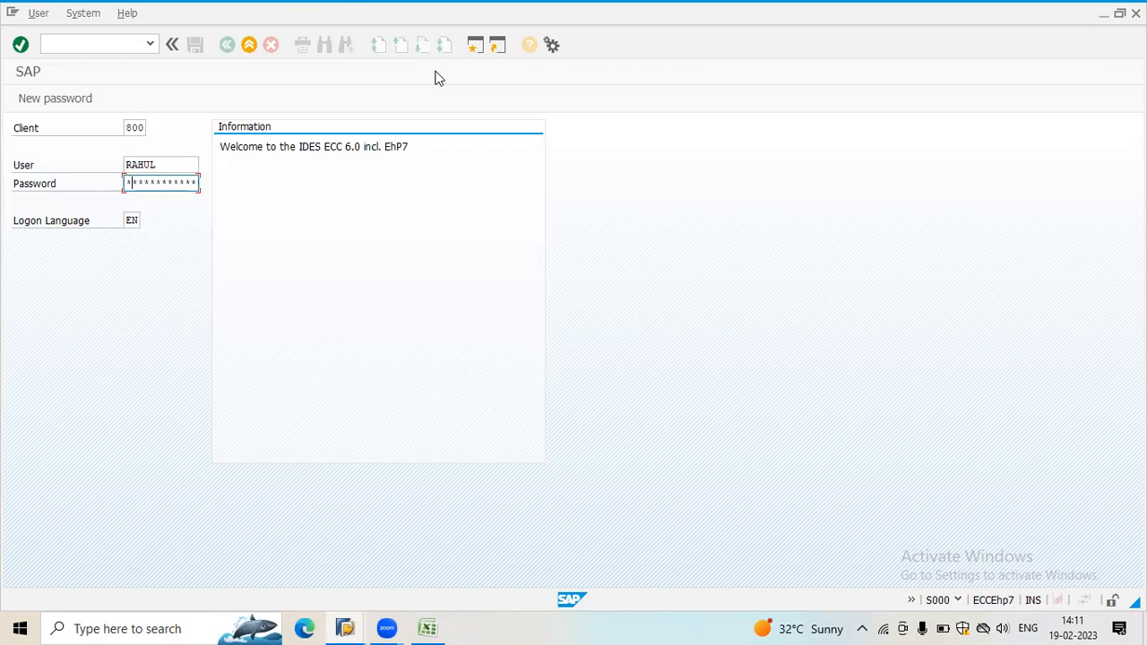
key("Return")
key("Escape")
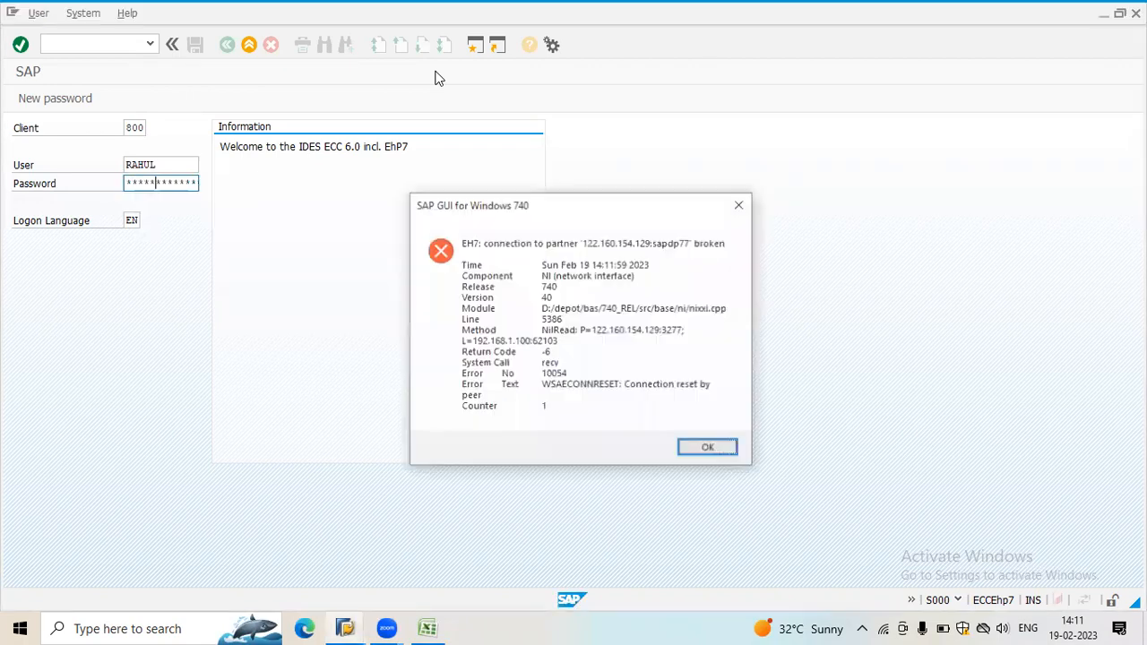
key("Return")
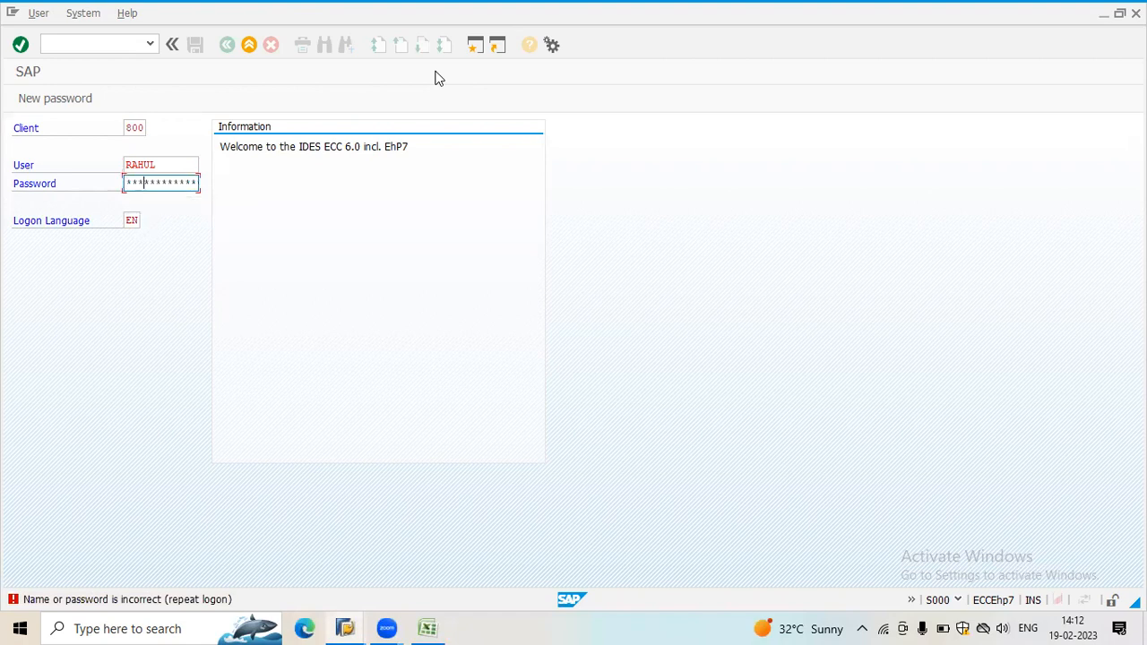
key("Return")
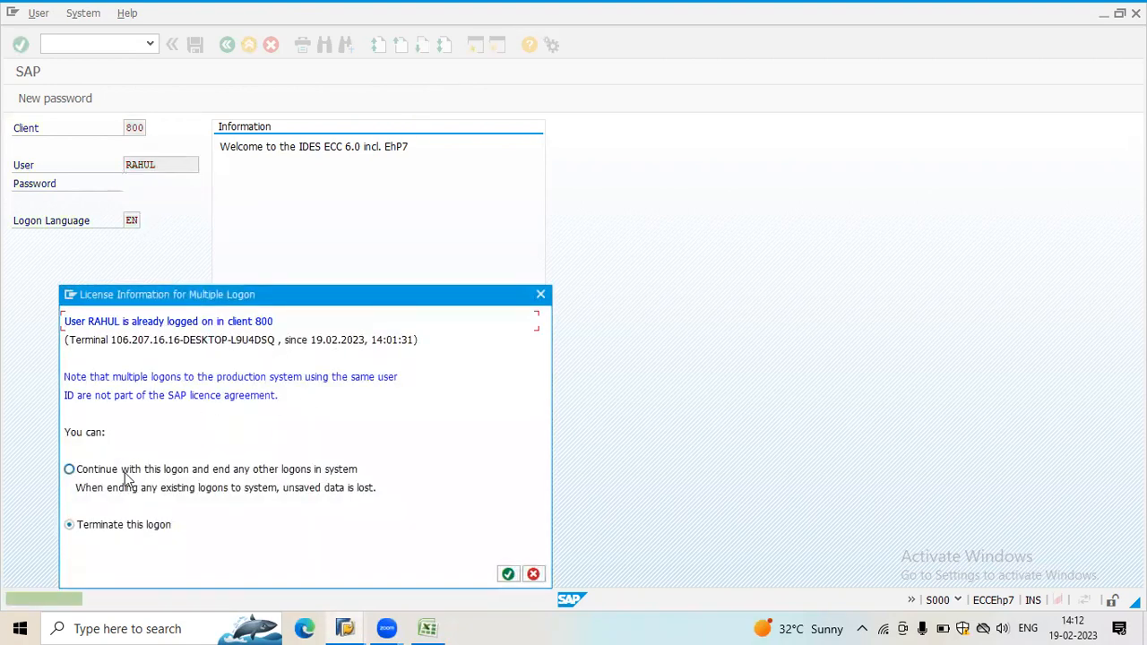
- Continue with this logon while ending any other logons in the system, and acknowledge the information message
left_click(123, 473)
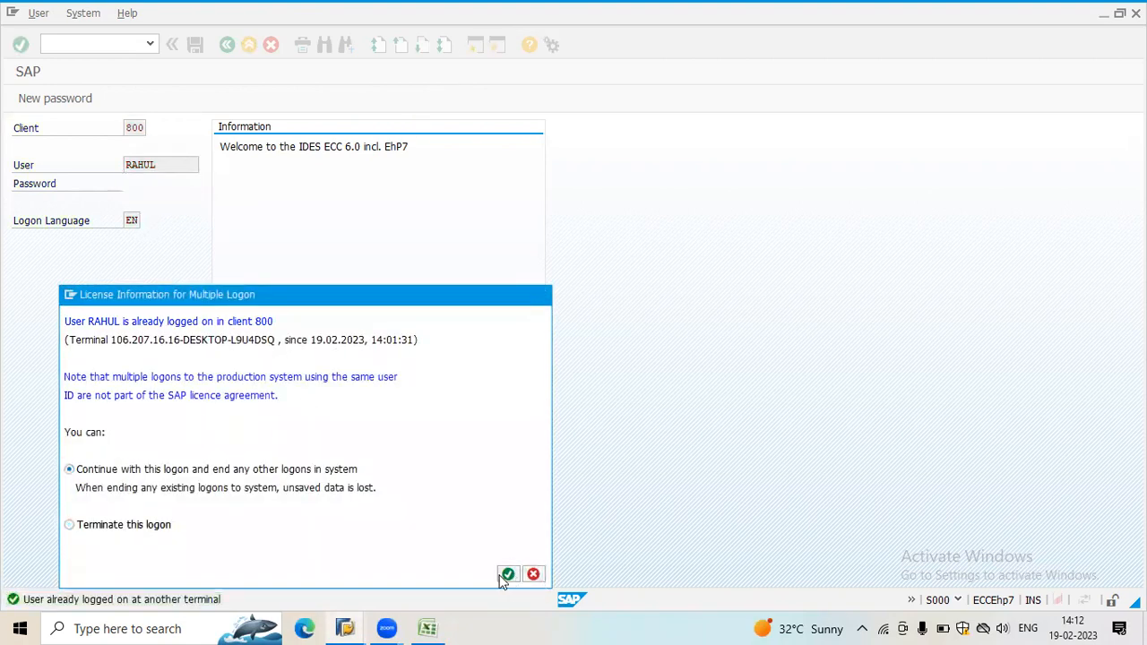
left_click(507, 574)
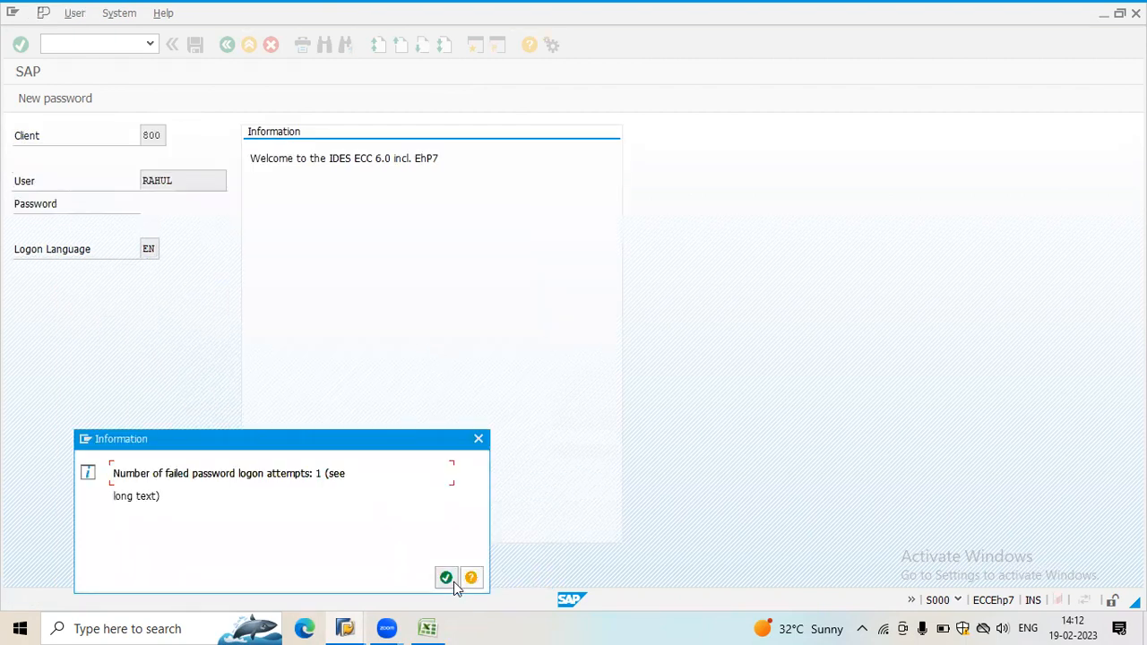
left_click(454, 581)
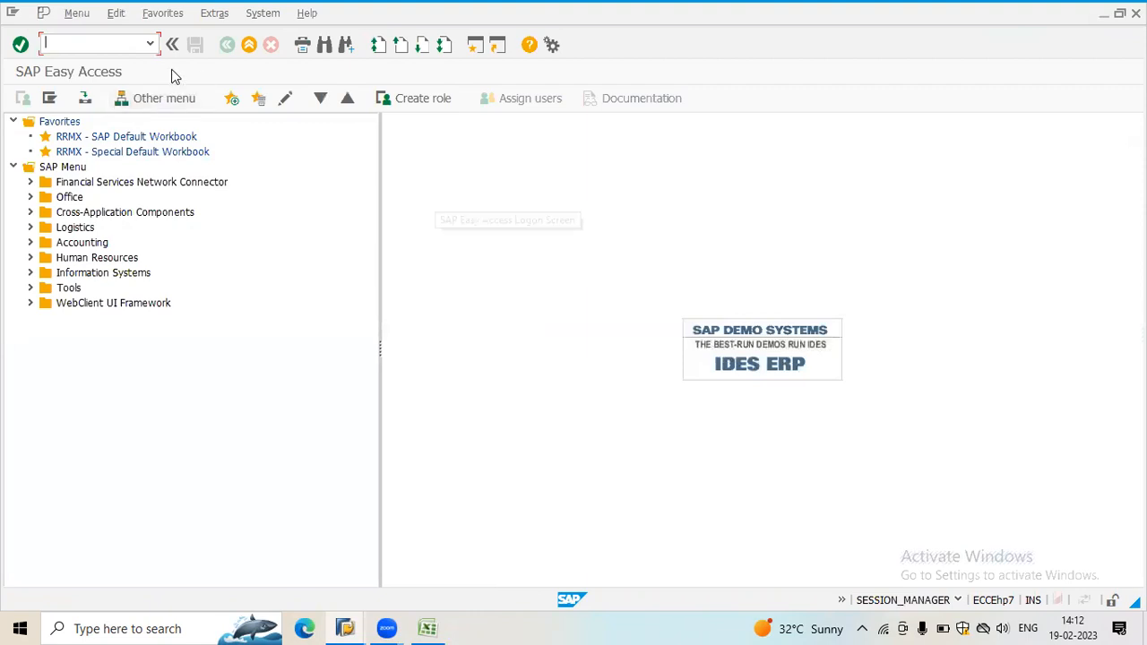
- Open the Characteristics transaction CT04
type("CT")
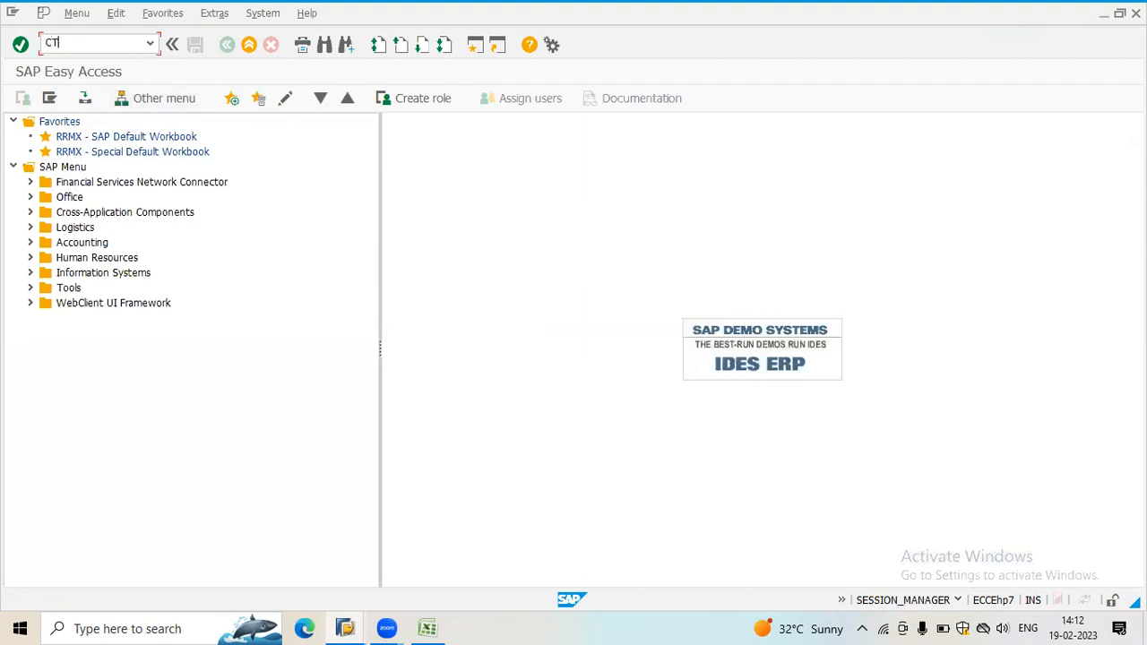
type("04")
key("Return")
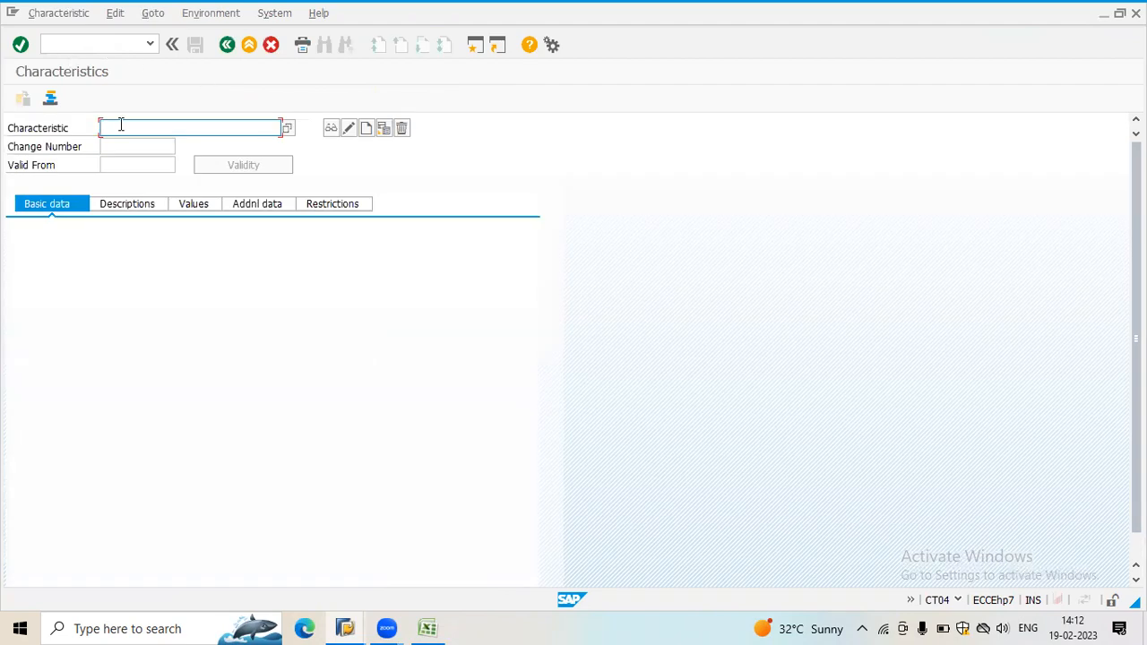
- Switch to Excel and review the characteristics and classes listed in the MASTER DATA STRUCTURE sheet, including AMPERE and VOLTAGE
left_click(417, 625)
left_click(205, 586)
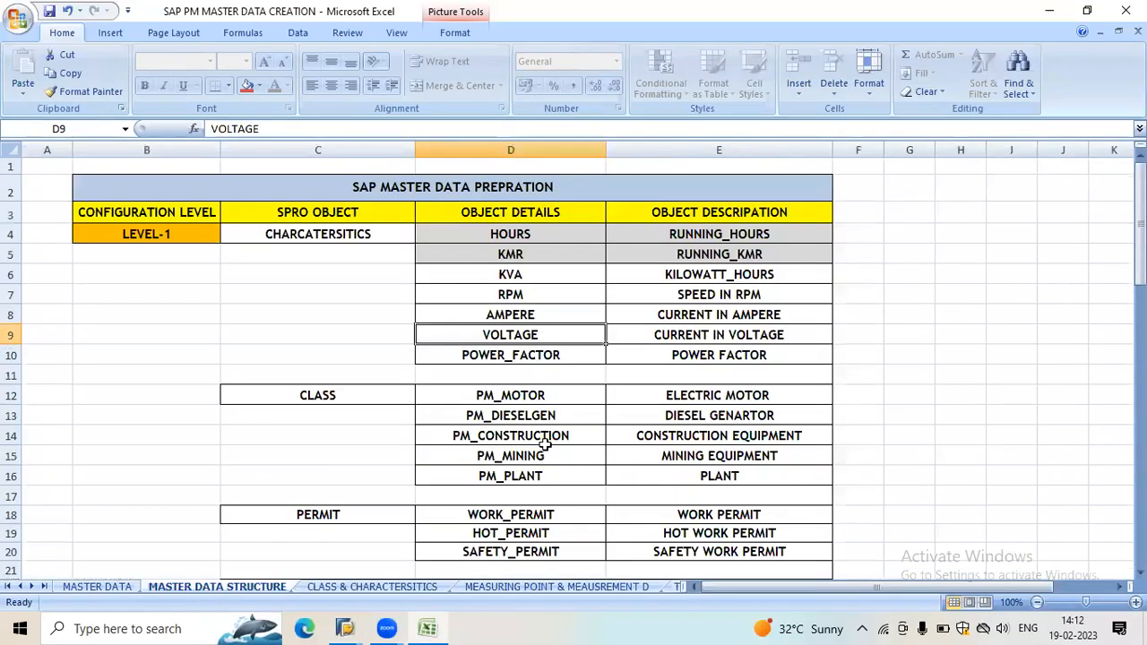
left_click(487, 231)
left_click(482, 254)
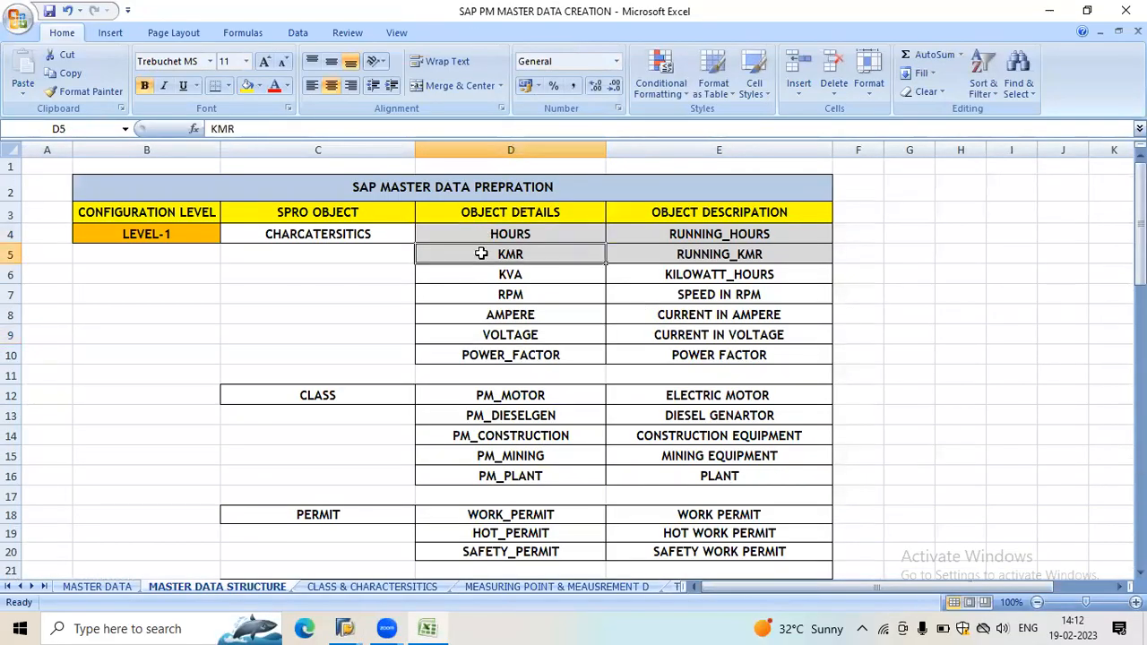
left_click(489, 274)
left_click(489, 295)
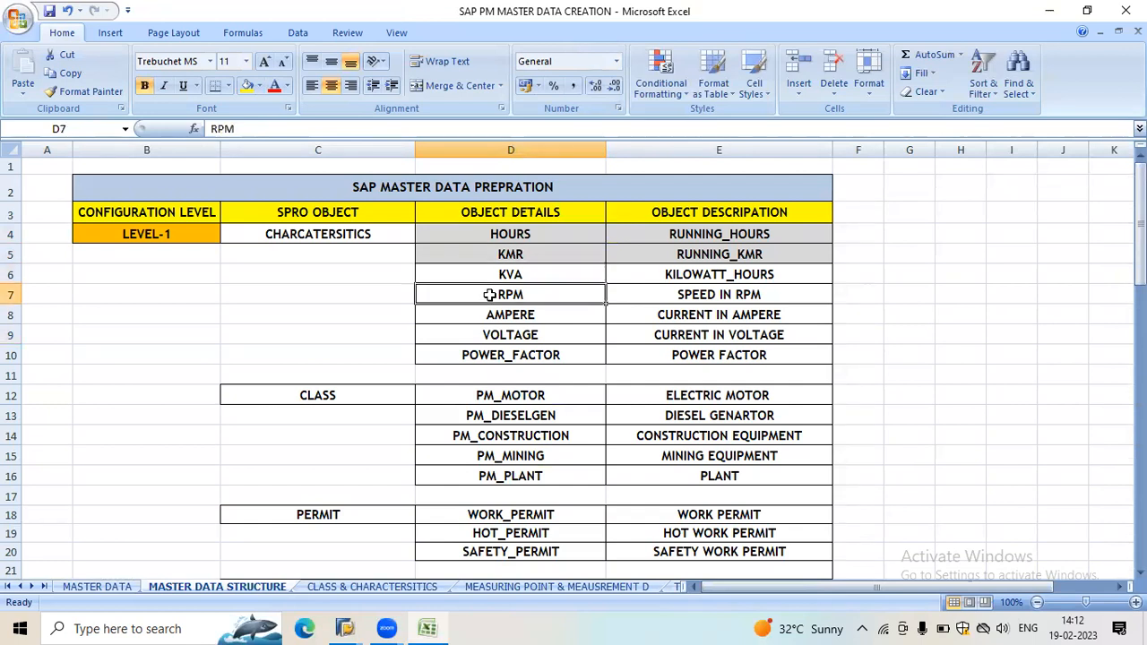
left_click(502, 312)
left_click(495, 333)
left_click(508, 355)
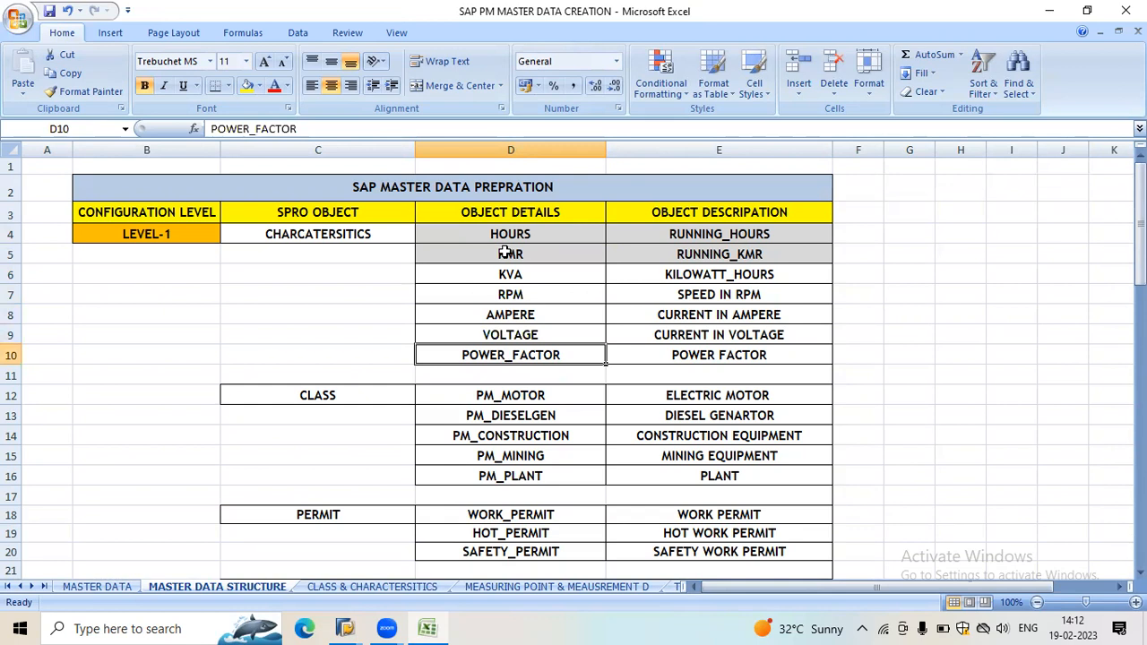
left_click_drag(502, 237, 494, 354)
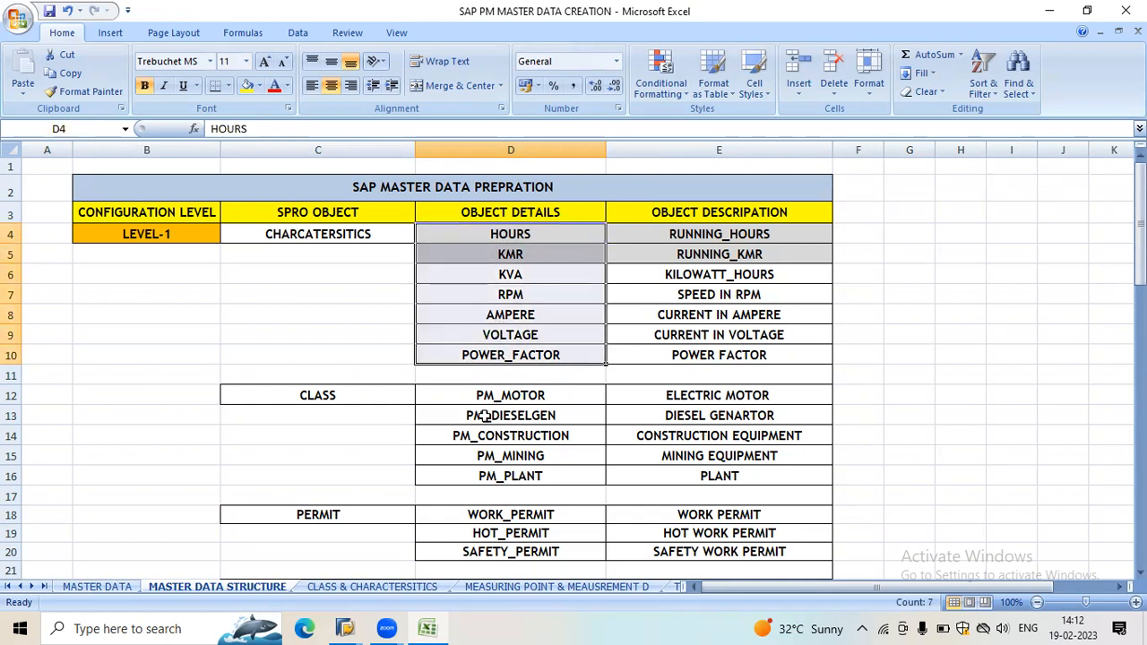
left_click_drag(489, 395, 498, 475)
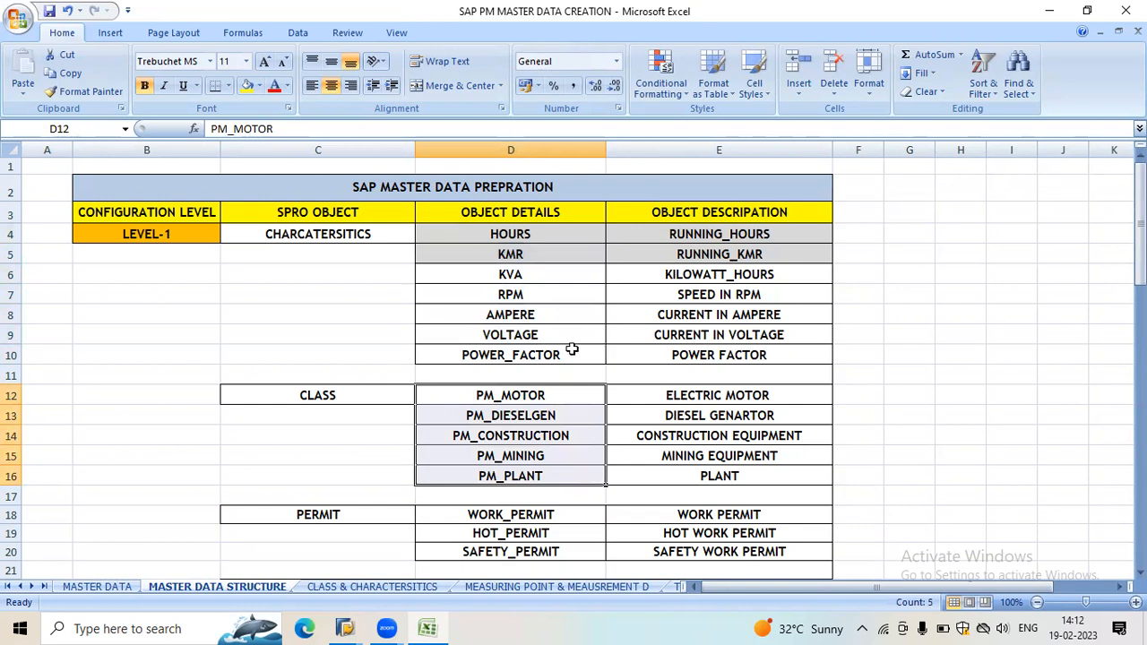
left_click(522, 315)
left_click(521, 335)
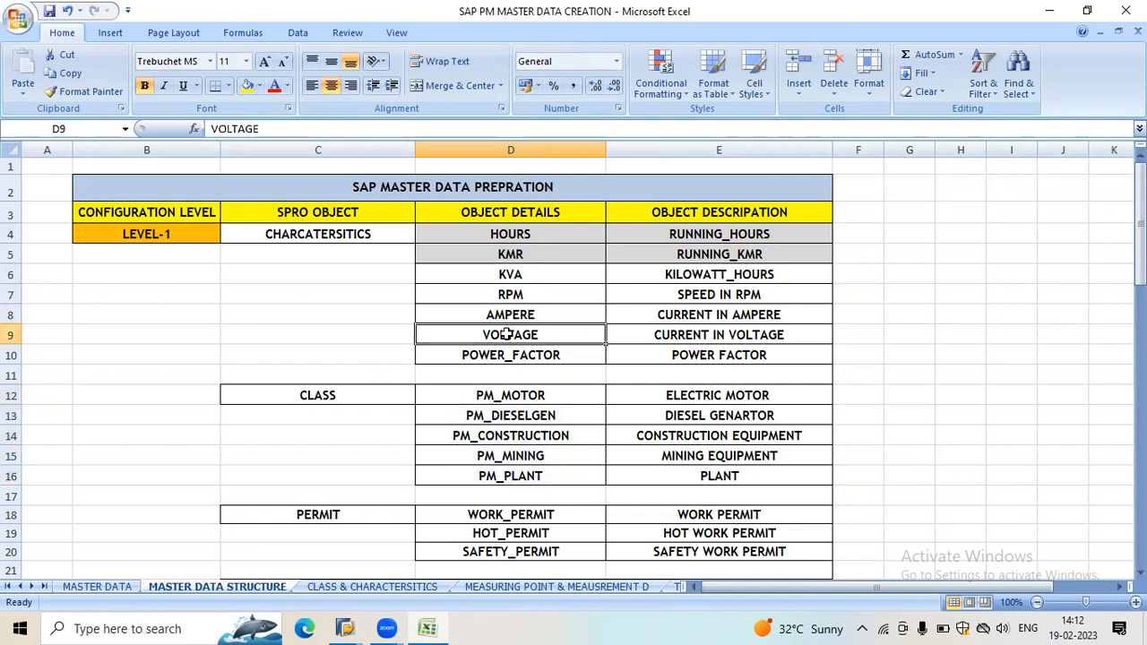
- Switch back to SAP and open the existing characteristic CURRENT in change mode
key("alt+Tab")
type("AM")
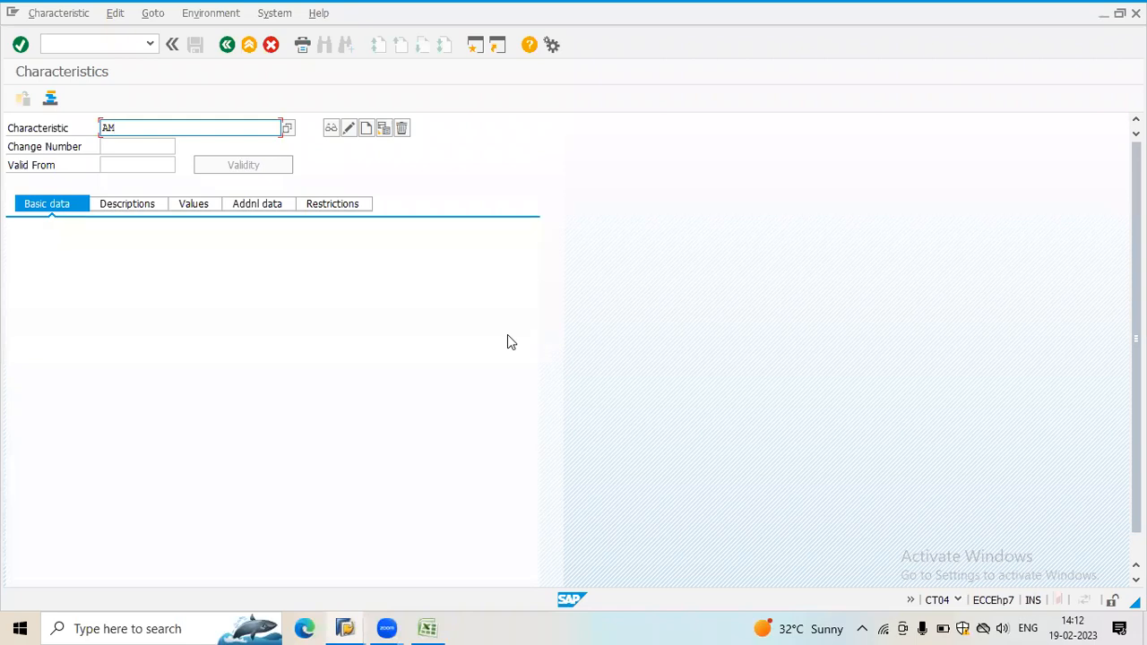
key("BackSpace")
key("BackSpace")
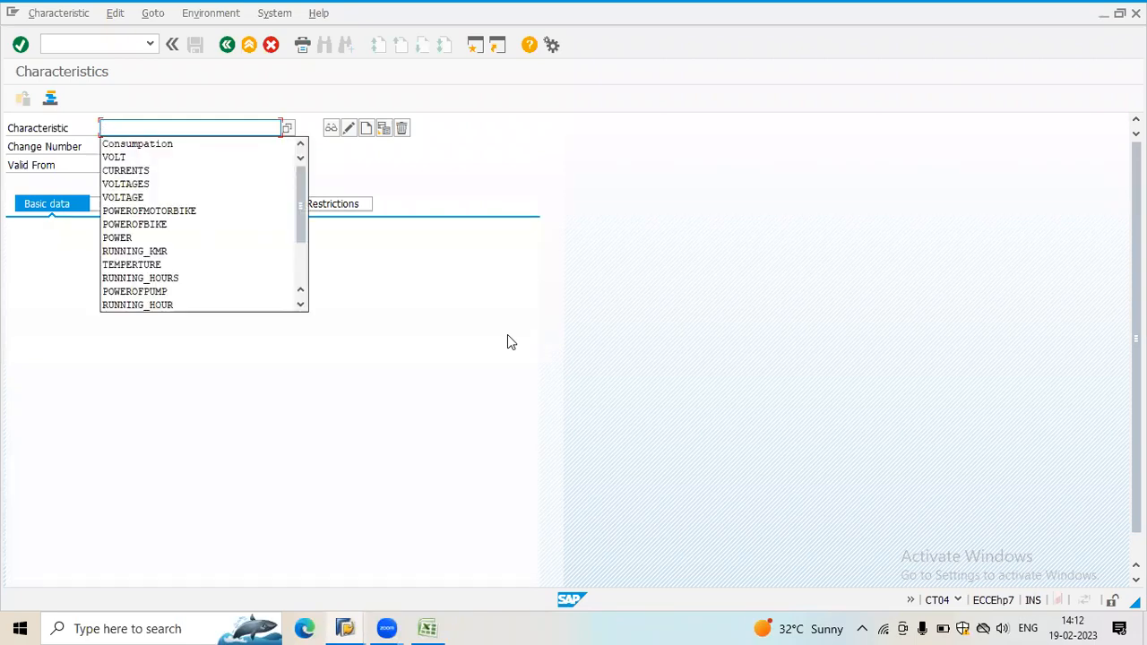
type("CURREN")
key("BackSpace")
key("BackSpace")
key("BackSpace")
key("BackSpace")
key("BackSpace")
key("BackSpace")
type("CU")
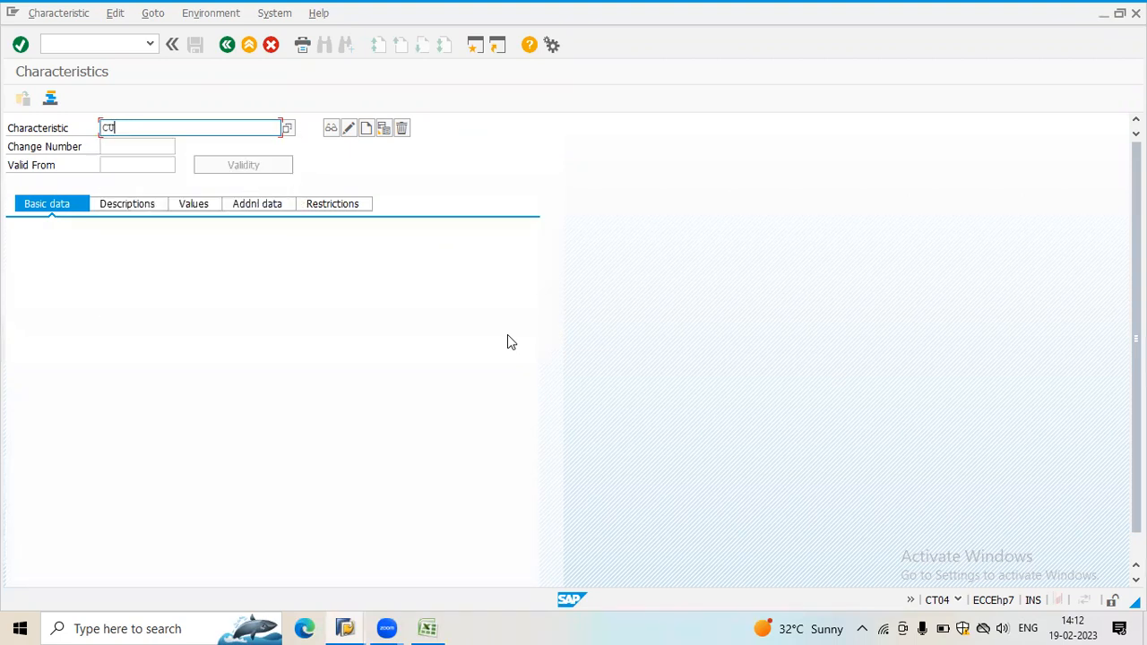
type("RRE")
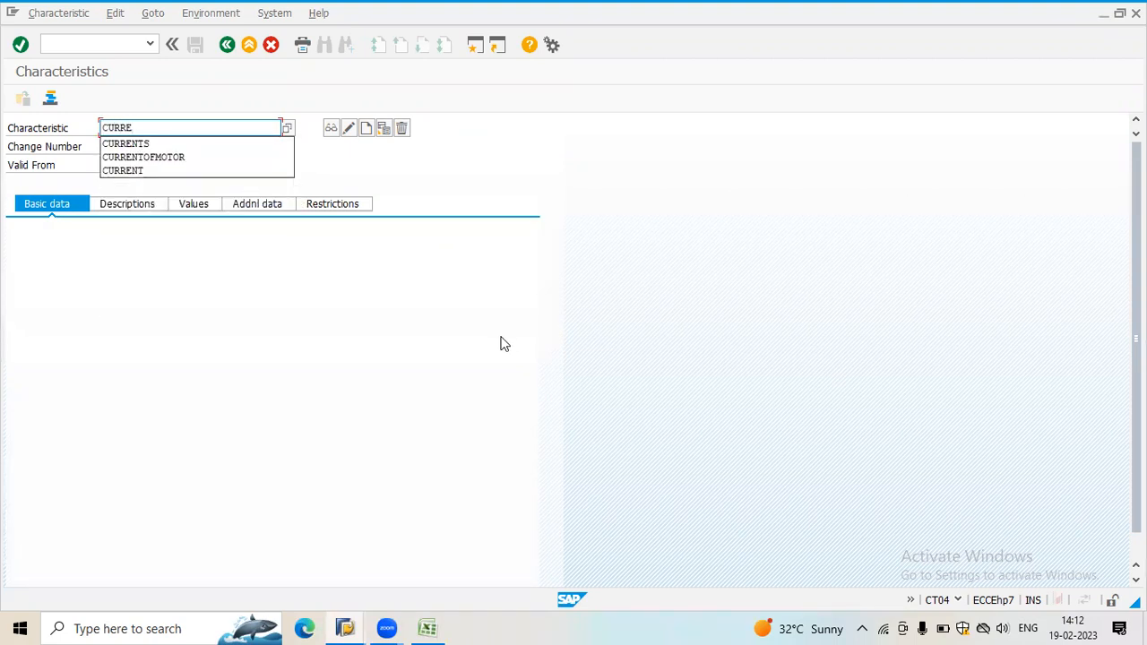
left_click(226, 170)
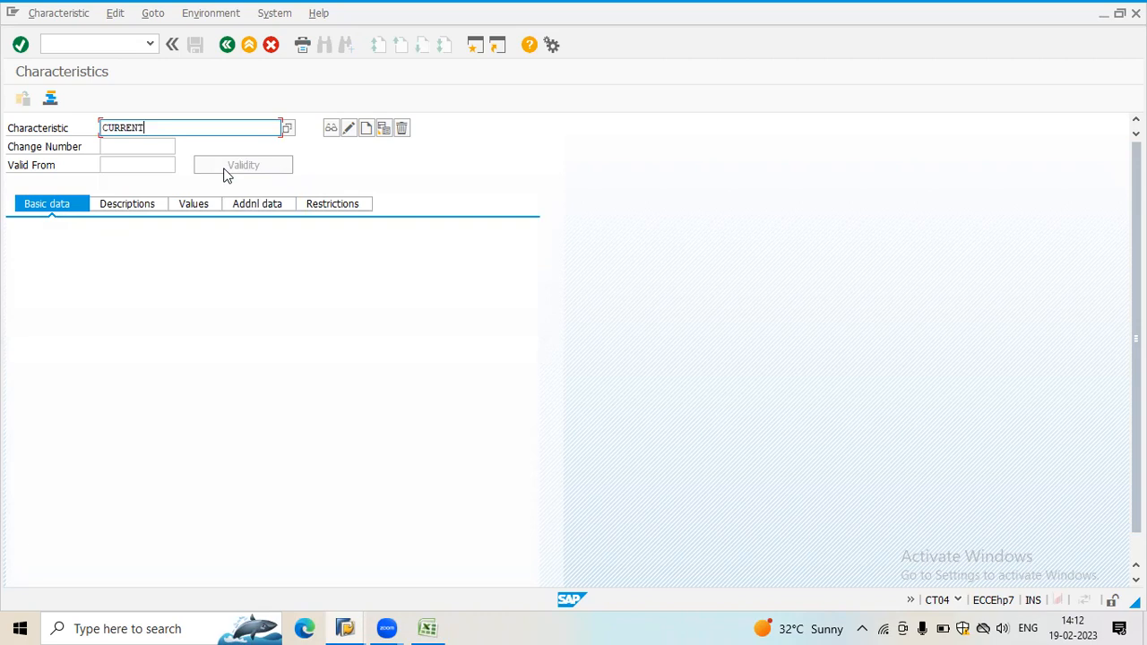
key("Return")
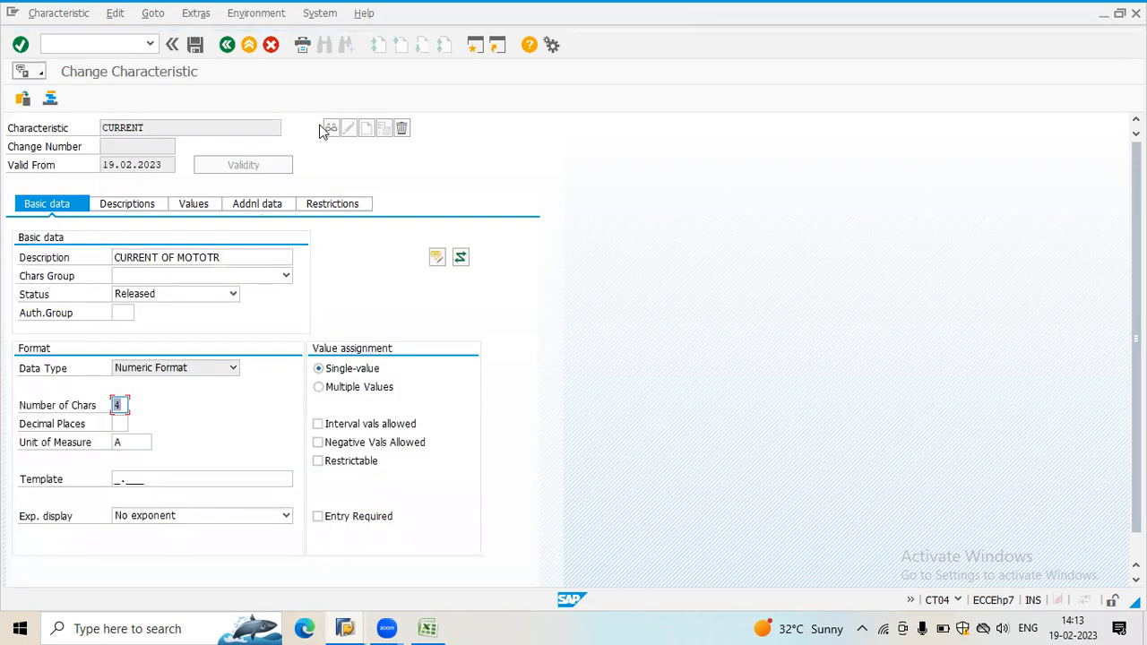
- Shorten the description of the characteristic to CURRENT
left_click(155, 127)
left_click_drag(170, 128, 89, 122)
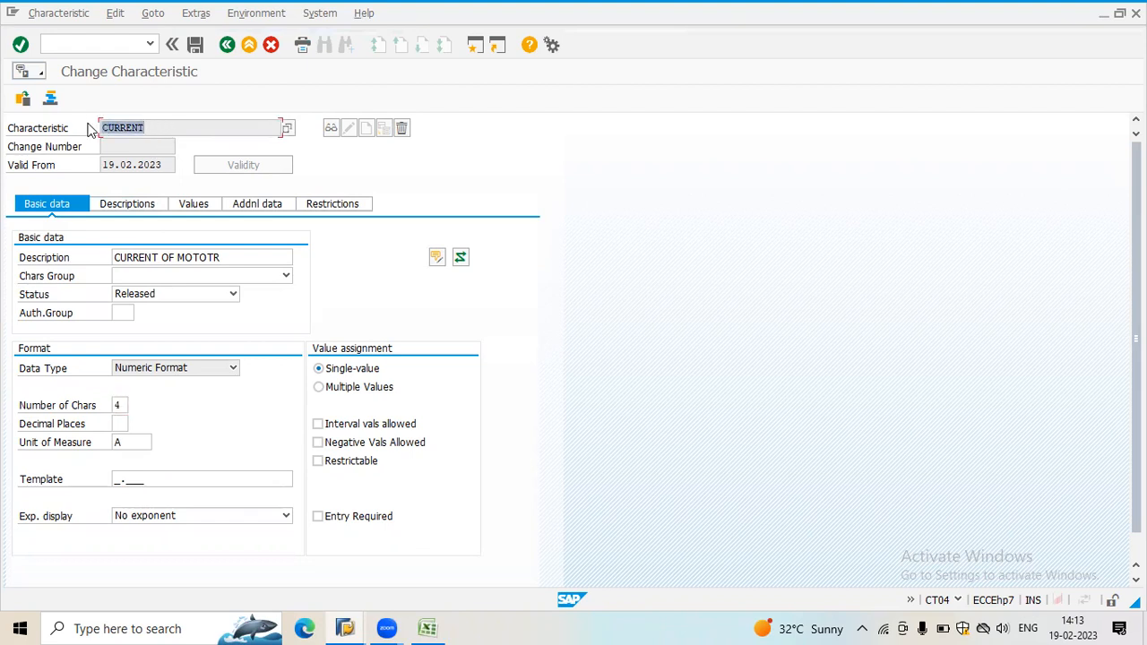
left_click(168, 258)
type("*************")
key("ctrl+z")
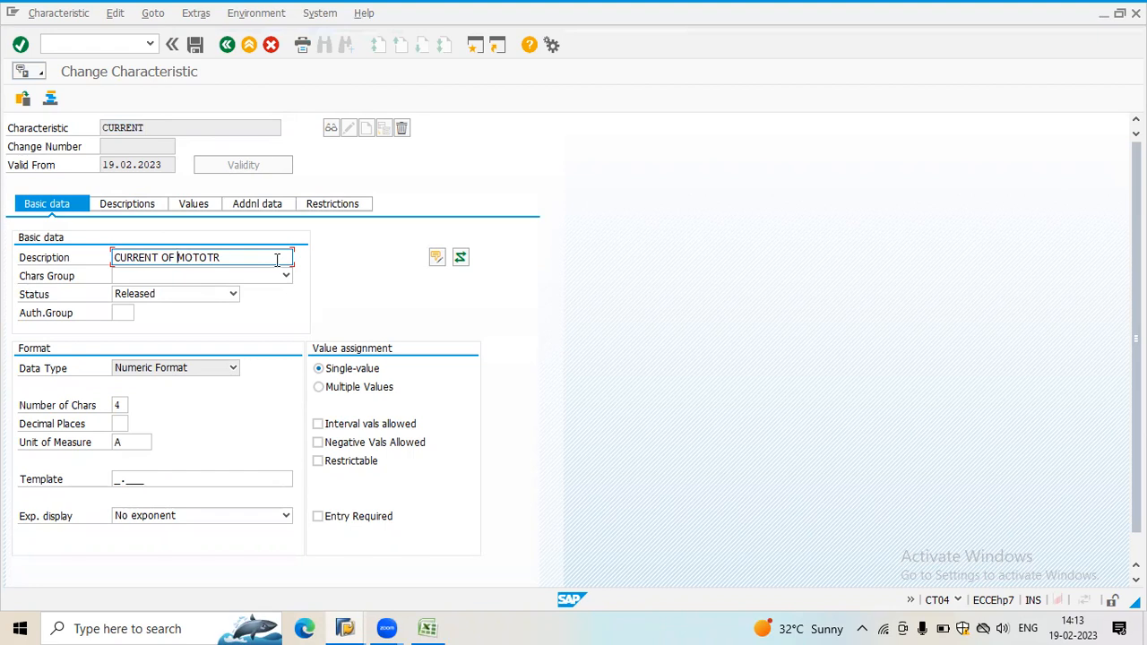
key("BackSpace")
key("BackSpace")
key("BackSpace")
key("BackSpace")
key("BackSpace")
key("BackSpace")
key("BackSpace")
- Check the characteristic's format settings: keep Numeric Format as data type and go through number of characters, decimal places, unit of measure and template
left_click(185, 363)
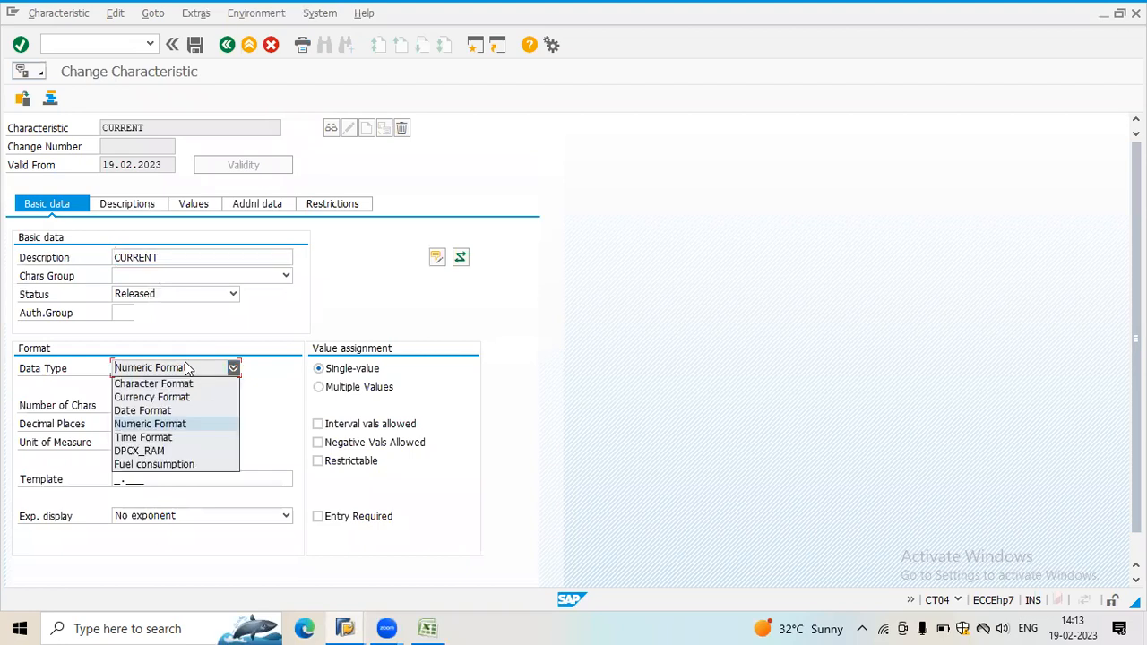
left_click(165, 422)
left_click(118, 405)
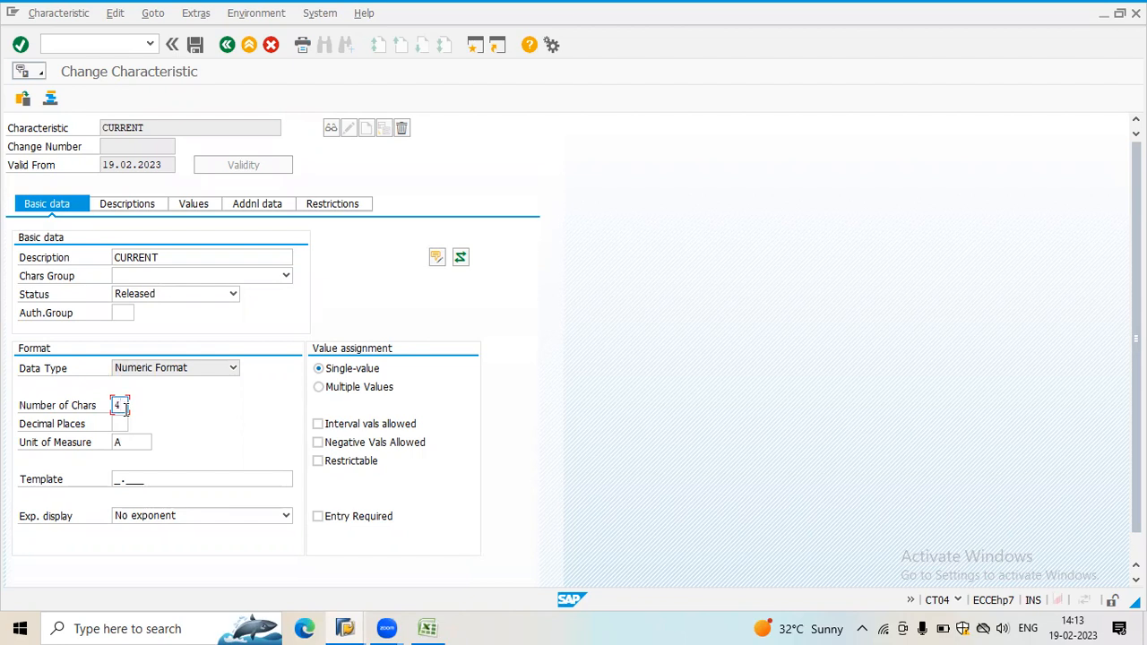
left_click(123, 424)
key("Delete")
key("Tab")
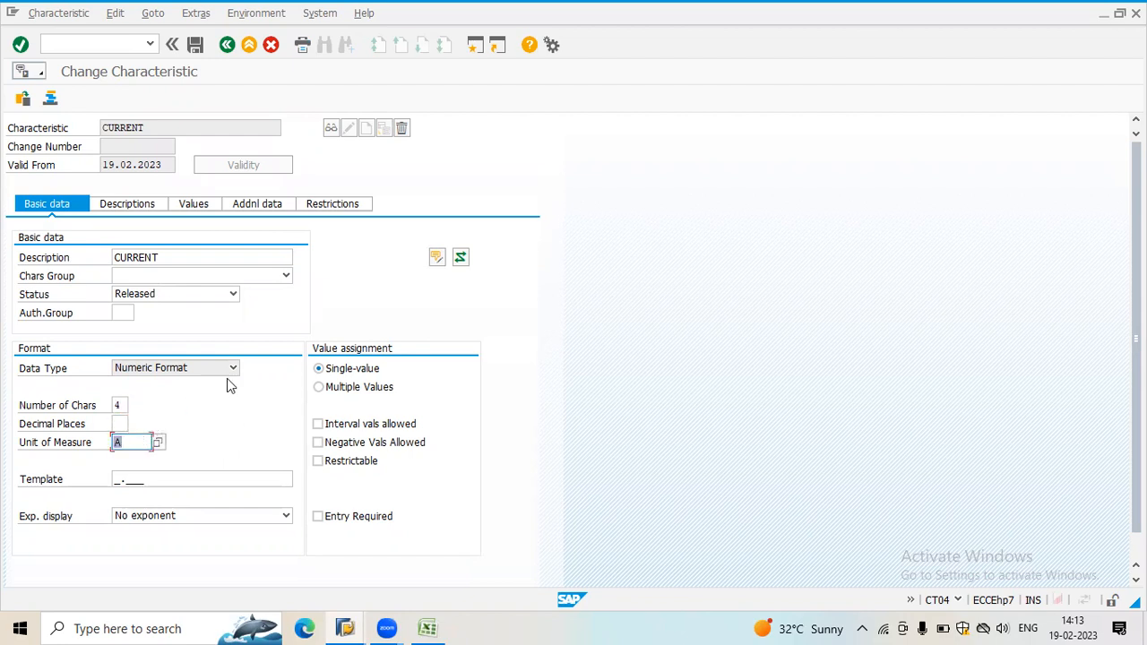
key("Tab")
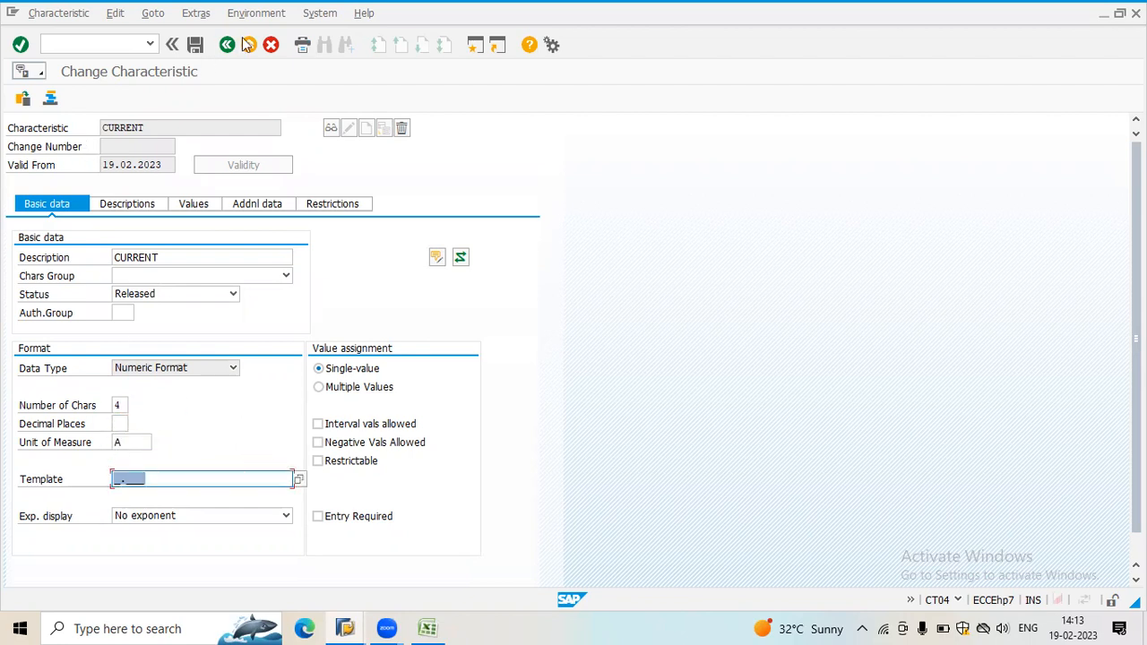
- Save the CURRENT characteristic and start creating a new characteristic named KVA
left_click(197, 47)
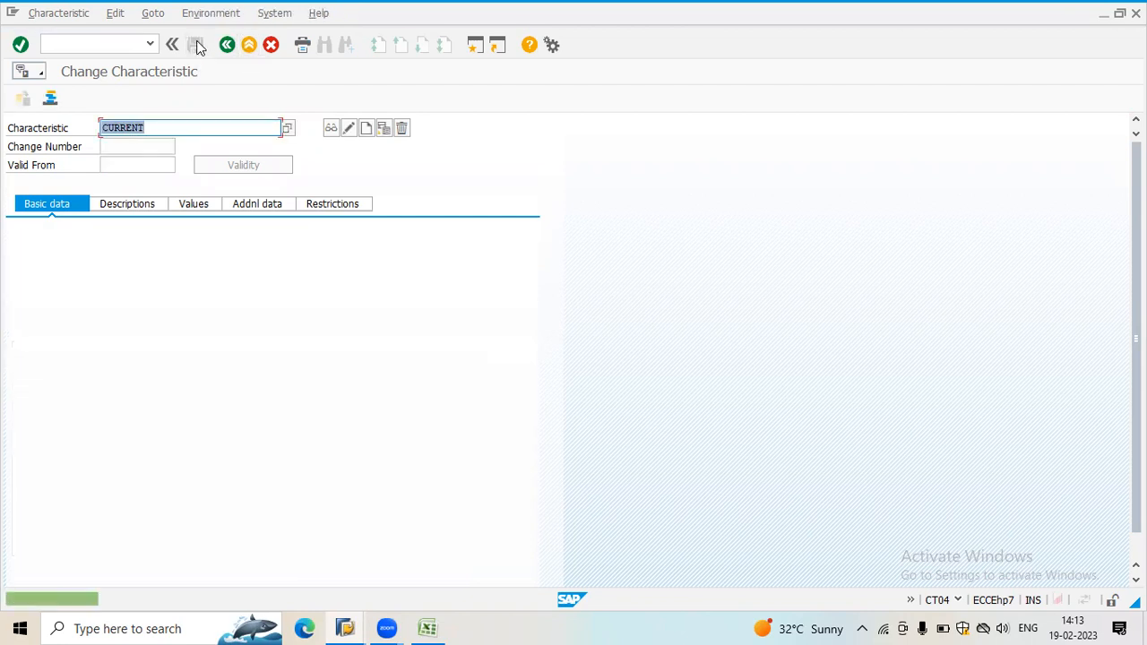
left_click(171, 120)
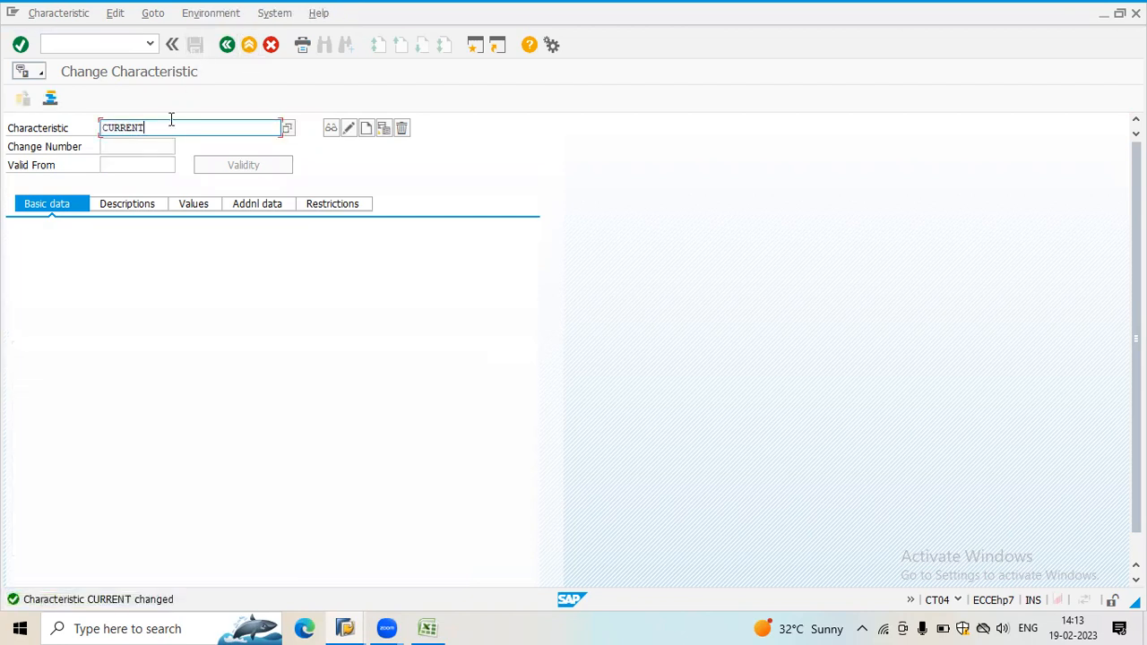
key("BackSpace")
key("BackSpace")
key("BackSpace")
key("BackSpace")
key("BackSpace")
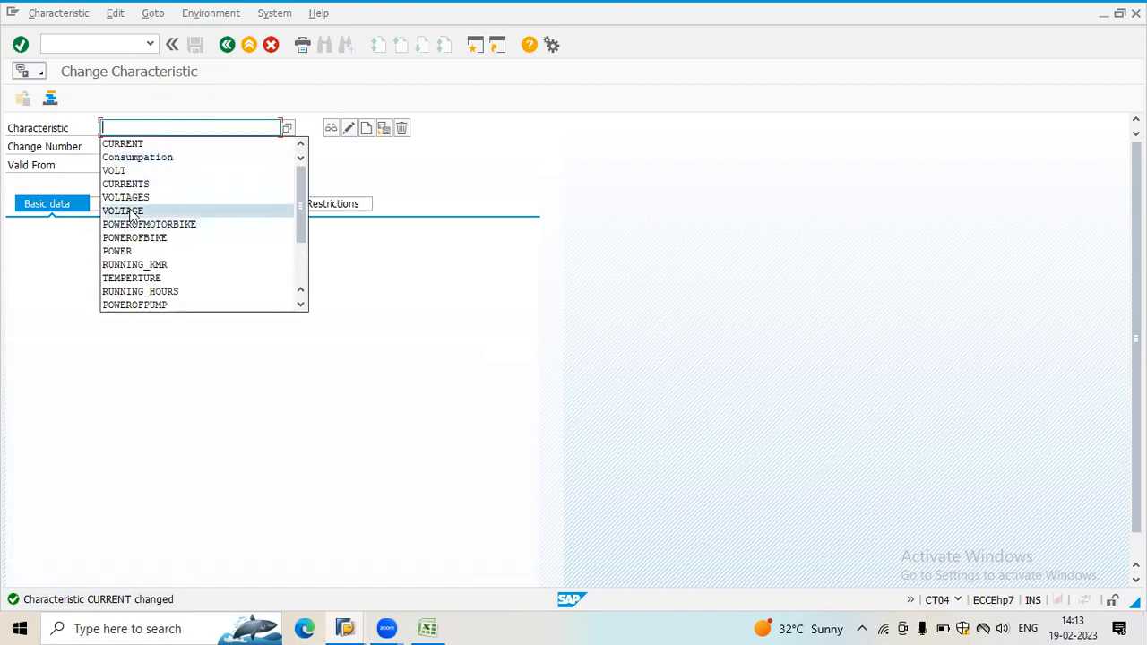
type("R")
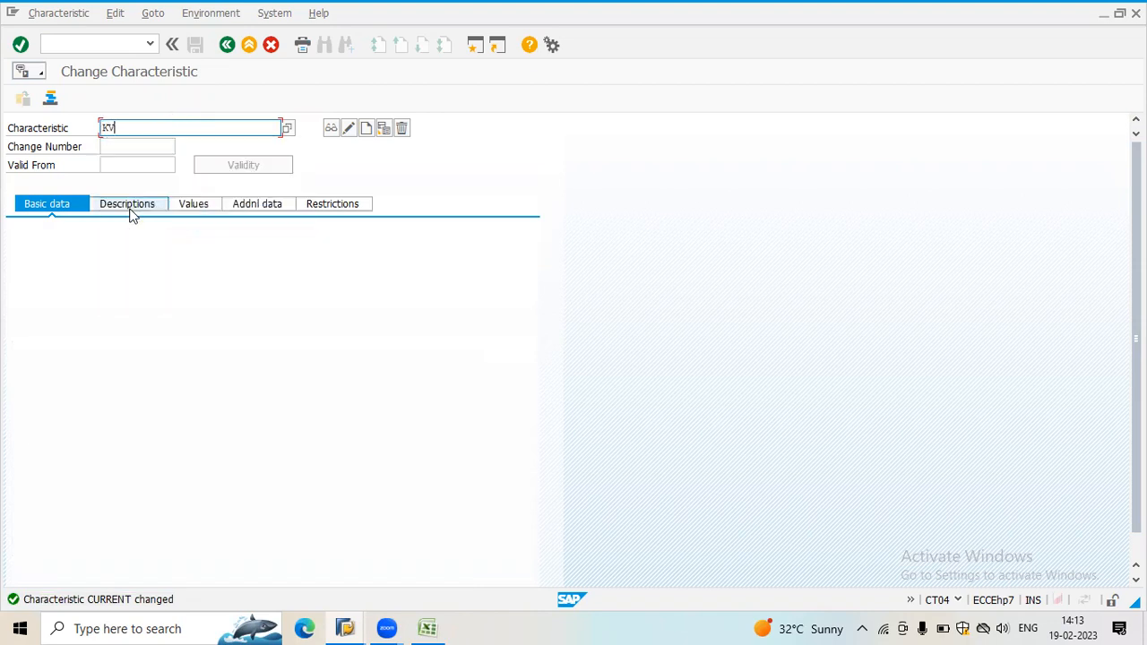
key("Return")
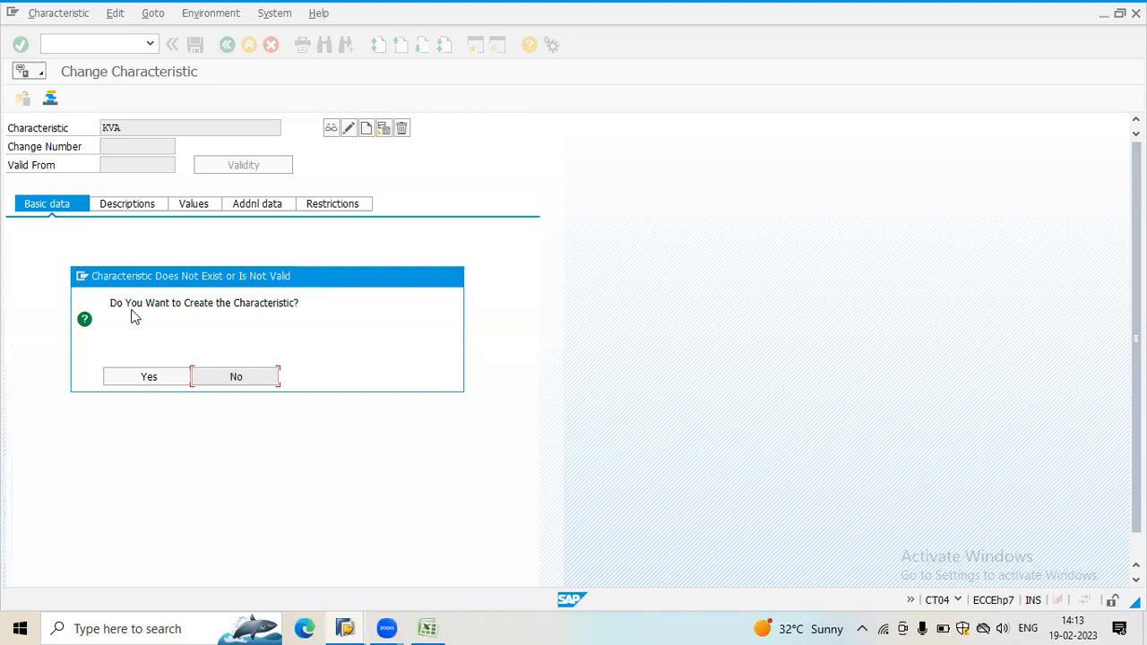
left_click(157, 378)
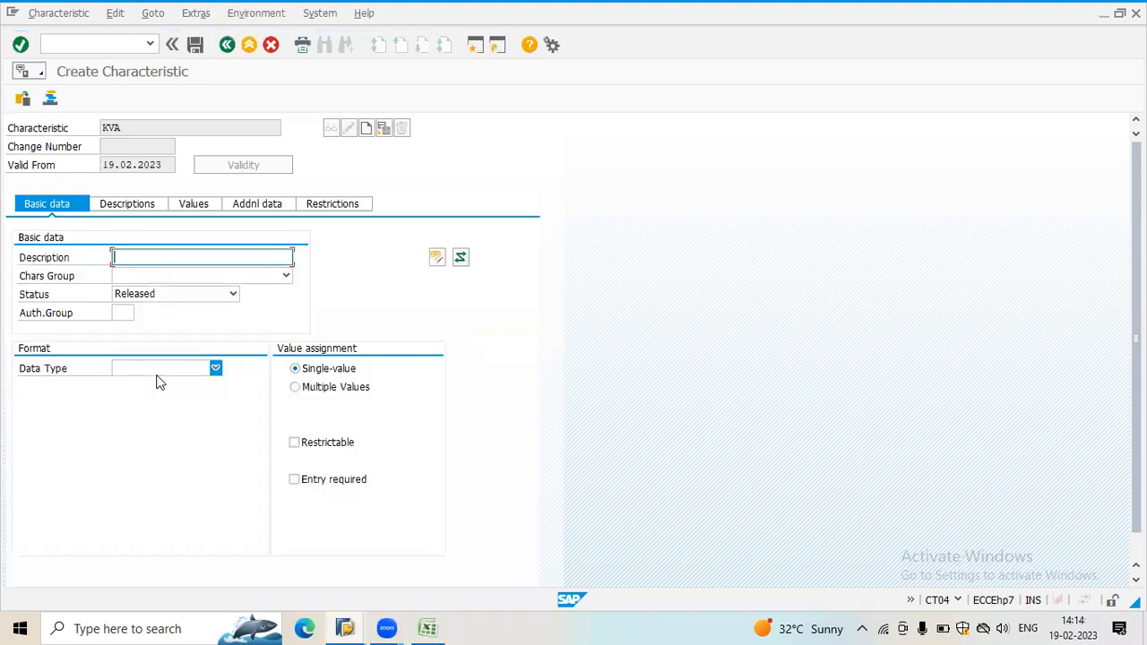
- Copy the KVA description KILOWATT_HOURS from the Excel master data sheet into the characteristic's description in SAP
key("alt+Tab")
left_click(651, 273)
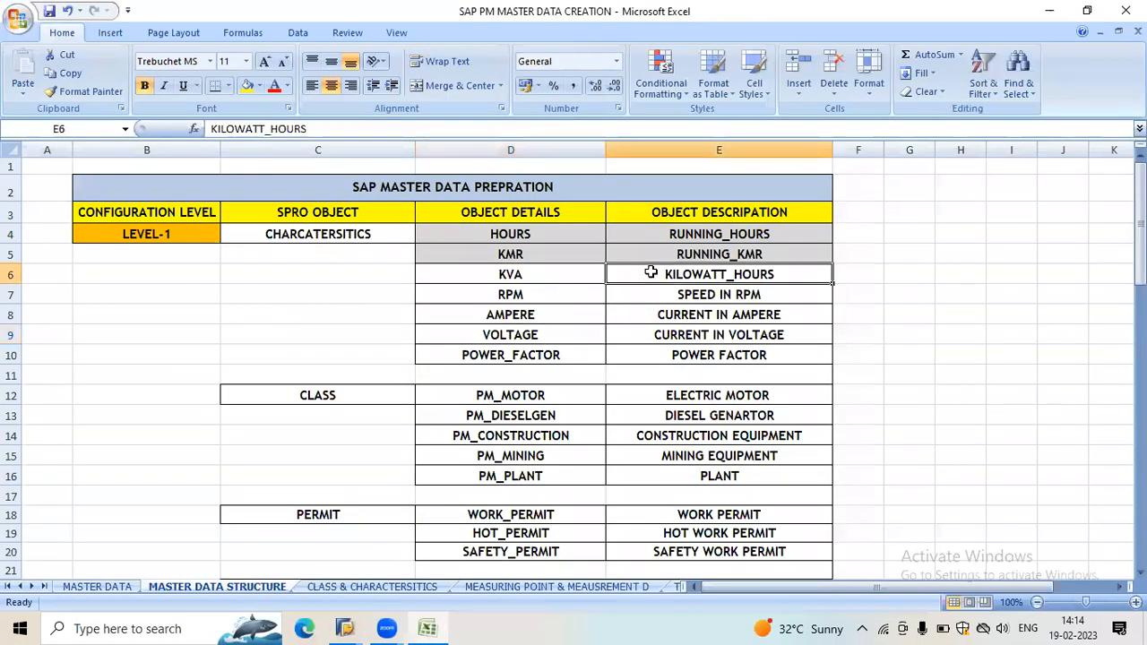
key("ctrl+c")
key("alt+Tab")
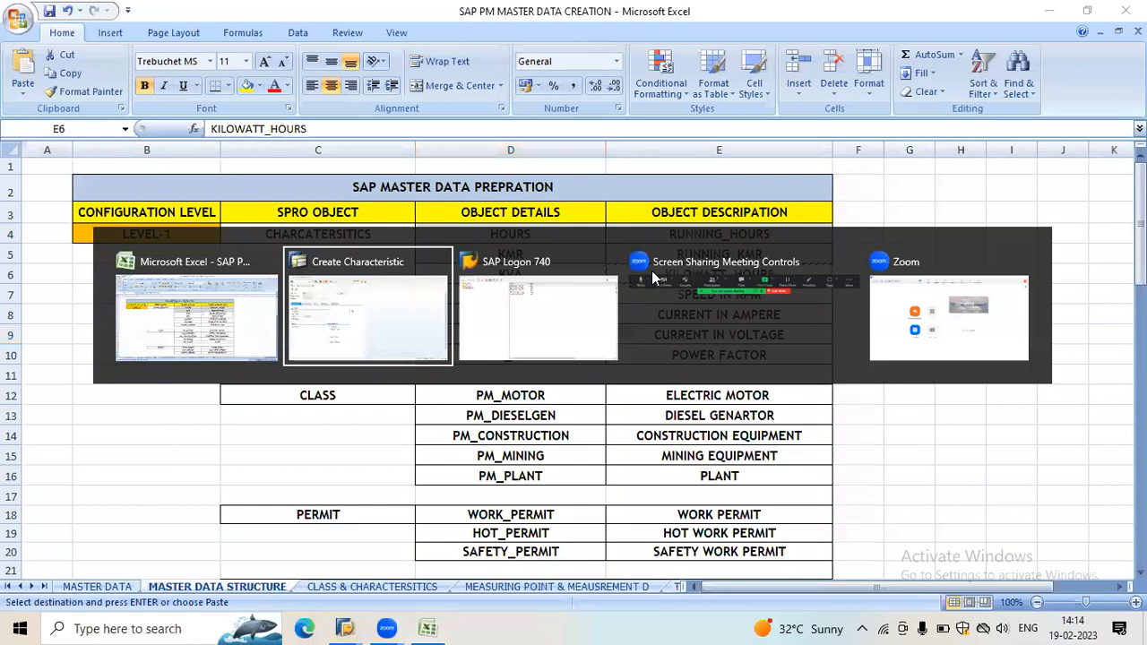
key("ctrl+v")
key("Tab")
key("Tab")
key("Tab")
key("Tab")
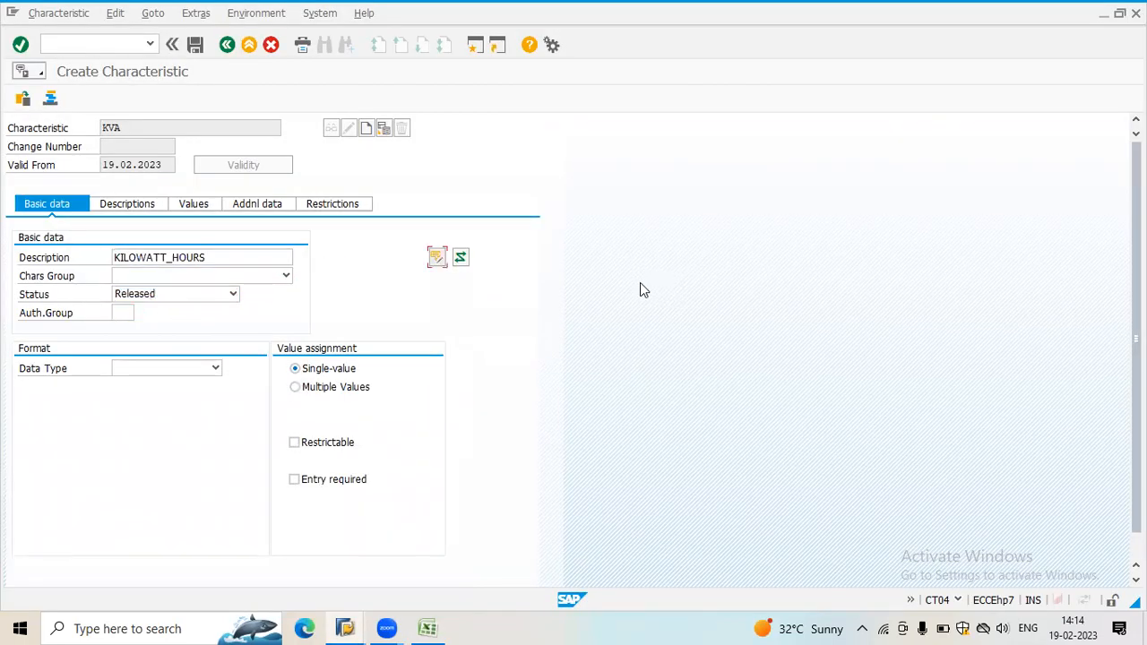
- Set the KVA characteristic's data type to Numeric Format with 3 characters
left_click(186, 367)
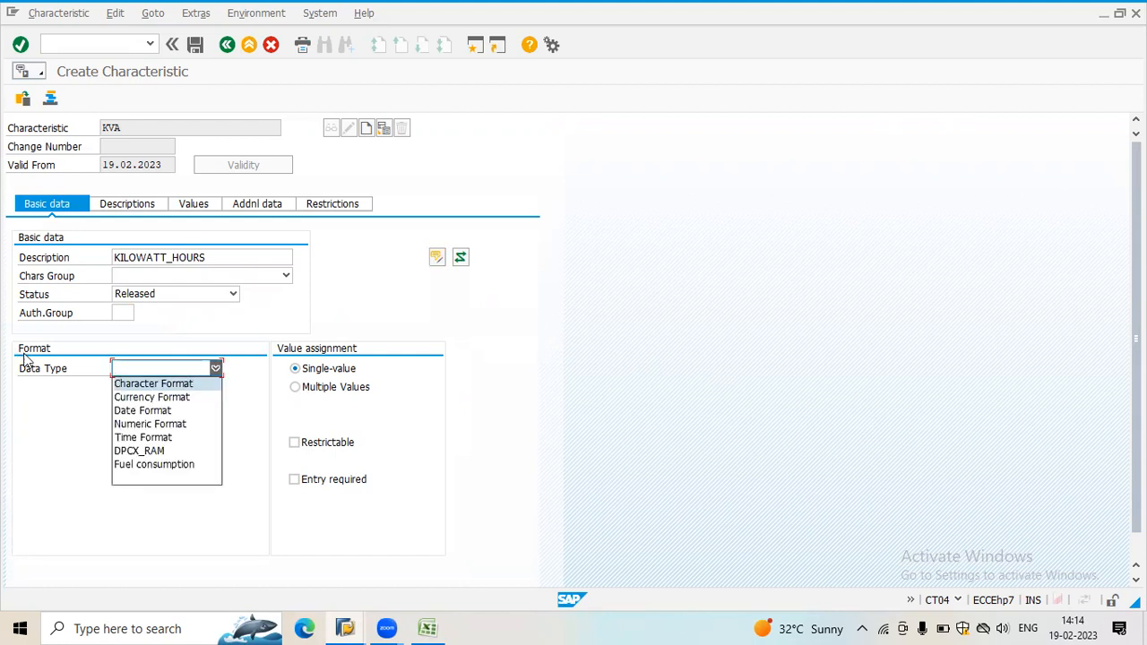
left_click(130, 426)
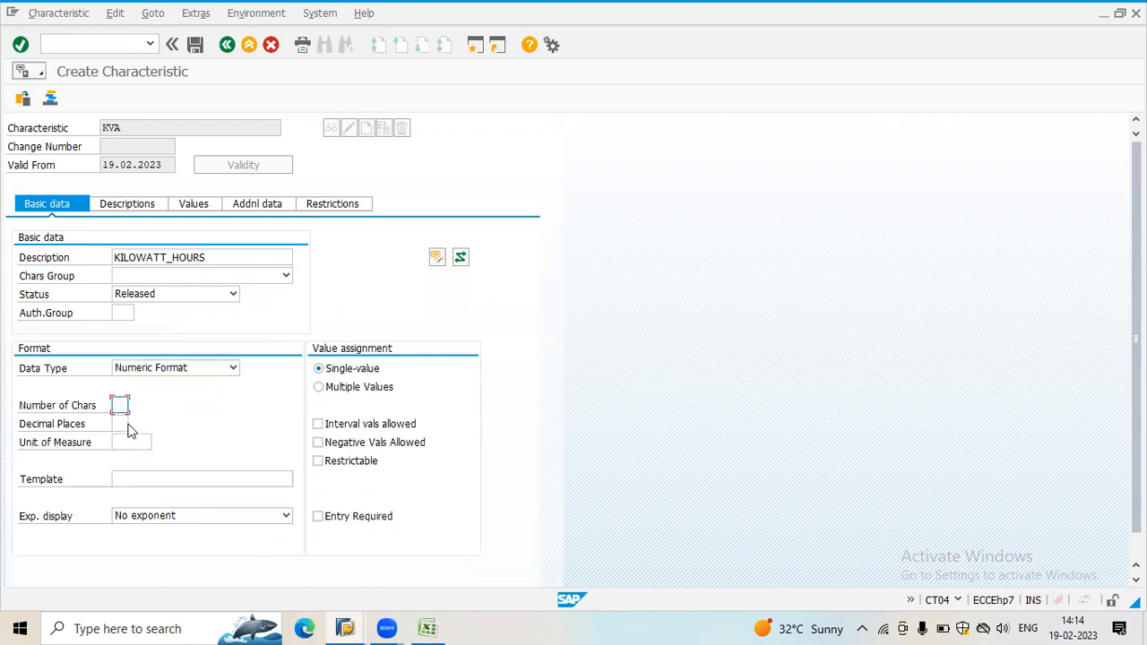
type("3")
key("Tab")
key("Tab")
- Choose a unit of measure for KVA from the list of technical units and save the characteristic
left_click(157, 441)
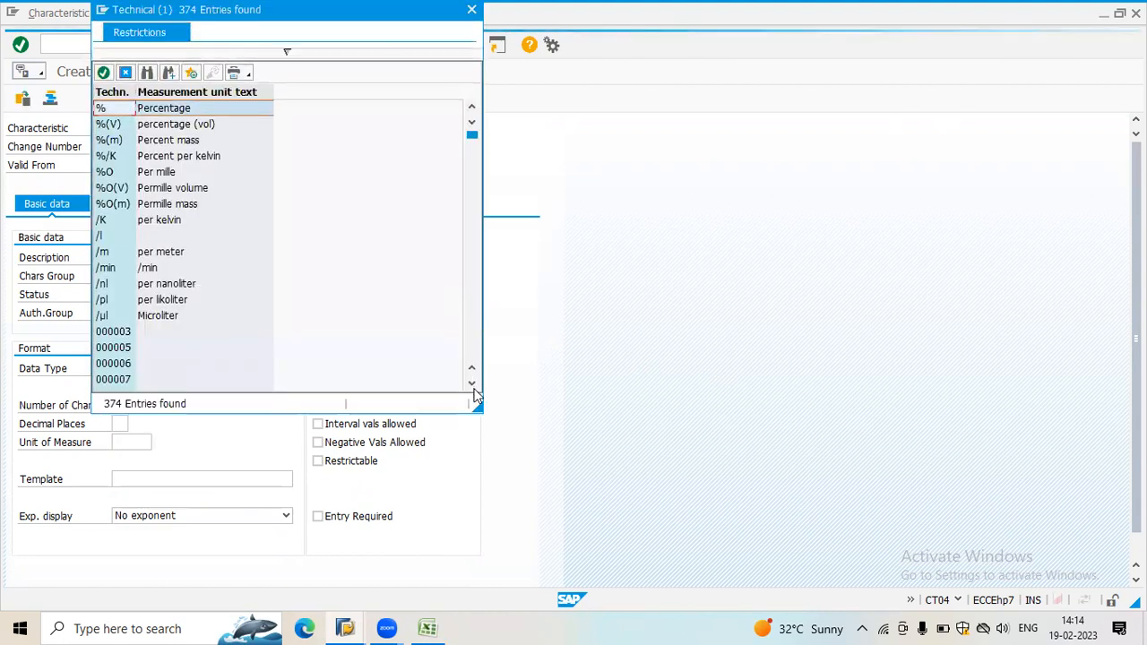
left_click(473, 386)
left_click_drag(473, 385, 473, 385)
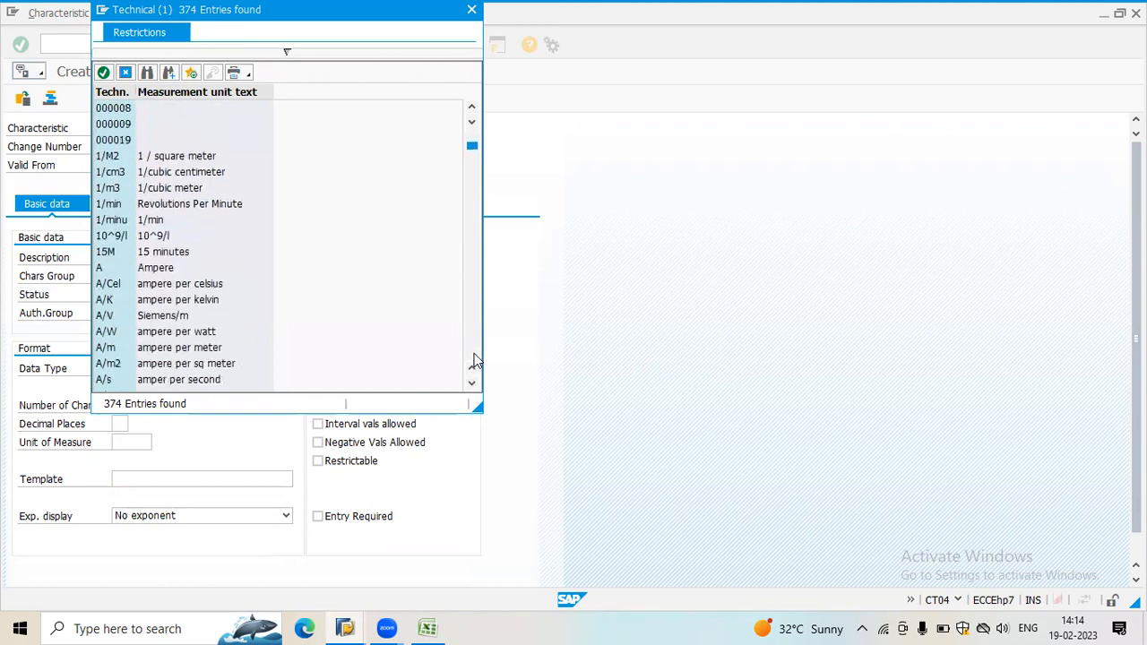
left_click(476, 360)
left_click(476, 360)
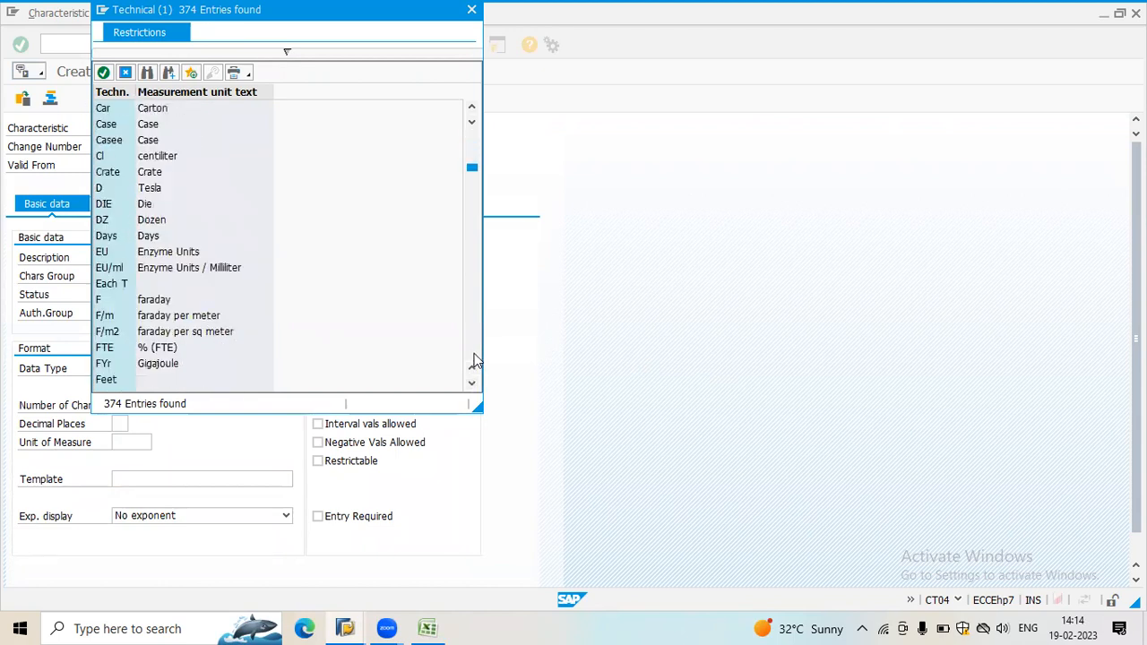
left_click(475, 361)
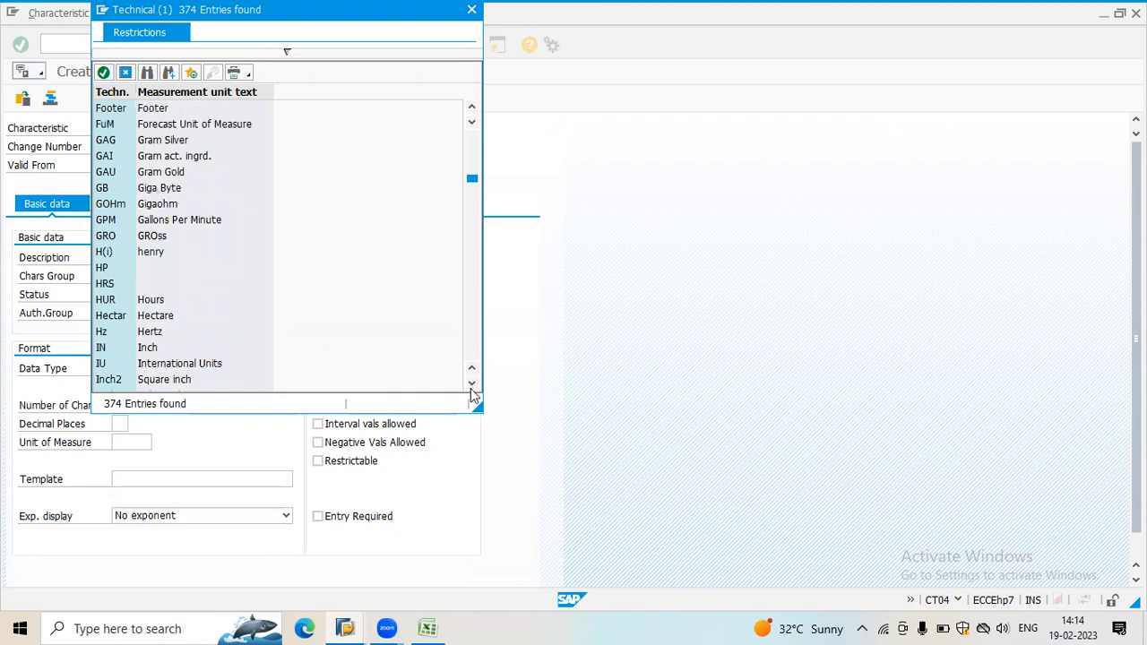
left_click_drag(472, 386, 472, 386)
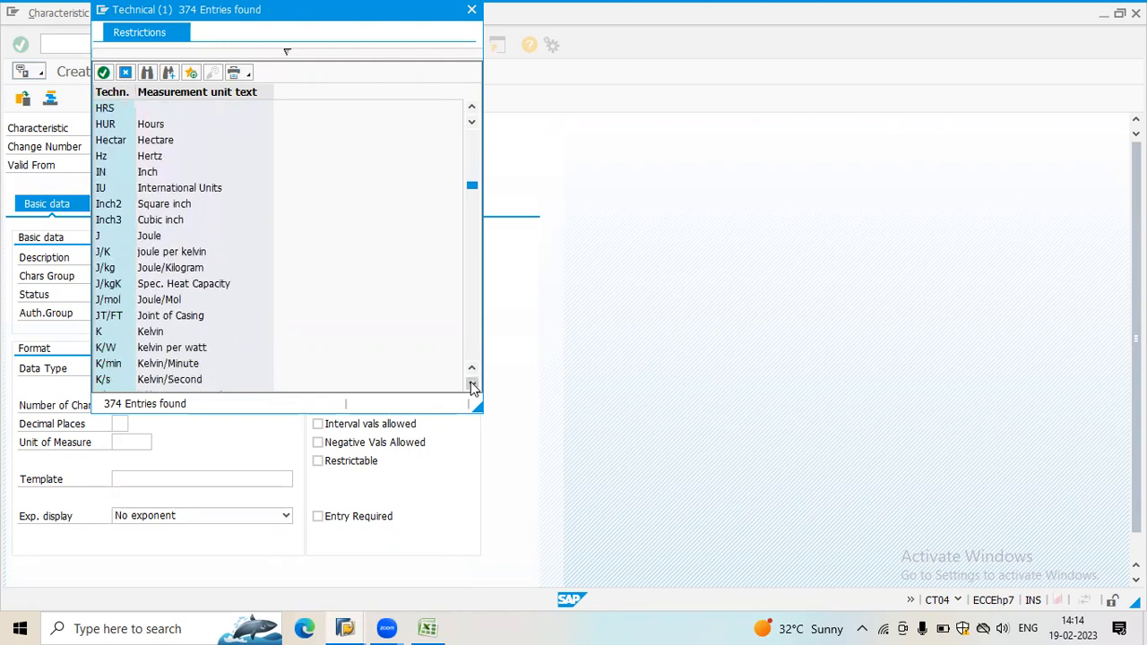
double_click(158, 330)
key("Return")
left_click(193, 44)
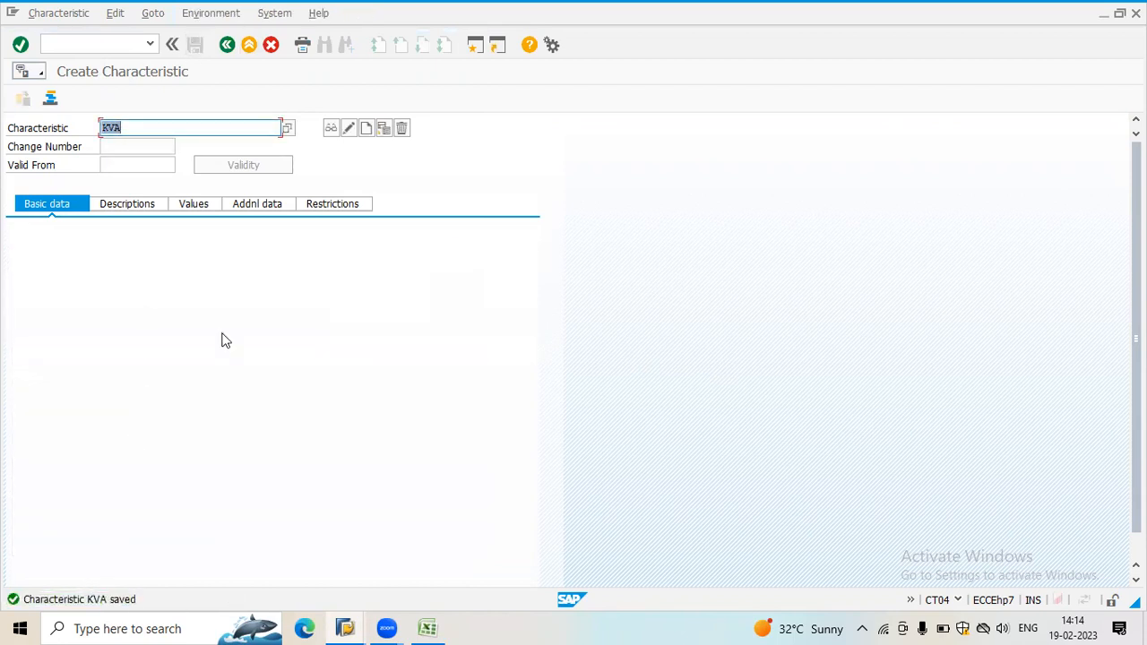
- Try to create a characteristic named VOLTAGE
type("VOLY")
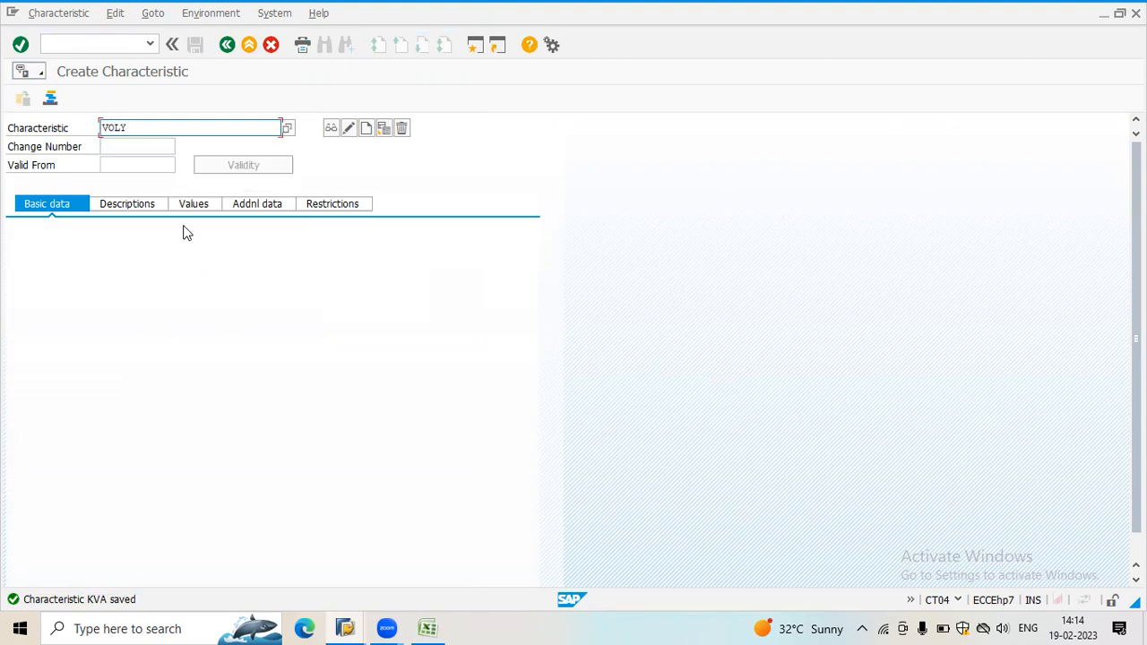
key("BackSpace")
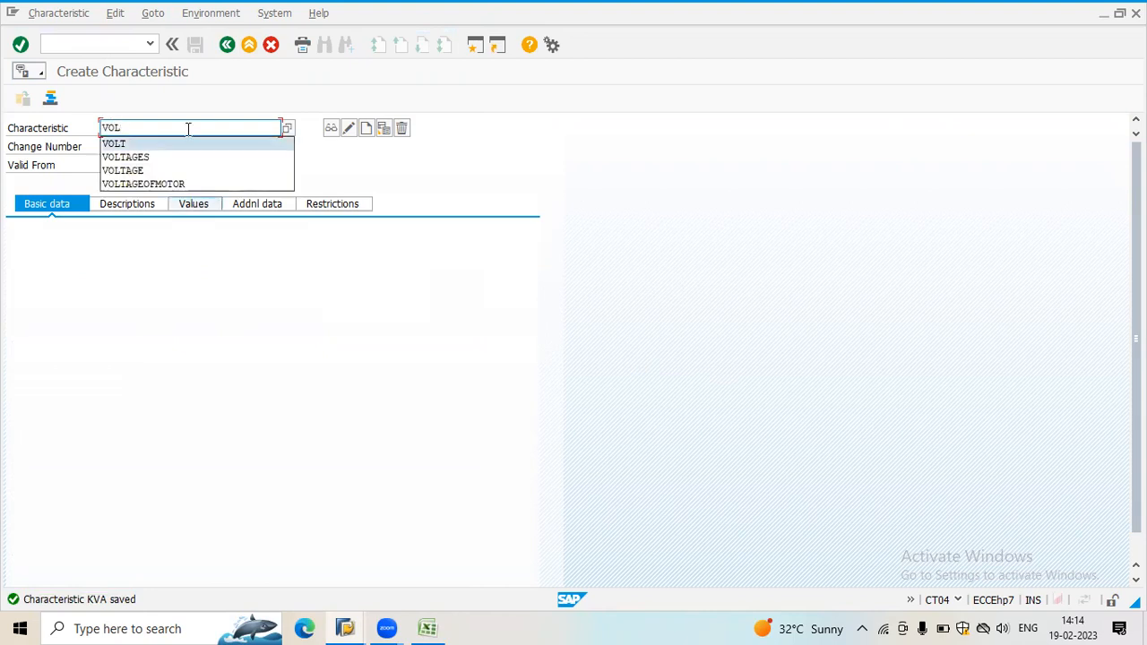
left_click(134, 171)
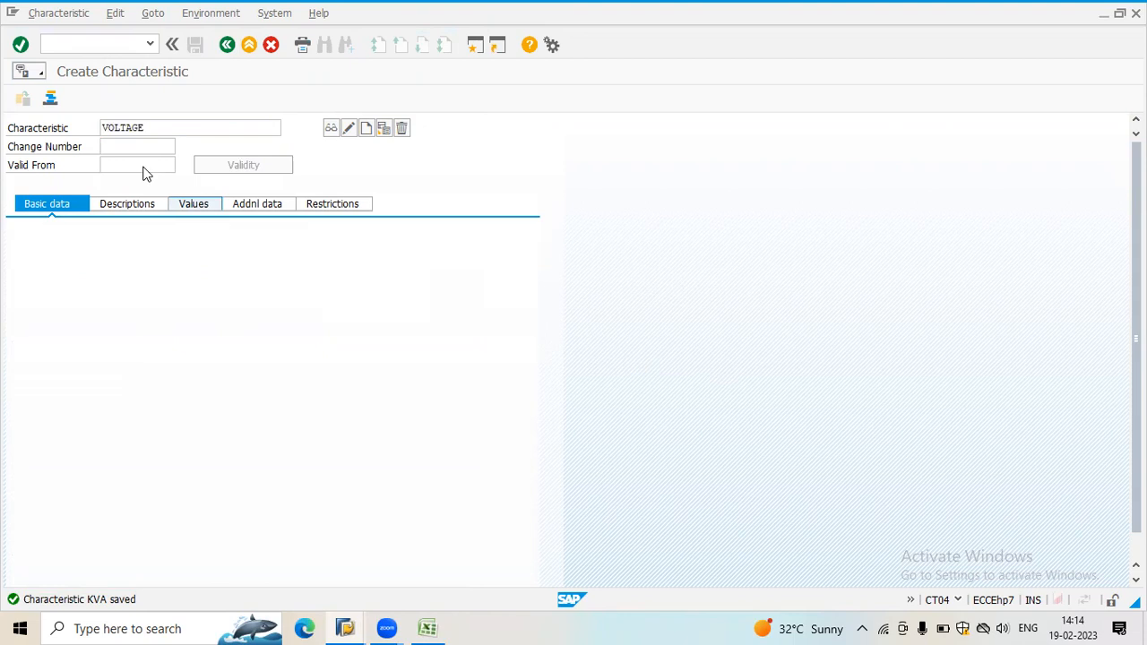
key("Return")
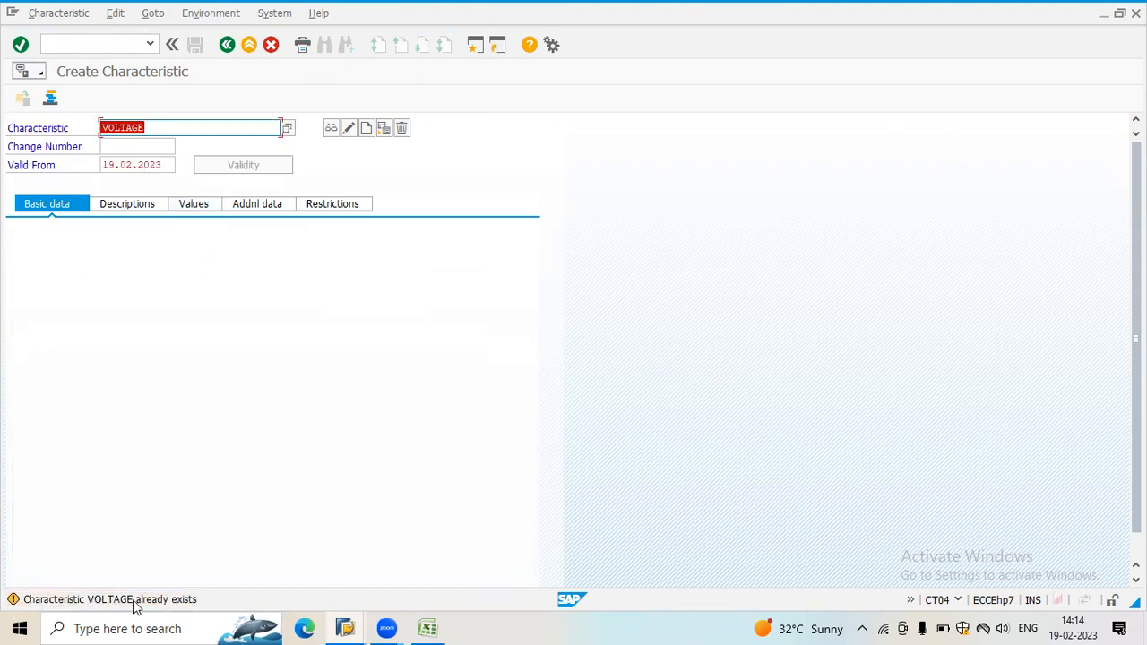
- Display the existing VOLTAGE characteristic and review its description, status and data type
left_click(331, 130)
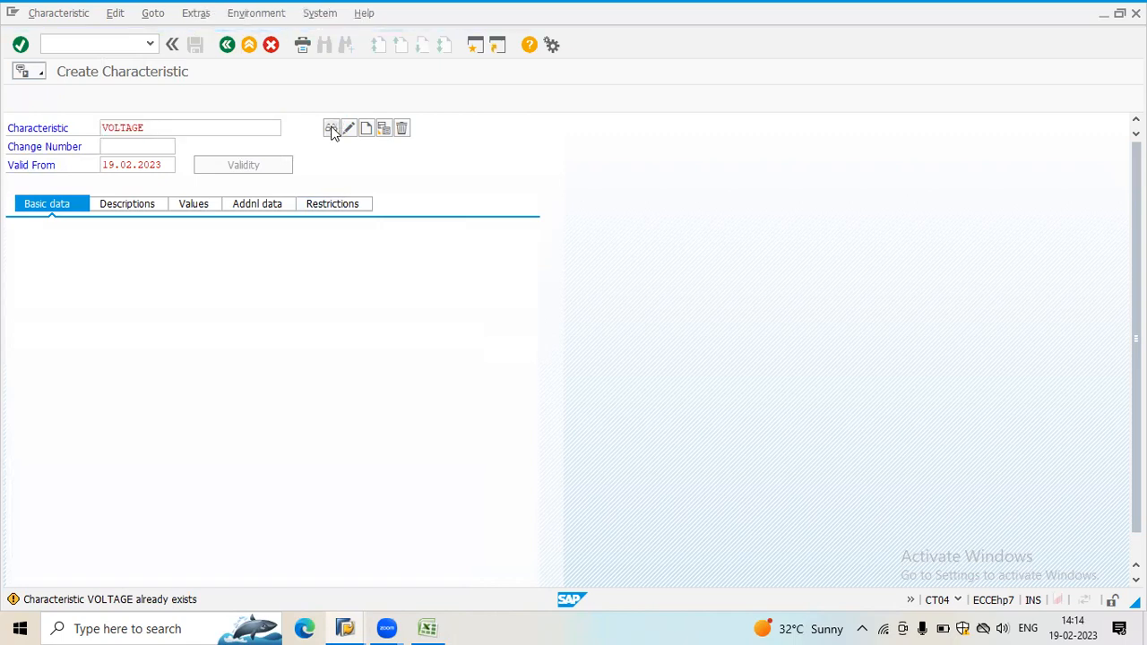
left_click(171, 257)
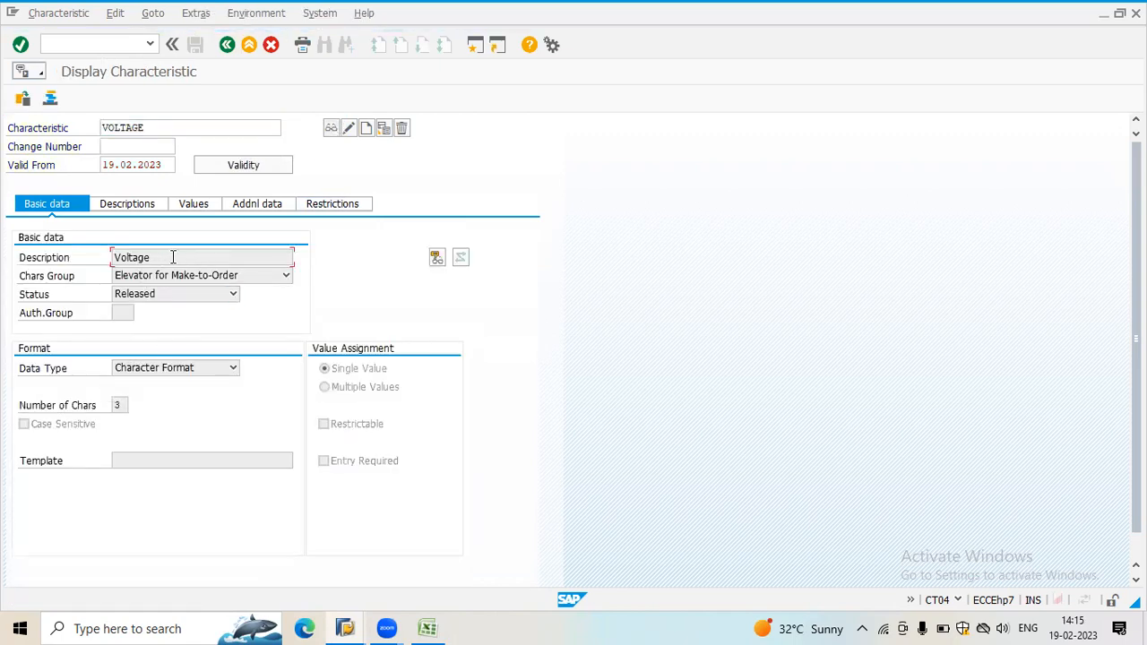
left_click(150, 297)
left_click(147, 374)
- Switch VOLTAGE to change mode and change its data type to Numeric Format, accepting the format change
left_click(349, 130)
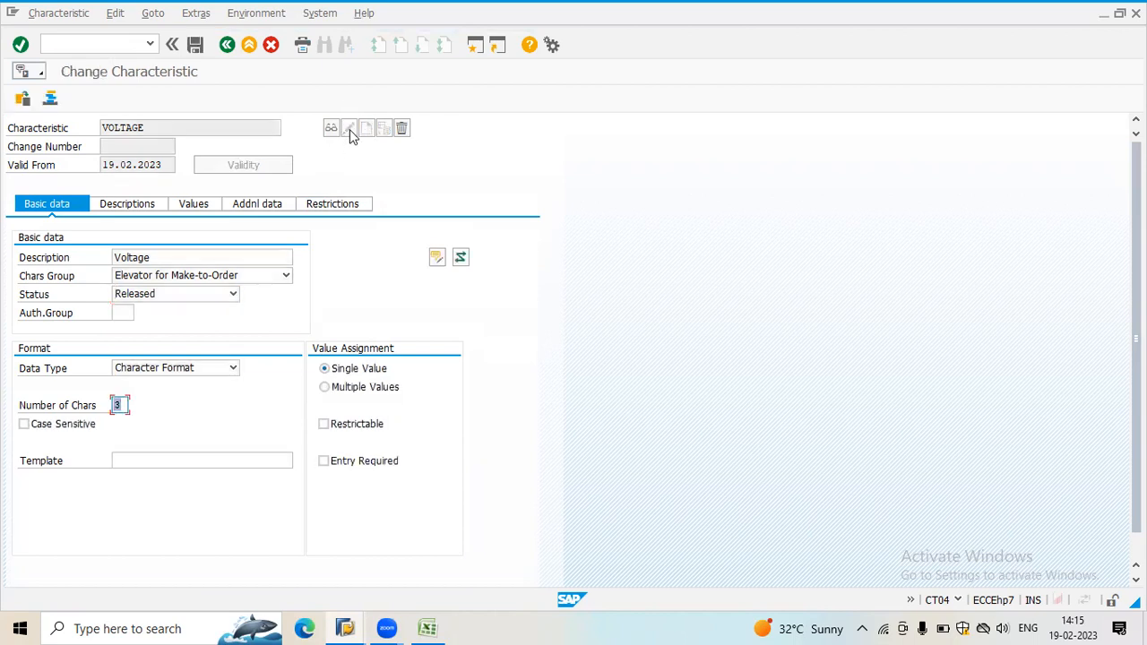
left_click(171, 371)
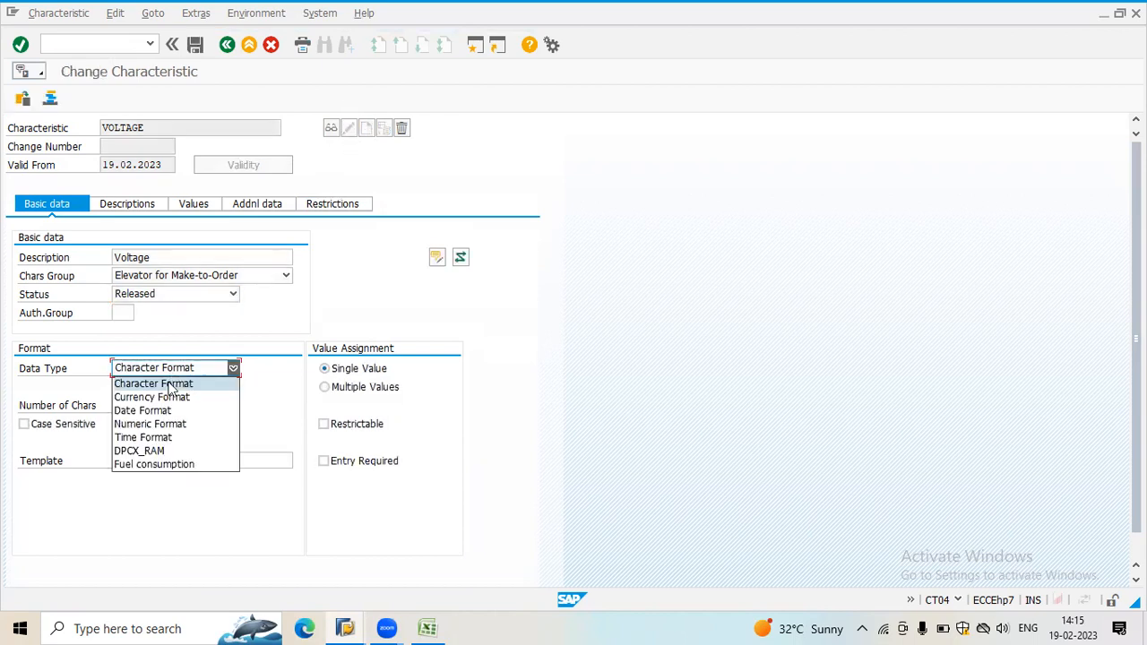
left_click(160, 424)
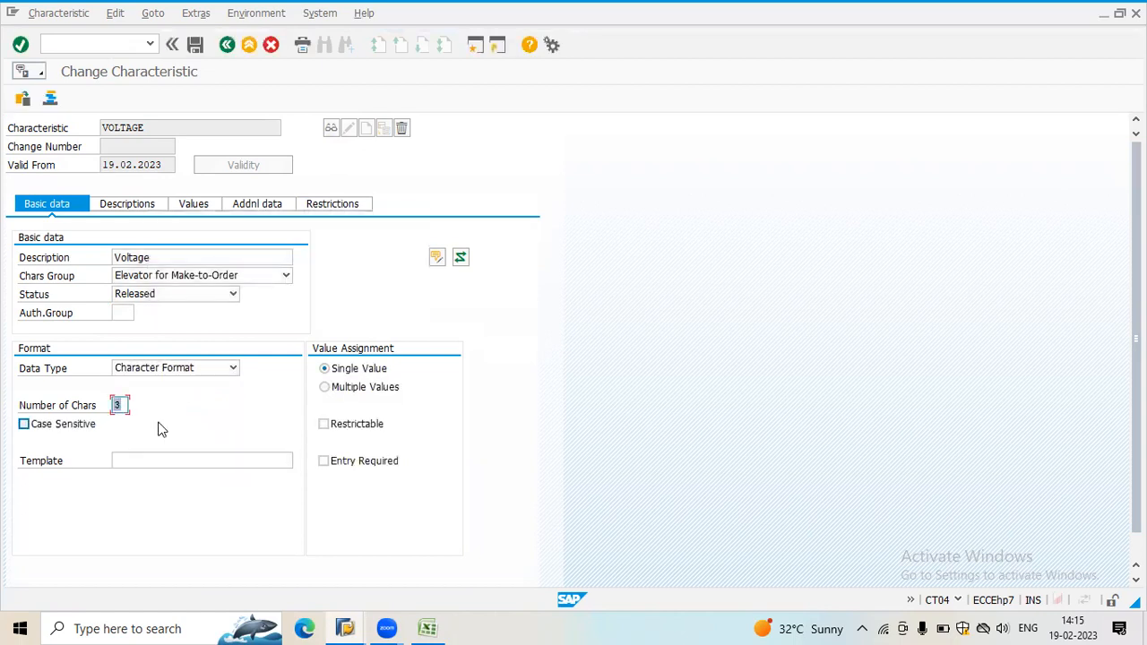
left_click(182, 369)
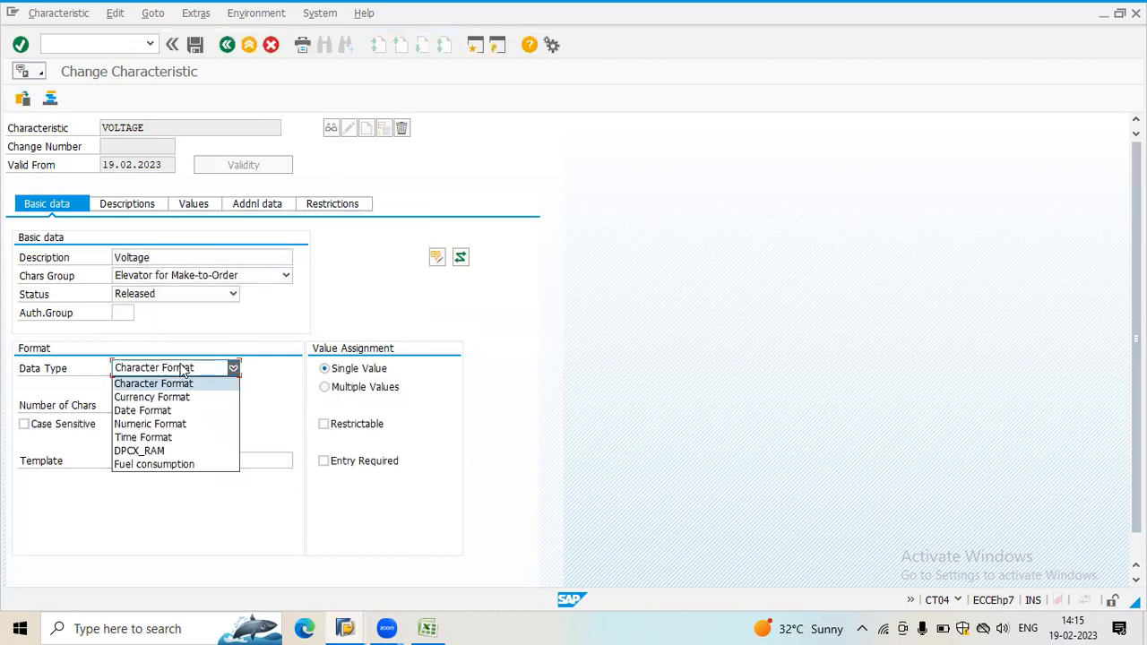
left_click(160, 424)
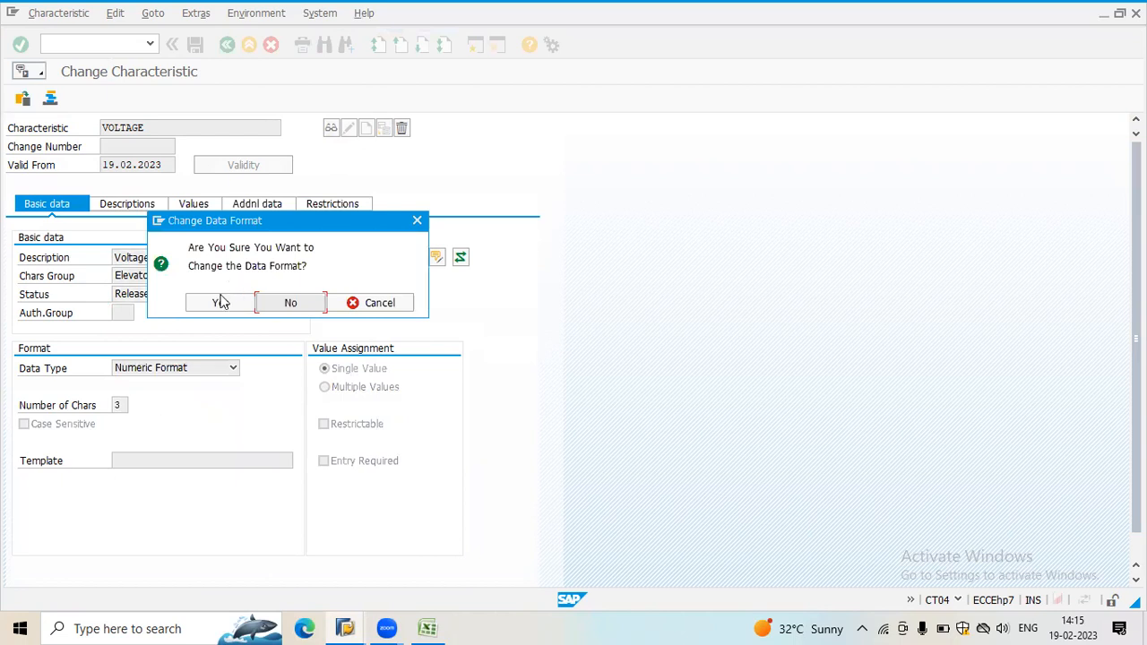
left_click(220, 302)
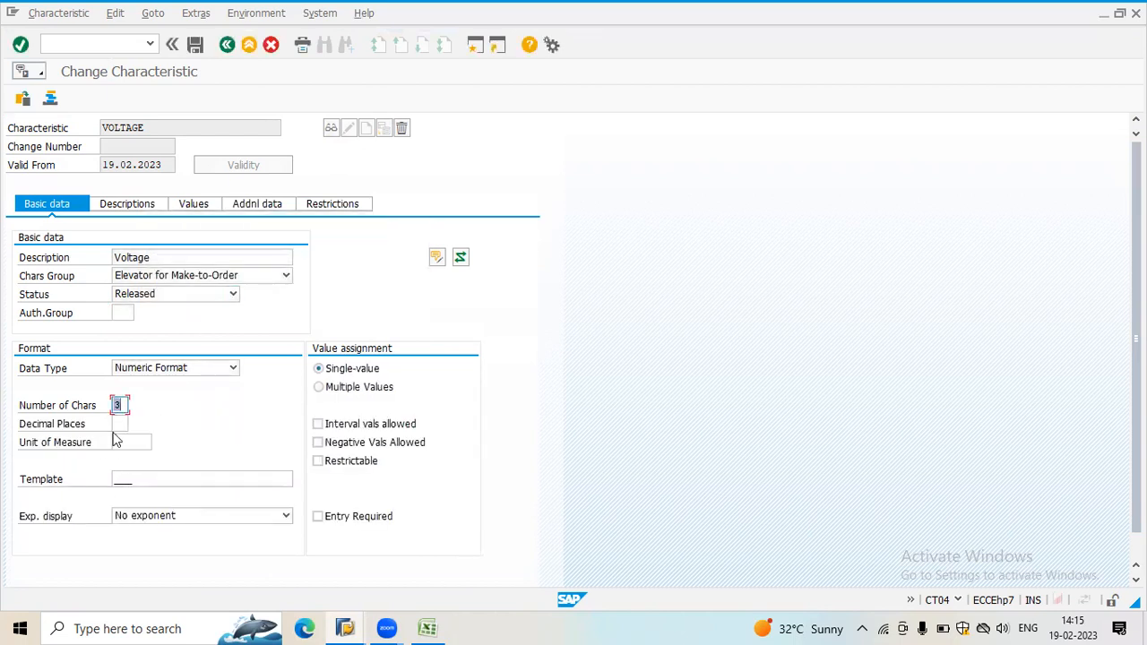
- Set the VOLTAGE characteristic's decimal places to 1 and its unit of measure to V
left_click(119, 424)
type("1")
key("Tab")
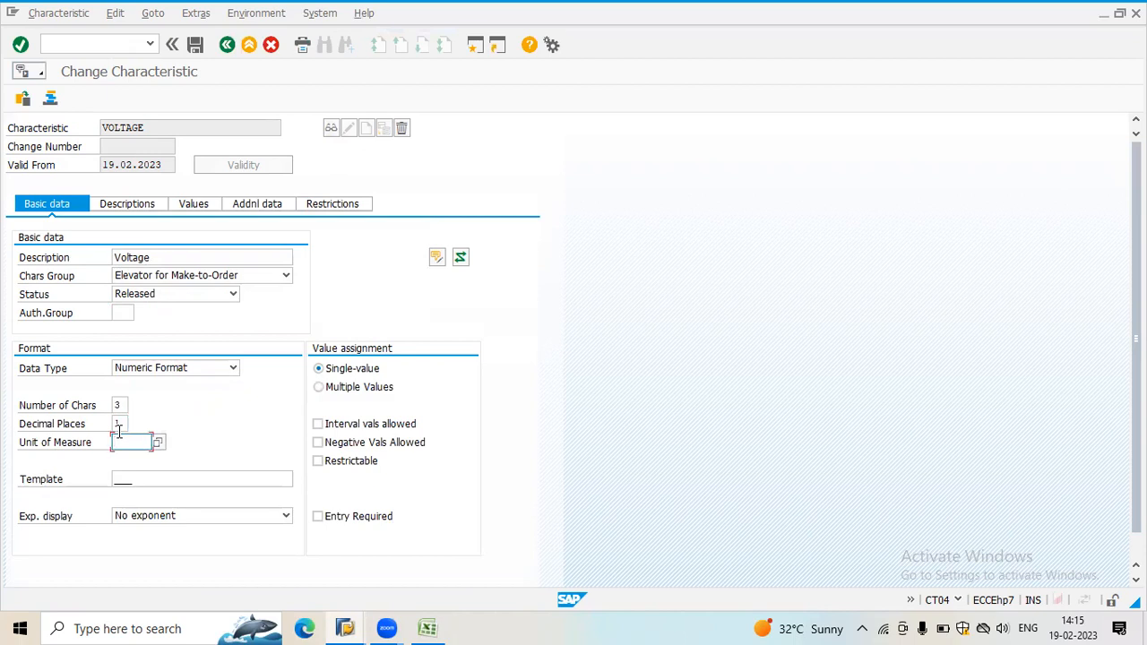
type("V")
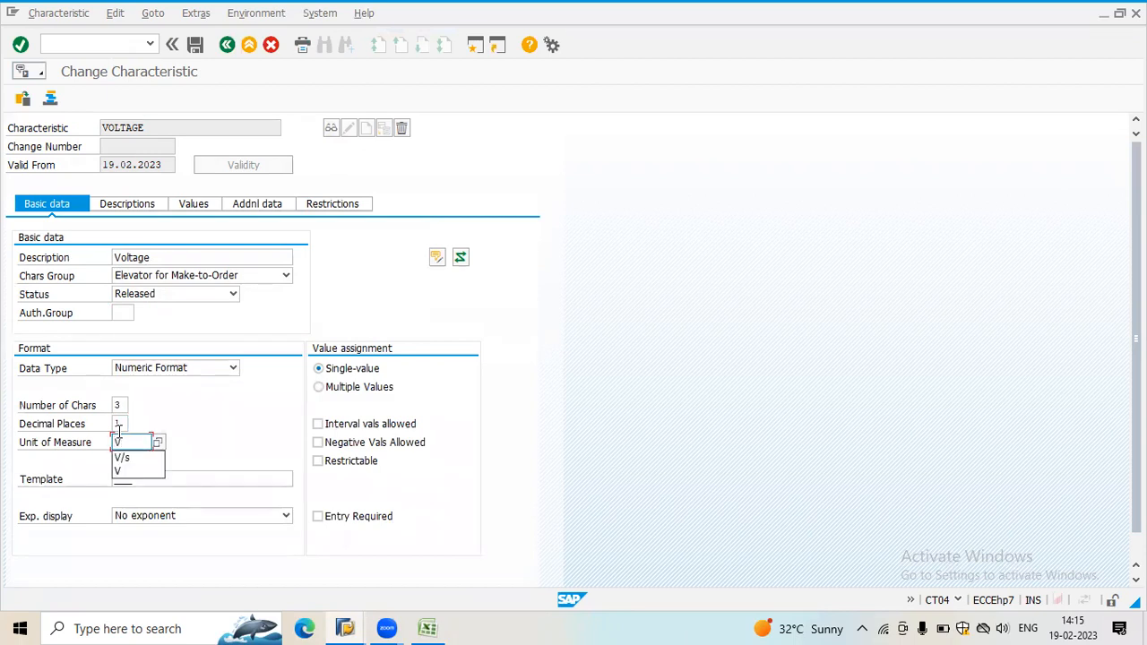
left_click(123, 472)
key("Return")
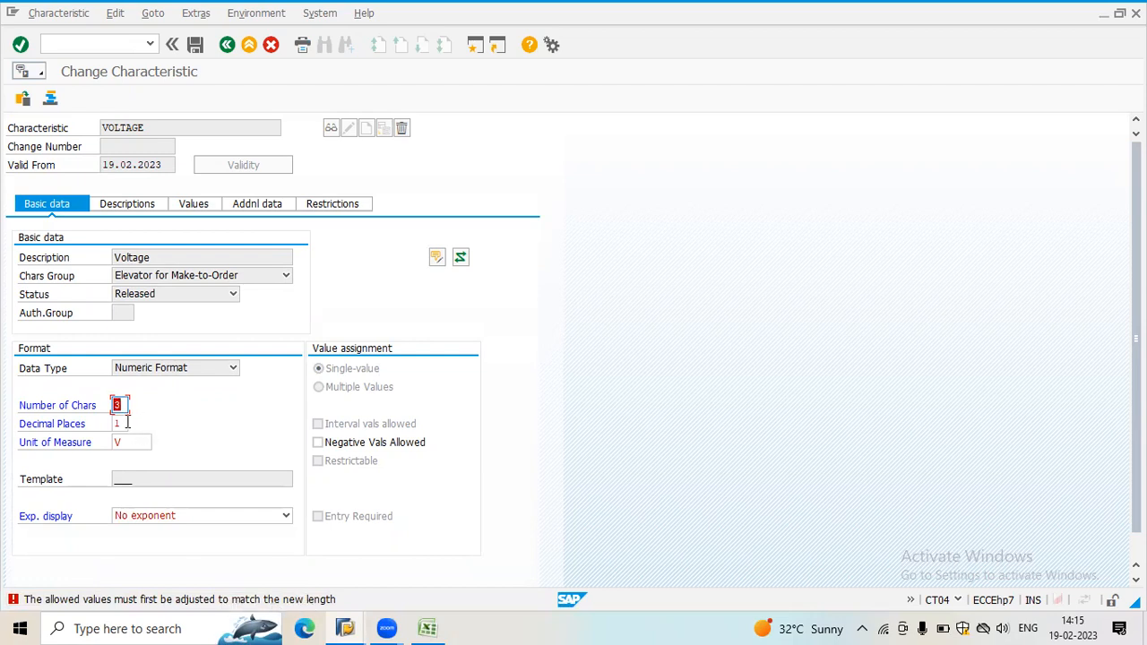
- Set the VOLTAGE characteristic's number of characters to 4 and keep the exponent display at No exponent
key("Return")
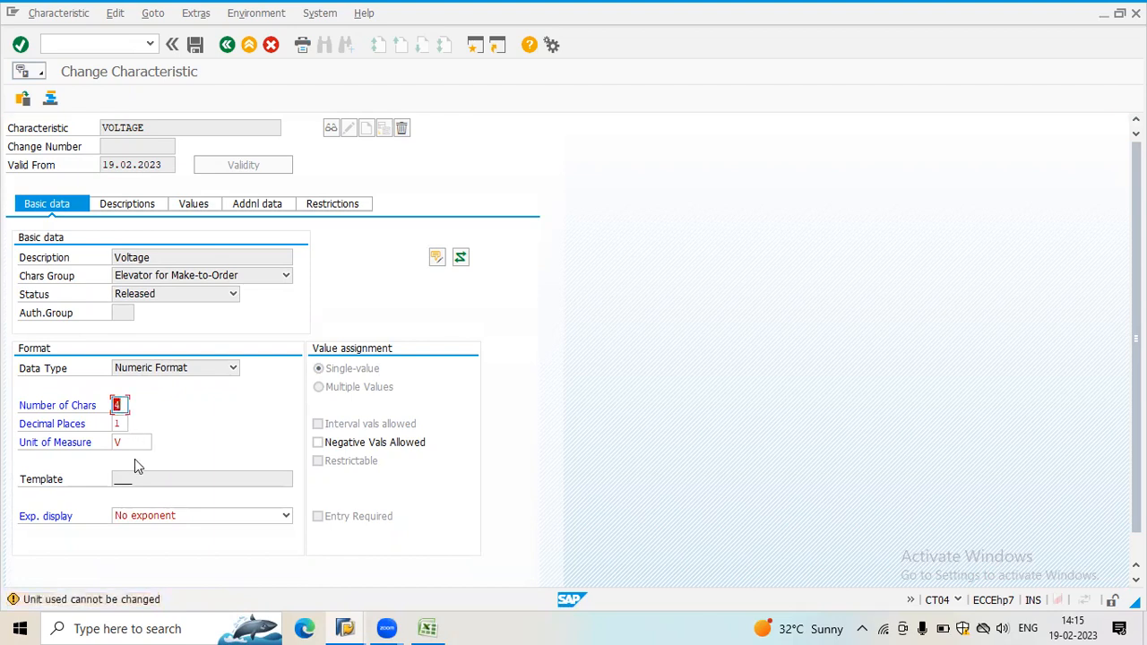
left_click(133, 443)
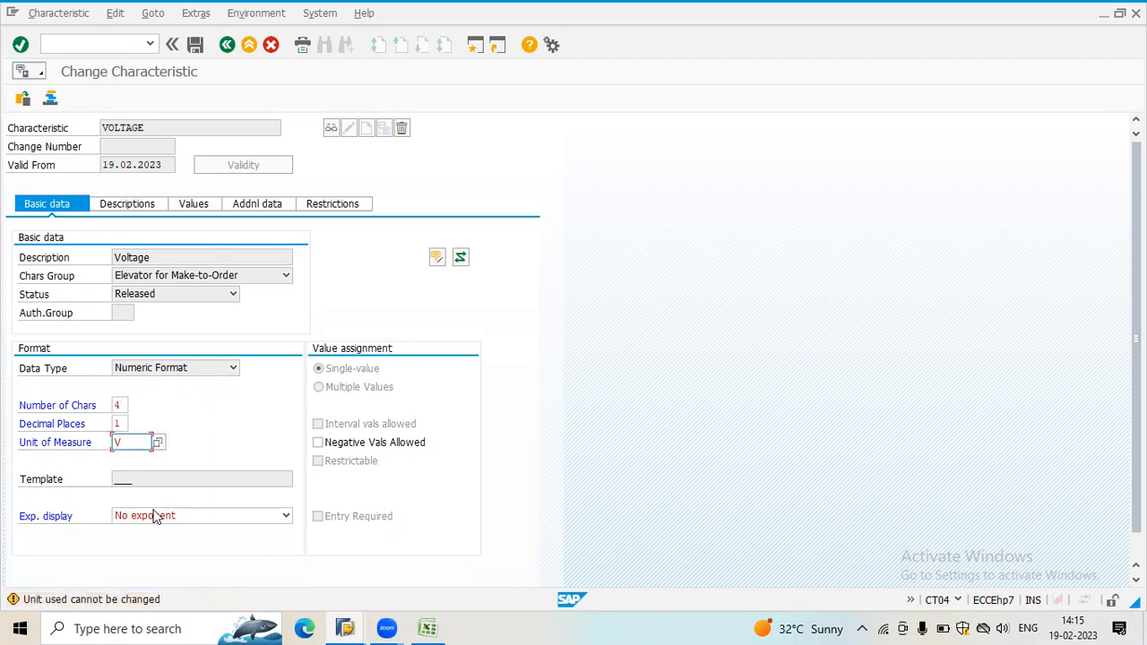
left_click(154, 517)
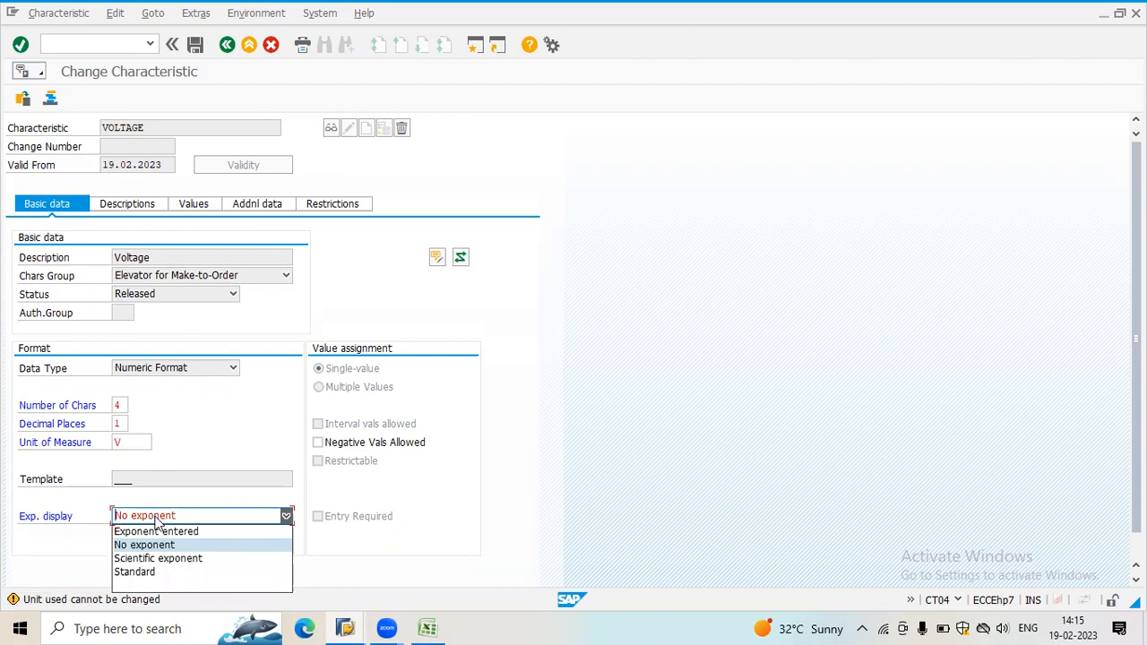
left_click(154, 518)
key("Return")
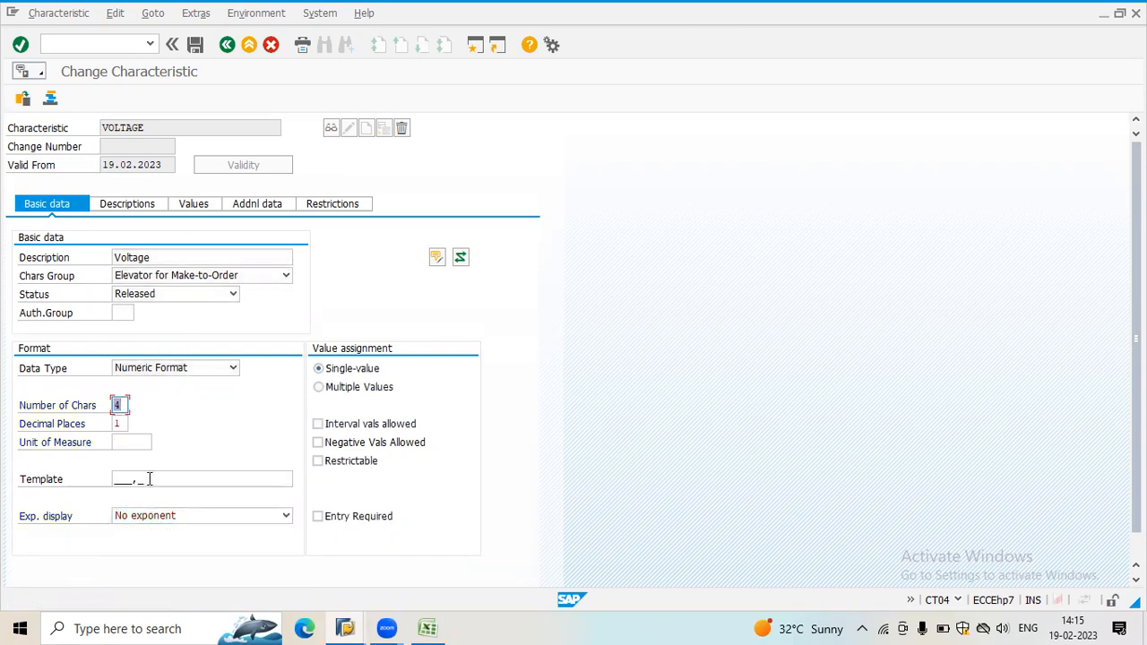
- Try to assign the unit V (Volts) to the VOLTAGE characteristic from the list of technical units
left_click(135, 442)
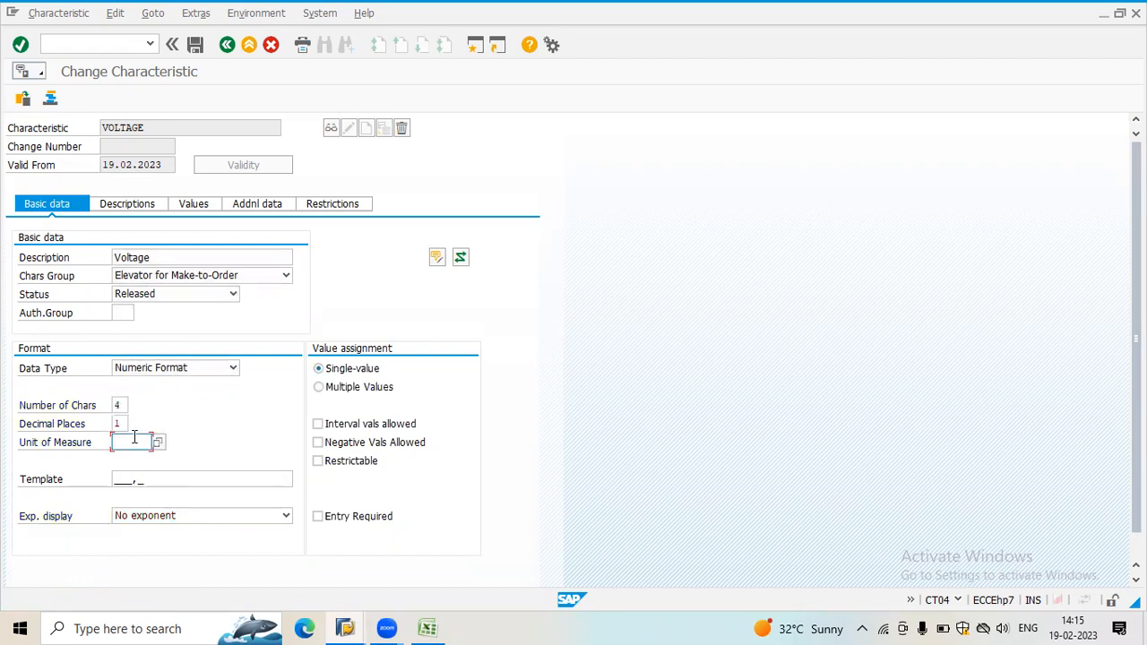
left_click(157, 441)
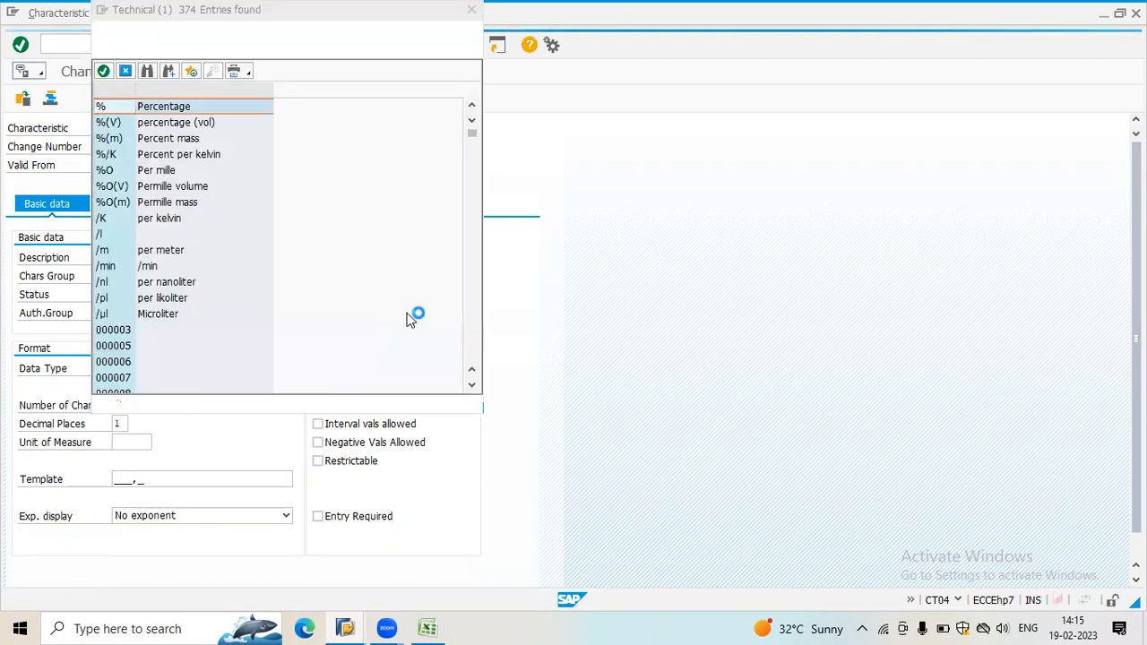
scroll(472, 324, "down", 20)
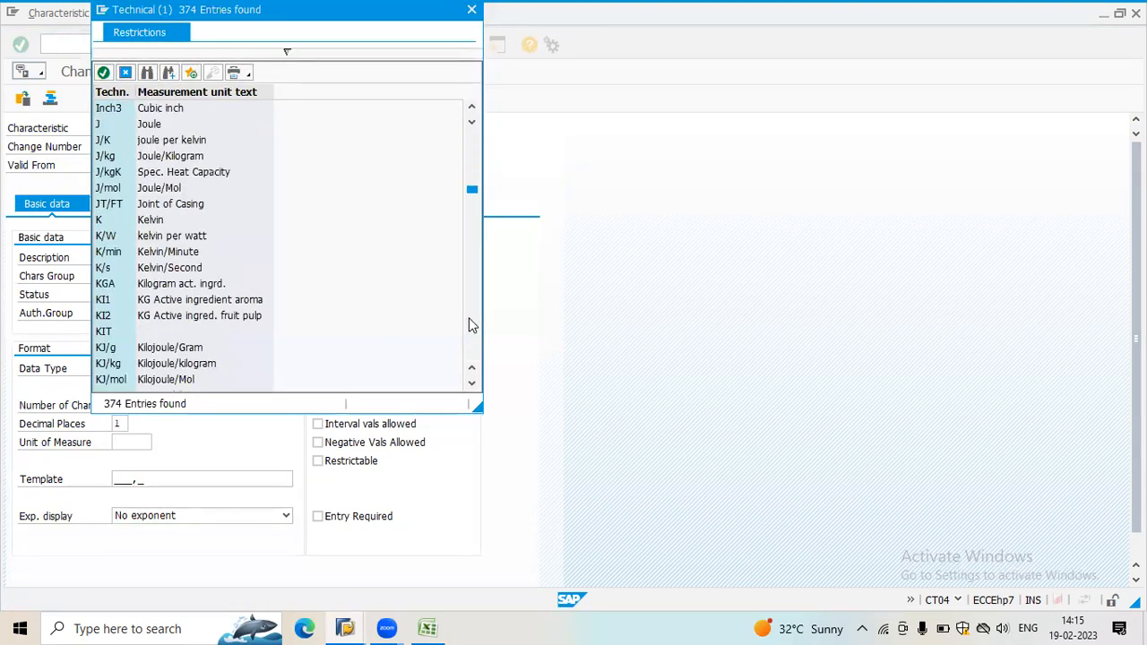
scroll(470, 323, "down", 15)
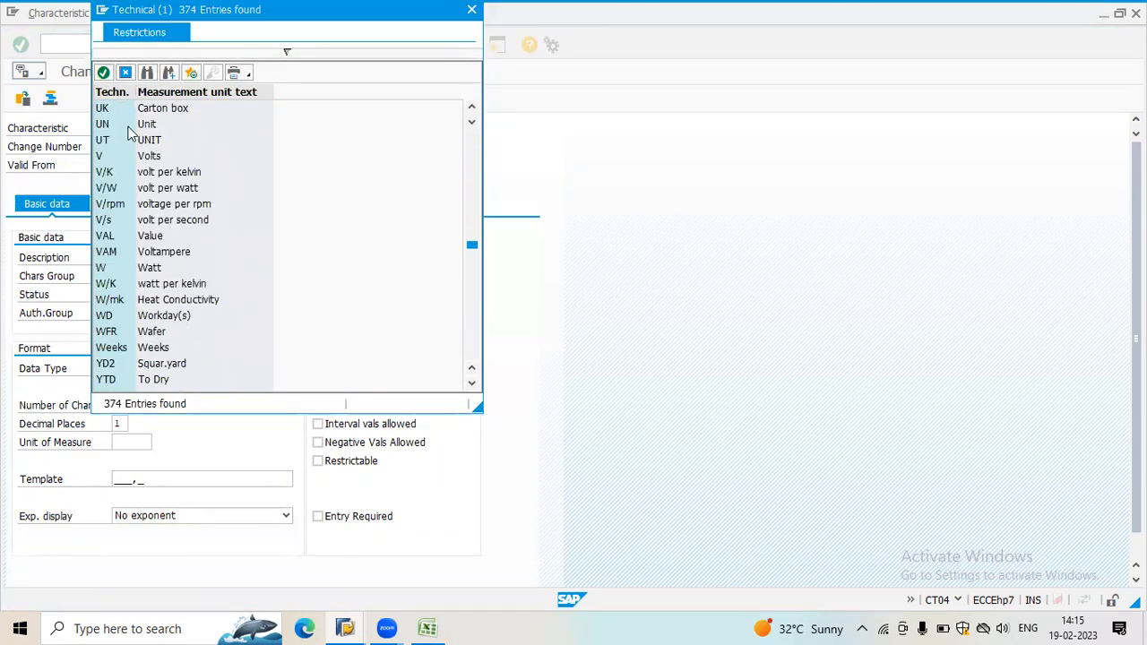
double_click(150, 157)
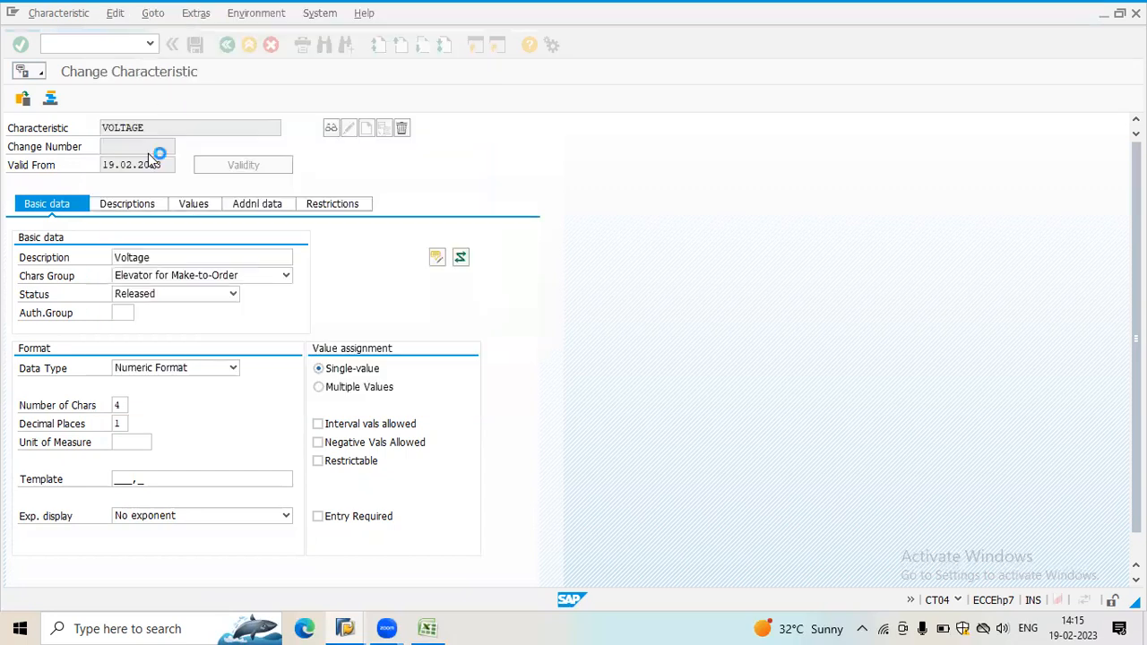
key("Return")
key("Return")
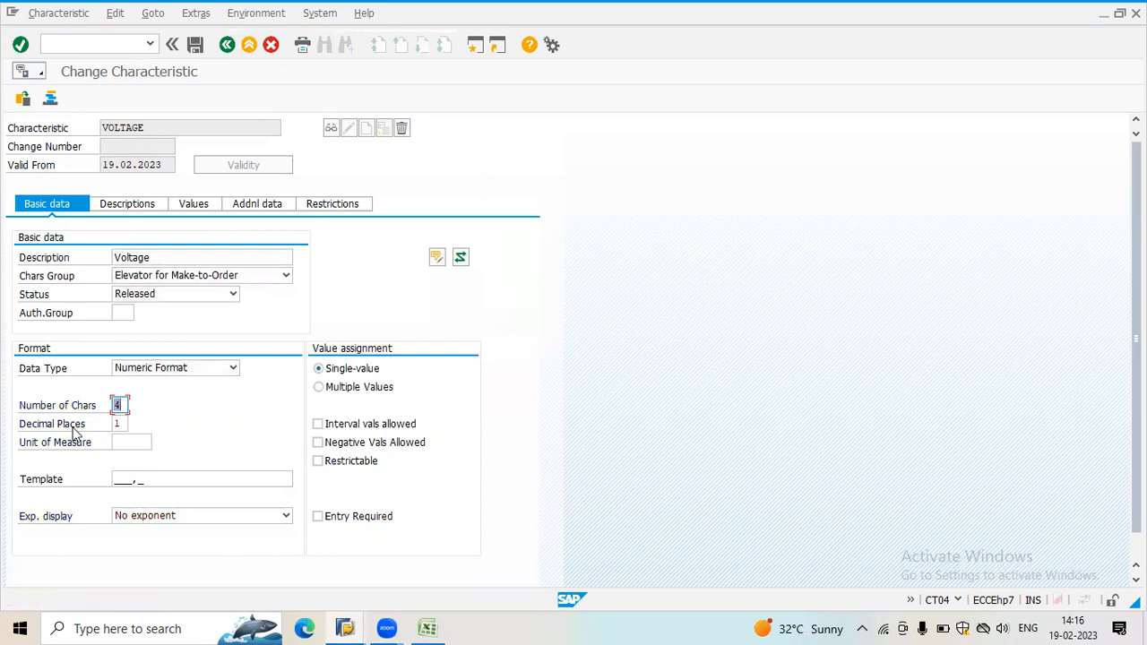
- Clear the VOLTAGE characteristic's decimal places and try entering V directly as the unit of measure
left_click(115, 424)
key("Delete")
key("Tab")
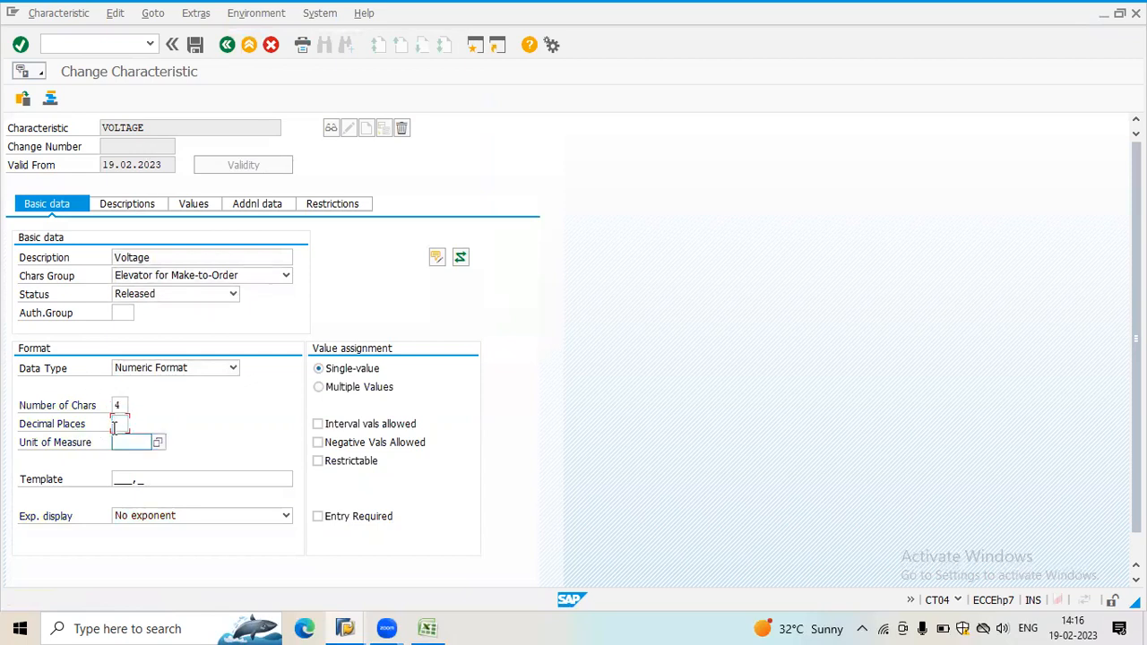
type("v")
key("Return")
key("Return")
left_click(114, 426)
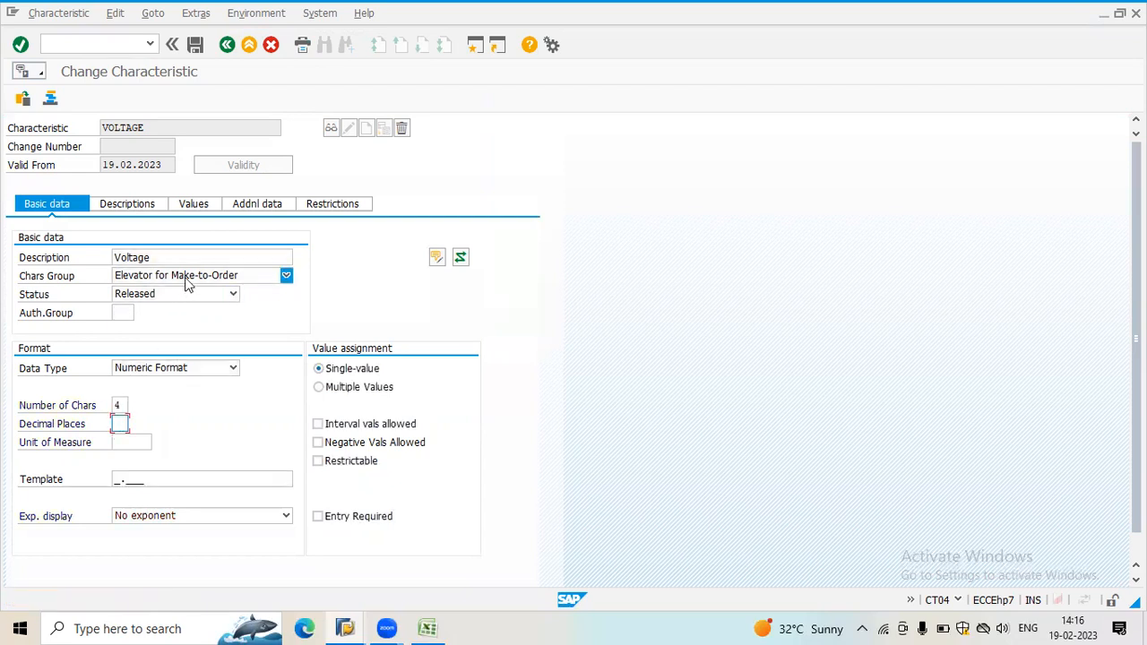
- Change the VOLTAGE characteristic's group to the "-" entry
left_click(186, 278)
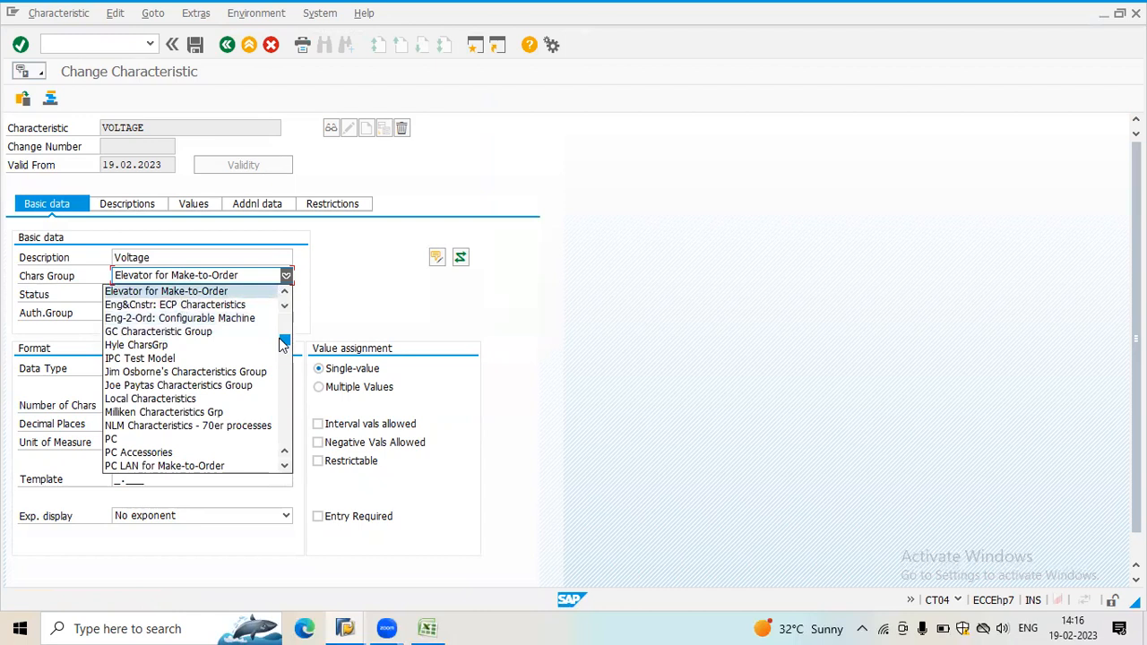
scroll(287, 300, "up", 5)
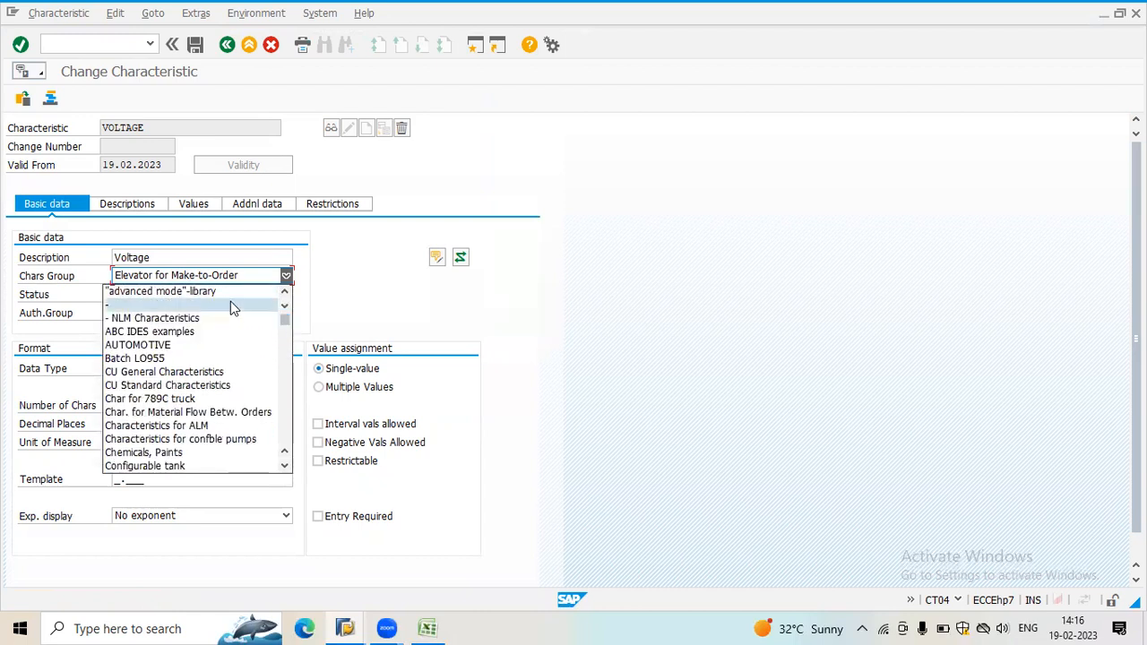
left_click(179, 306)
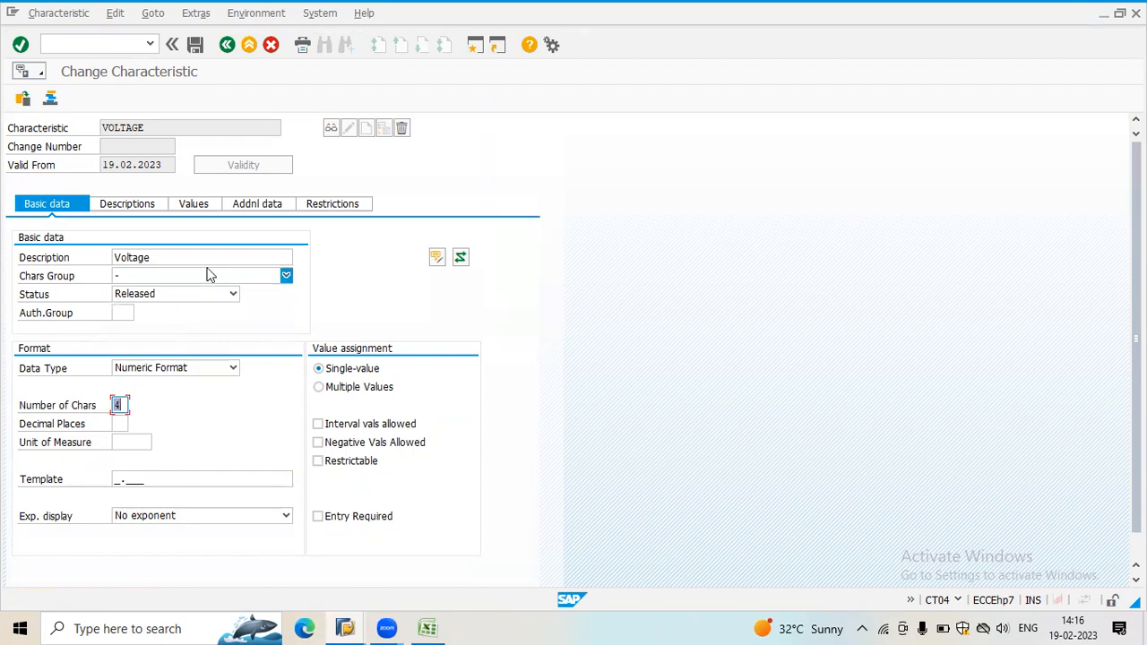
- Try to assign the VOLTAGE characteristic to the CU Standard Characteristics group and look through the alternative groups
left_click(209, 275)
left_click(285, 294)
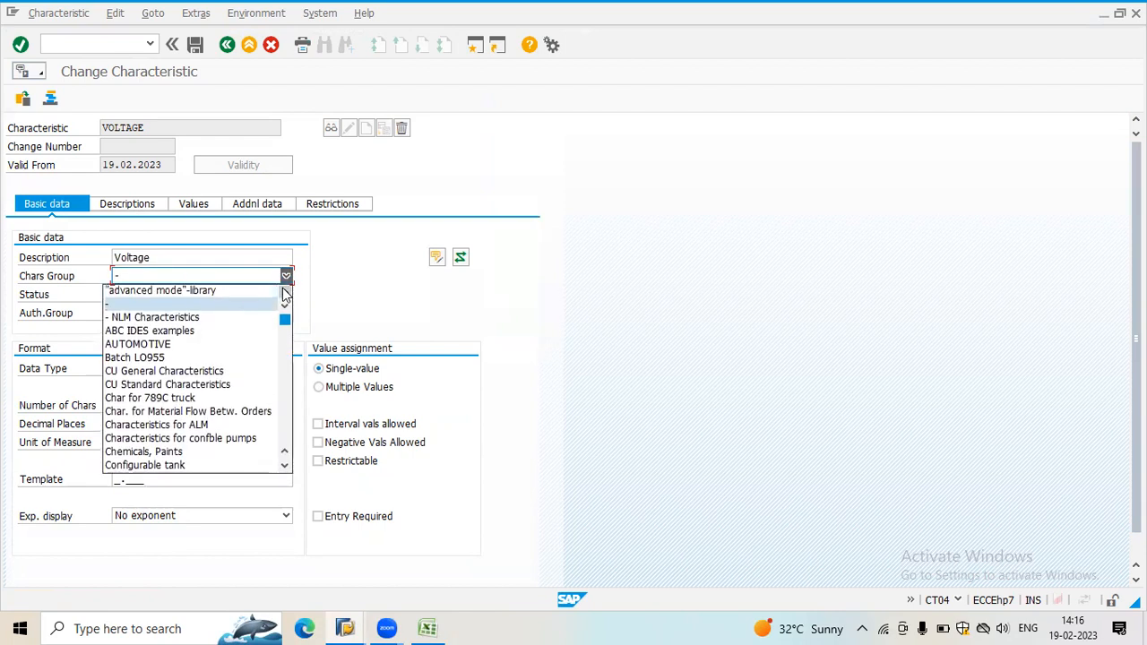
left_click(252, 385)
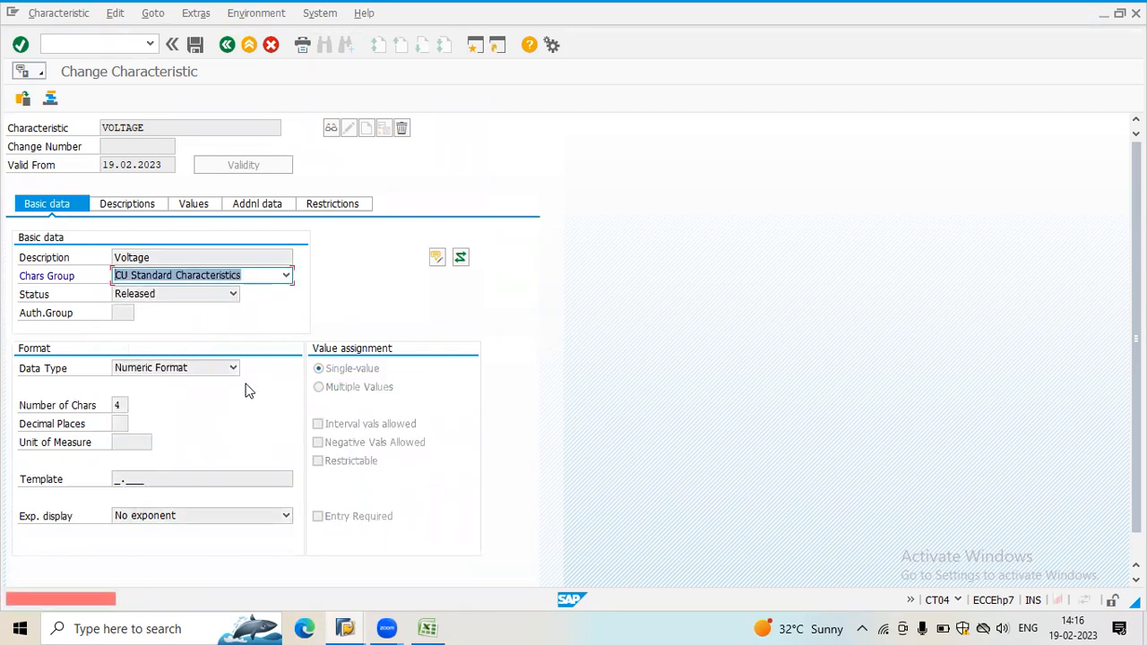
key("Return")
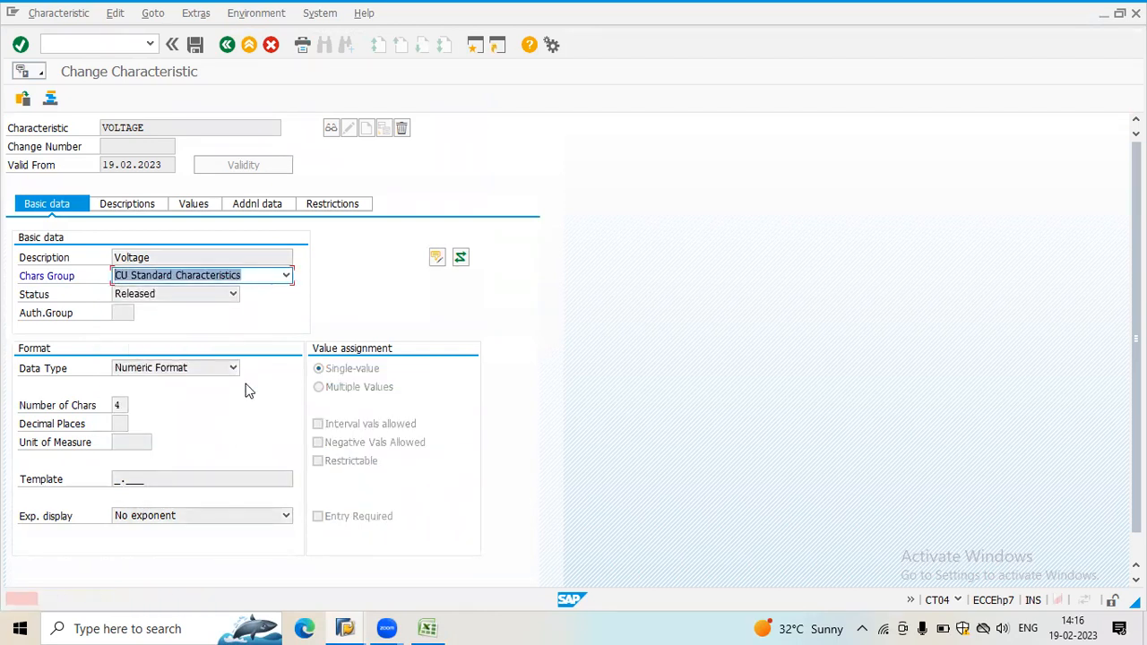
left_click(283, 277)
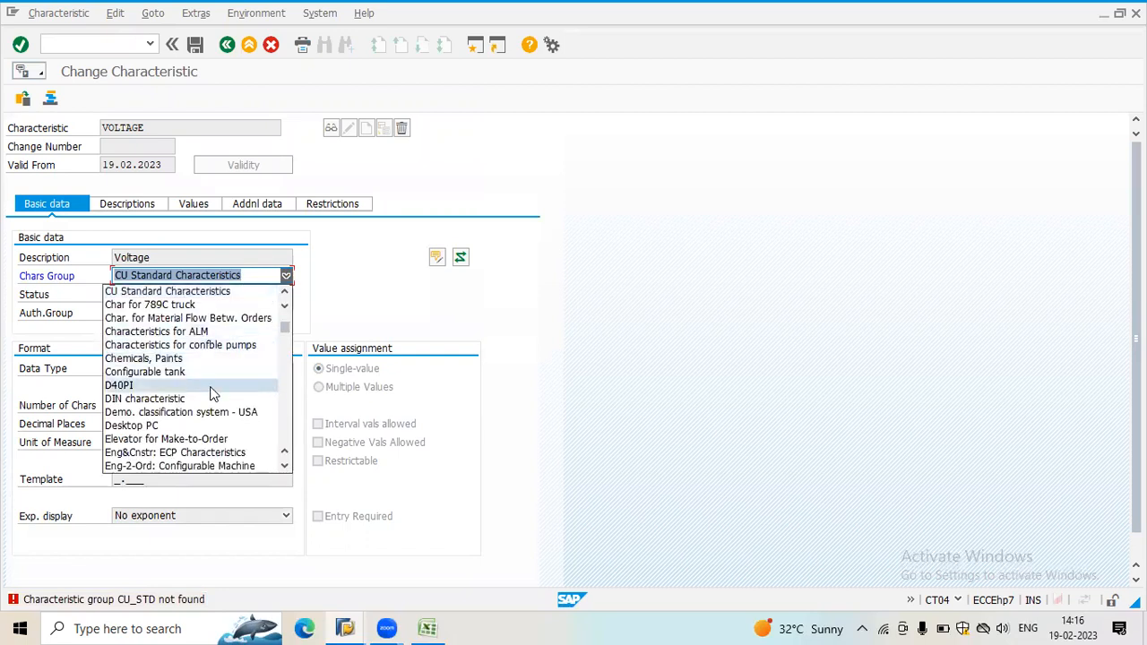
left_click(398, 138)
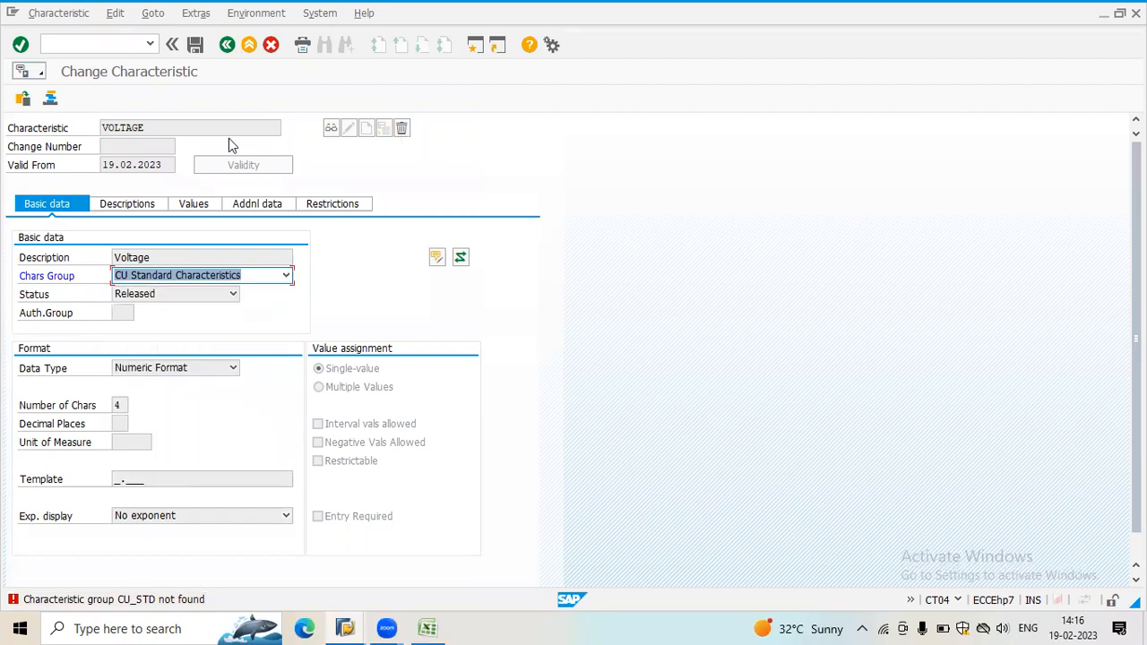
- Leave the VOLTAGE characteristic without saving and start class maintenance with transaction CL02
left_click(245, 49)
left_click(230, 49)
left_click(269, 46)
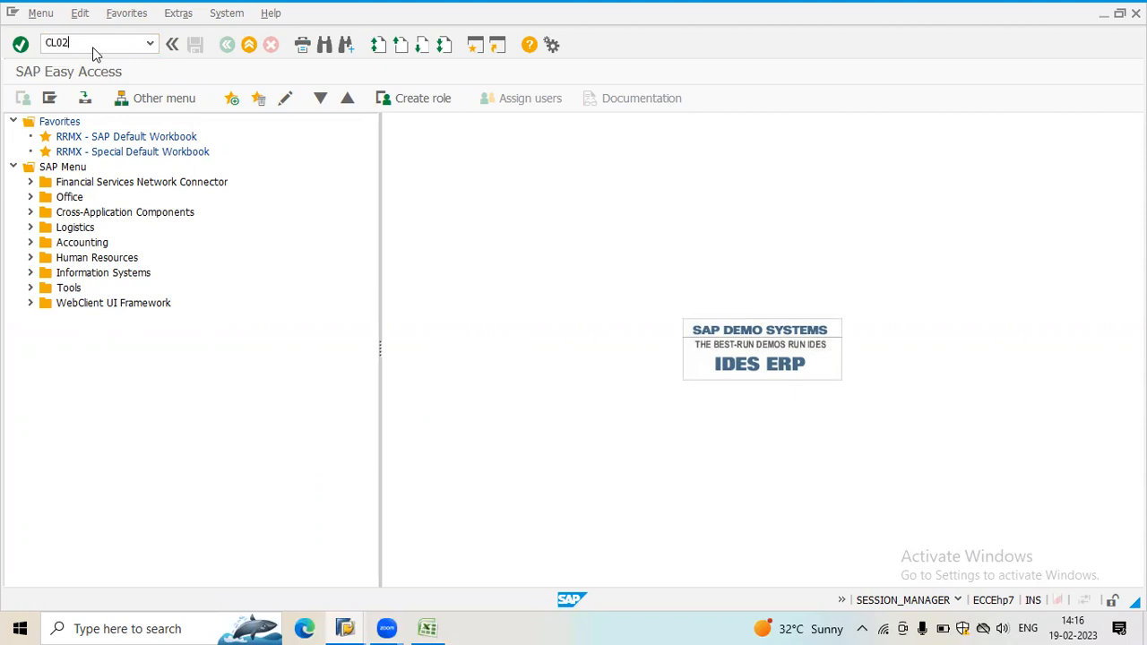
key("Return")
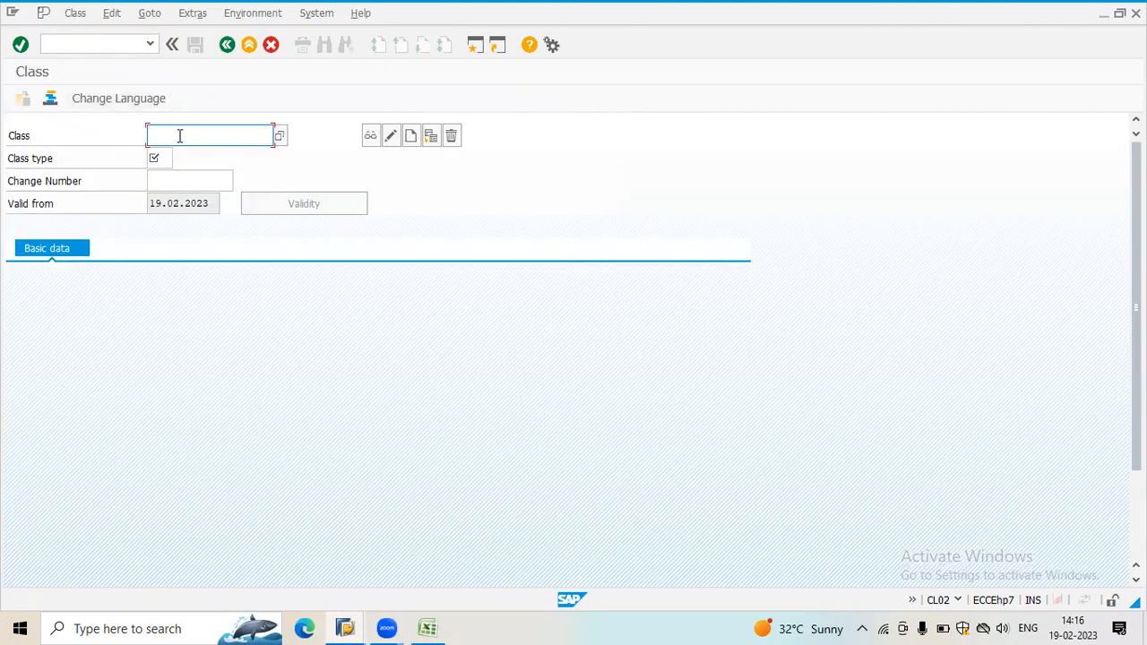
- Open the class PUMP with class type 002 (Equipment class), review its basic data and close it
type("M")
key("BackSpace")
type("PUMP")
key("Return")
type("002")
left_click(159, 147)
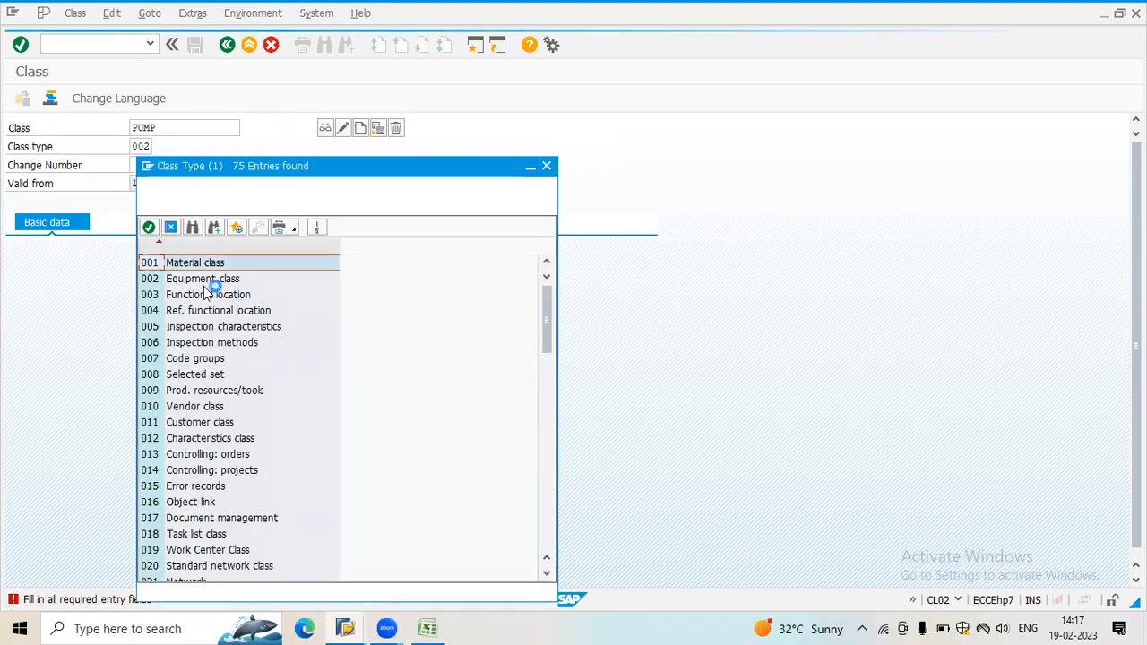
double_click(200, 279)
key("Return")
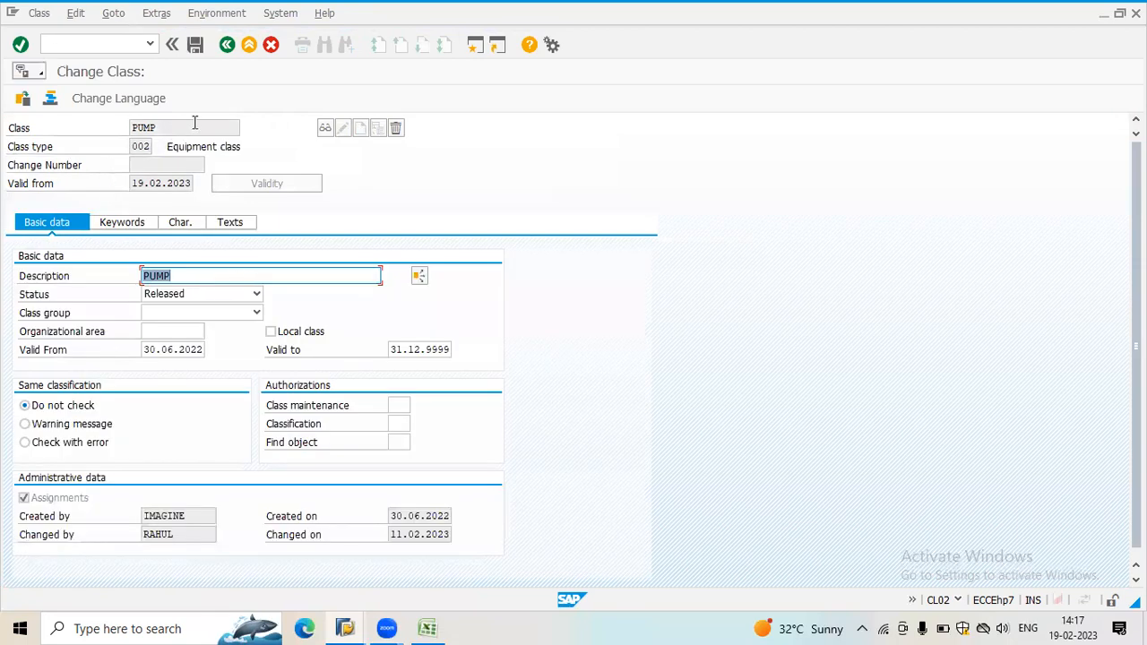
left_click(184, 123)
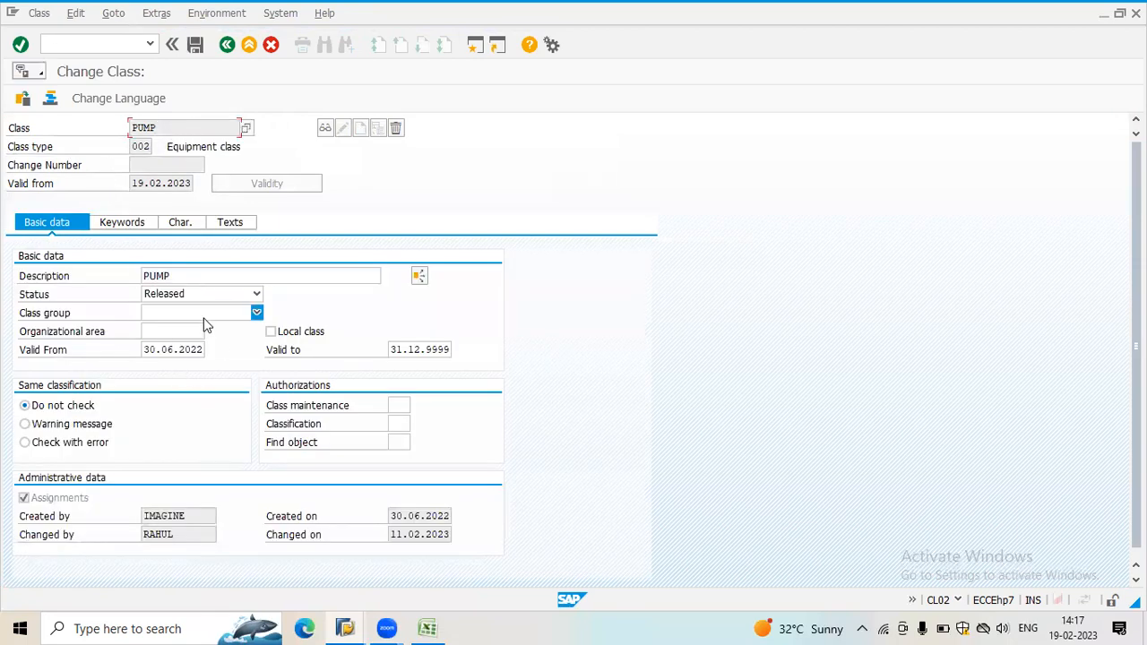
left_click(195, 276)
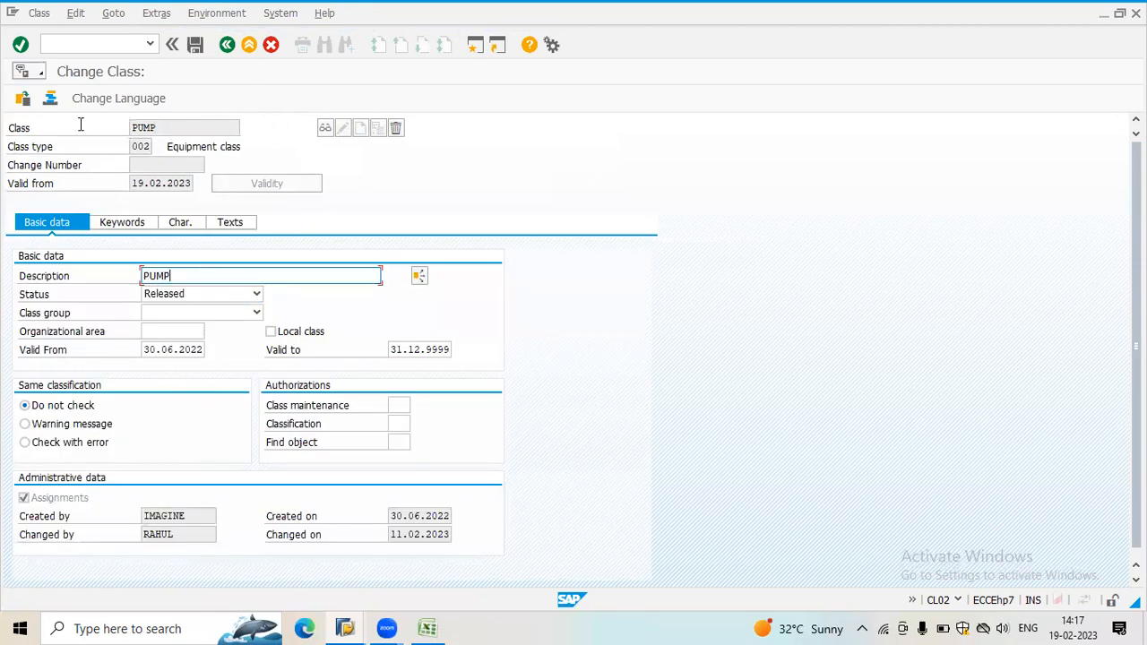
left_click(50, 101)
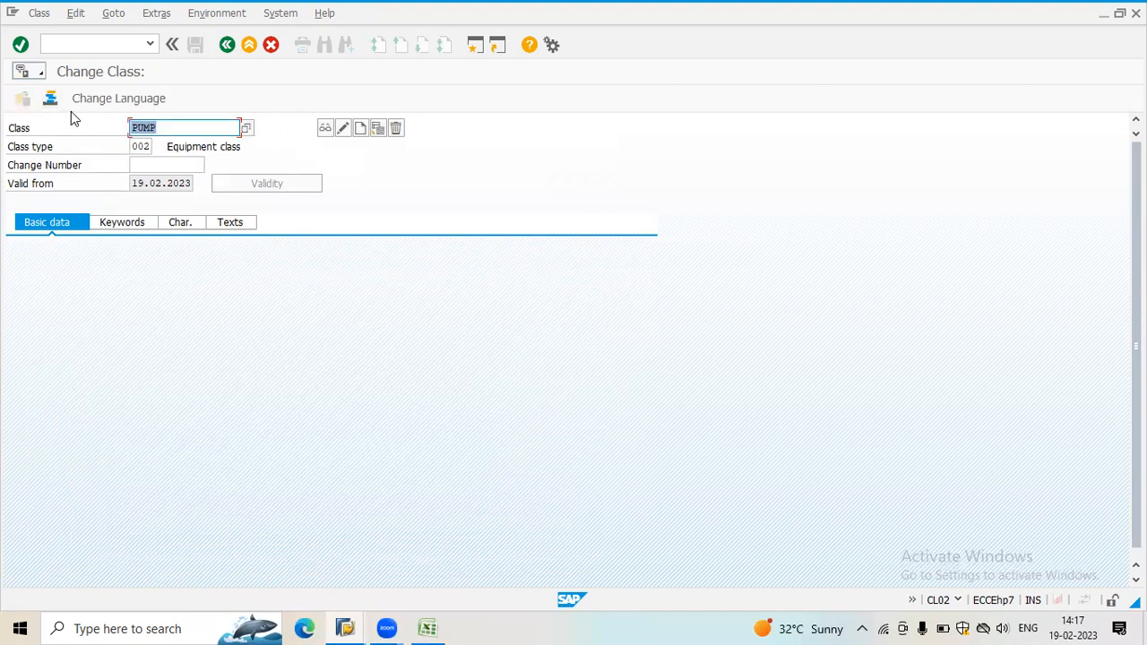
- Open the equipment class MOTOR, review its basic data and close it
type("MOTOR")
key("Return")
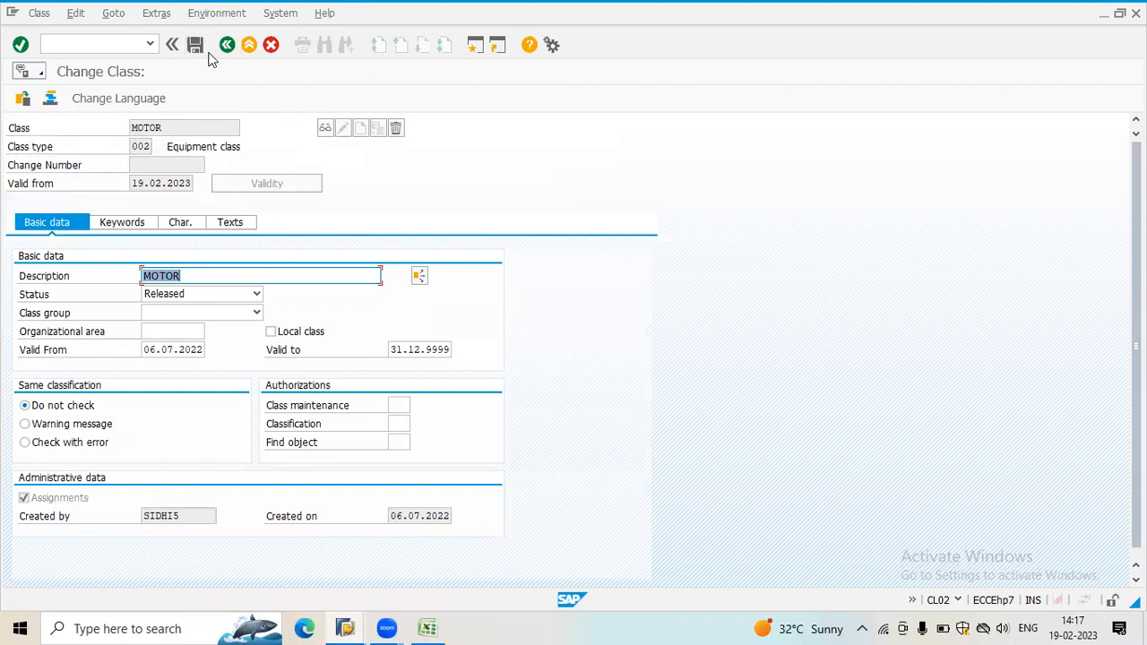
left_click(23, 97)
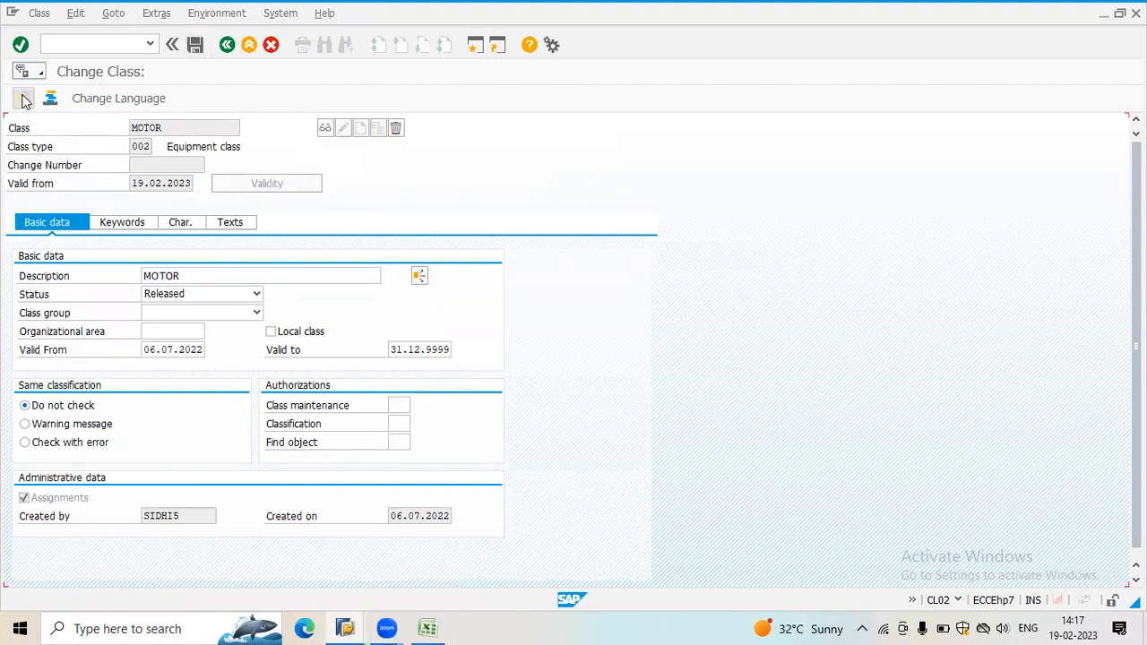
- Copy the class name PM_DIESELGEN from the Excel master data structure sheet and enter it as the class in SAP
key("alt+Tab")
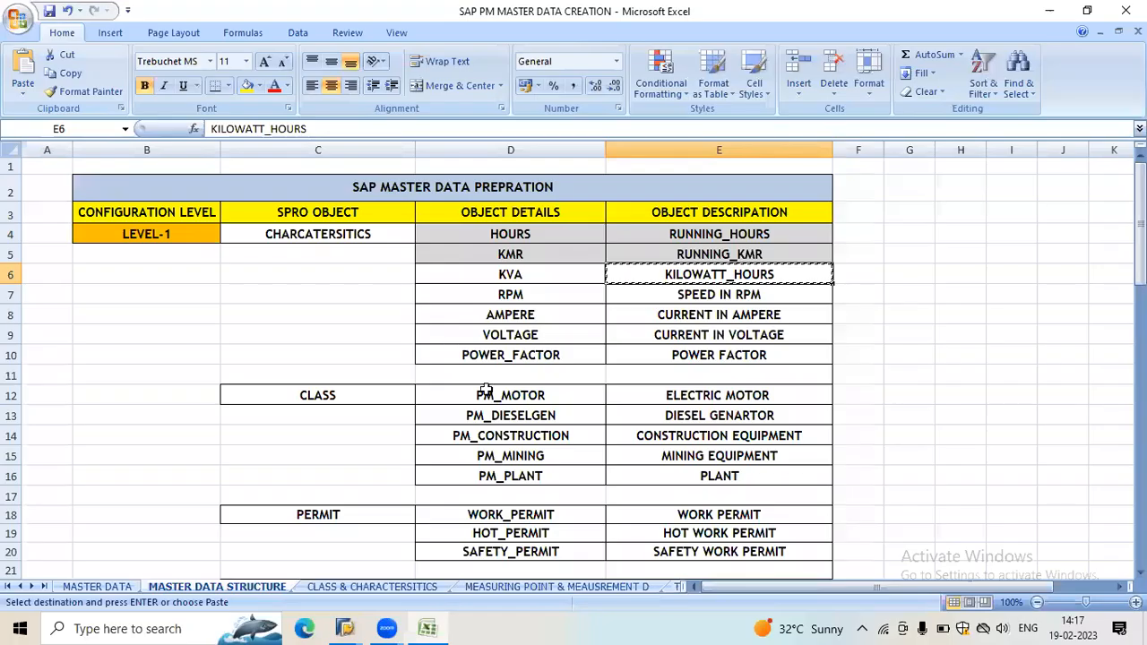
left_click(518, 419)
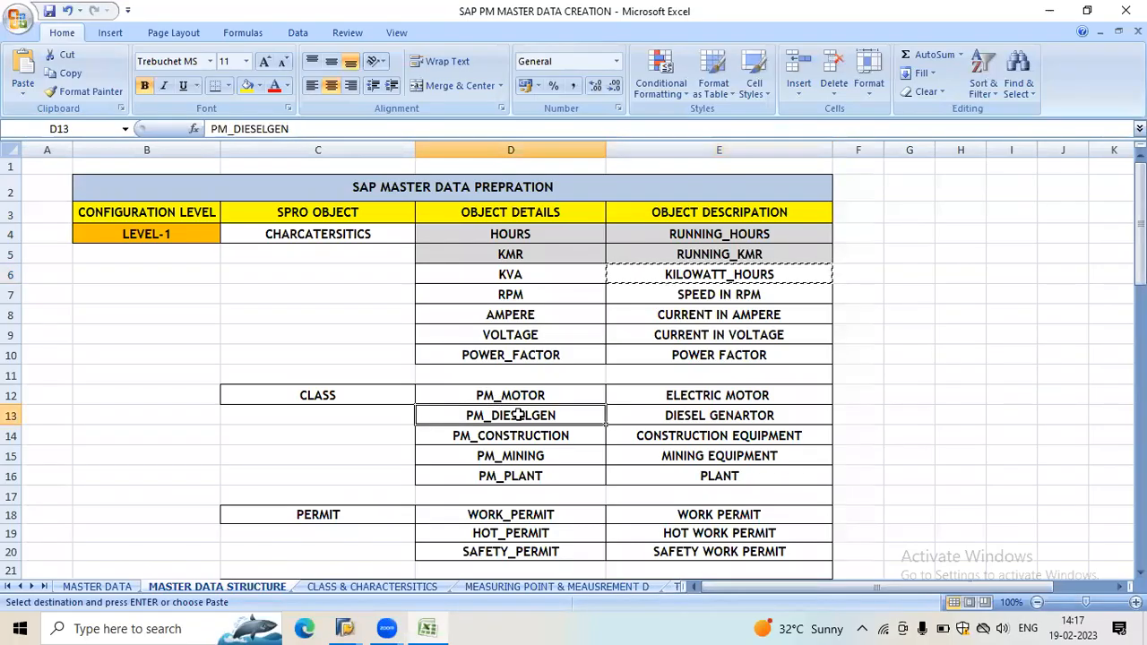
key("ctrl+c")
key("alt+Tab")
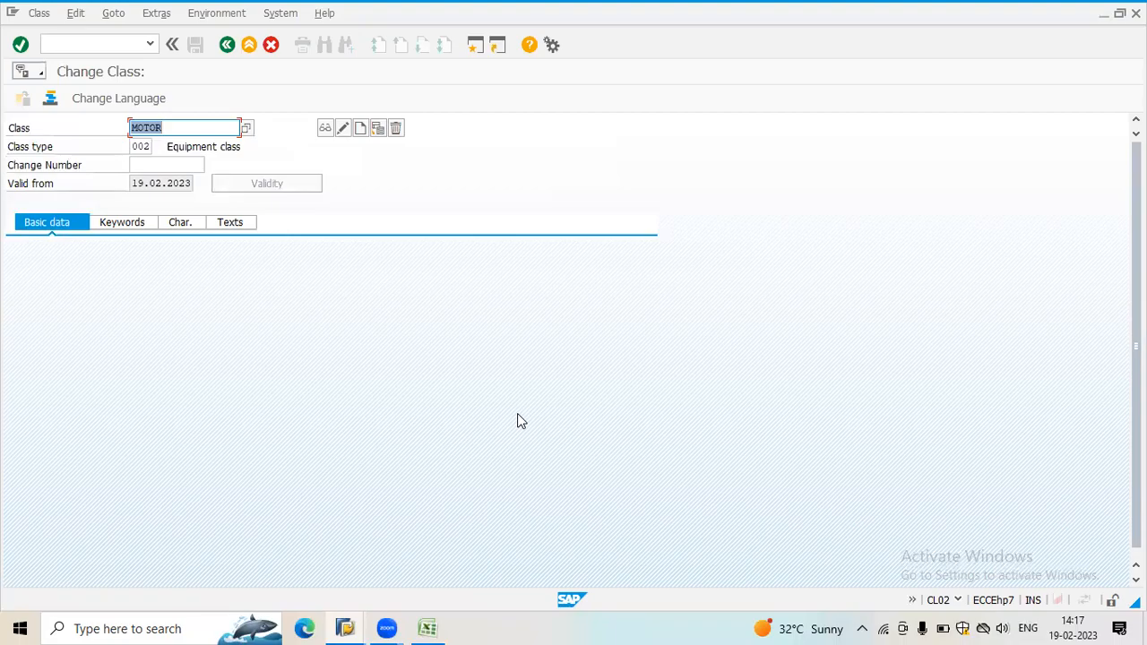
key("alt+Tab")
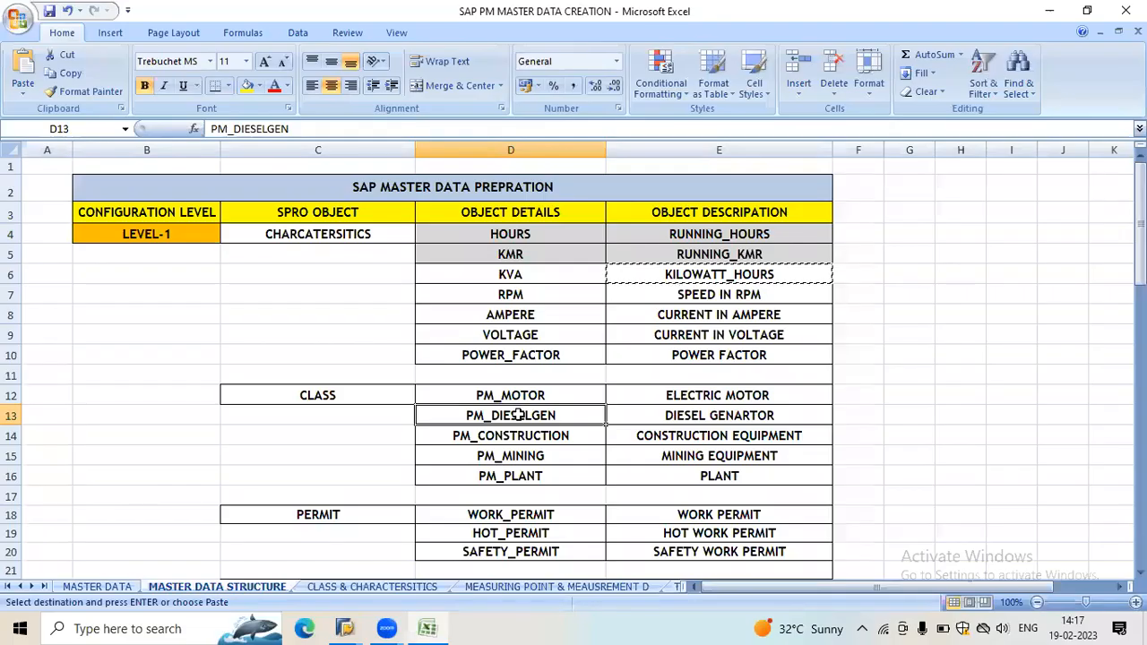
key("alt+Tab")
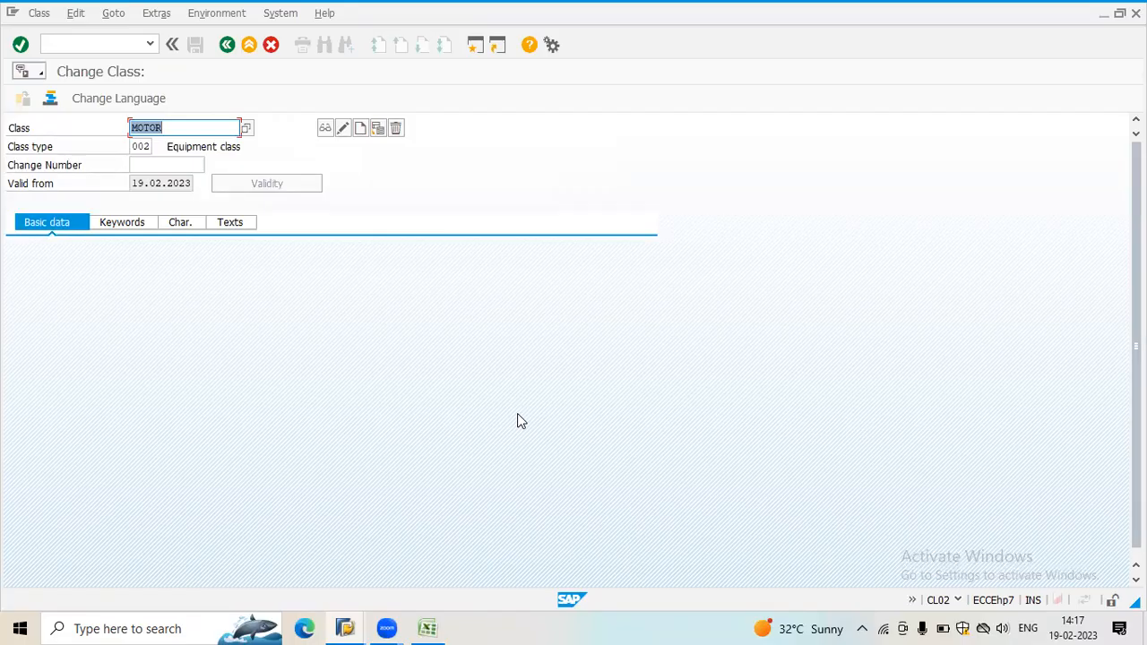
key("ctrl+v")
key("Return")
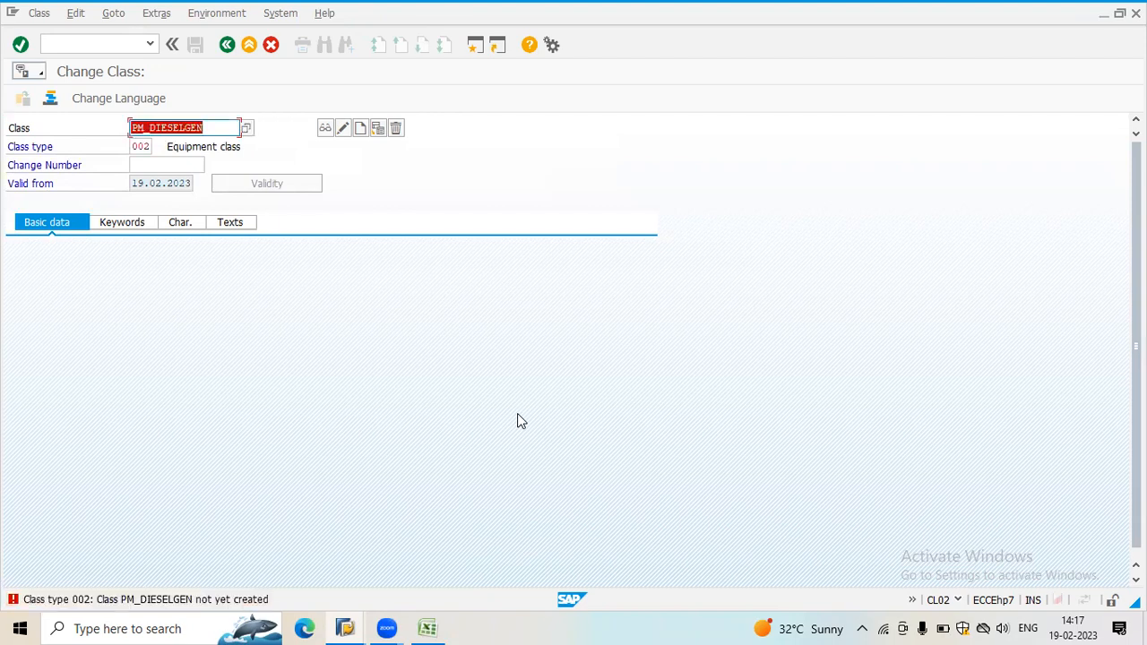
- Create PM_DIESELGEN as a new equipment class of type 002 with the description DIESEL GENSET
left_click(361, 129)
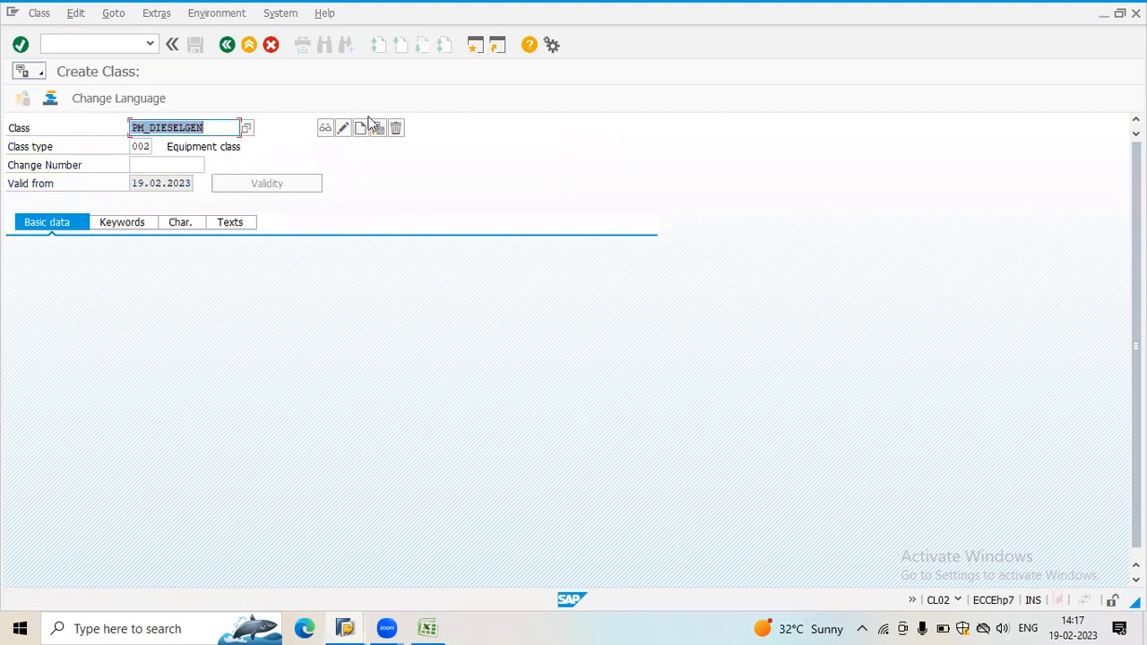
left_click(360, 129)
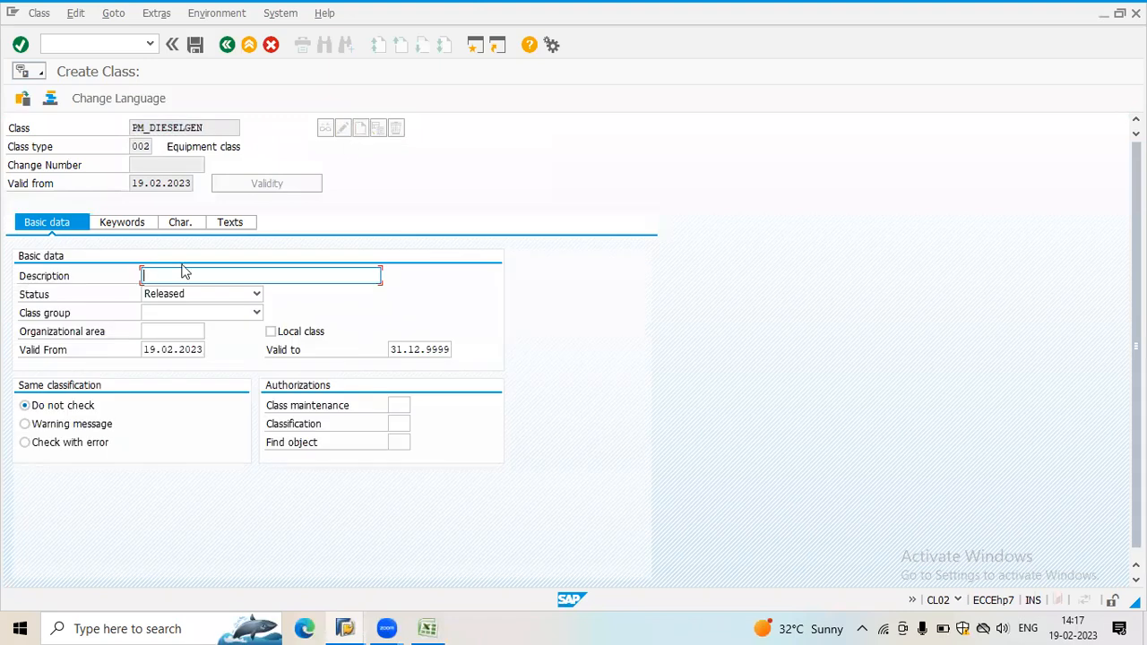
type("DE")
key("BackSpace")
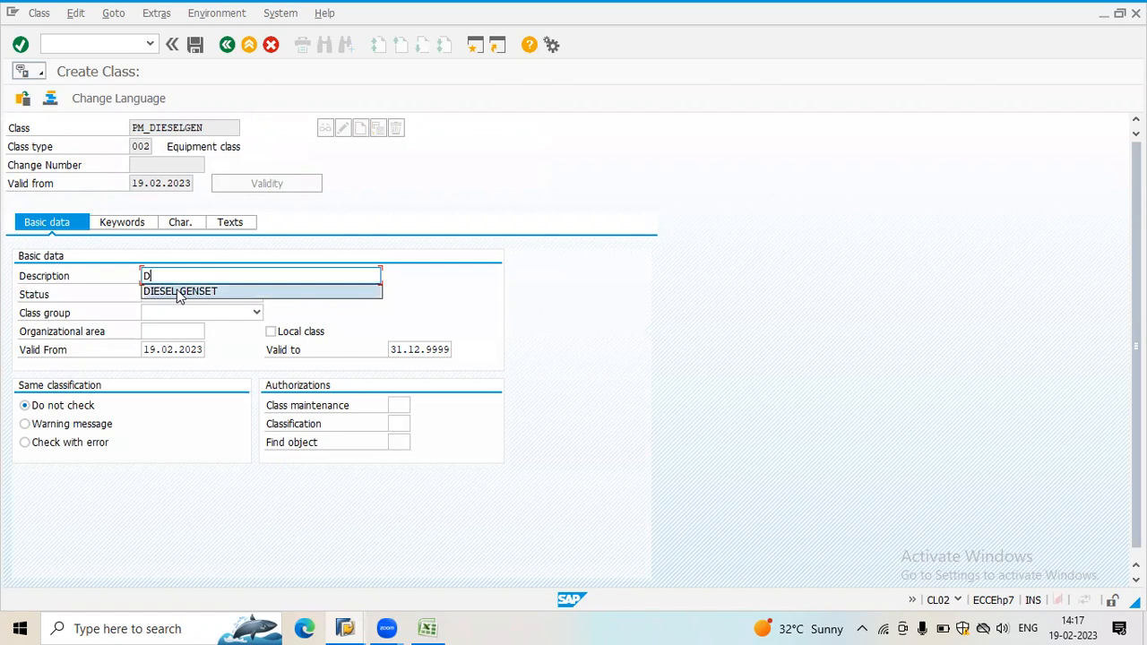
left_click(179, 292)
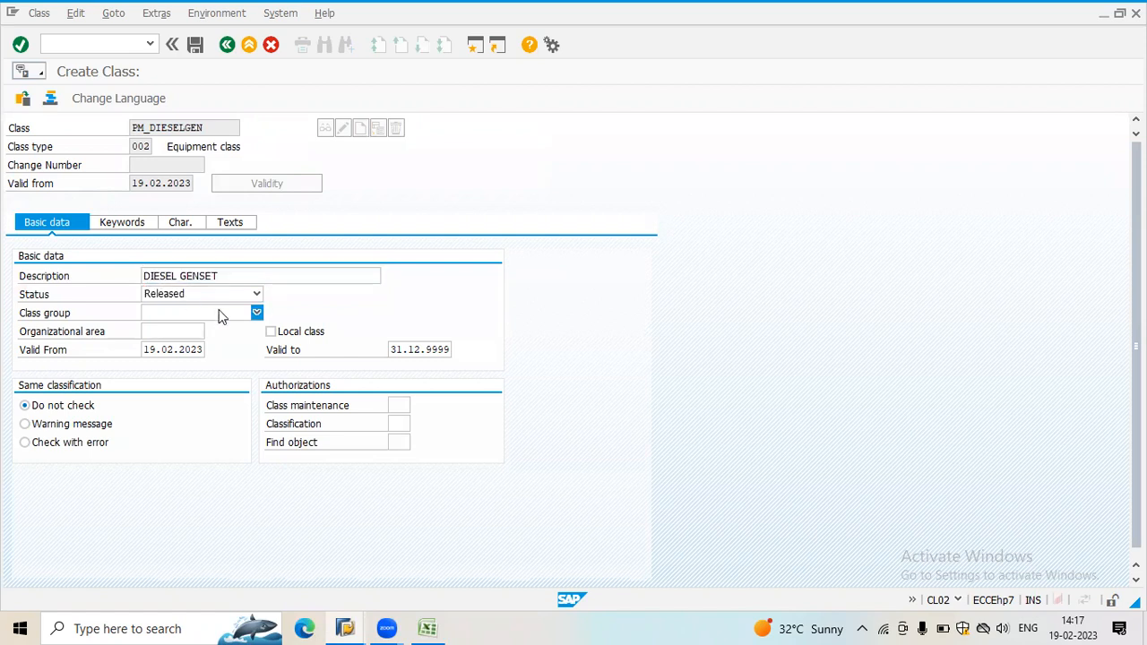
key("Return")
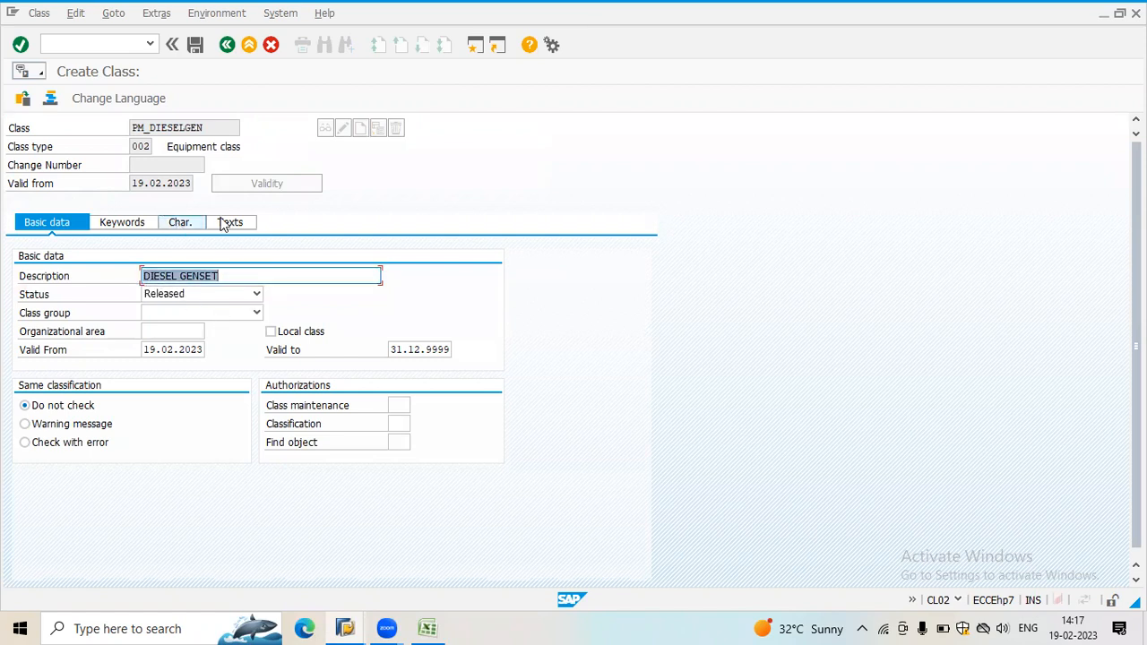
- Assign the characteristic CURRENT as the first entry in the characteristics list of the class PM_DIESELGEN
left_click(191, 225)
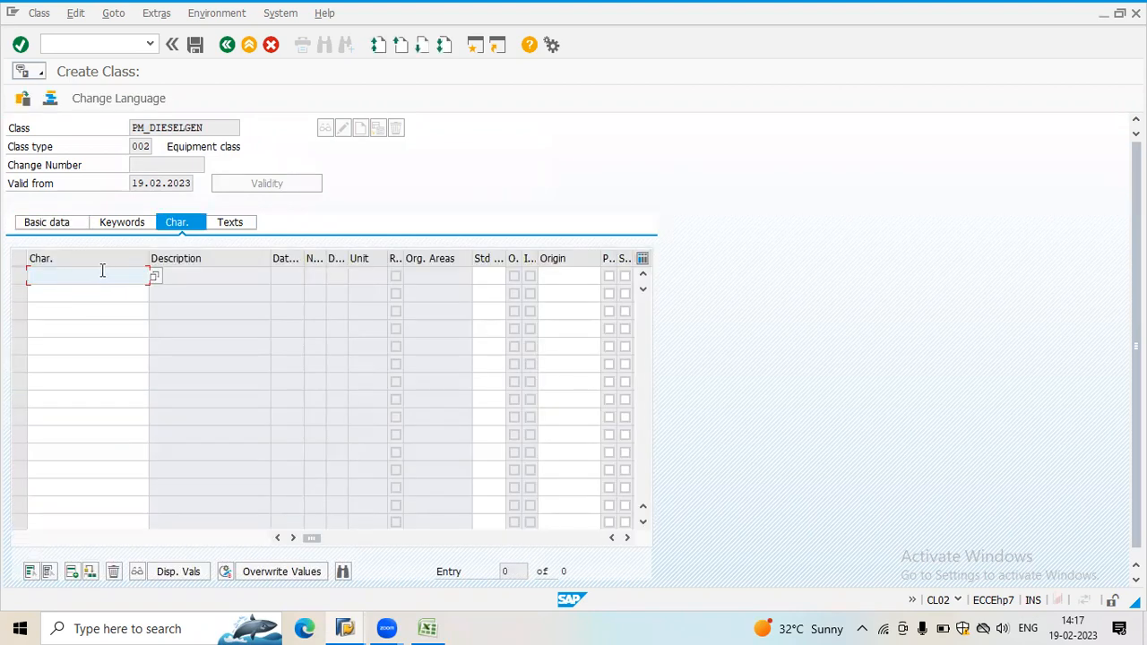
type("V")
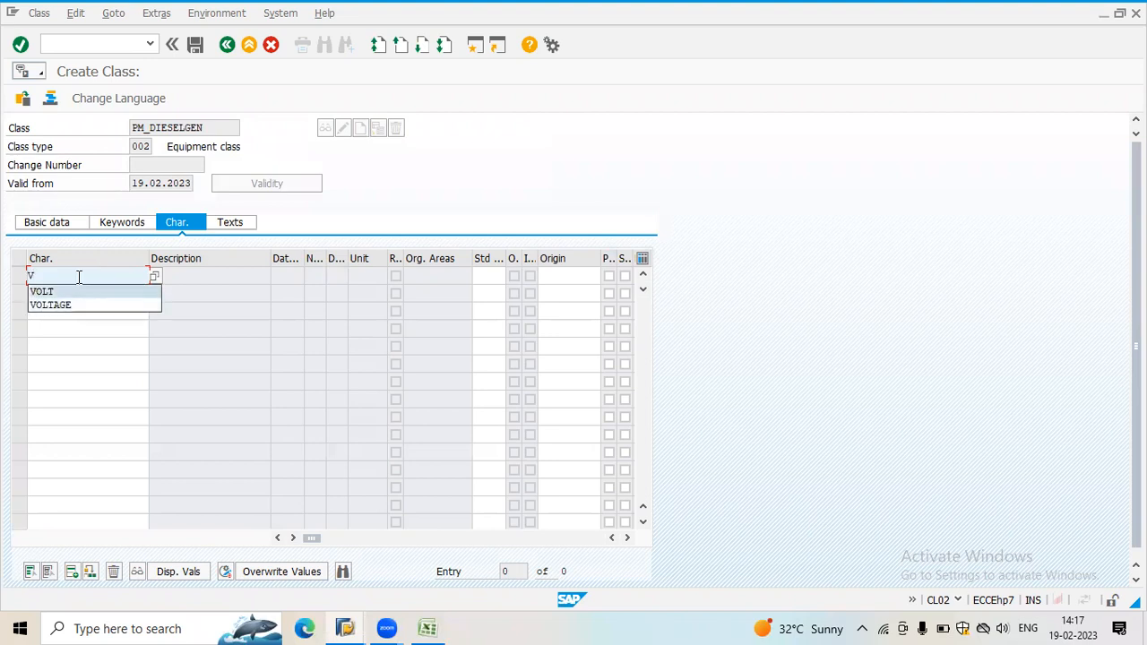
key("BackSpace")
type("CURRE")
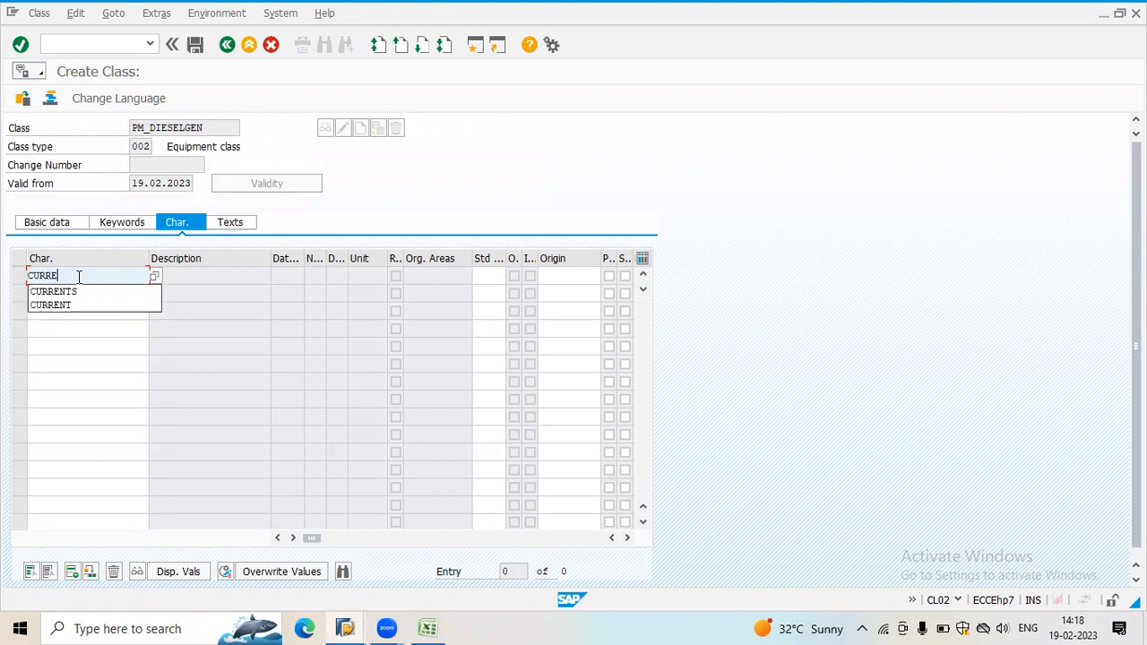
type("NT")
key("Return")
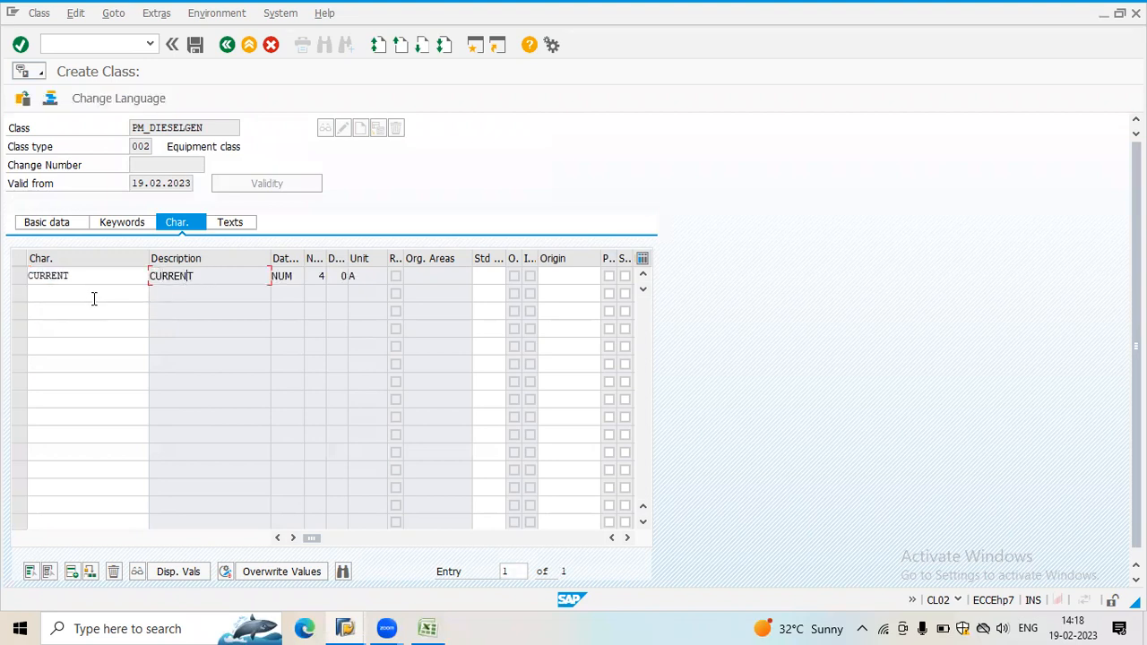
- Add the characteristic KVA below CURRENT in the class and review both assigned characteristics
left_click(93, 299)
type("V")
key("BackSpace")
type("KVA")
key("Return")
left_click(211, 294)
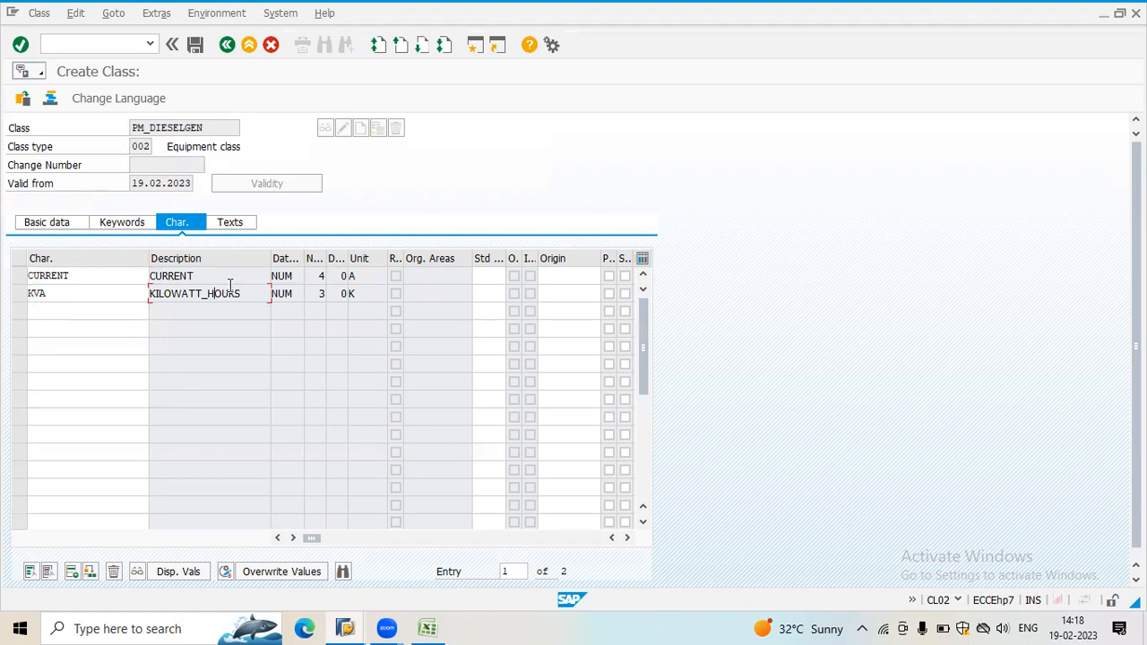
left_click(100, 277)
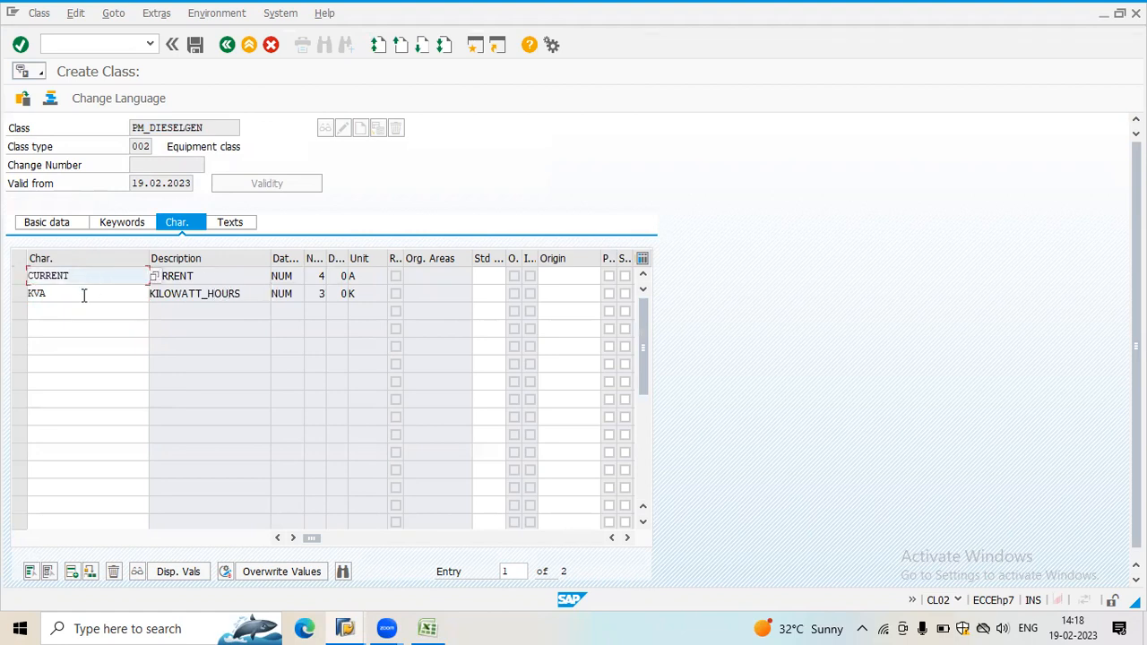
left_click(83, 295)
left_click(238, 276)
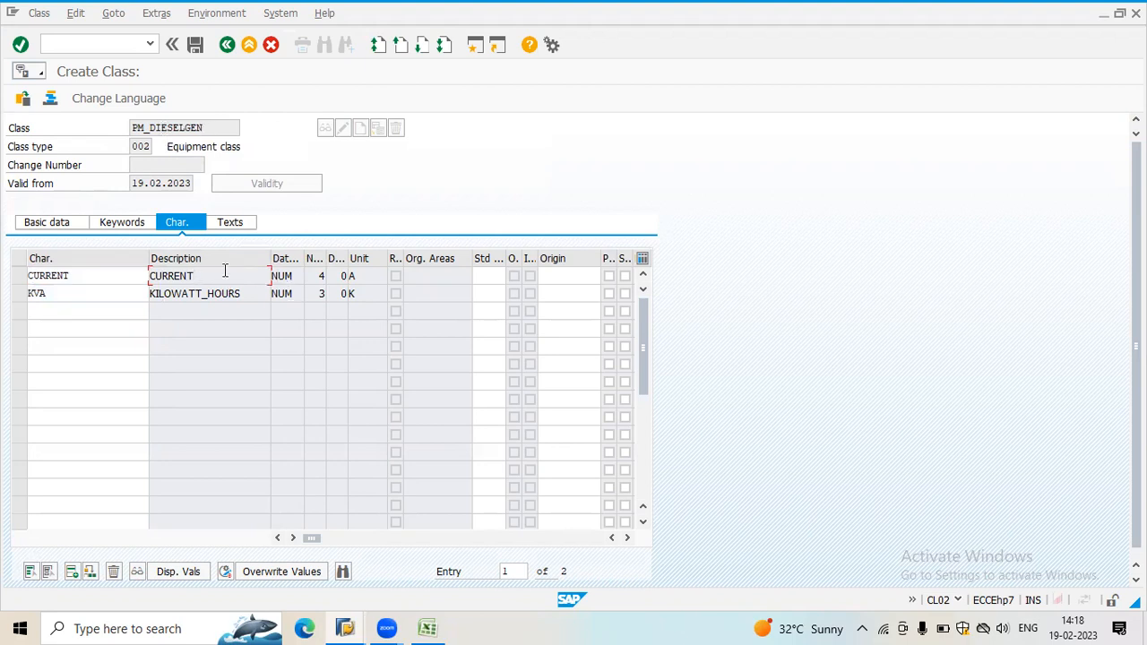
- Check the basic data of the class PM_DIESELGEN, save the class and leave class maintenance
left_click(227, 45)
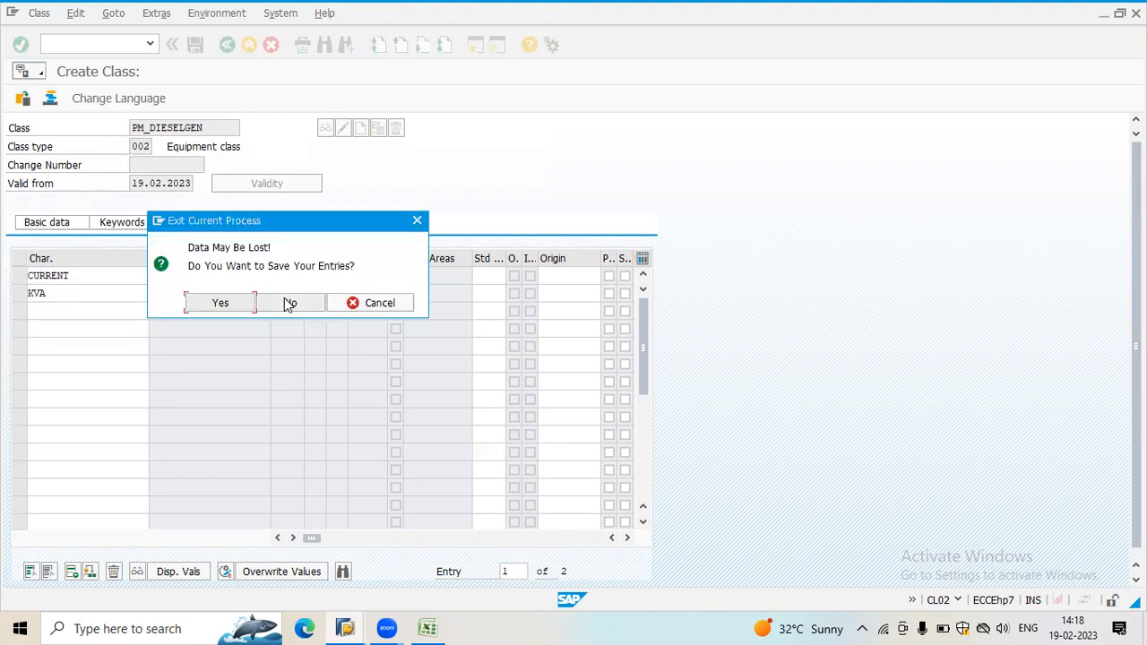
left_click(367, 307)
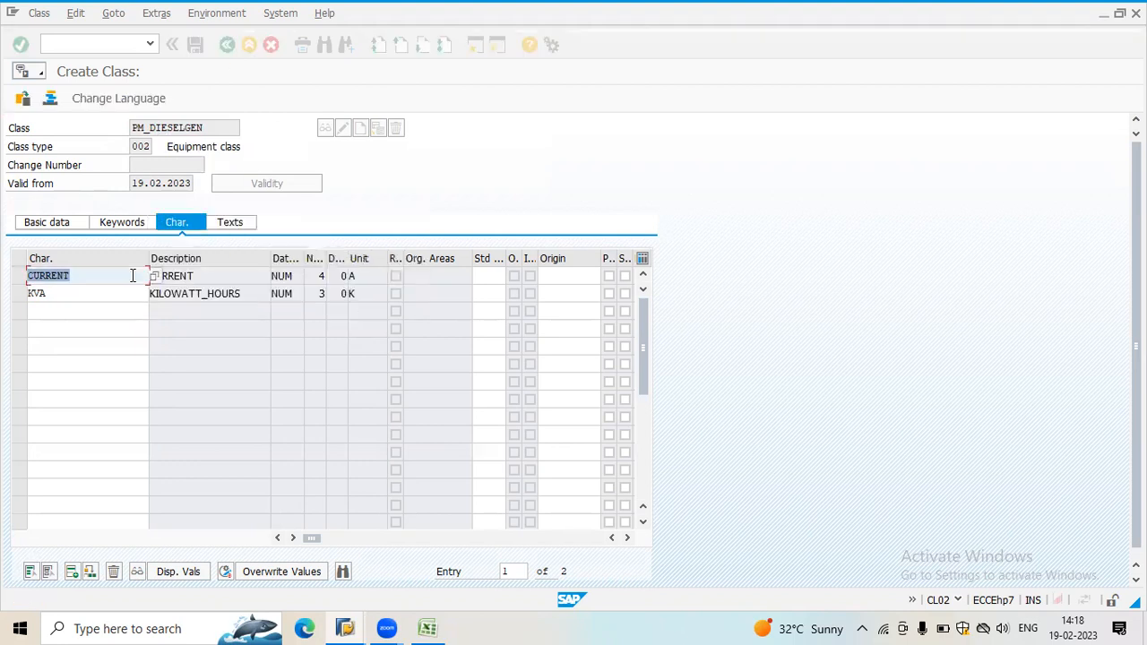
left_click(65, 229)
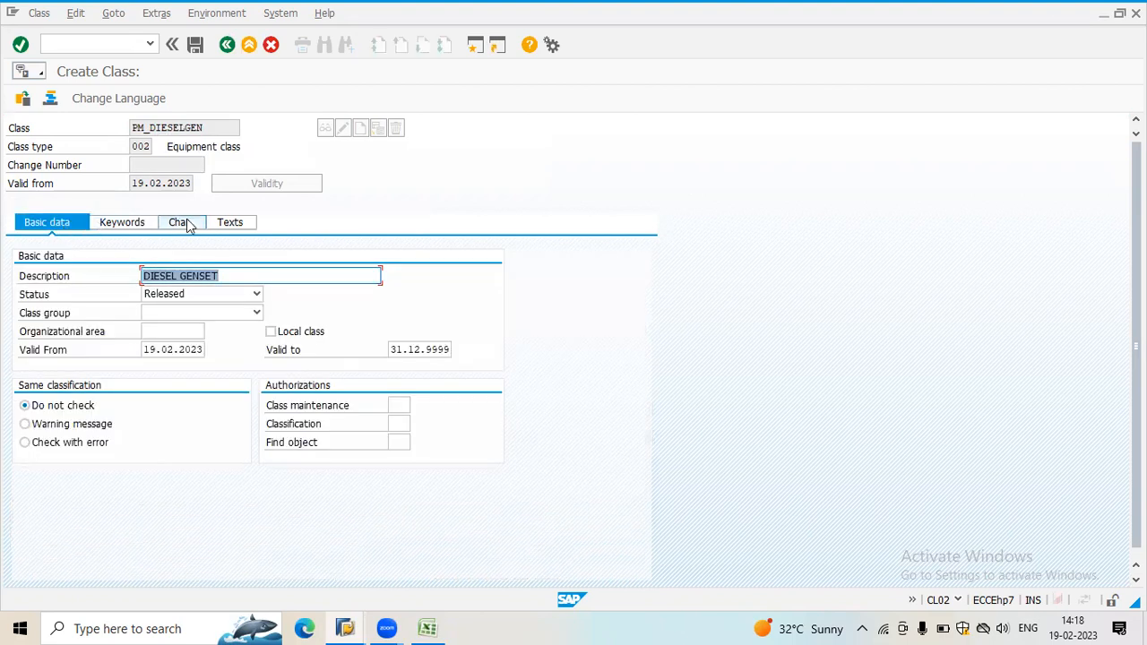
left_click(195, 44)
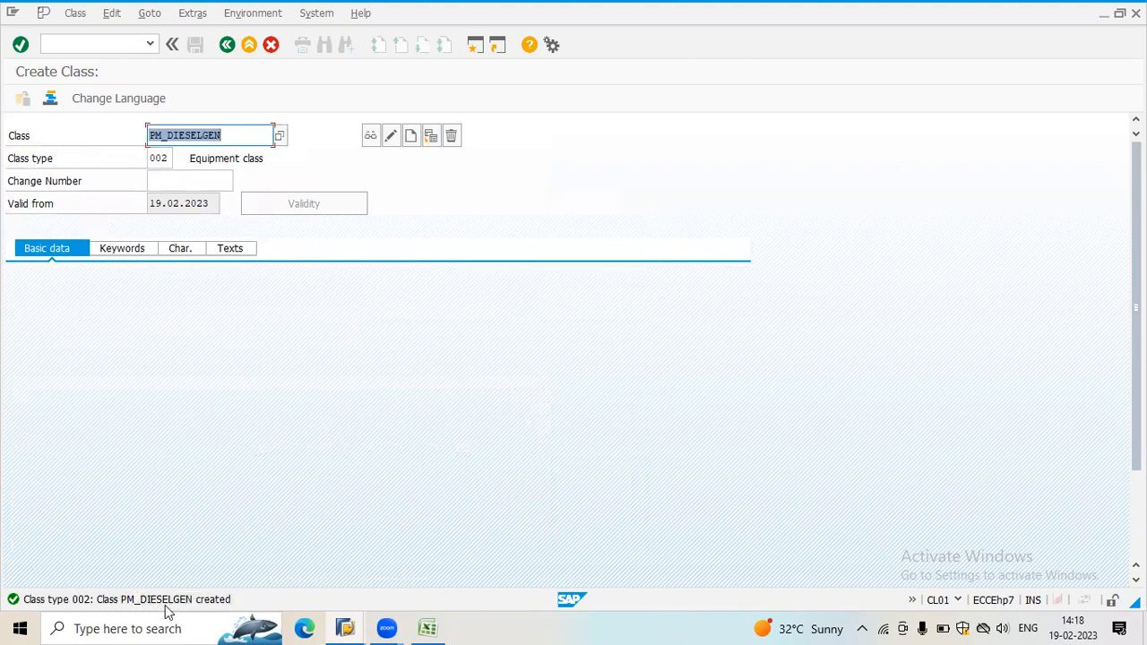
left_click(226, 45)
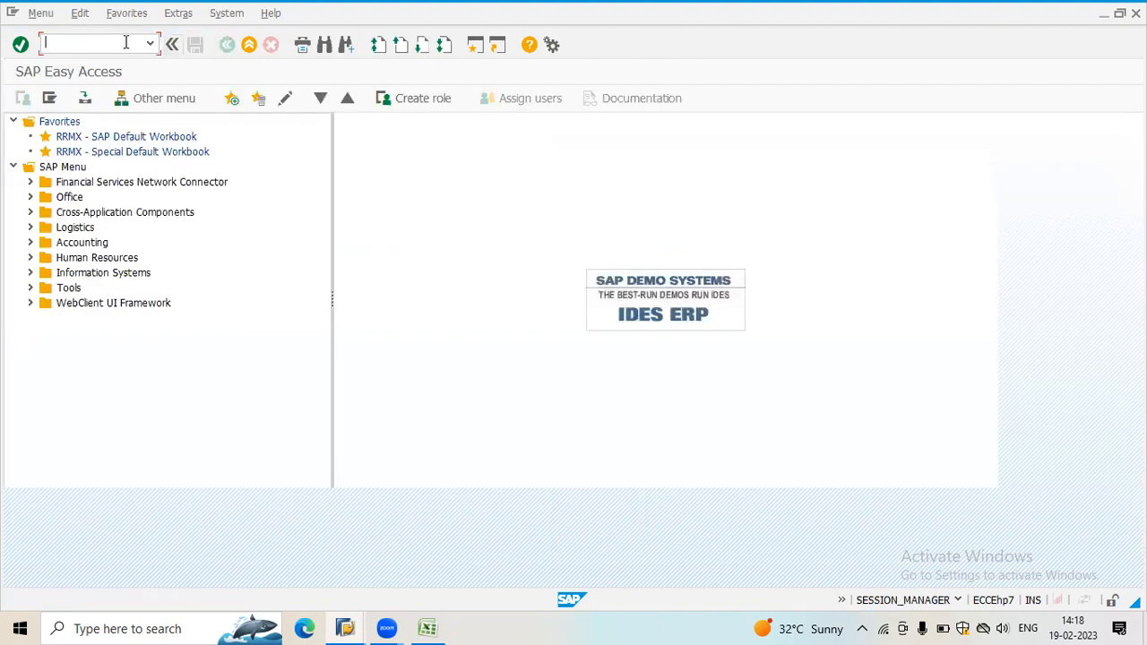
- Start equipment creation with transaction IE01 for category M (Machines) and enter the description DIESEL GENSET-250 KVA
type("IE01")
key("Return")
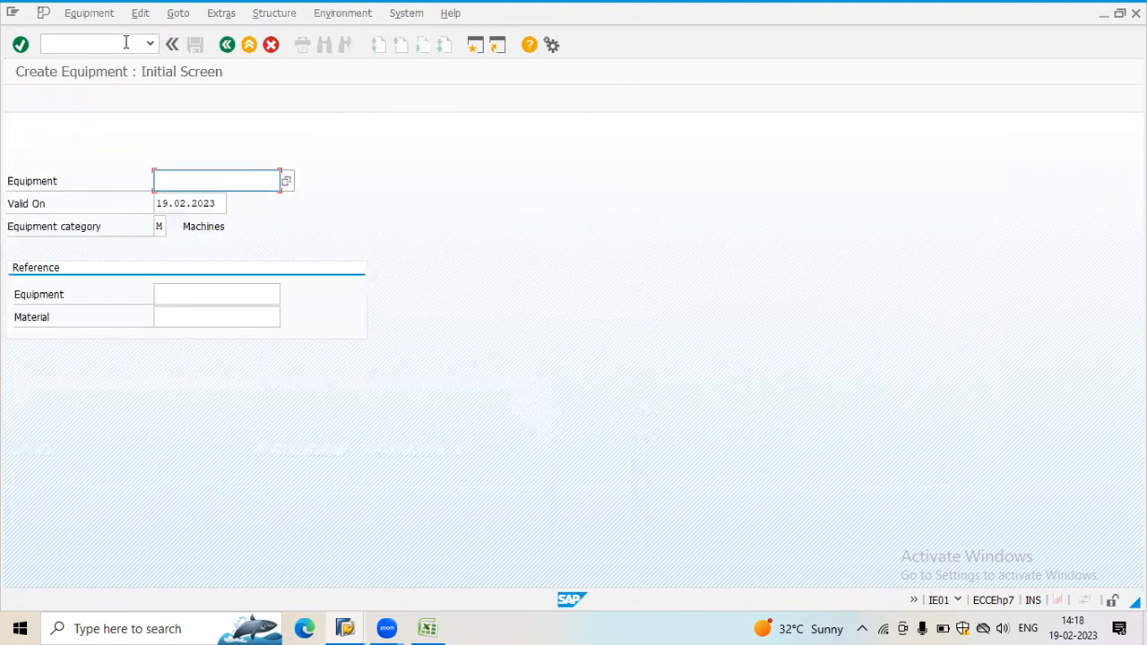
key("Return")
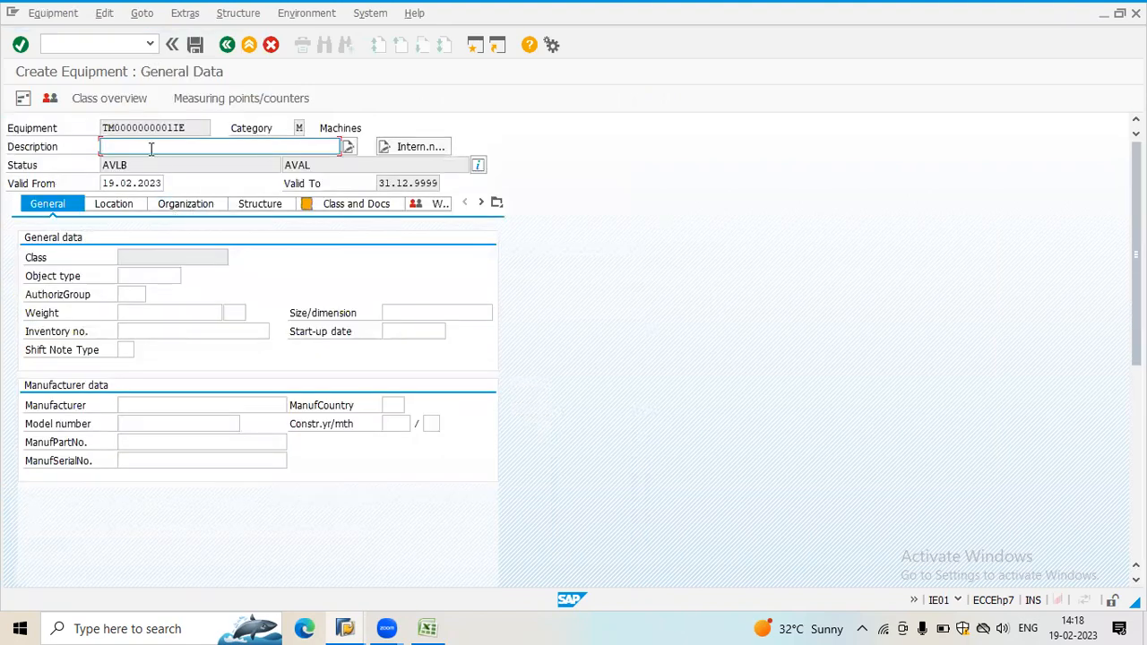
type("DIES")
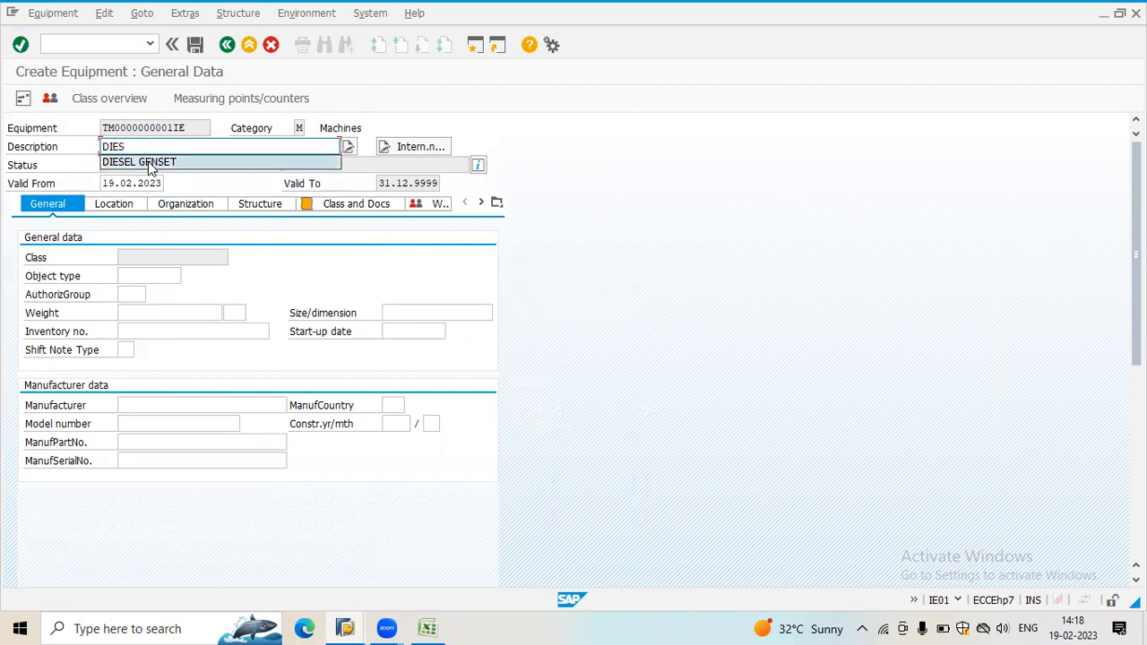
left_click(164, 162)
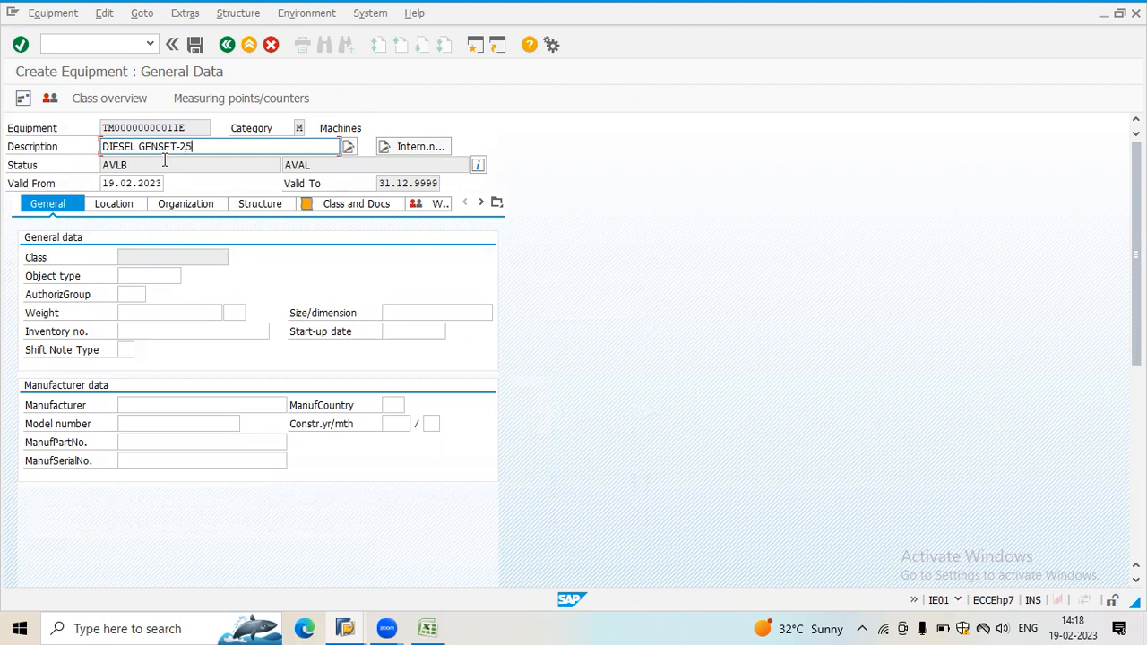
type("-250 KVA")
- Fill in the equipment's location data with maintenance plant 7000, location 1, room DGSET and plant section 700
left_click(114, 205)
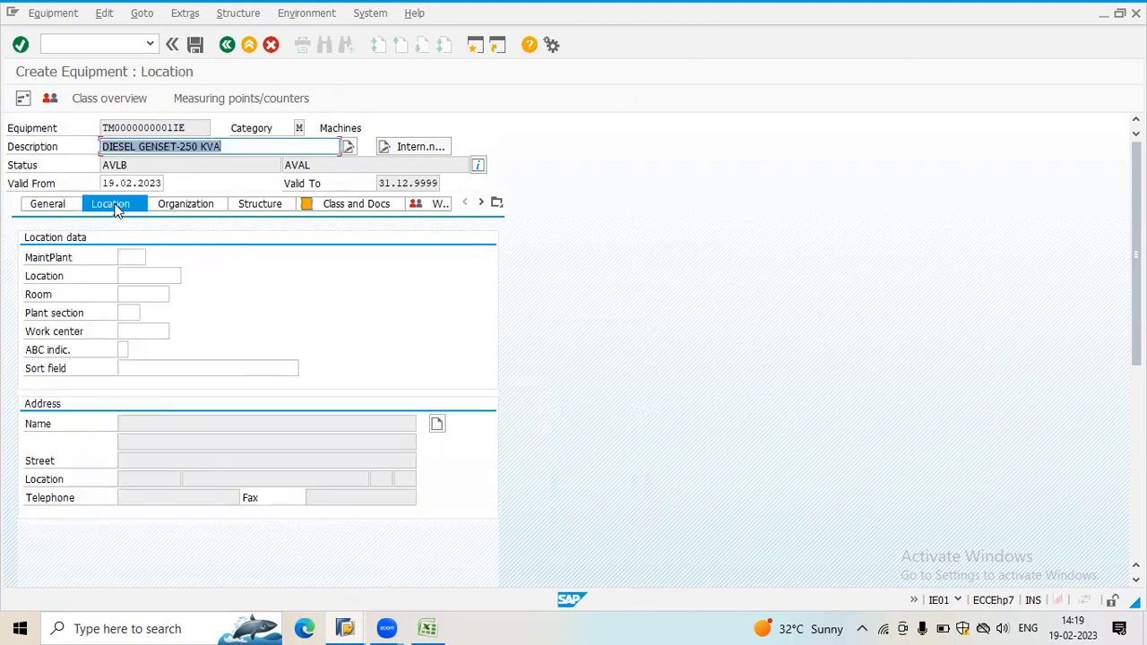
left_click(131, 257)
type("7")
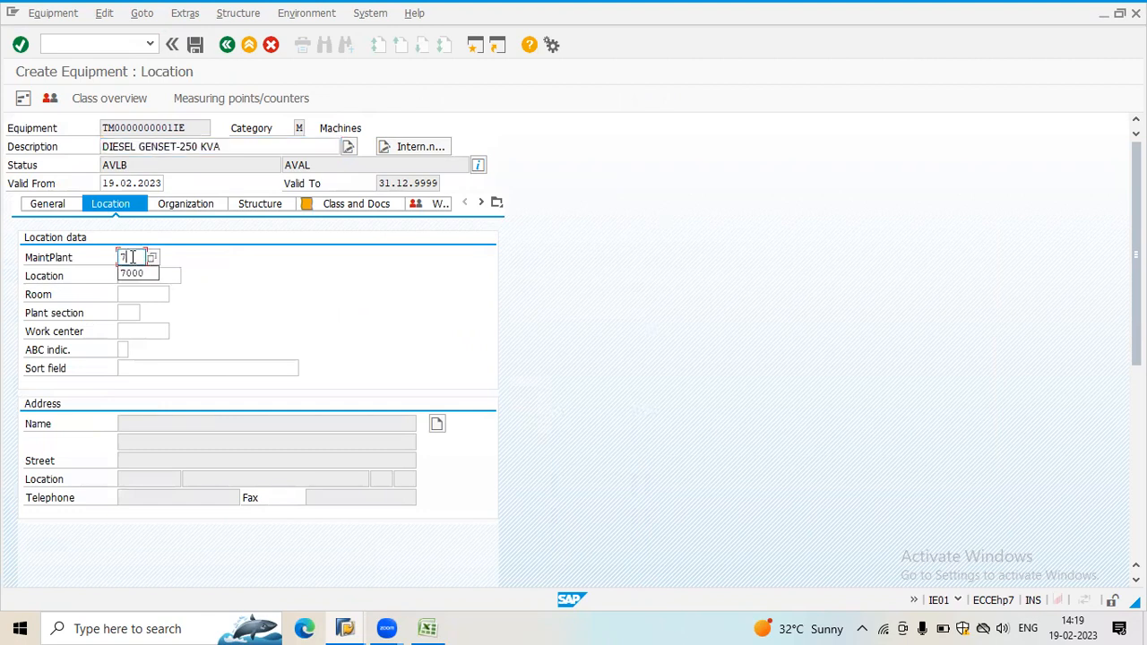
type("000")
key("Tab")
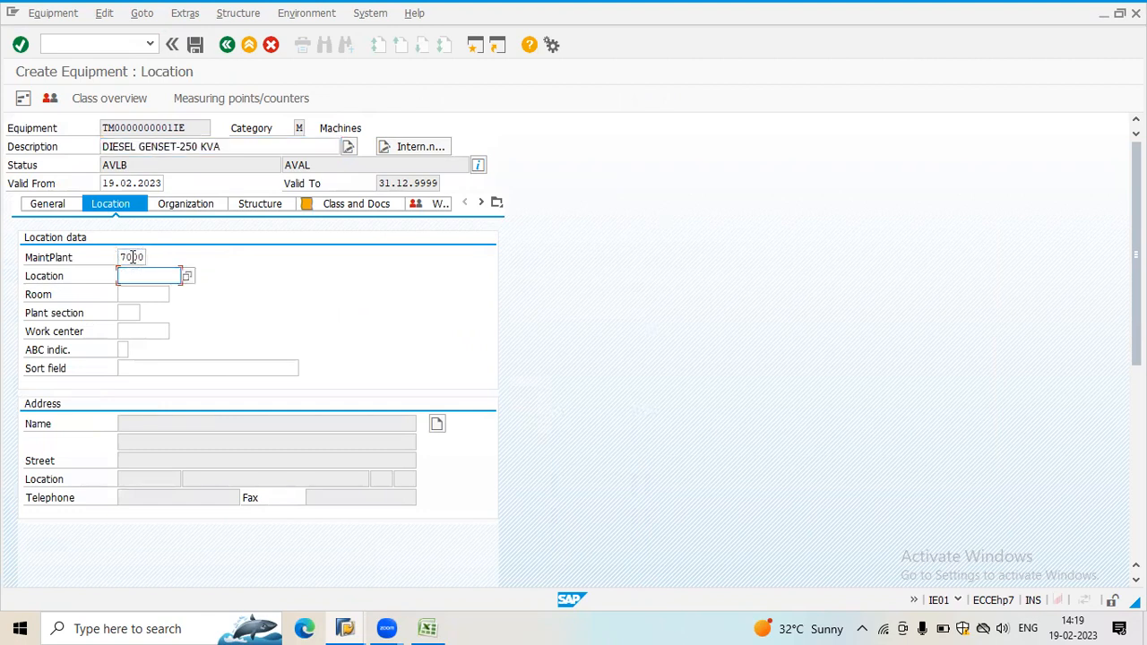
key("Tab")
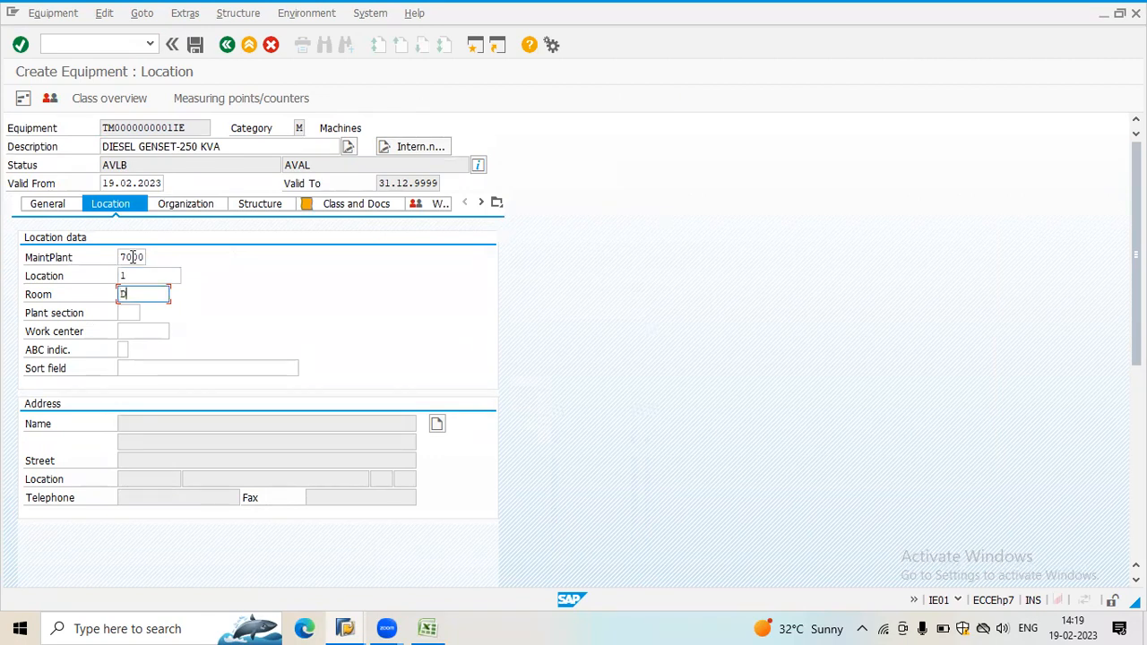
type("DGSET")
key("Tab")
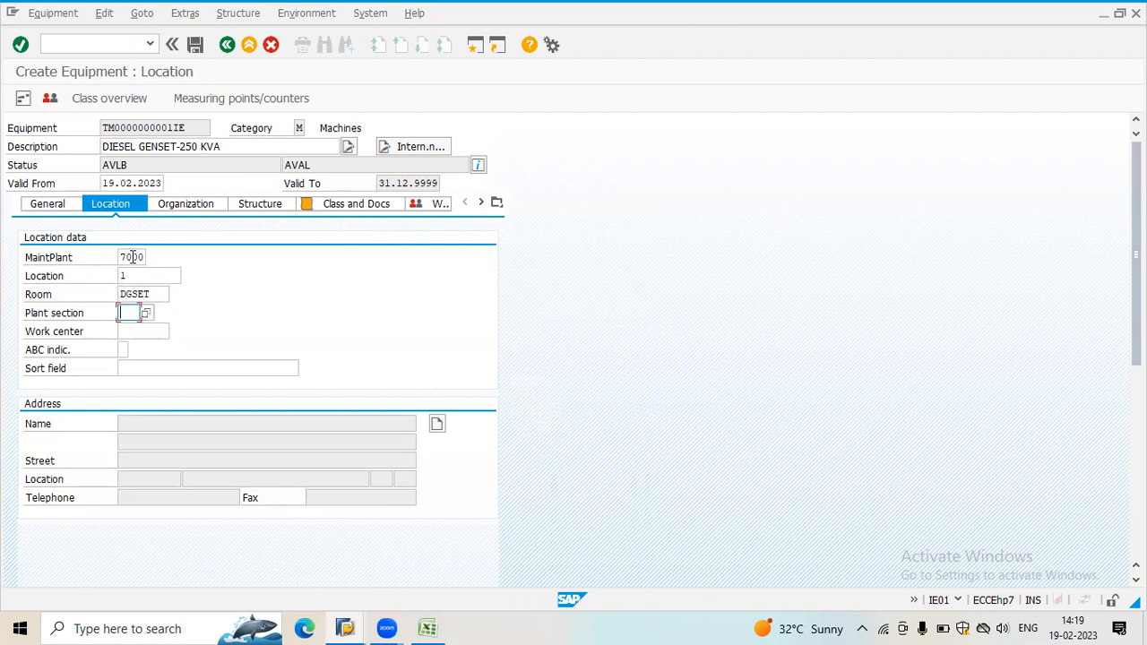
type("700")
key("Tab")
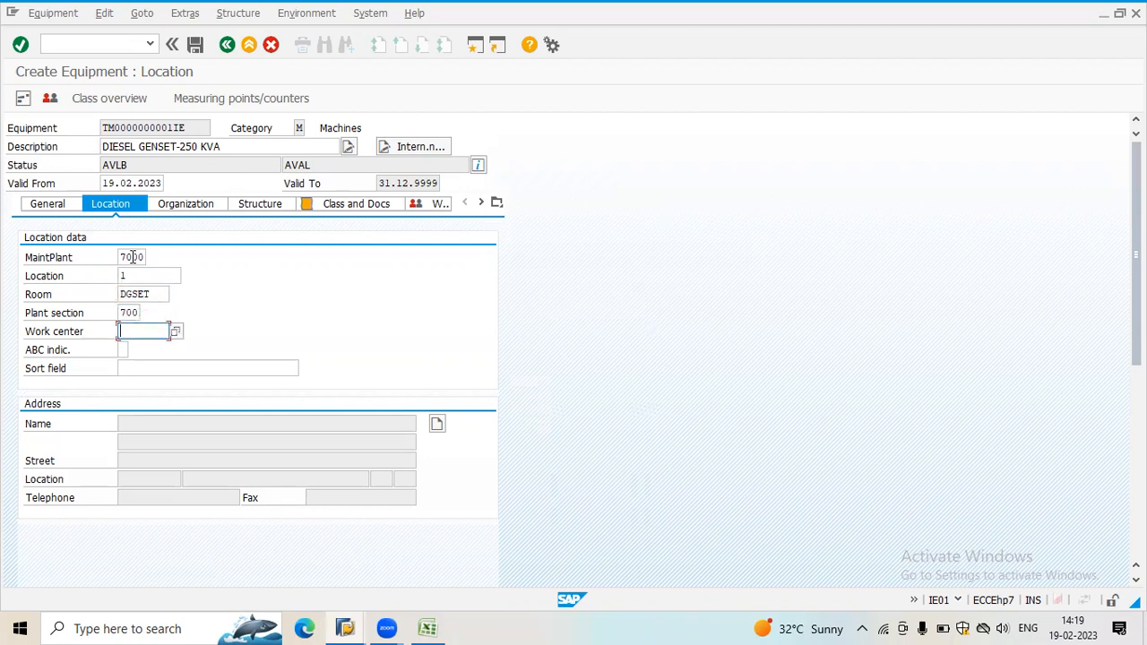
- Leave the work center empty, set the equipment's ABC indicator to 8 (critical) and validate the location data
key("BackSpace")
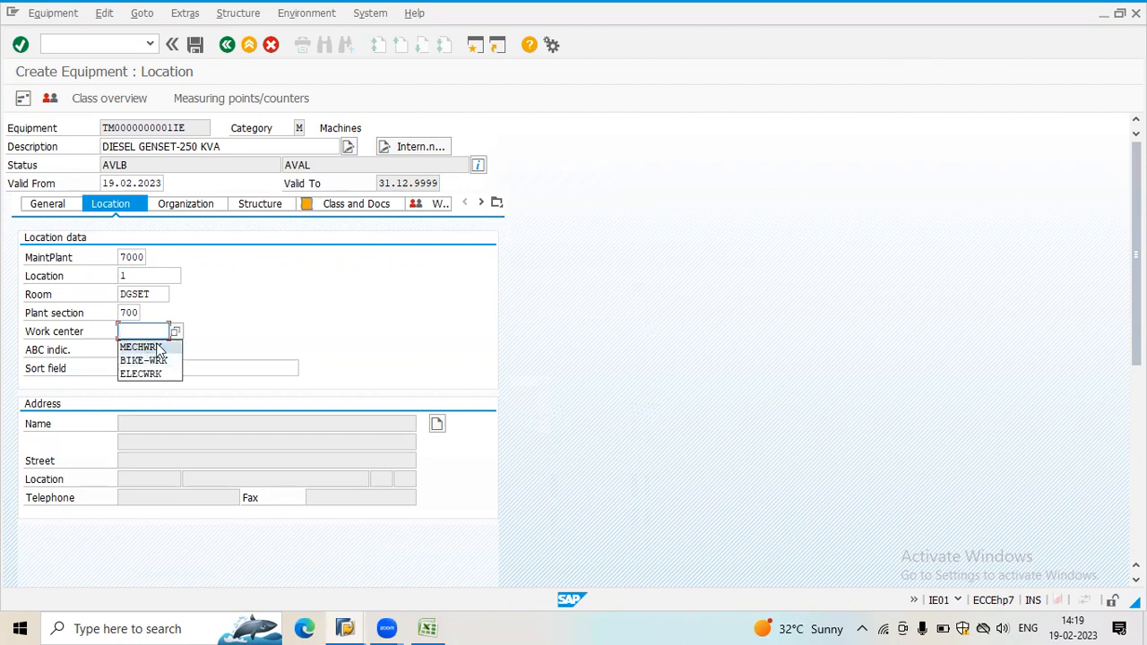
left_click(225, 307)
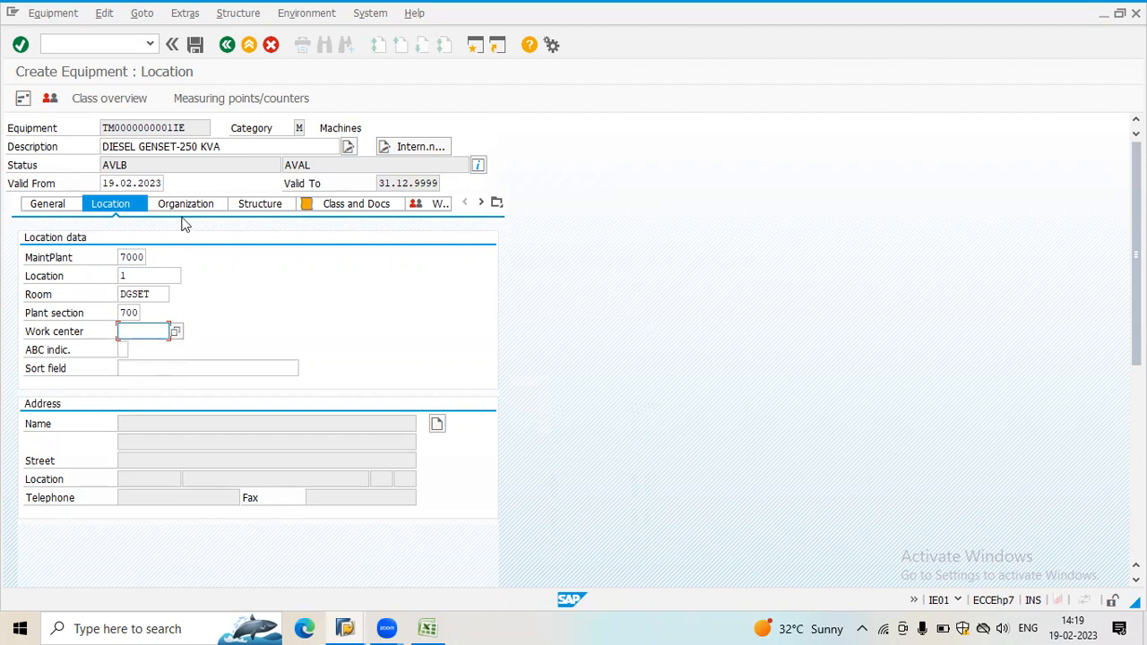
left_click(122, 350)
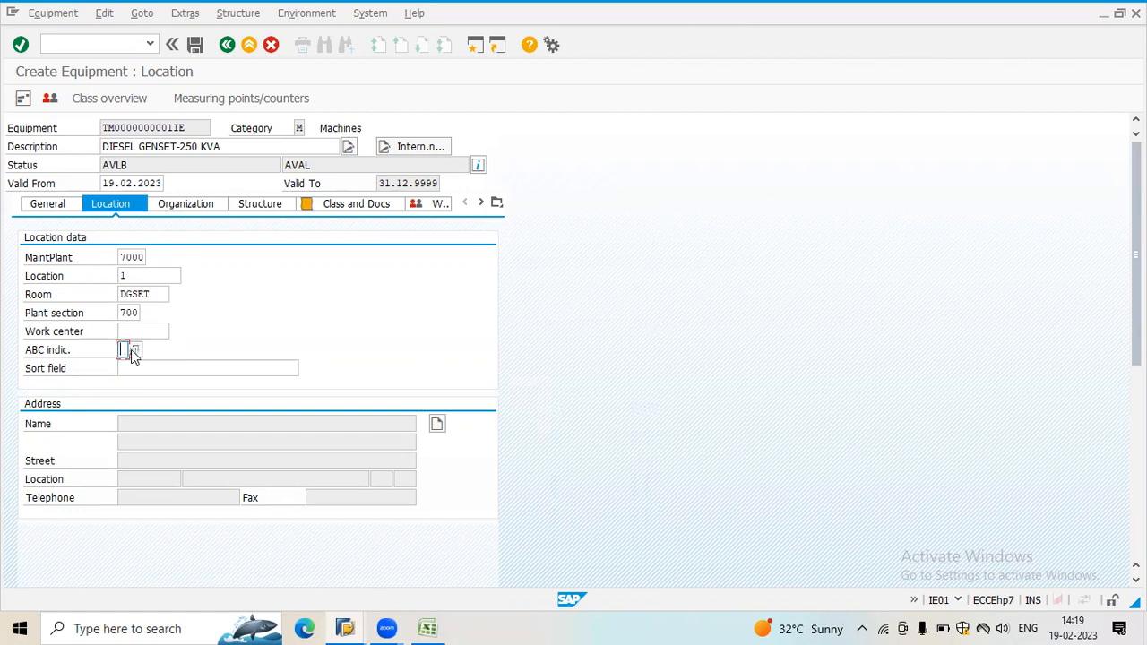
left_click(133, 350)
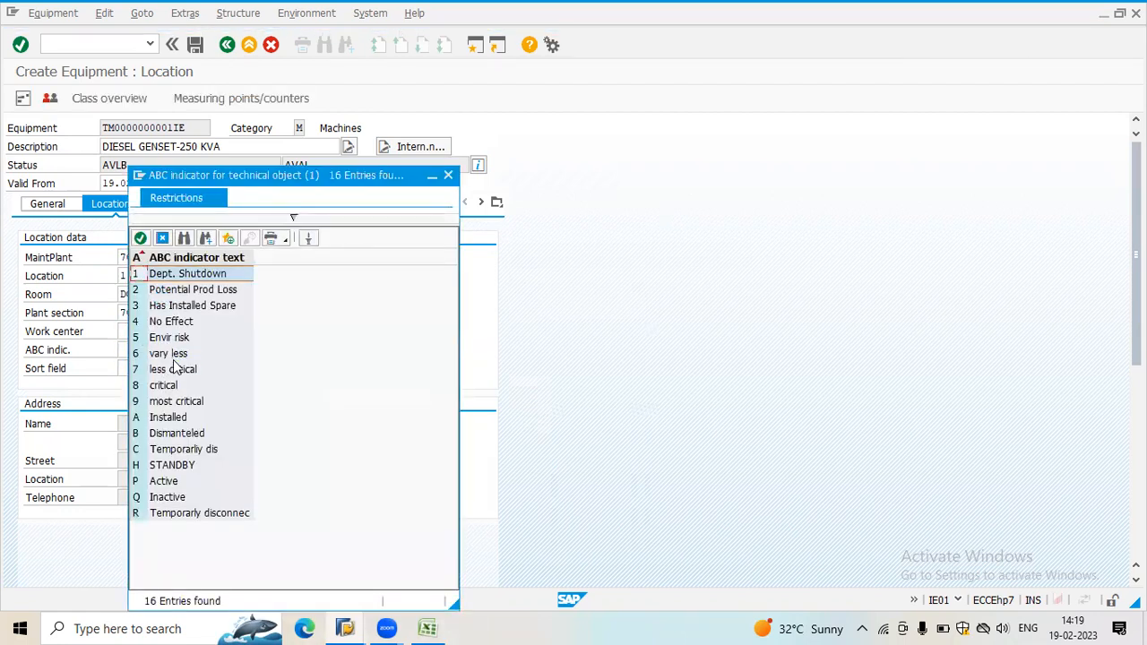
left_click(170, 392)
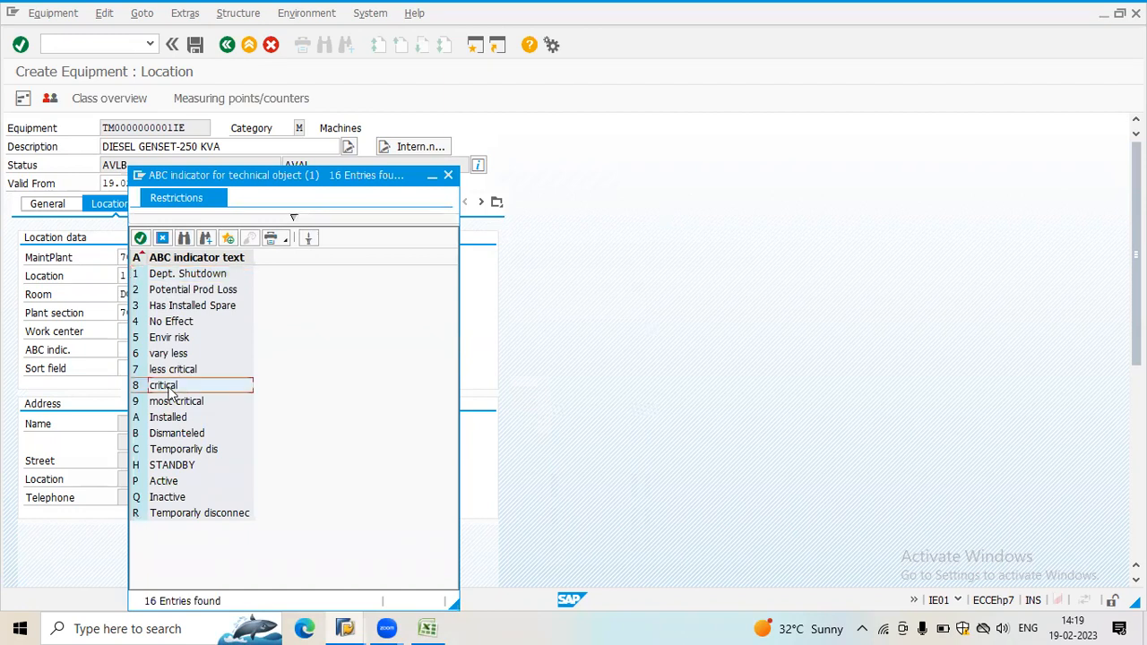
left_click(172, 434)
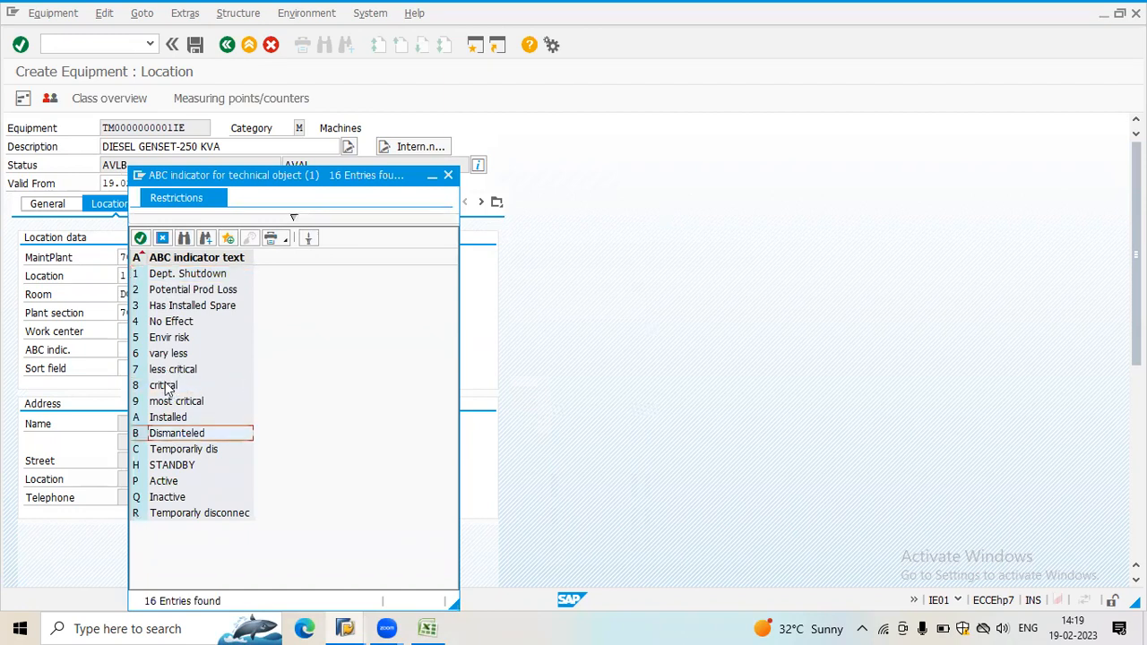
double_click(164, 386)
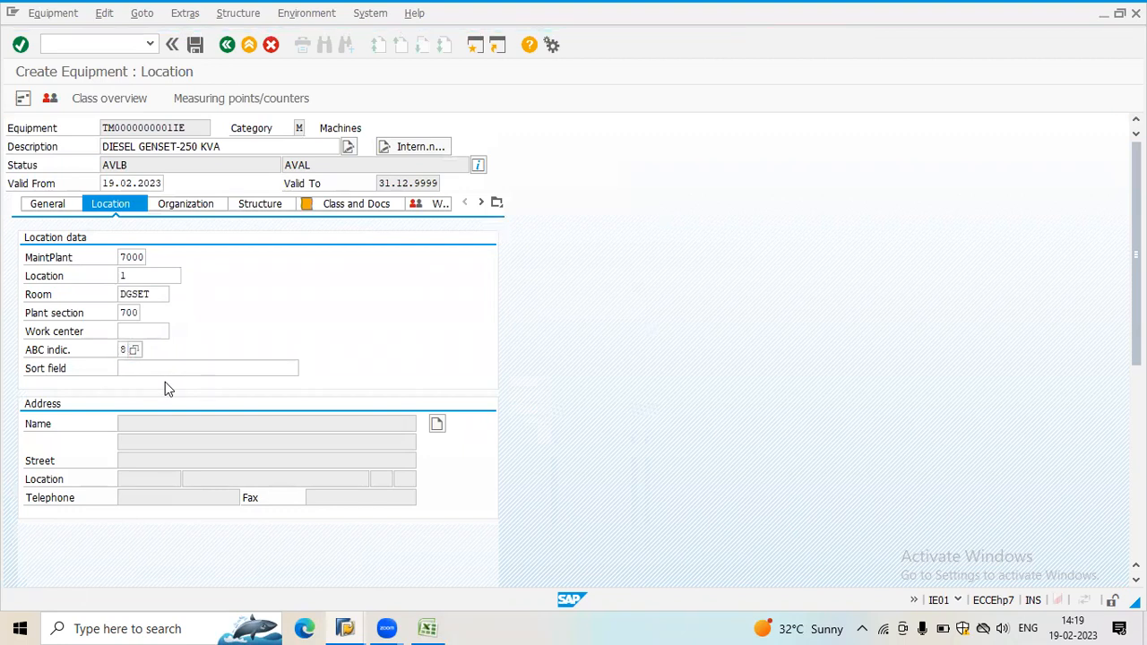
key("Return")
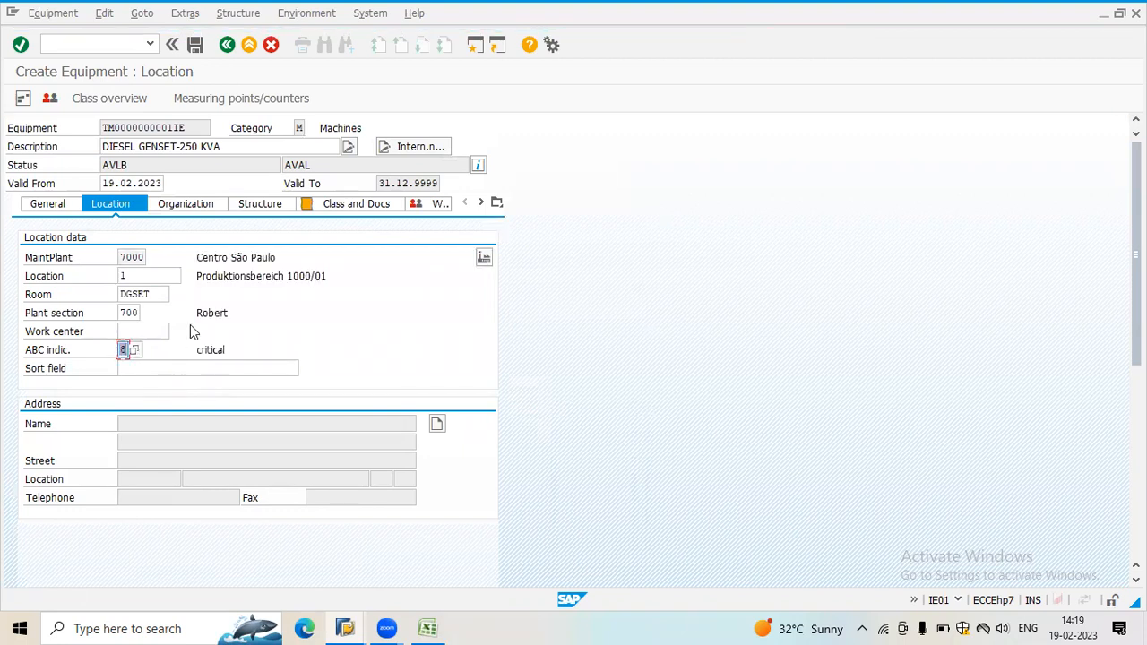
- Set the planner group to 700 in the equipment's organization data
left_click(185, 205)
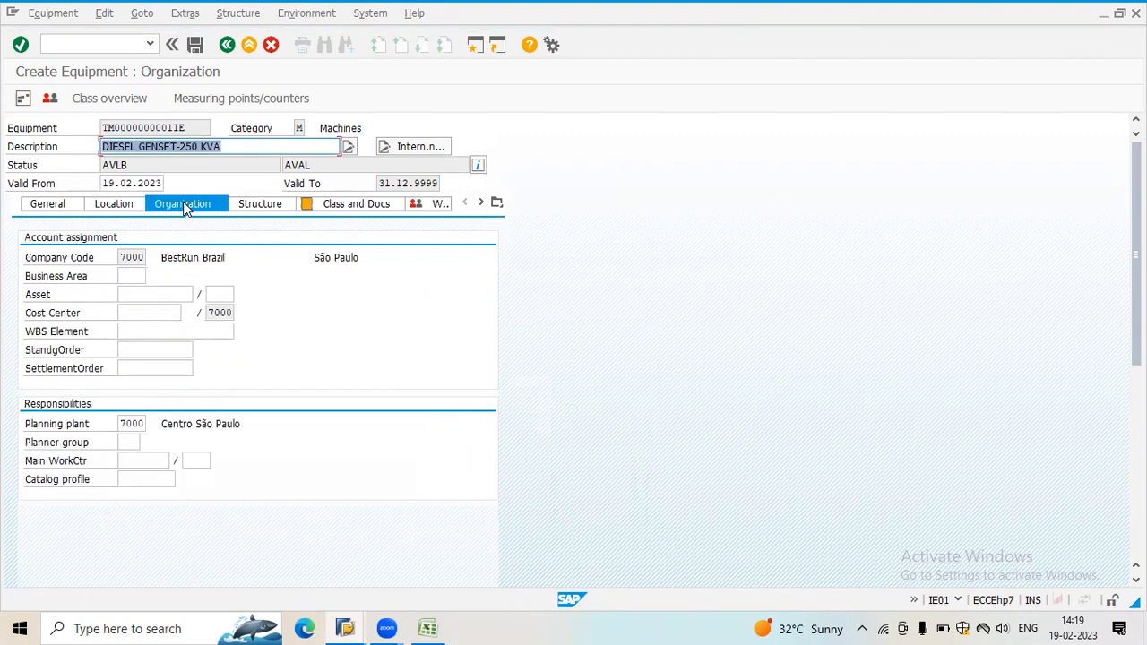
left_click(133, 443)
type("700")
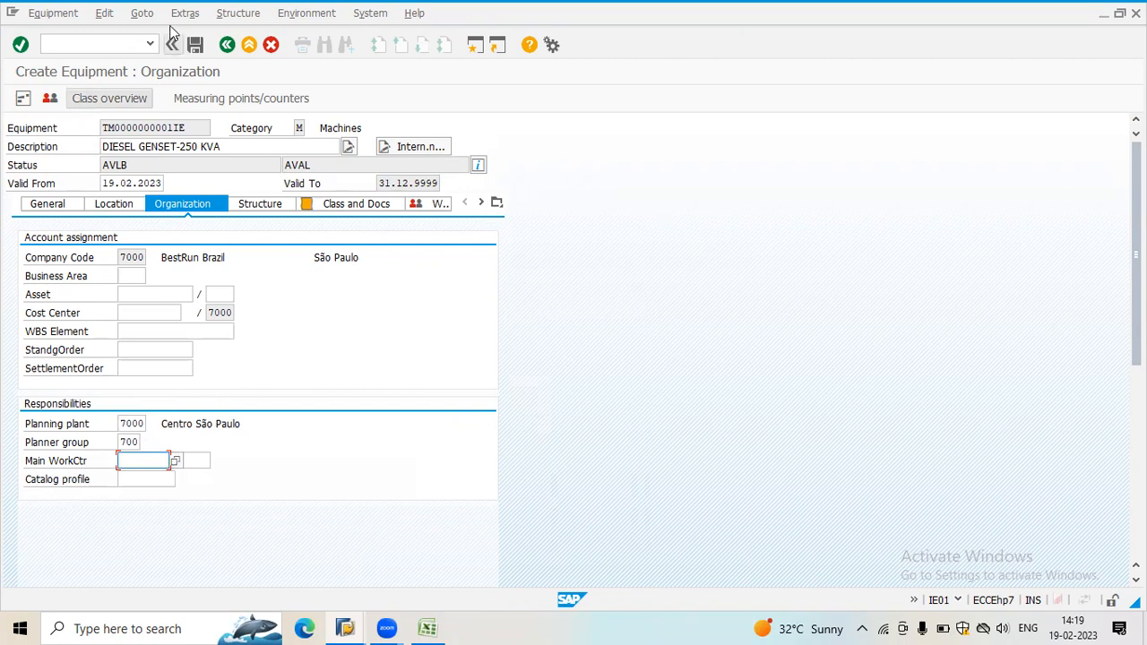
- Go to the equipment's class overview and assign the class PM_DIESELGEN
left_click(143, 17)
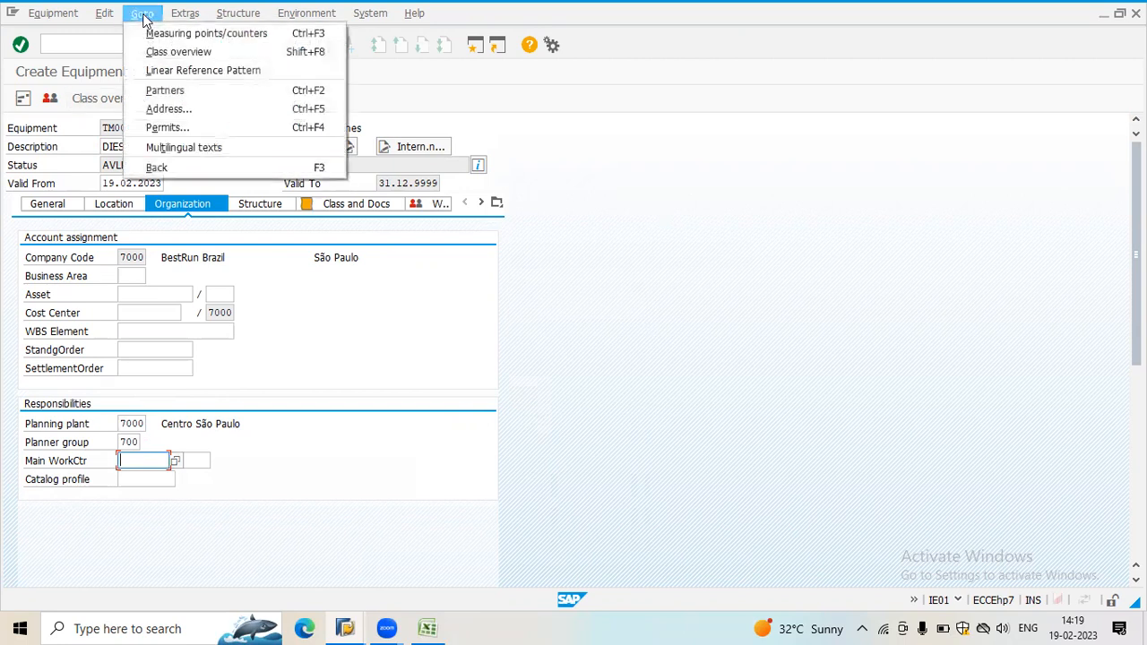
left_click(168, 54)
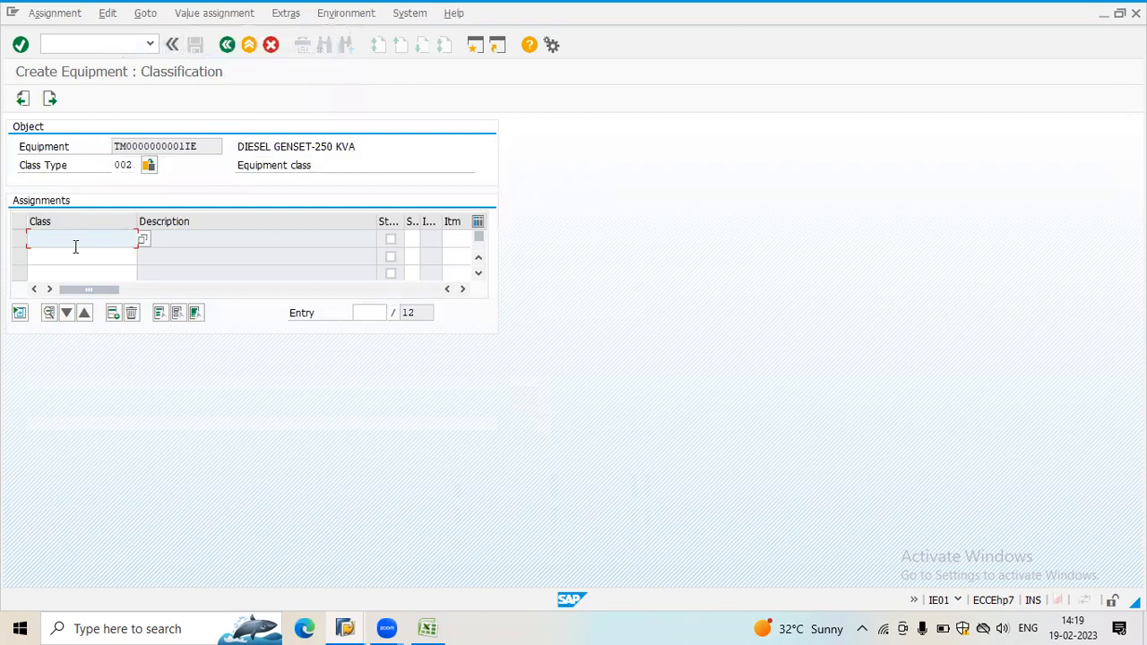
type("PM_DIESELGEN")
key("Return")
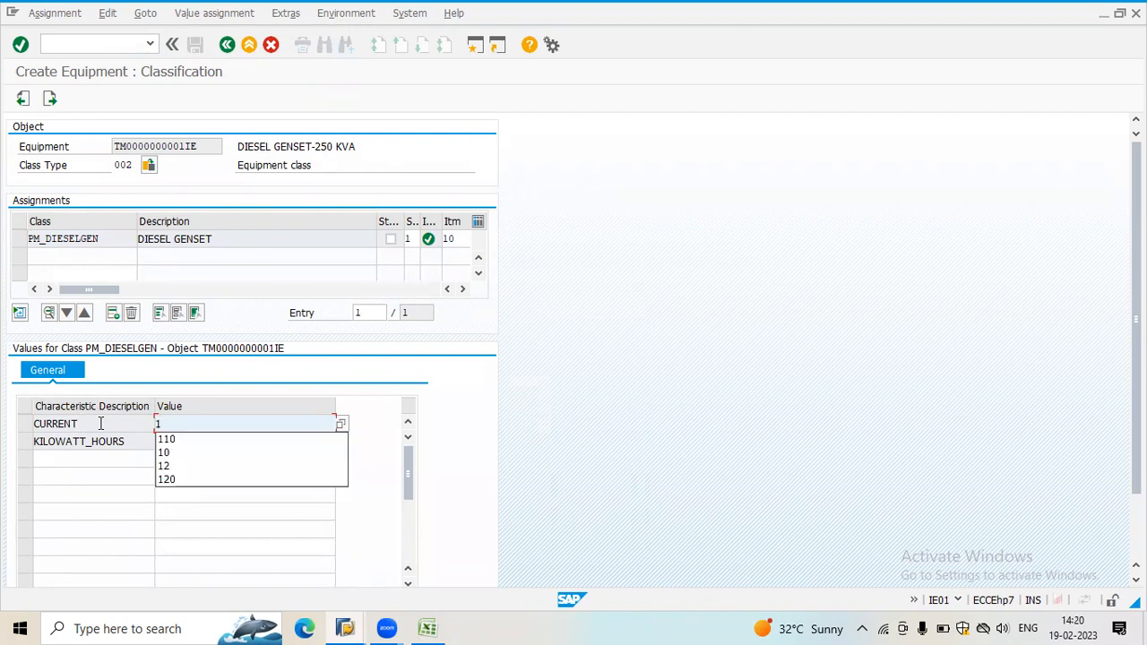
- Try to value the characteristics with 100 for CURRENT and 250 for KILOWATT_HOURS
type("00")
key("Return")
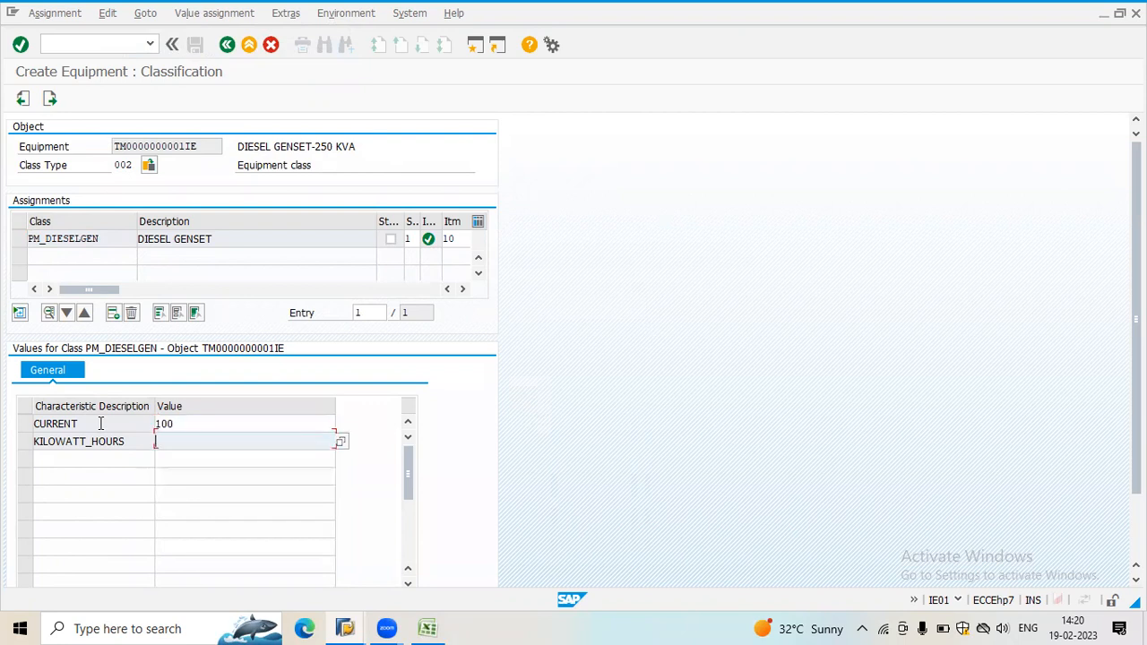
type("22")
key("BackSpace")
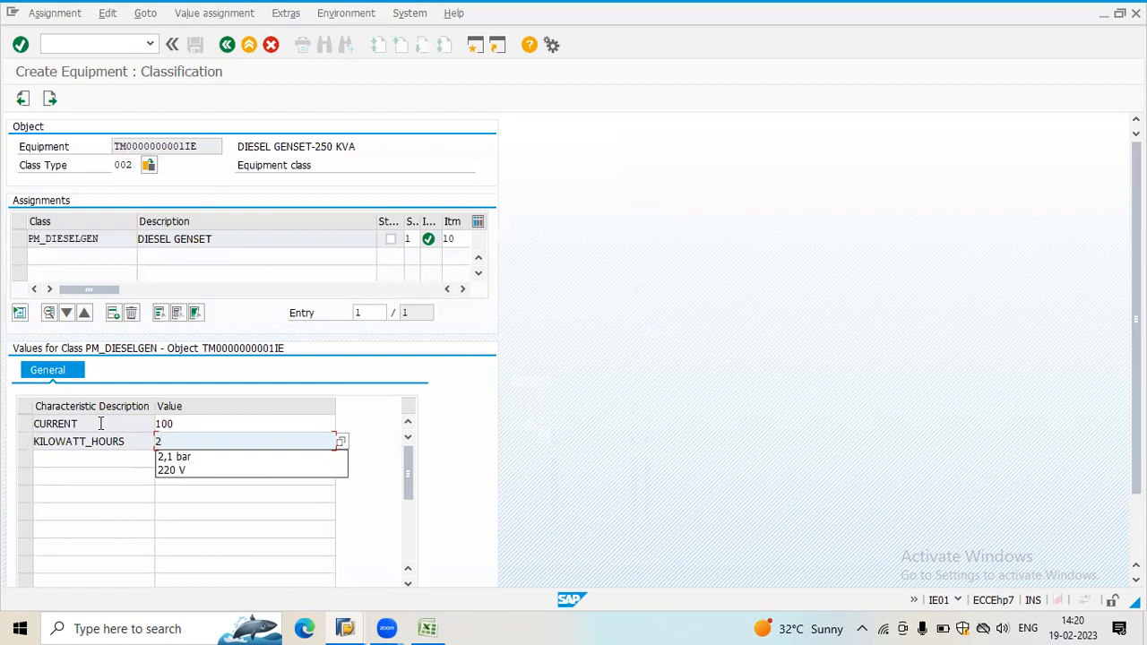
type("50")
key("Return")
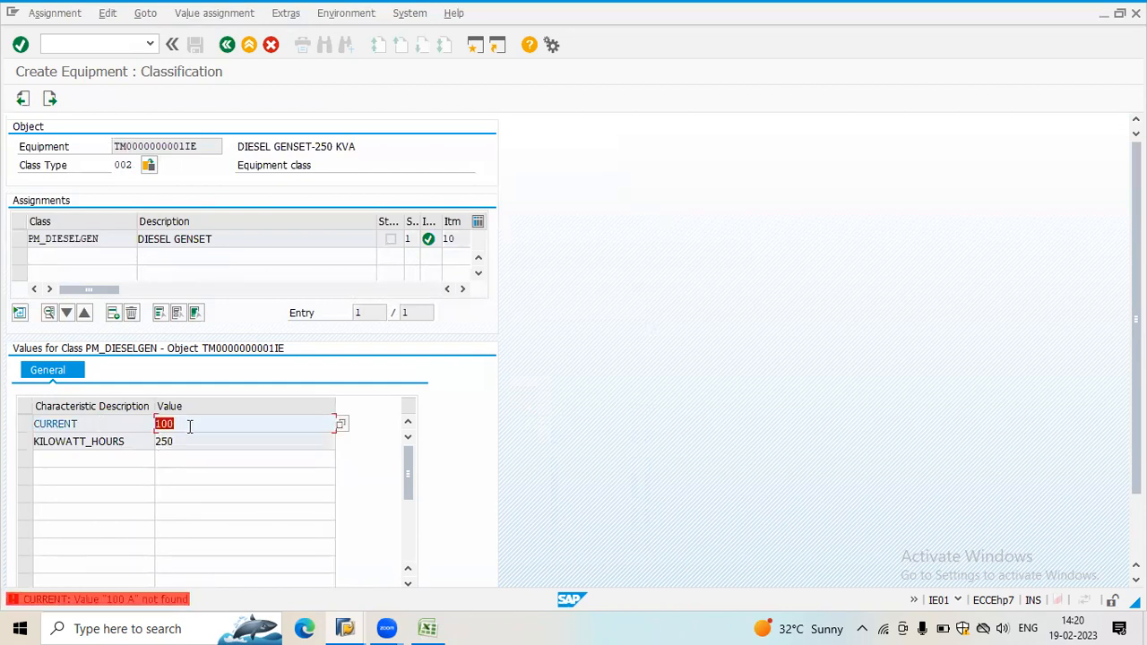
left_click(202, 422)
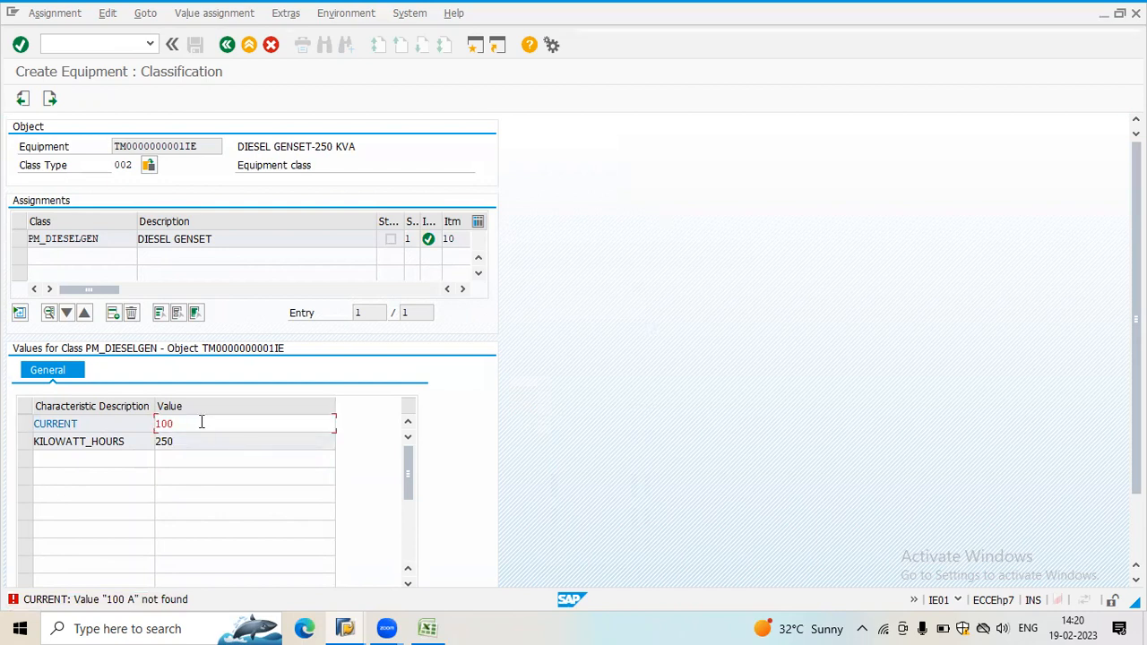
key("Return")
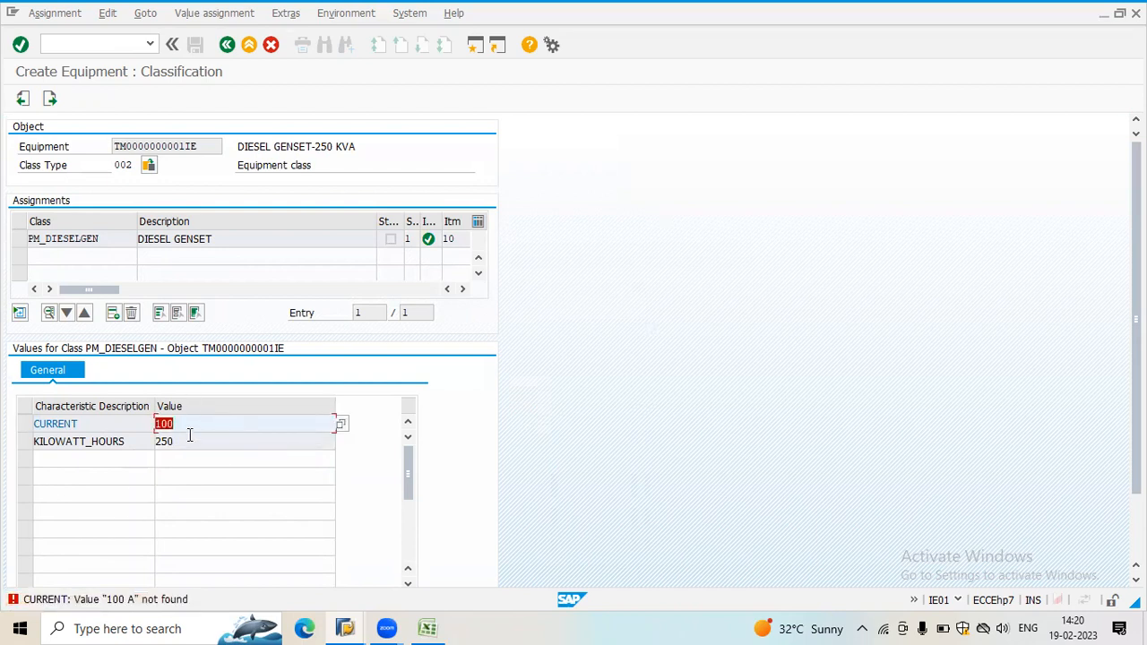
- Choose 5 A from the allowed values for the characteristic CURRENT and validate the entry
left_click(340, 425)
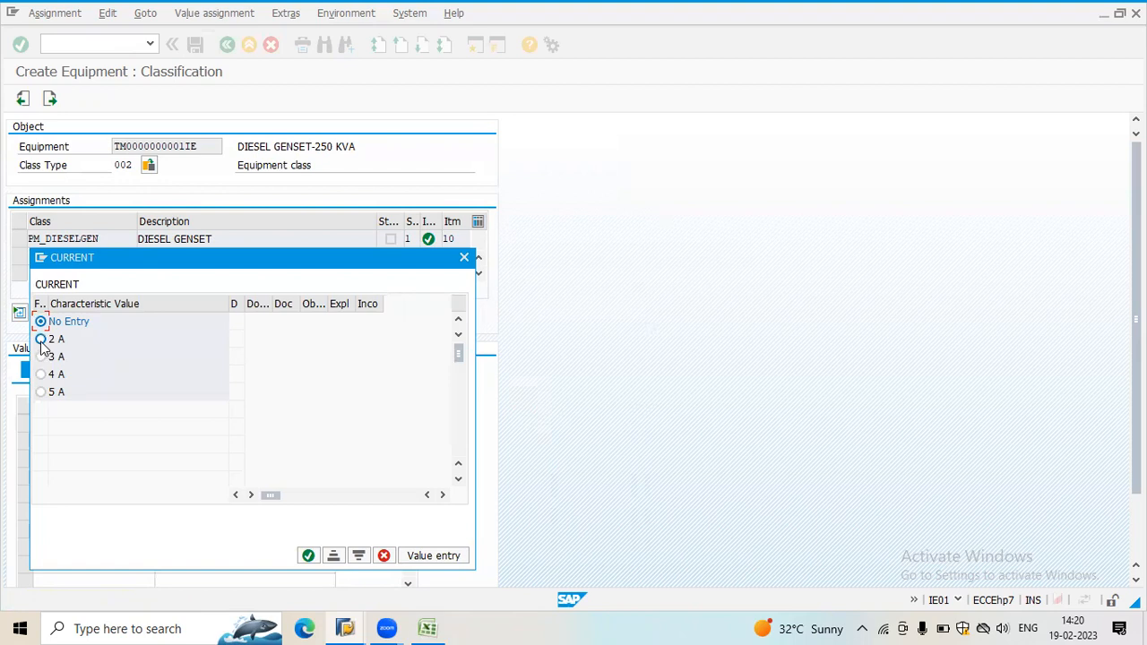
double_click(41, 391)
left_click(184, 443)
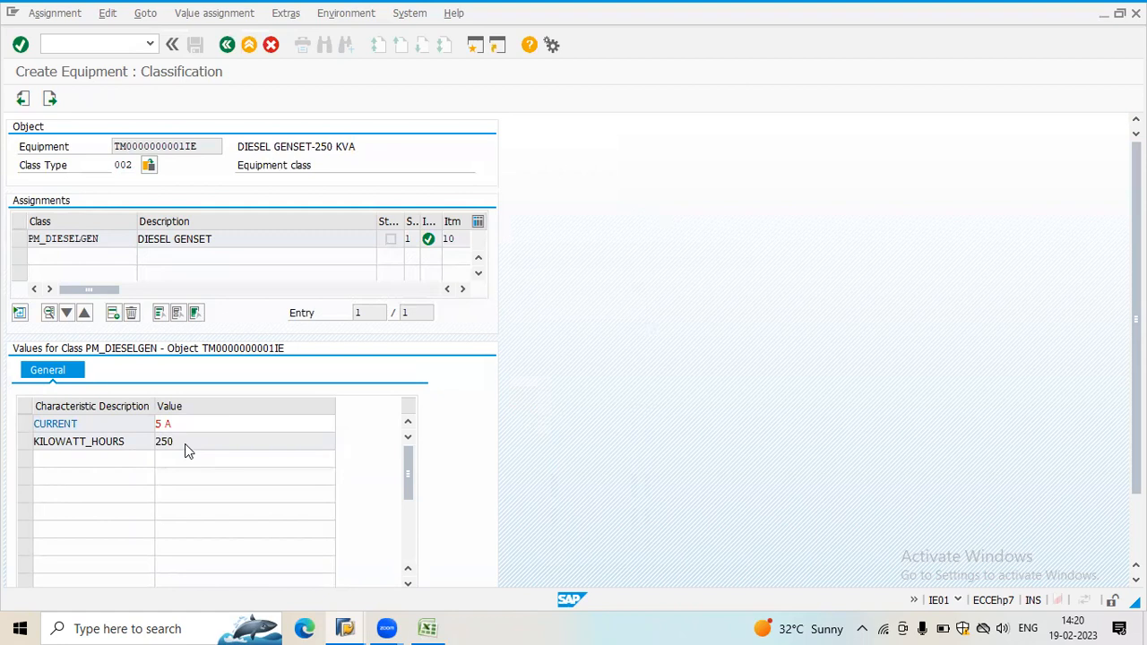
key("Return")
- Set the characteristic KILOWATT_HOURS to 100 and return from the classification to the equipment's organization data
left_click(235, 440)
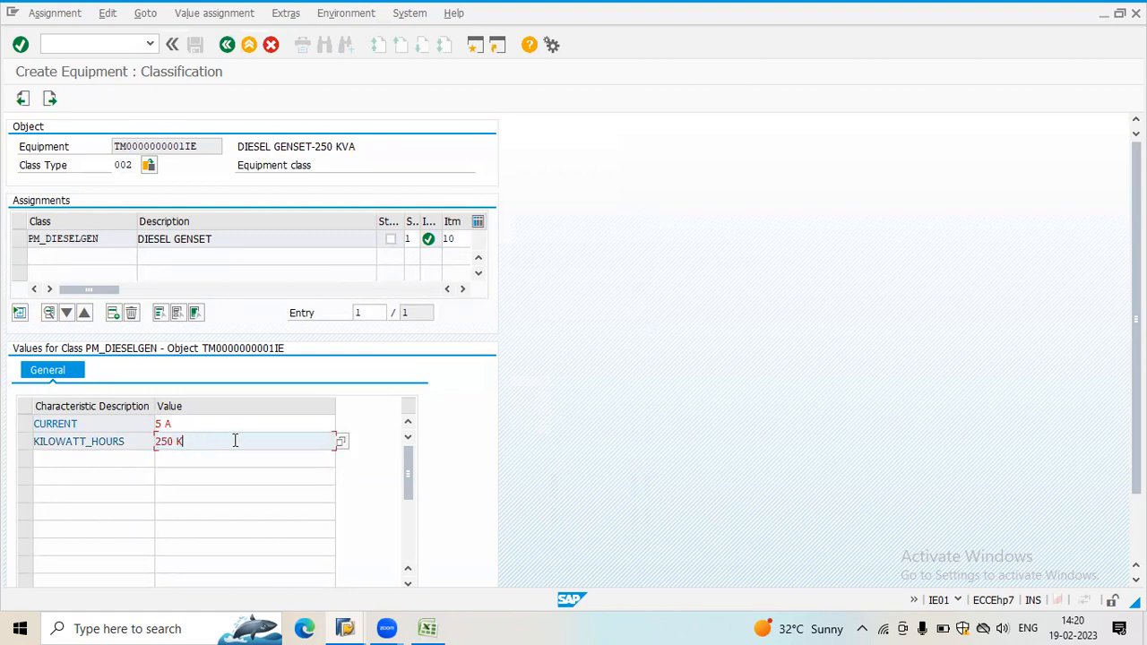
key("BackSpace")
key("BackSpace")
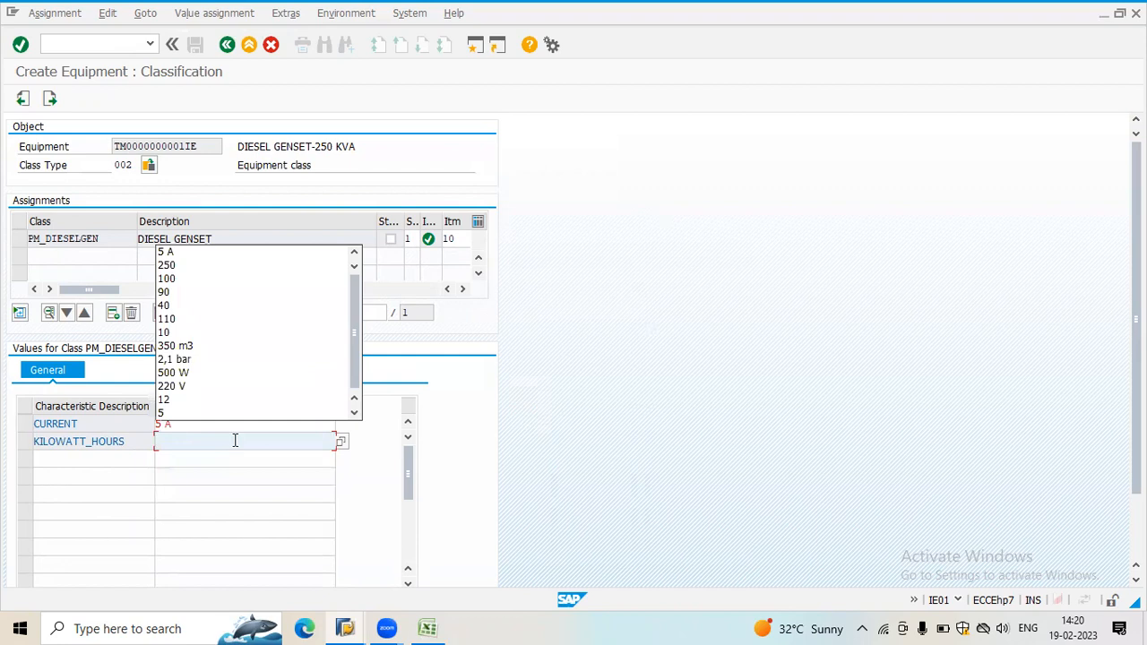
type("100")
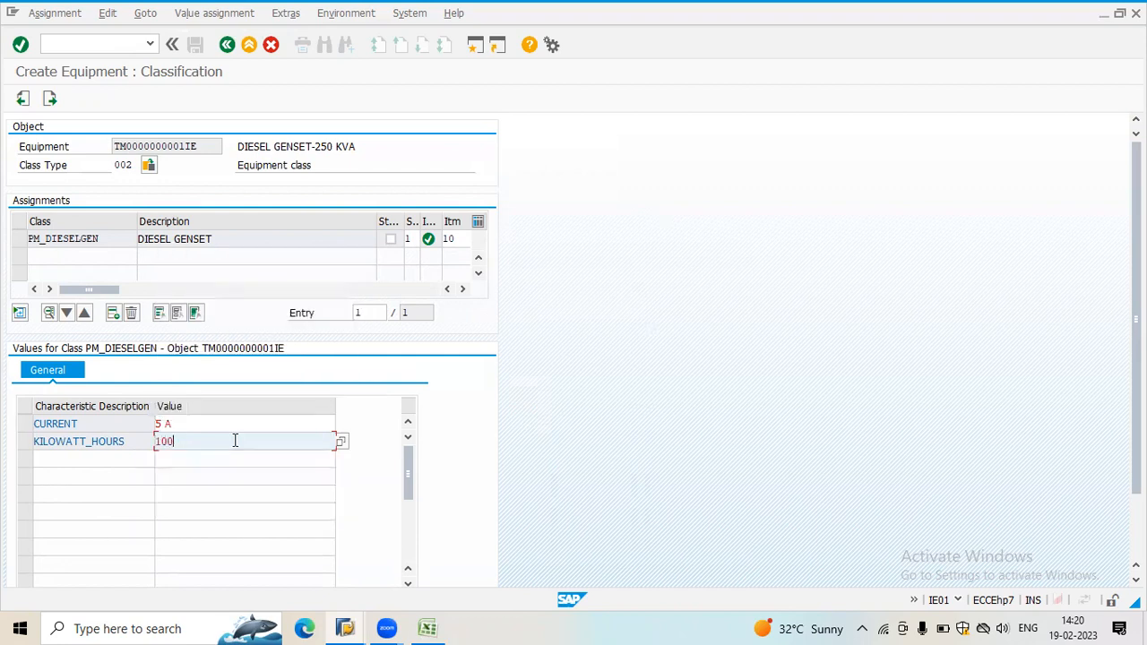
key("Return")
left_click(227, 44)
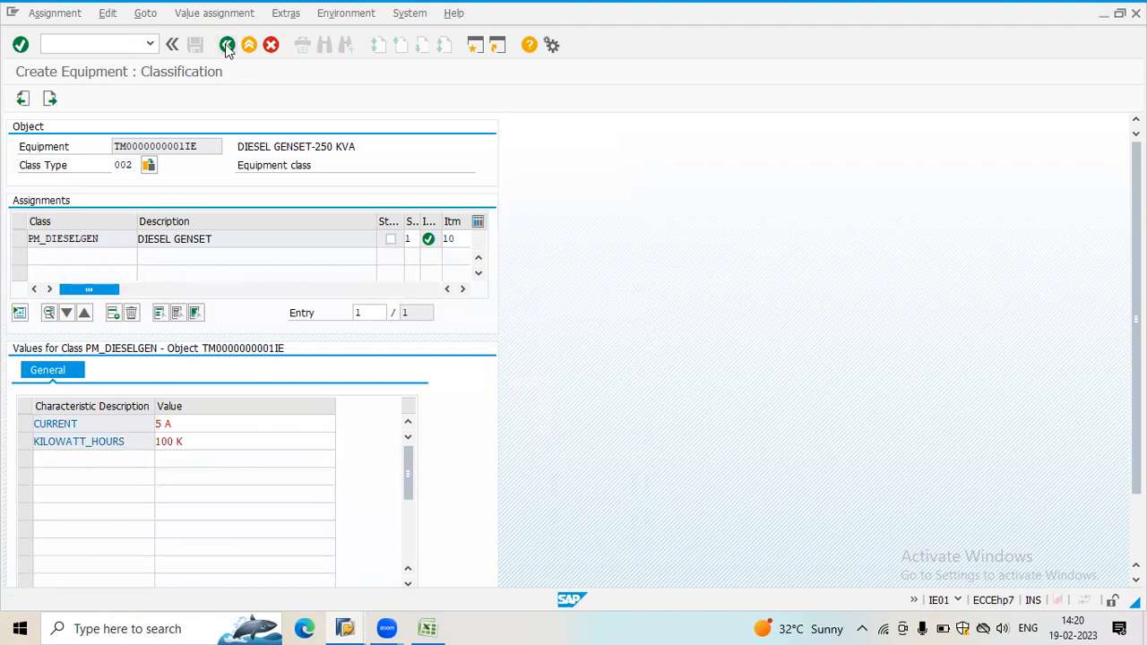
- Change the equipment description to DIESEL GENSET-100 KVA, save the equipment and leave equipment creation
left_click(193, 148)
key("BackSpace")
key("BackSpace")
type("100 KVA")
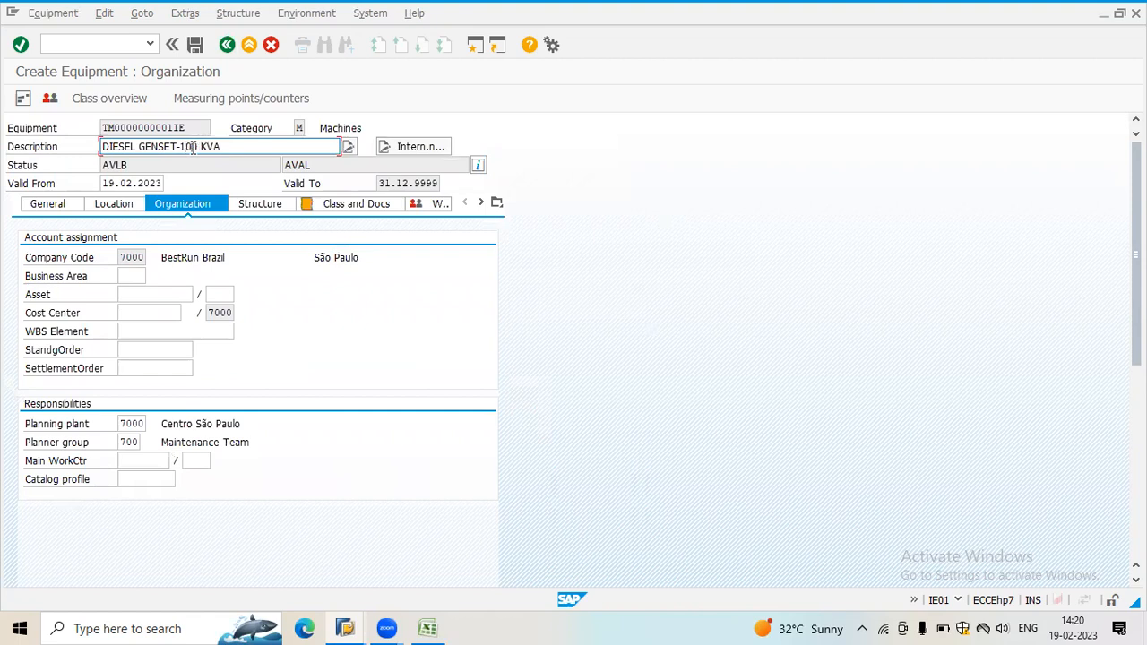
left_click(194, 45)
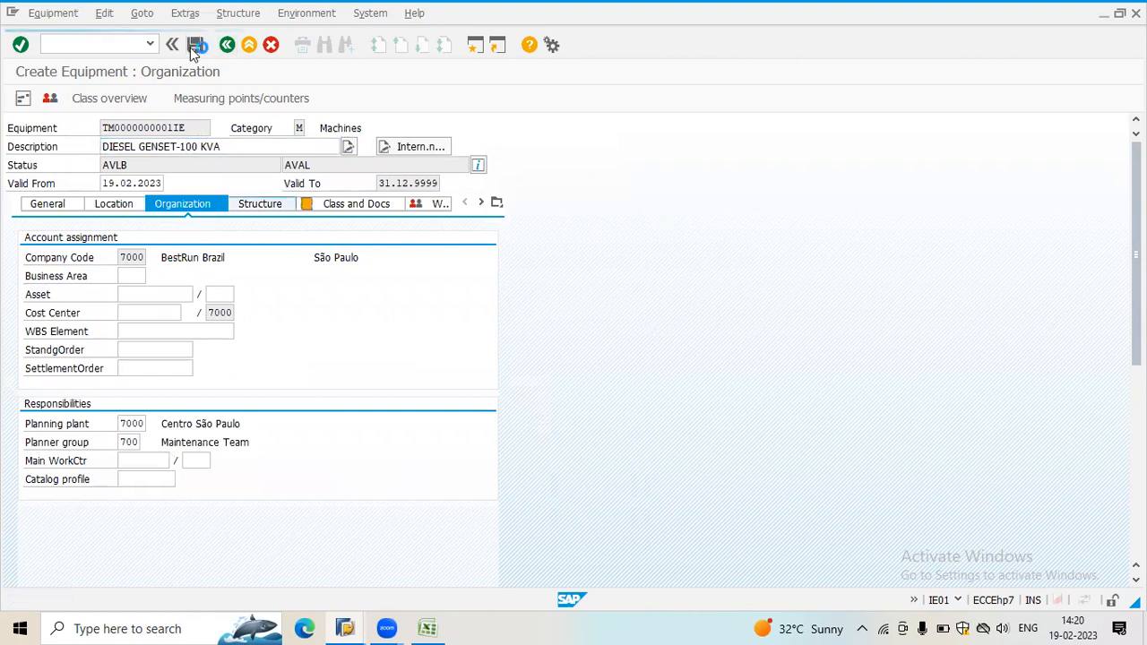
left_click(227, 47)
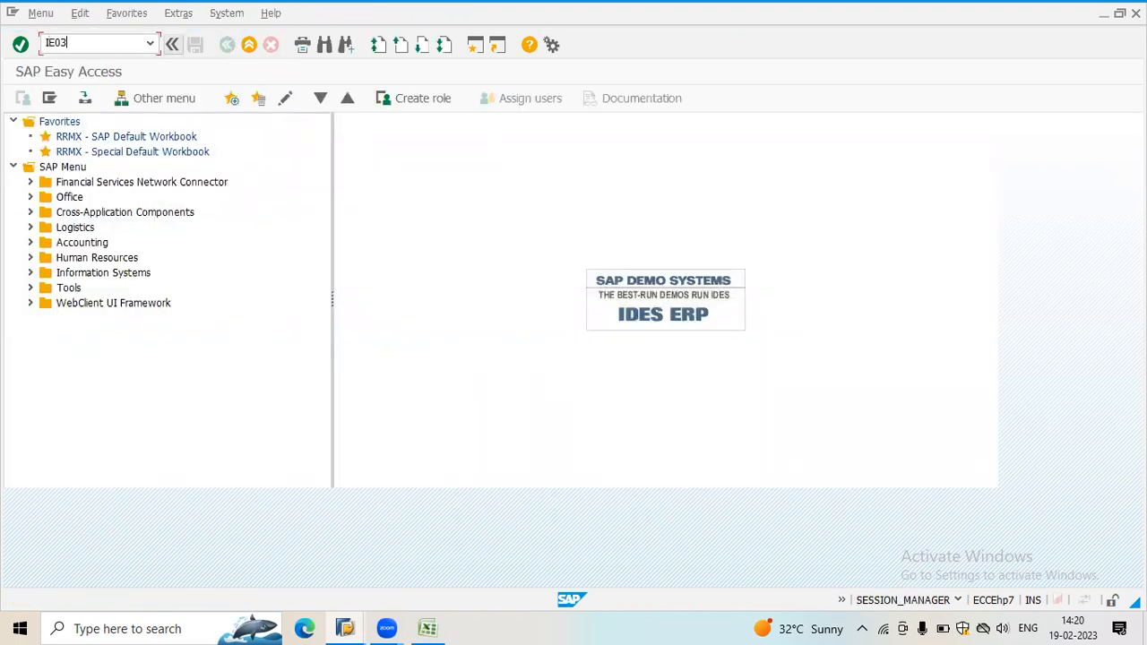
- Display equipment 20000085 with transaction IE03 and open its class overview
key("Return")
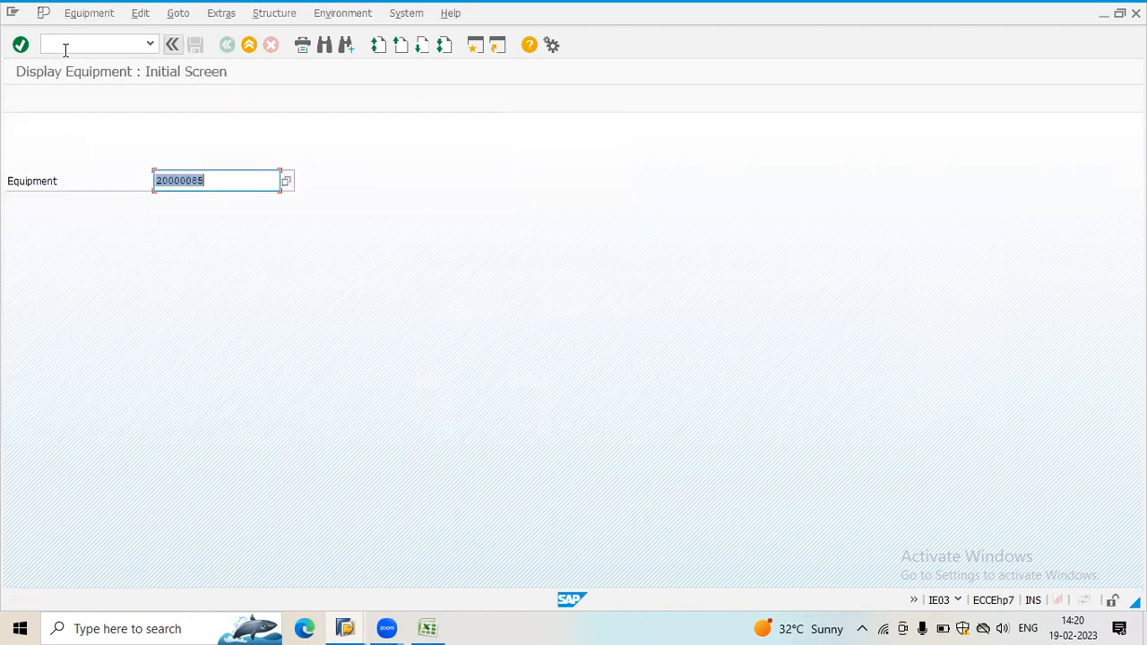
left_click(211, 179)
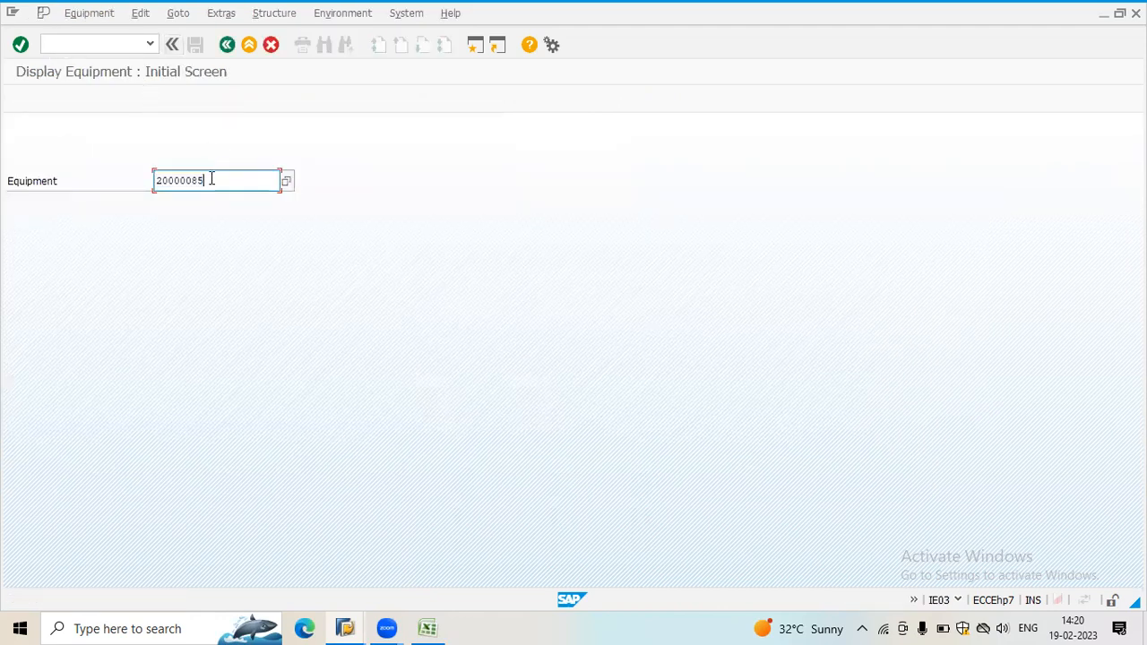
key("Return")
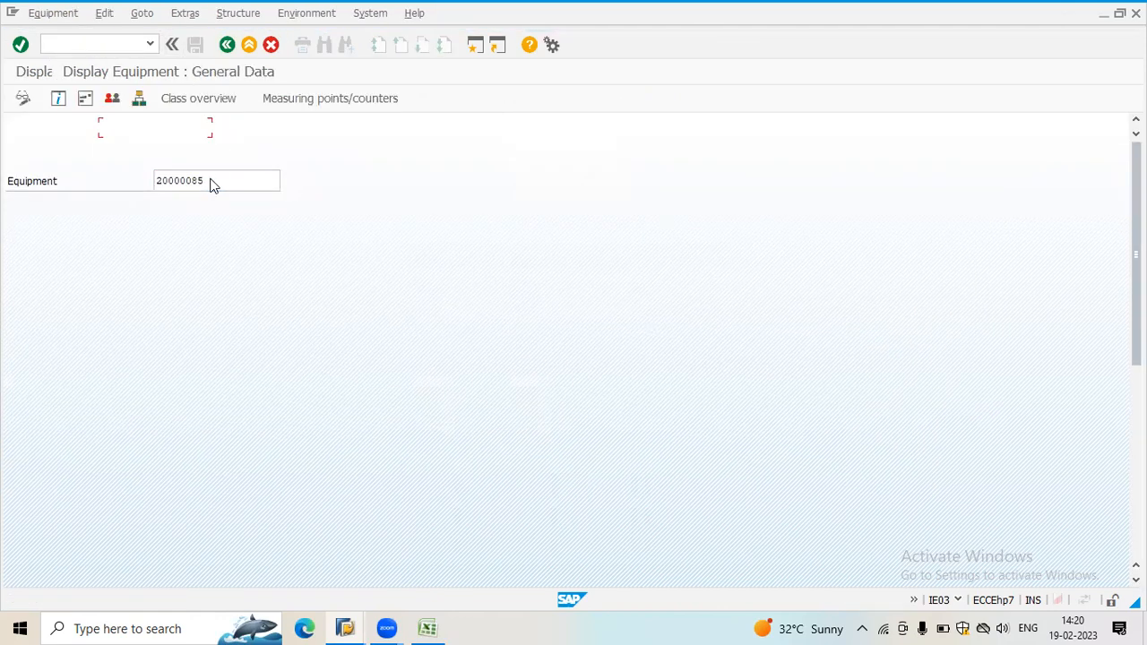
left_click(192, 99)
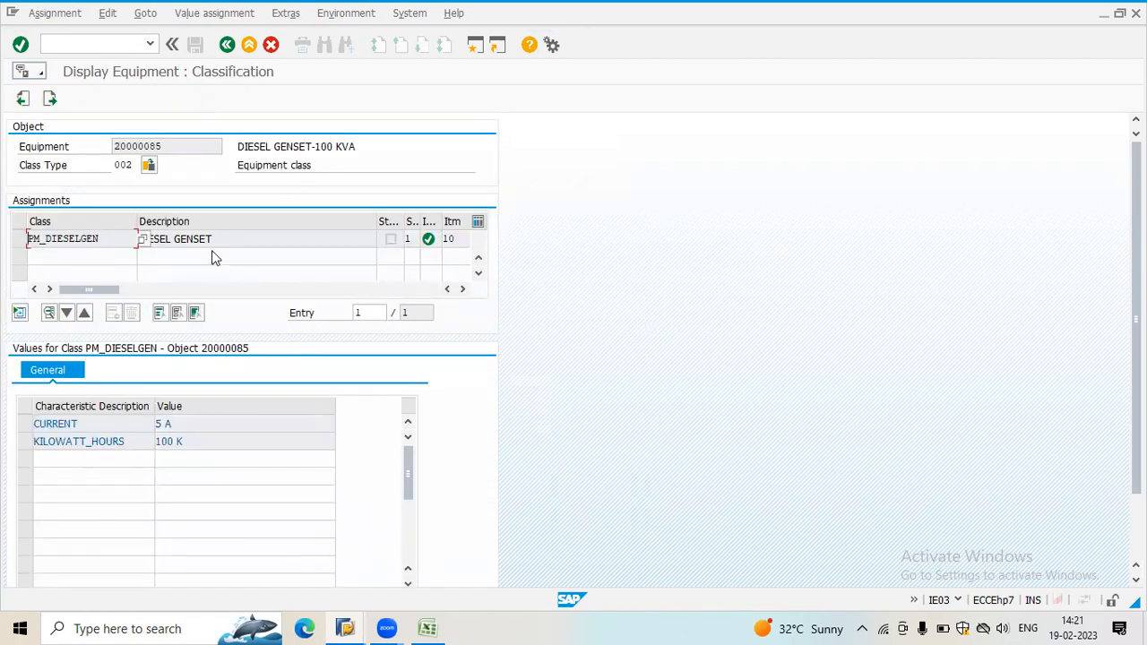
- Check the assigned class PM_DIESELGEN and the values of its characteristics CURRENT and KILOWATT_HOURS
left_click(230, 238)
left_click(91, 240)
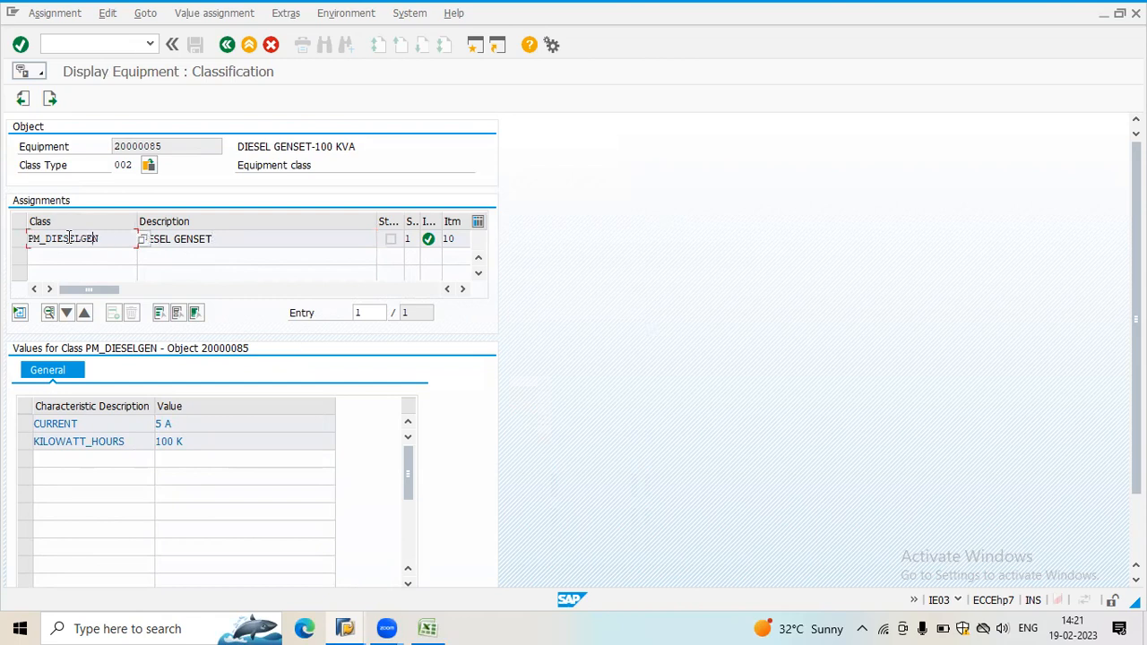
left_click(207, 238)
left_click(108, 422)
left_click(195, 421)
left_click(109, 442)
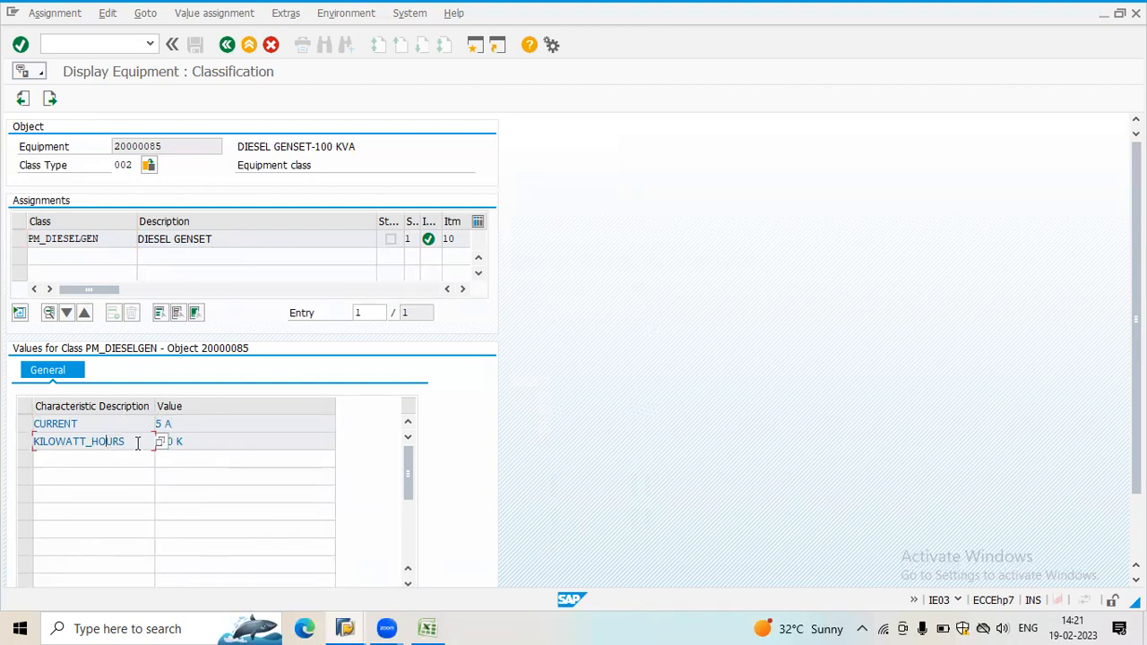
left_click(190, 443)
left_click(50, 437)
- Start transaction CT04 in a separate session and open the characteristic KVA for changing
left_click(121, 45)
type("c")
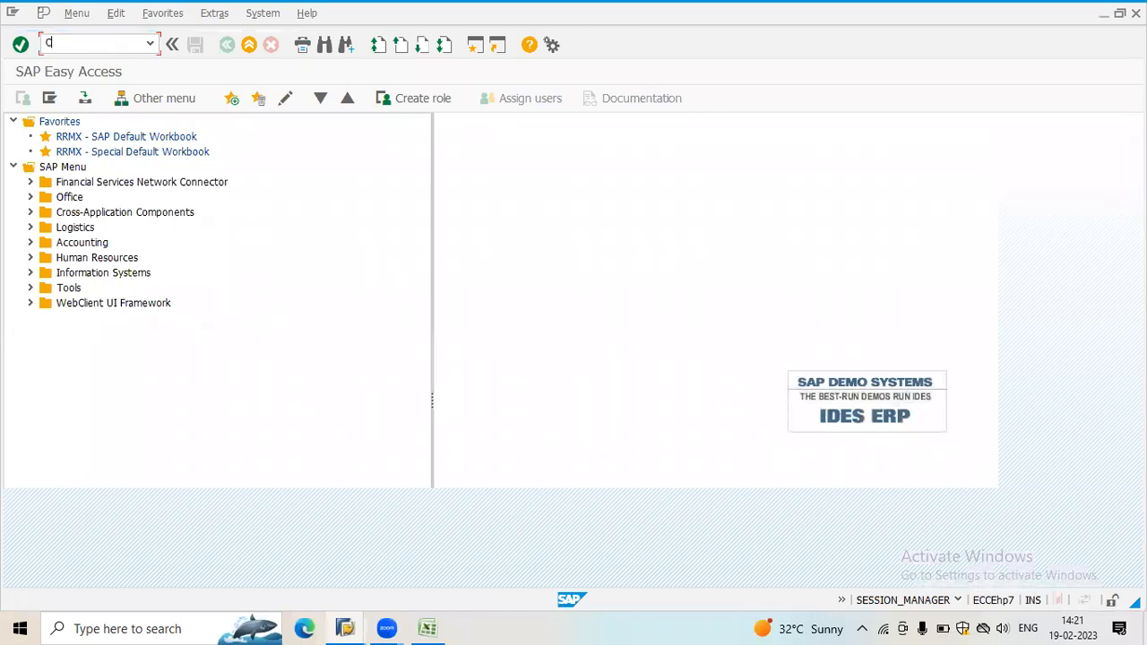
key("Return")
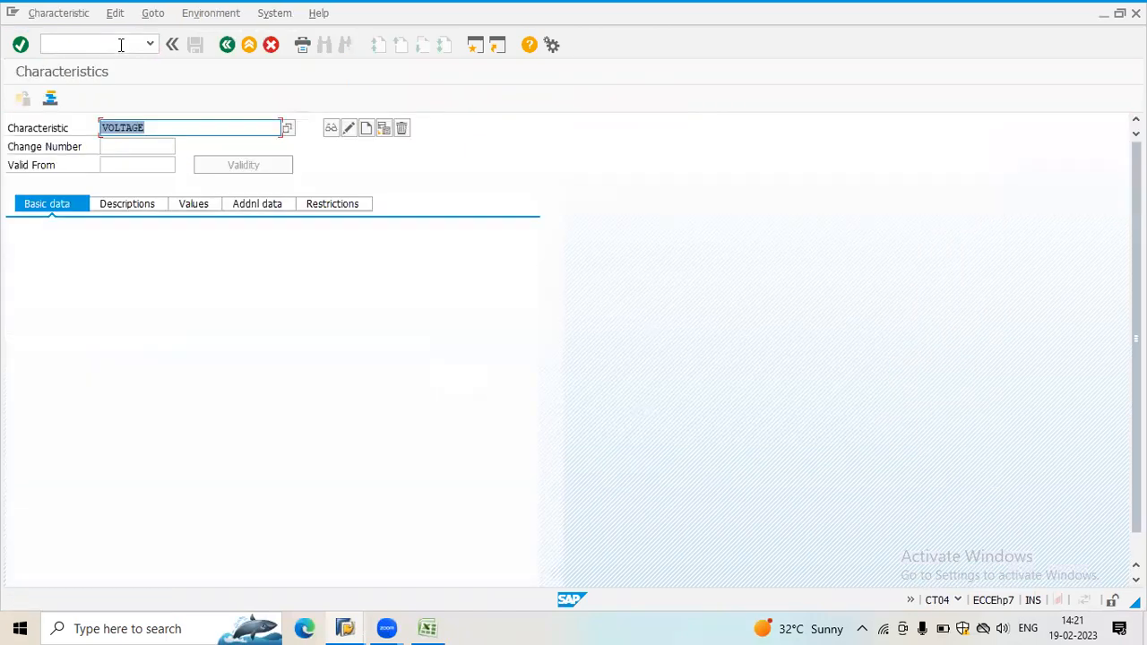
type("KVA")
key("Return")
- Replace the characteristic's description with KVA, save it and leave characteristic maintenance
left_click(221, 257)
key("BackSpace")
key("BackSpace")
key("BackSpace")
key("BackSpace")
key("BackSpace")
key("BackSpace")
key("BackSpace")
key("BackSpace")
key("BackSpace")
key("BackSpace")
key("BackSpace")
key("BackSpace")
key("BackSpace")
key("BackSpace")
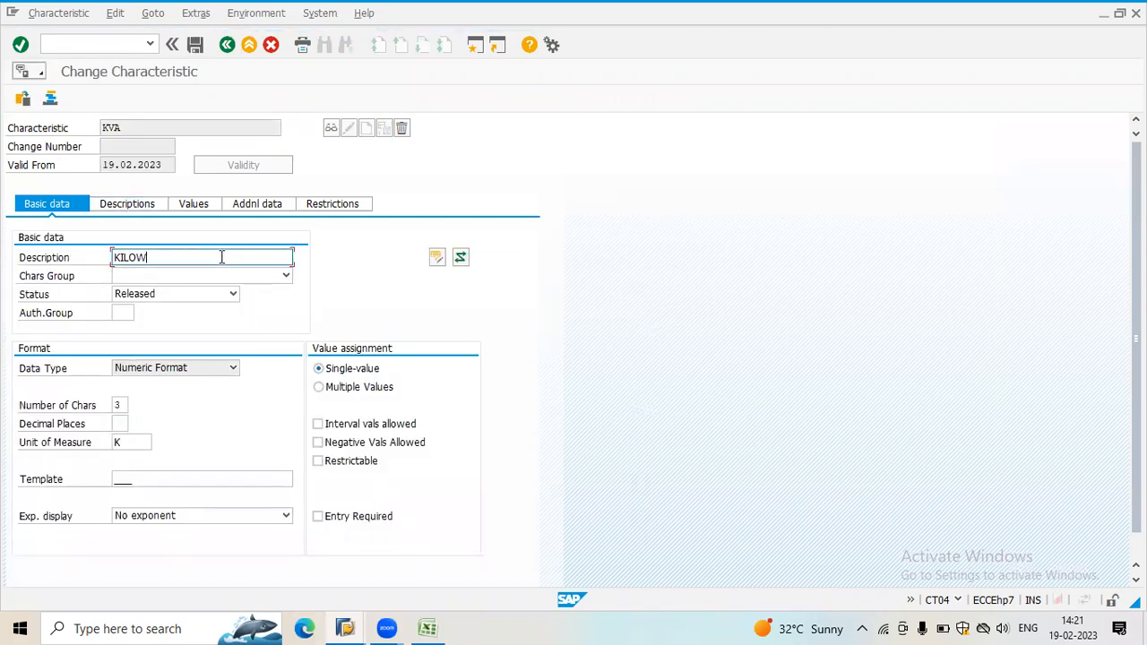
type("KVA")
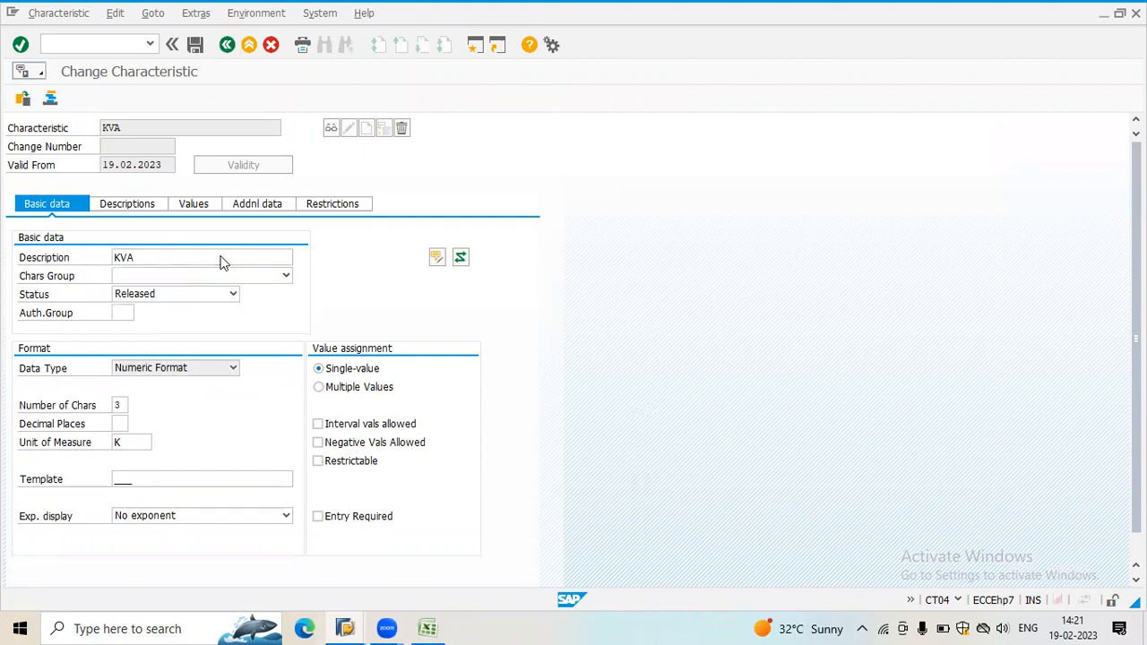
key("Return")
left_click(194, 45)
left_click(230, 48)
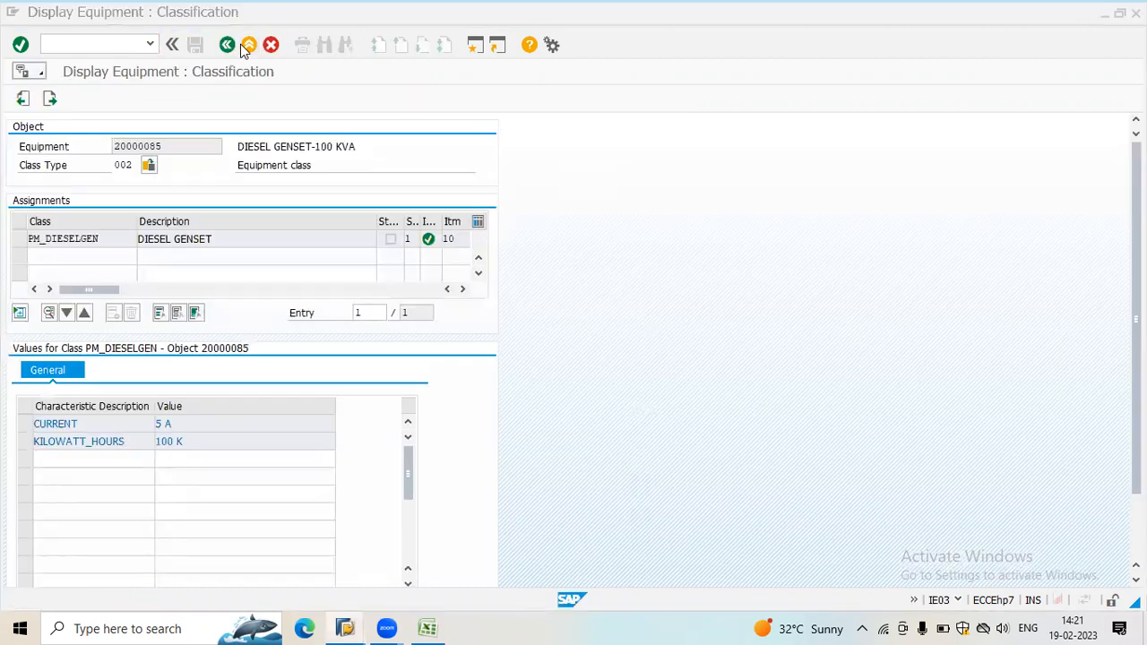
- Leave the equipment display and open equipment 20000085 for changing with transaction IE02
left_click(238, 45)
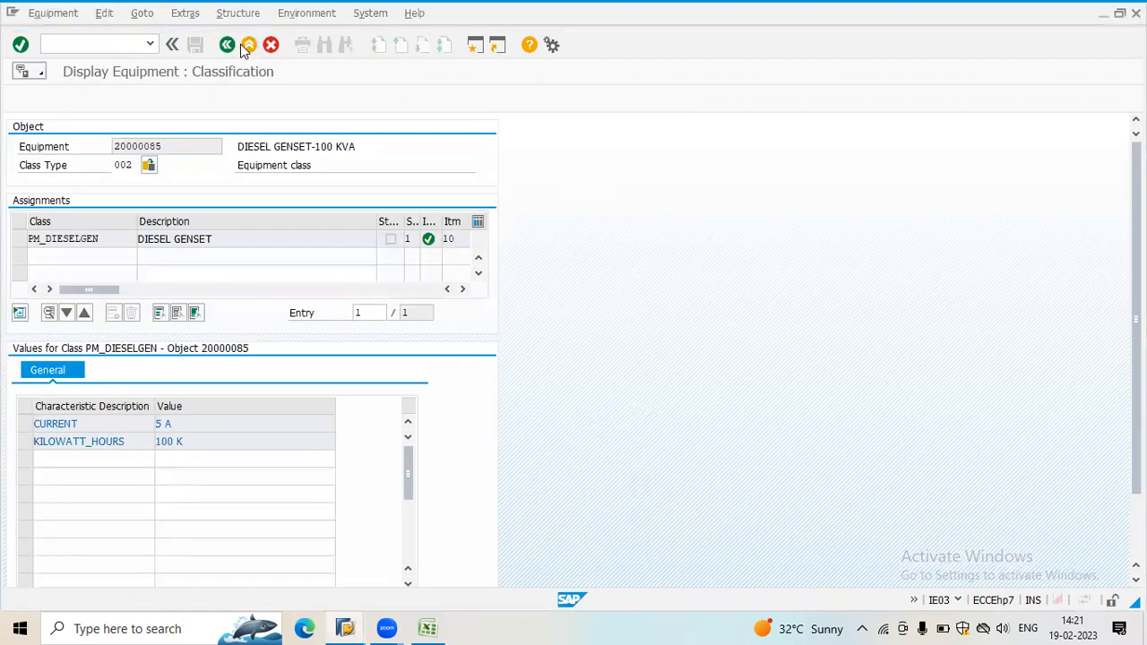
left_click(235, 45)
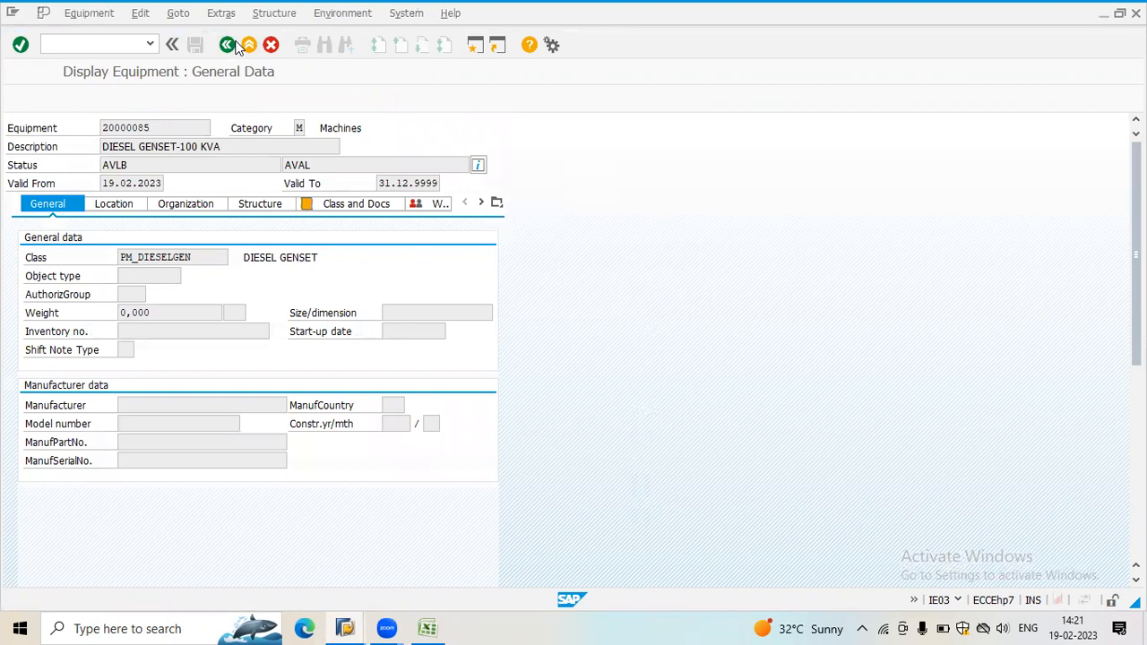
left_click(114, 43)
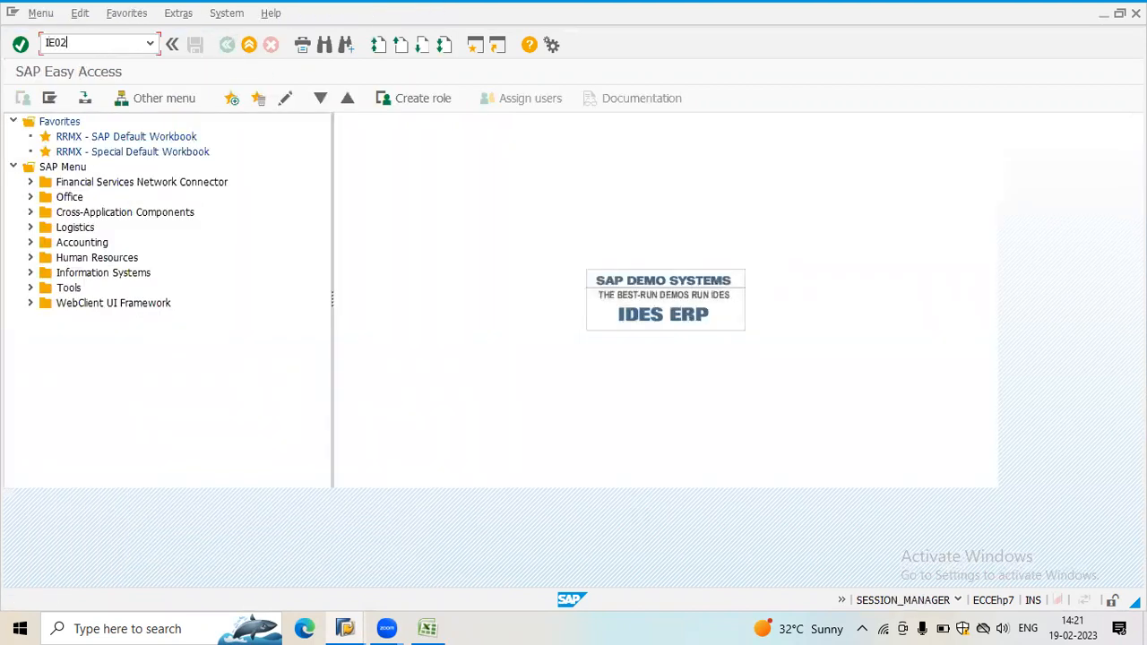
key("Return")
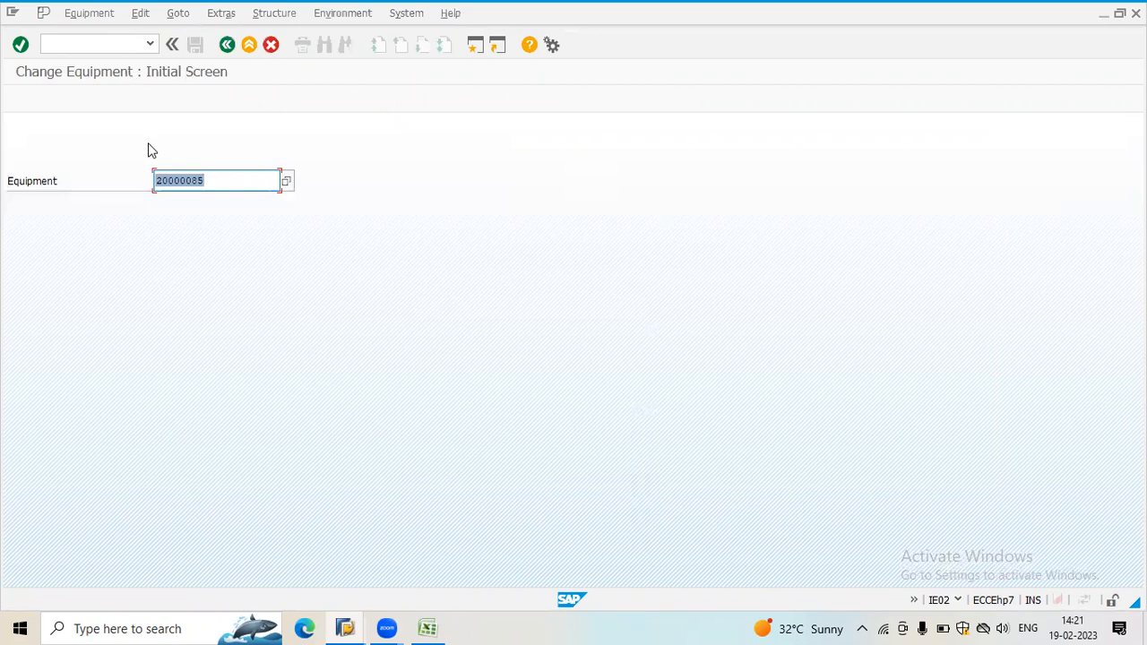
key("Return")
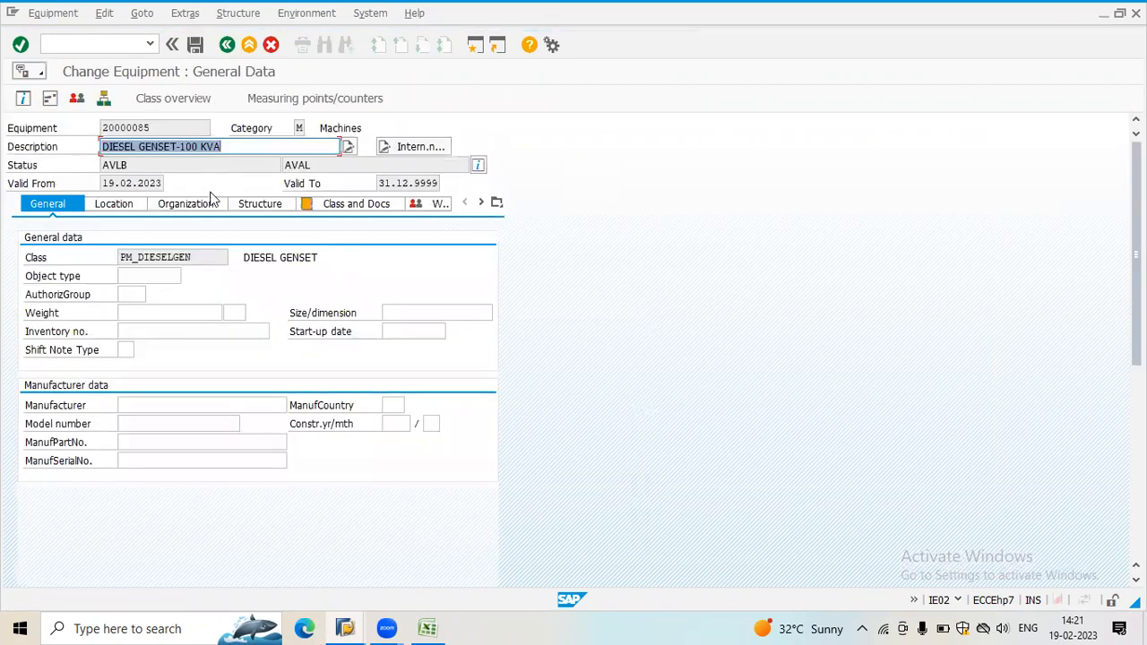
- Open the classification of equipment 20000085 and delete its assignment to class PM_DIESELGEN
left_click(165, 256)
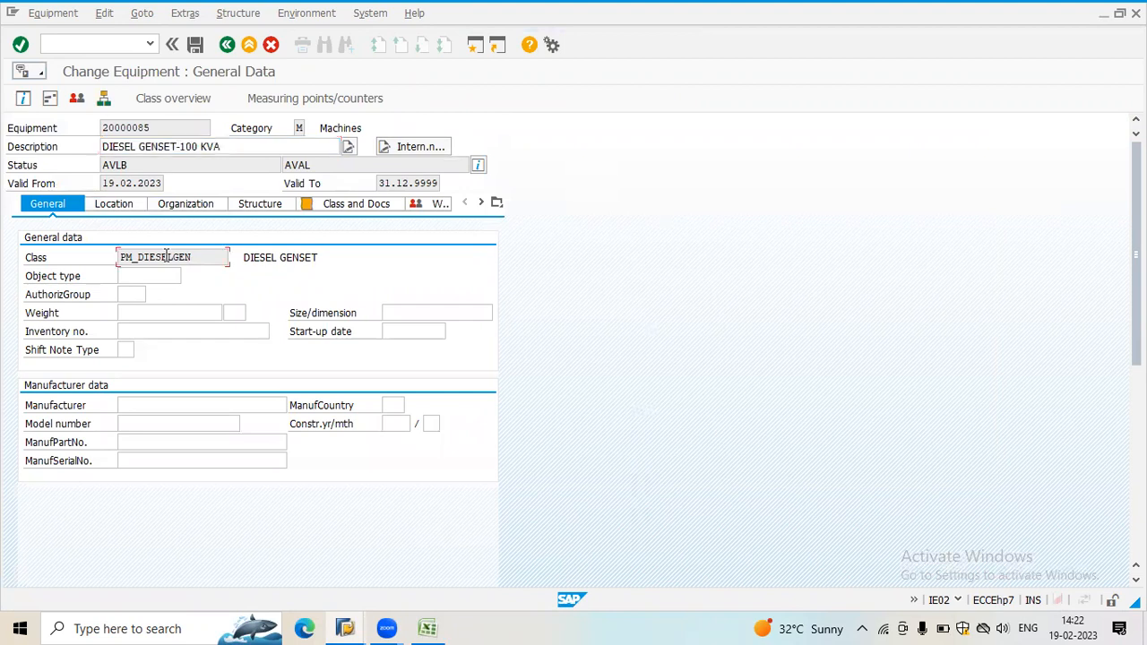
left_click(142, 13)
left_click(170, 52)
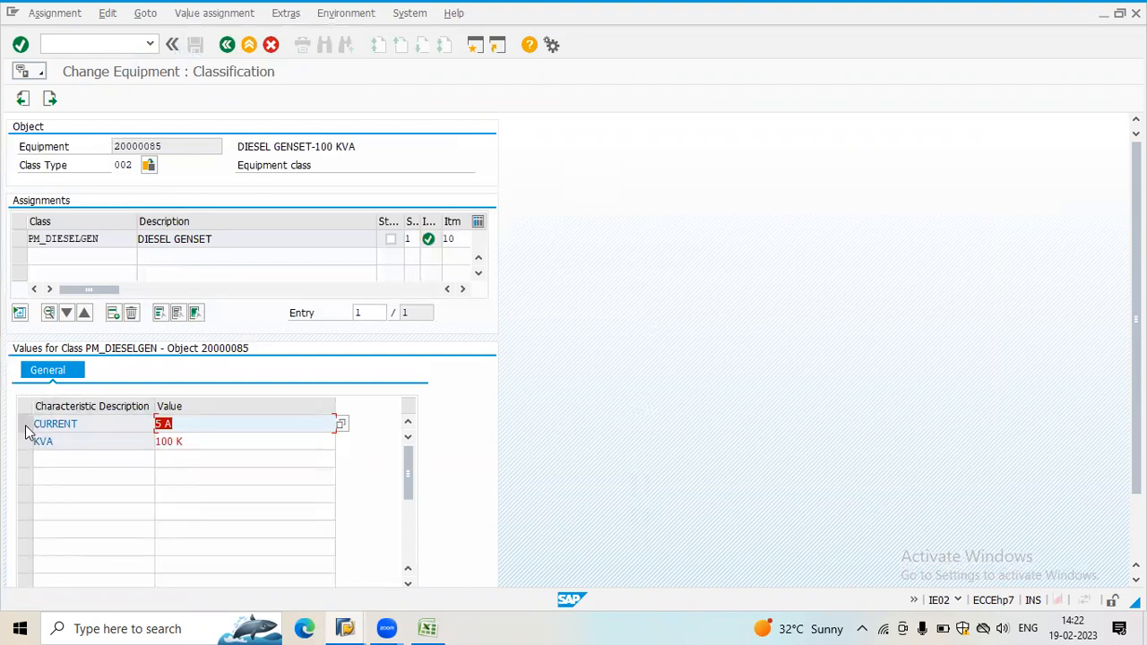
left_click(19, 240)
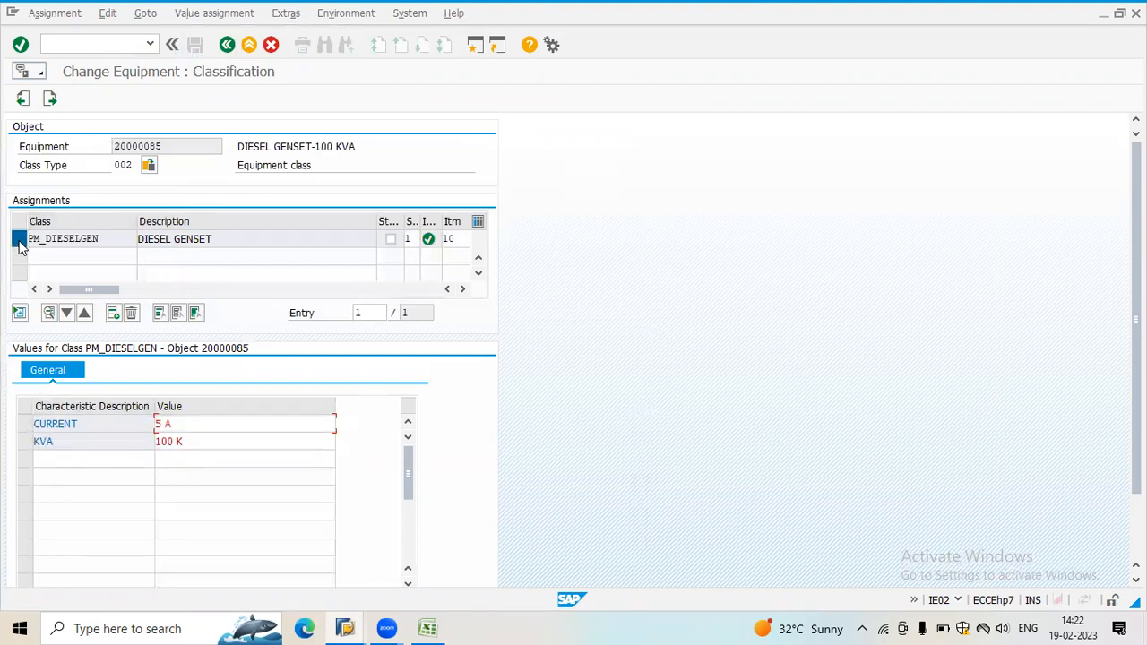
left_click(131, 313)
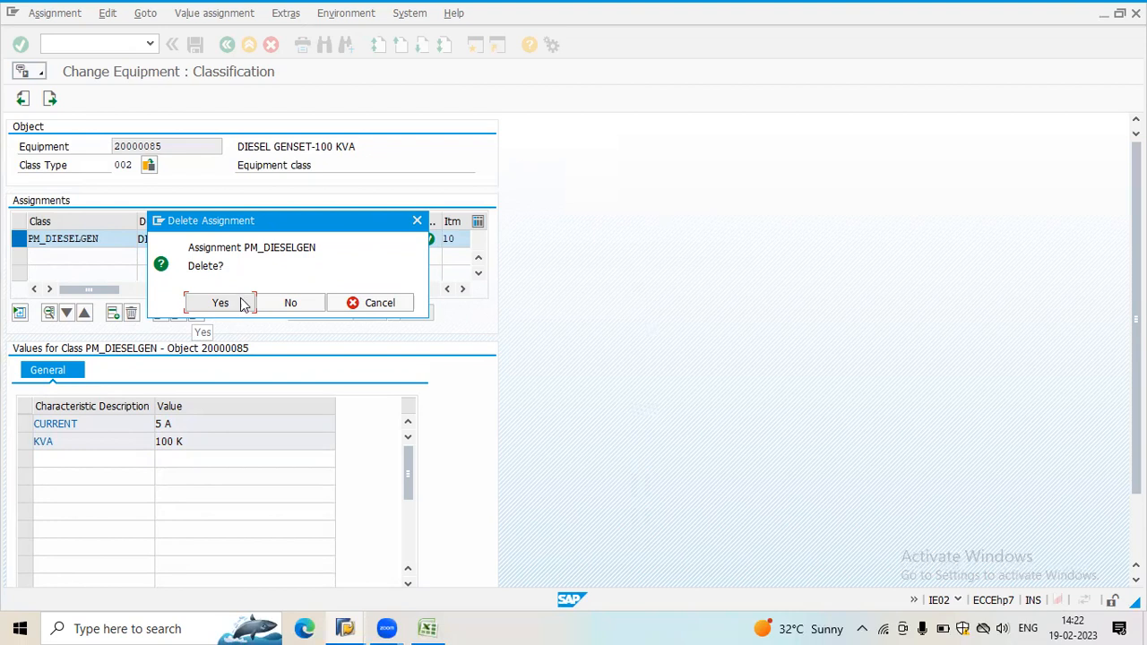
left_click(240, 303)
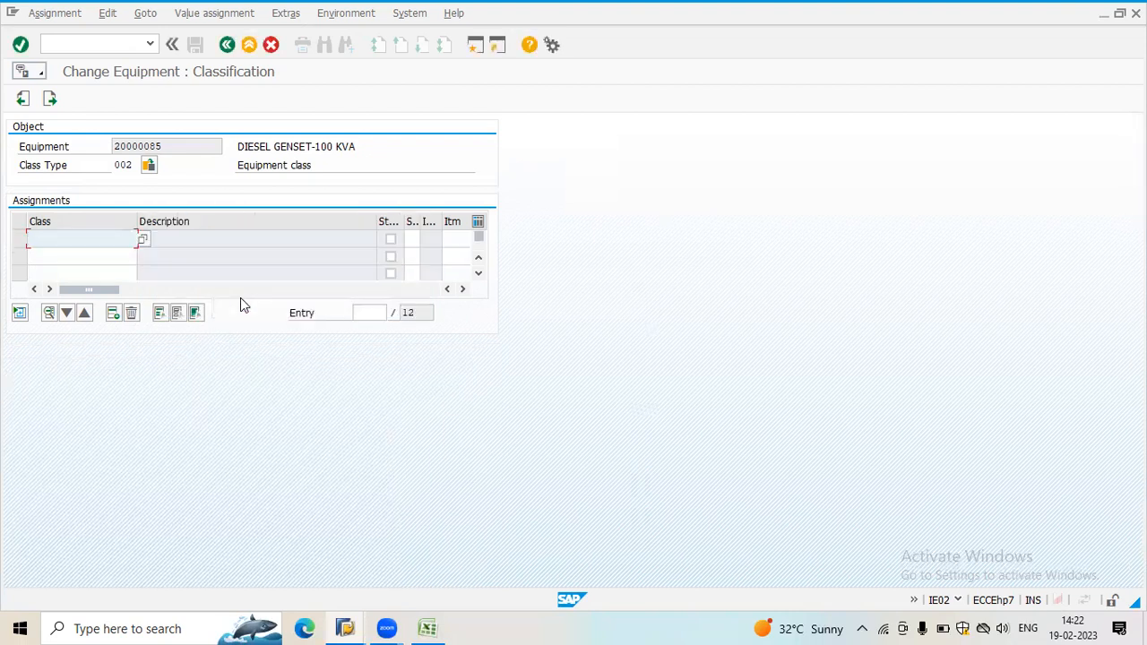
- Return to the general data, save the equipment, and reopen equipment 20000085 at its class overview
left_click(226, 47)
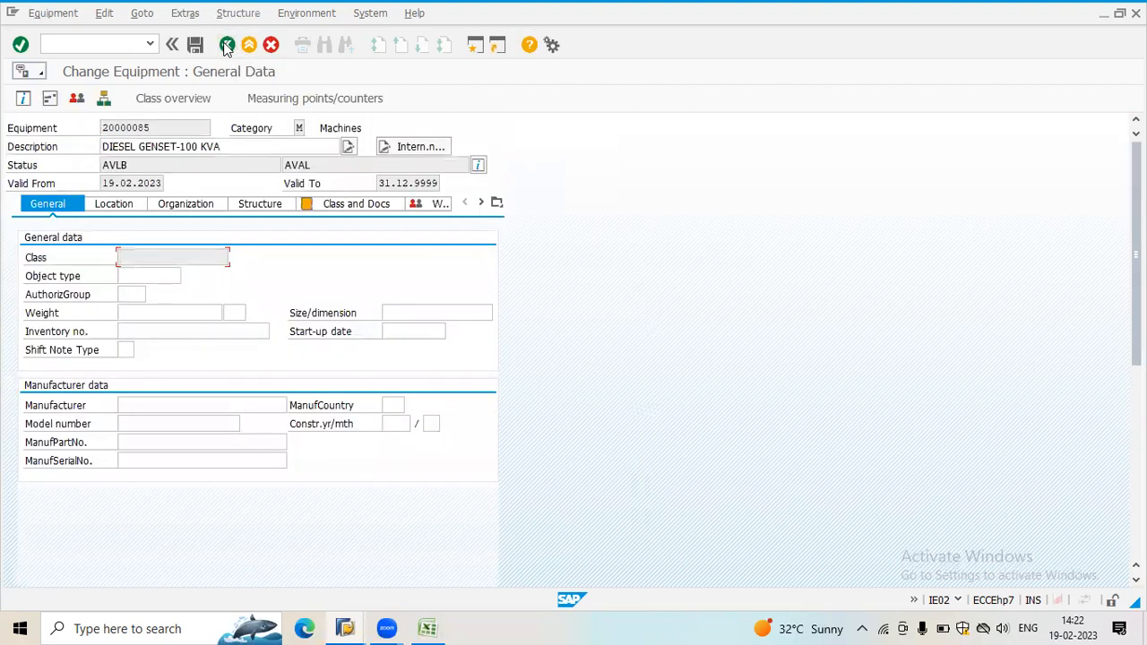
left_click(195, 44)
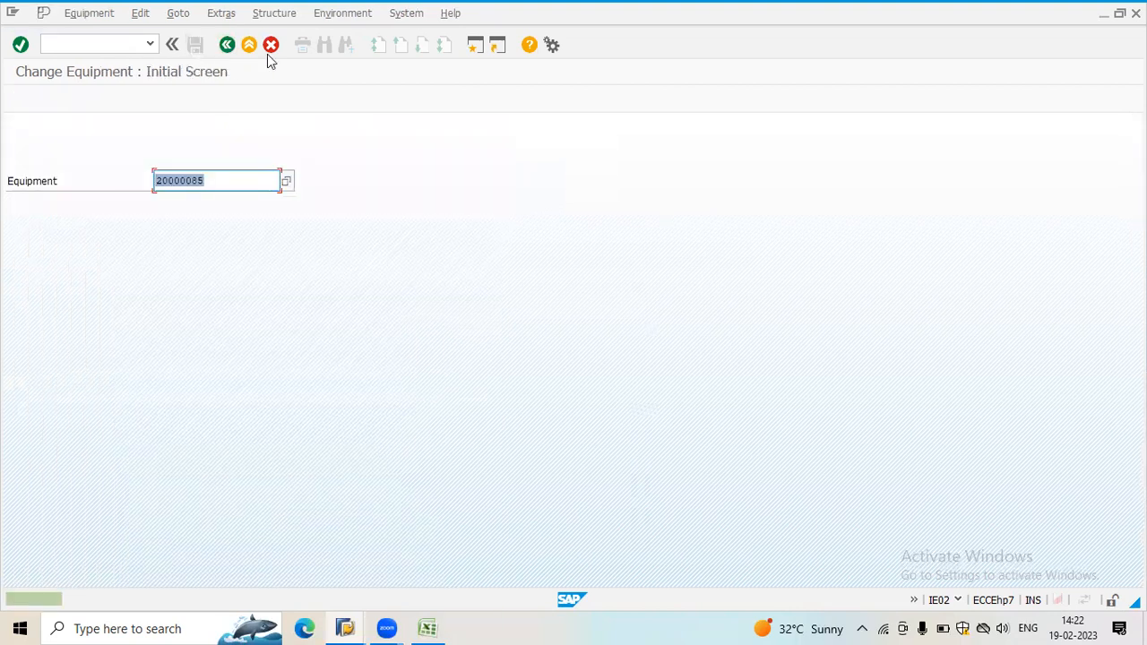
key("Return")
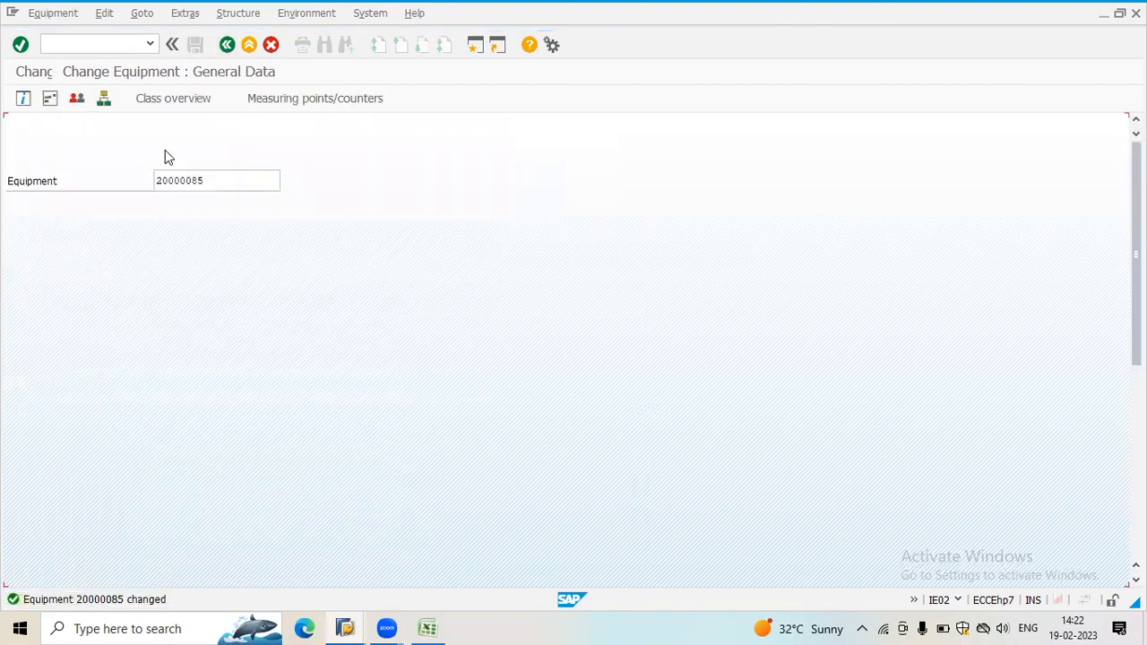
left_click(166, 98)
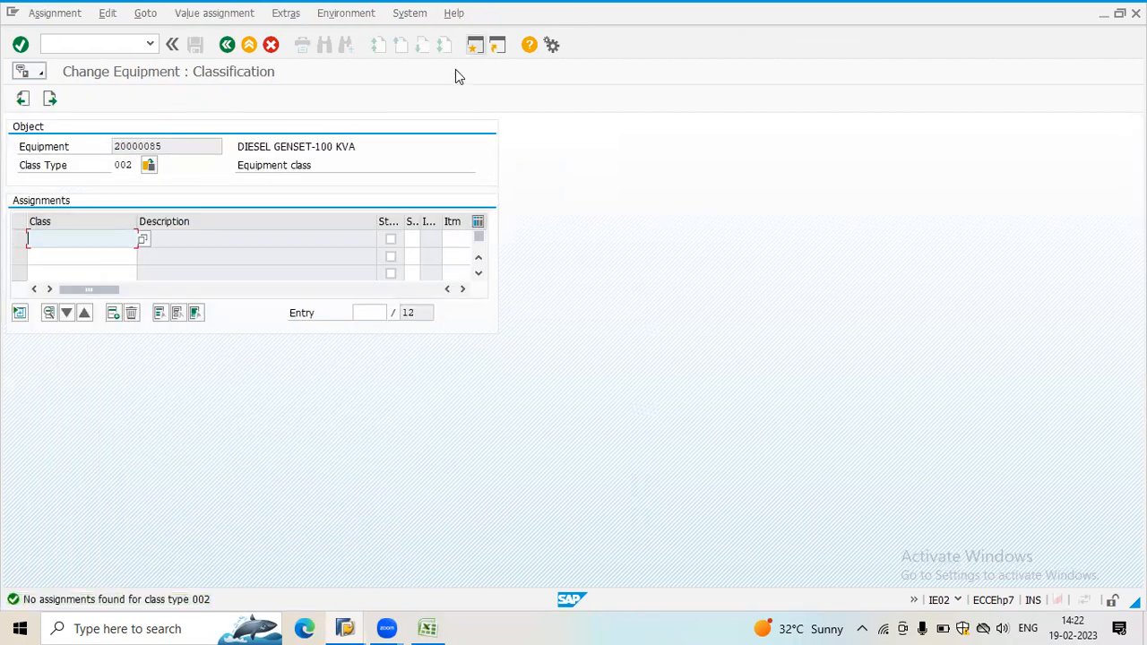
- Start transaction CL02 in a separate session and open class PM_DIESELGEN for changing
left_click(99, 43)
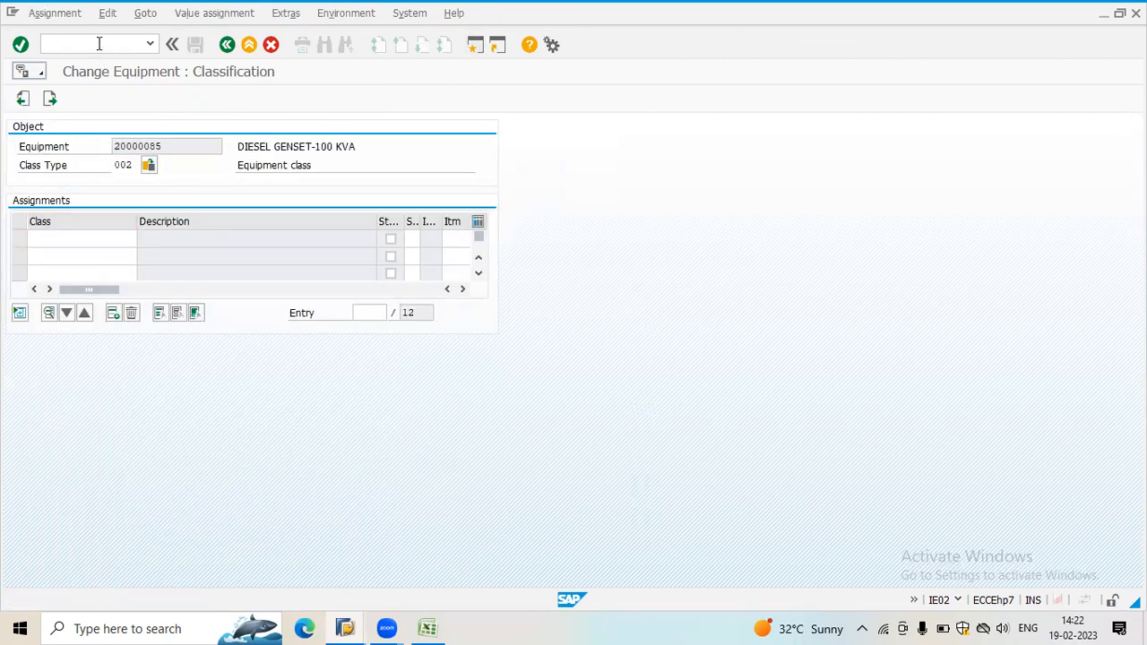
type("/n")
key("Return")
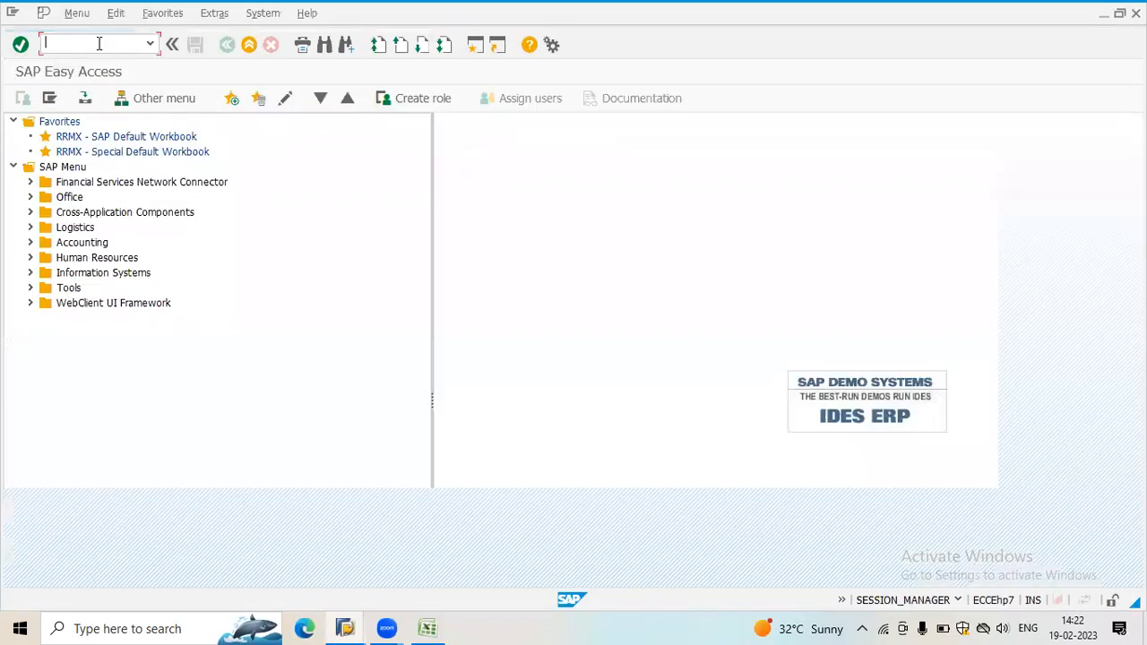
type("d")
type("L02")
key("Return")
key("Return")
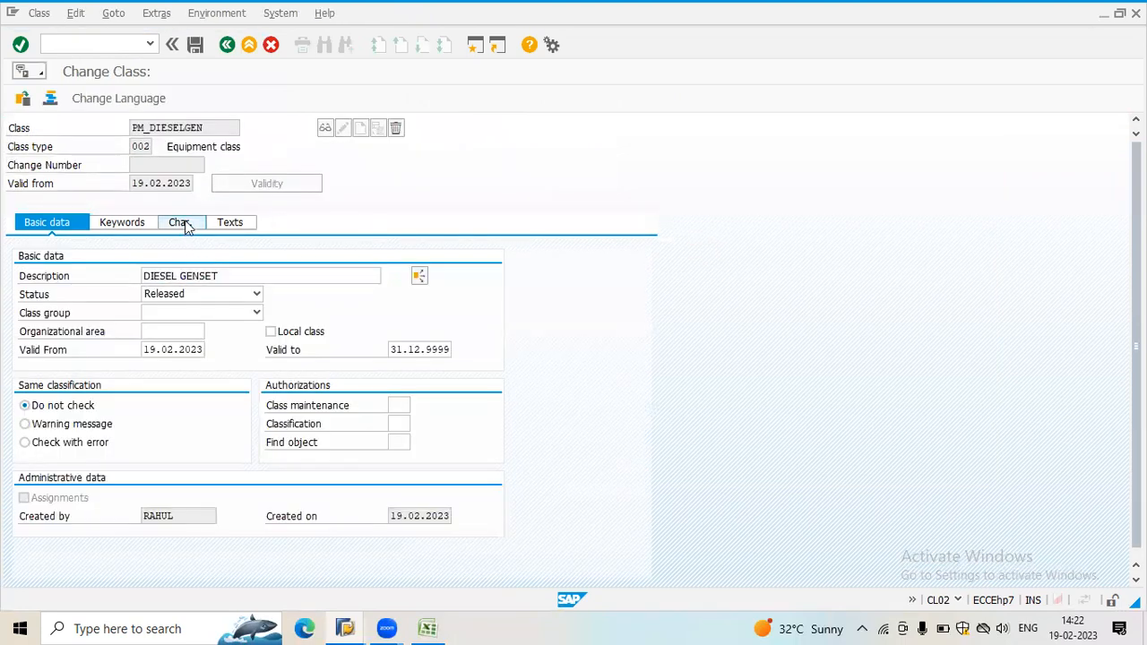
- Check the characteristics assigned to class PM_DIESELGEN, leave class maintenance and return to the equipment classification session
left_click(184, 223)
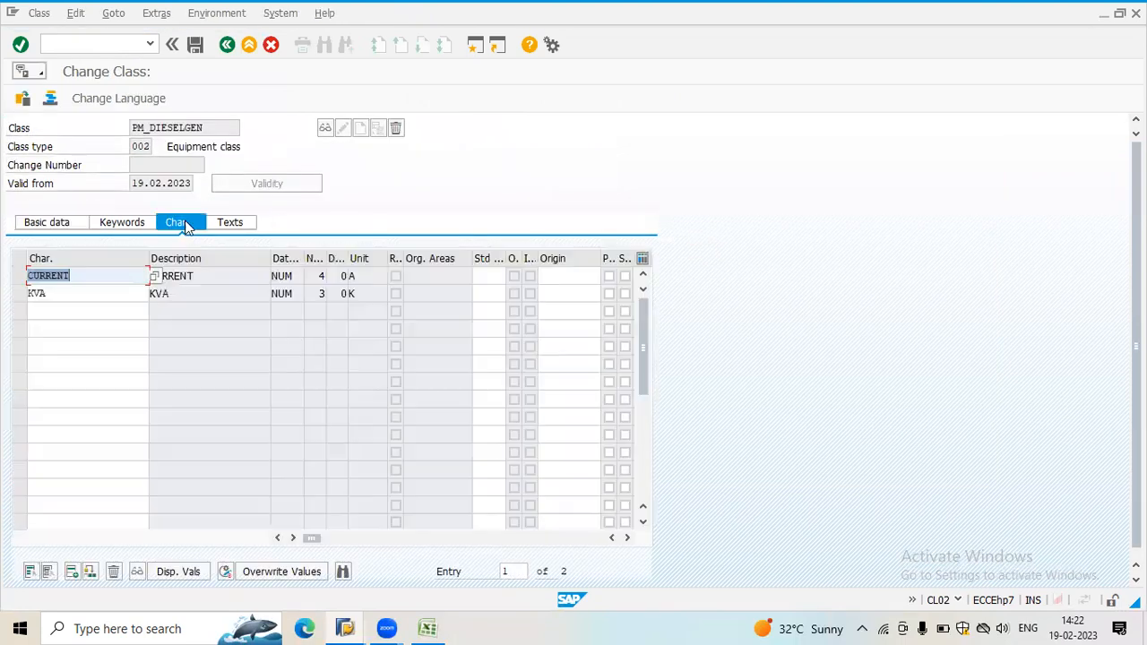
left_click(72, 296)
left_click(227, 291)
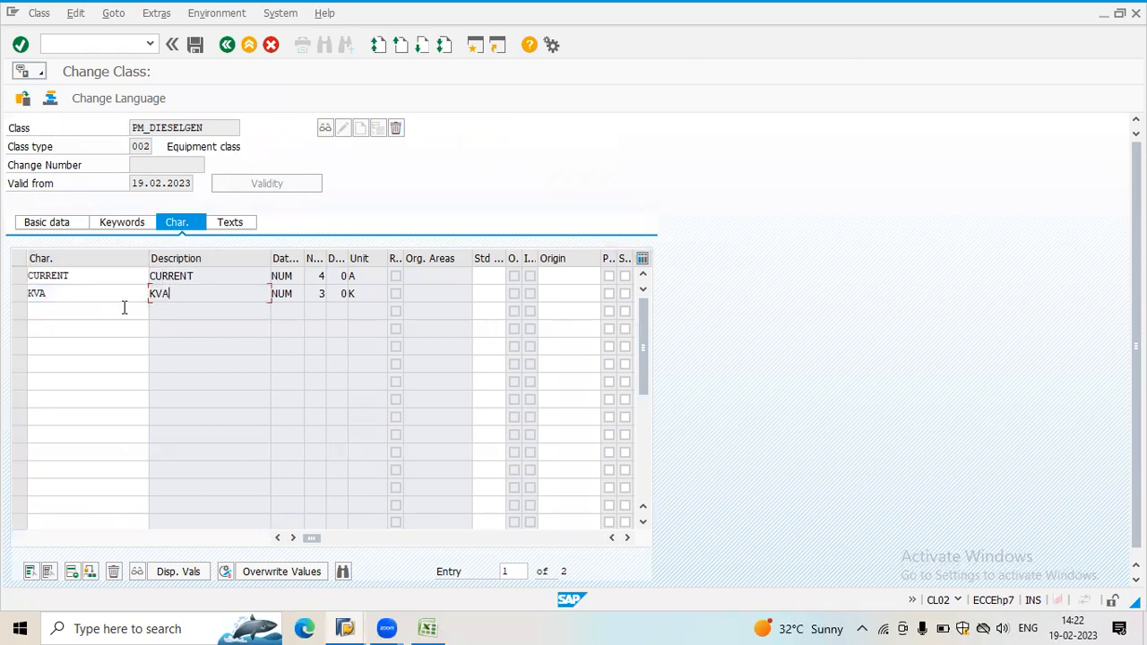
left_click(227, 46)
left_click(226, 45)
left_click(227, 46)
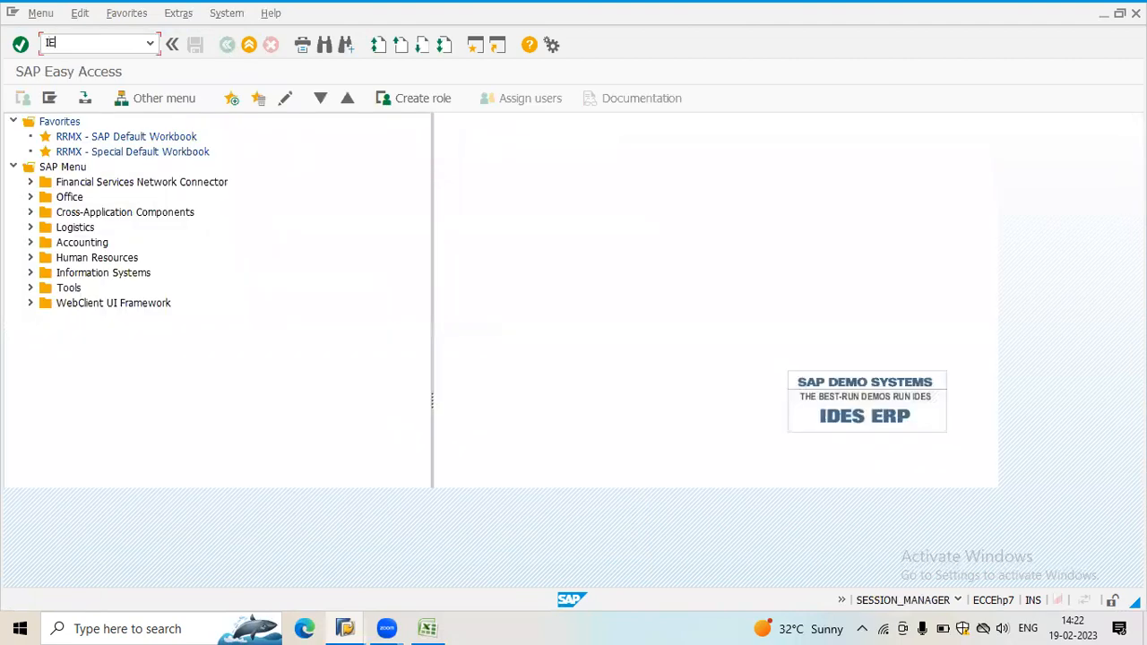
key("alt+Tab")
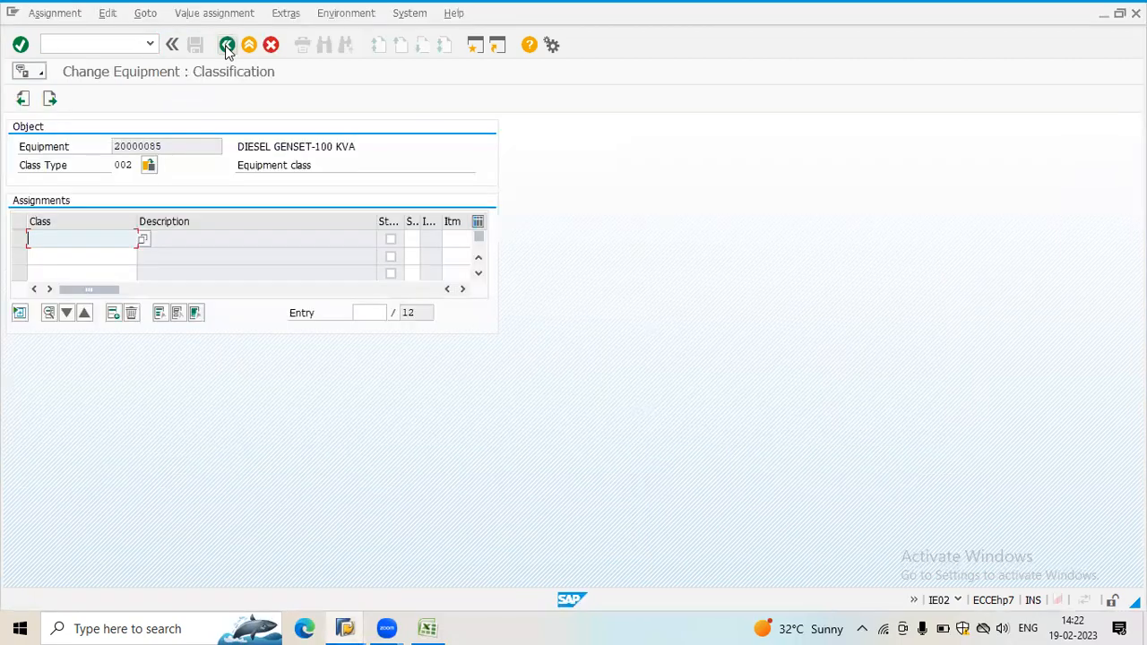
- Assign class PM_DIESELGEN to equipment 20000085 again
left_click(60, 234)
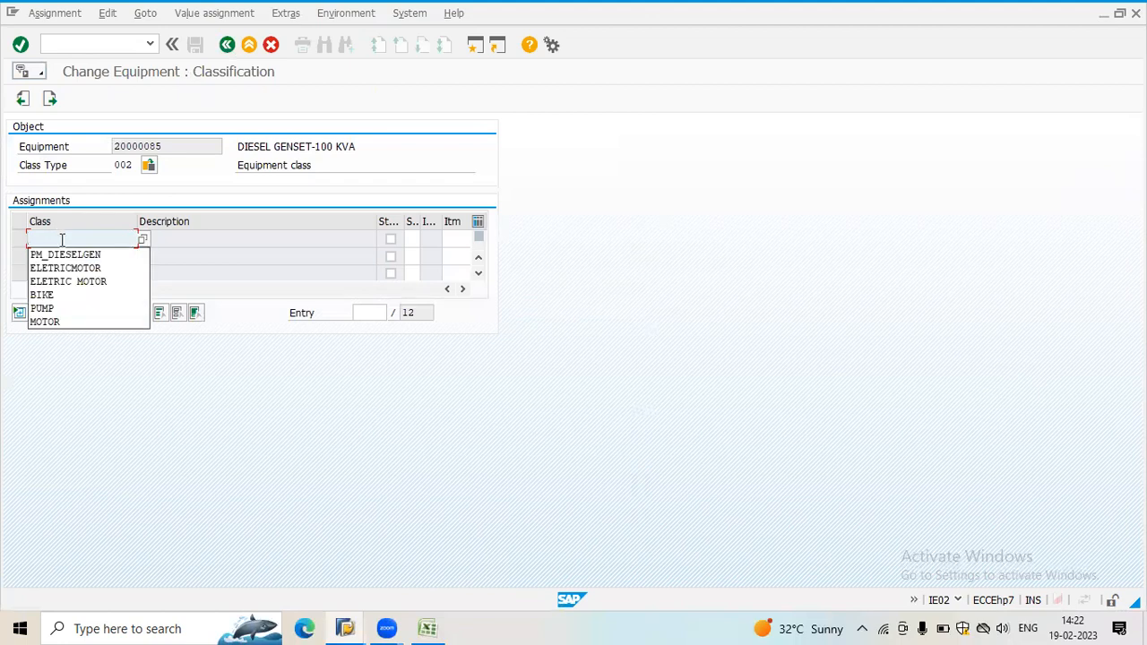
left_click(62, 255)
key("Return")
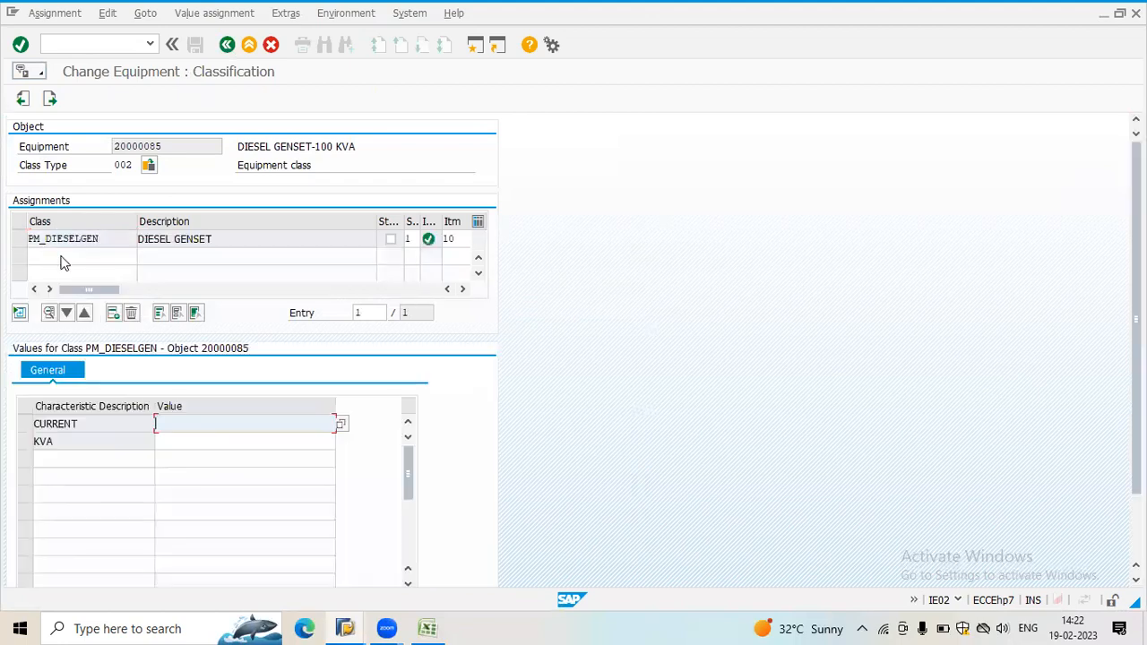
- Set the characteristic values CURRENT to 5 A and KVA to 50, and return to the equipment's general data
left_click(343, 425)
left_click(43, 393)
left_click(185, 442)
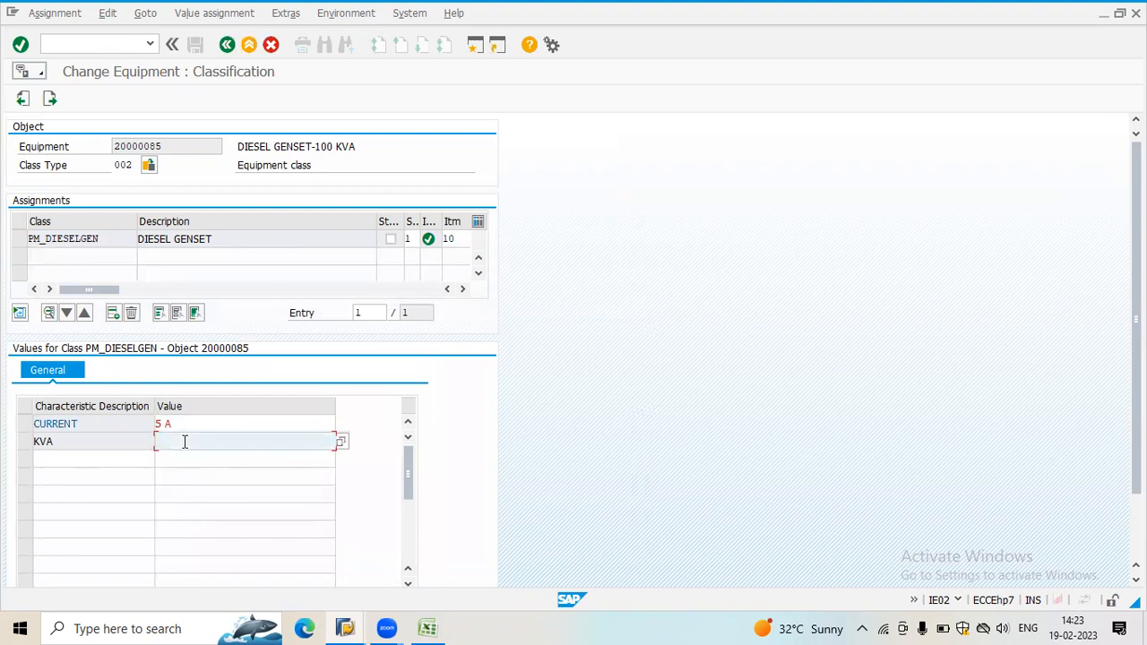
type("50")
key("Return")
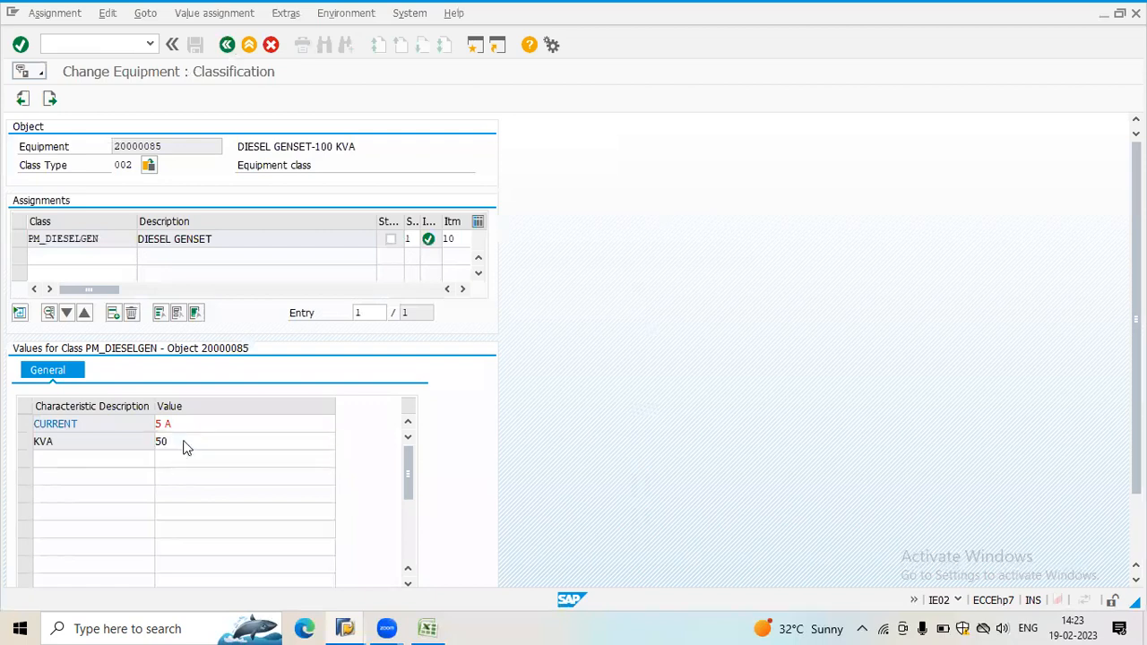
left_click(228, 47)
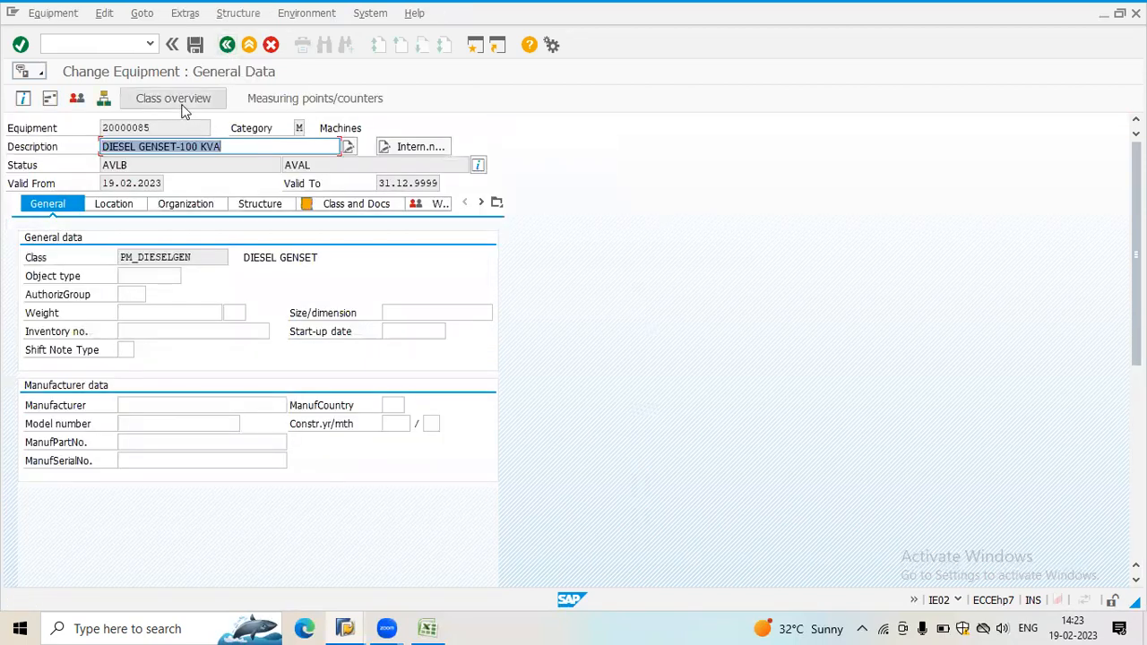
- Change the equipment description to DIESEL GENSET-50 KVA
left_click(224, 147)
key("BackSpace")
key("BackSpace")
key("BackSpace")
key("BackSpace")
key("BackSpace")
key("BackSpace")
key("BackSpace")
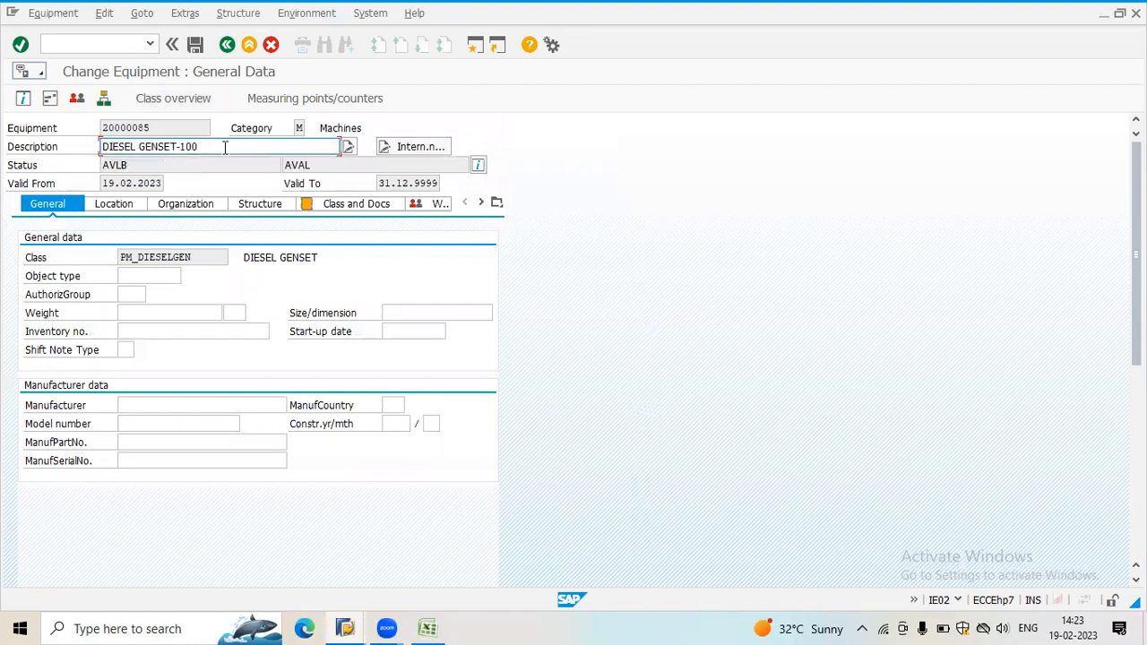
type("50 KVA")
key("Return")
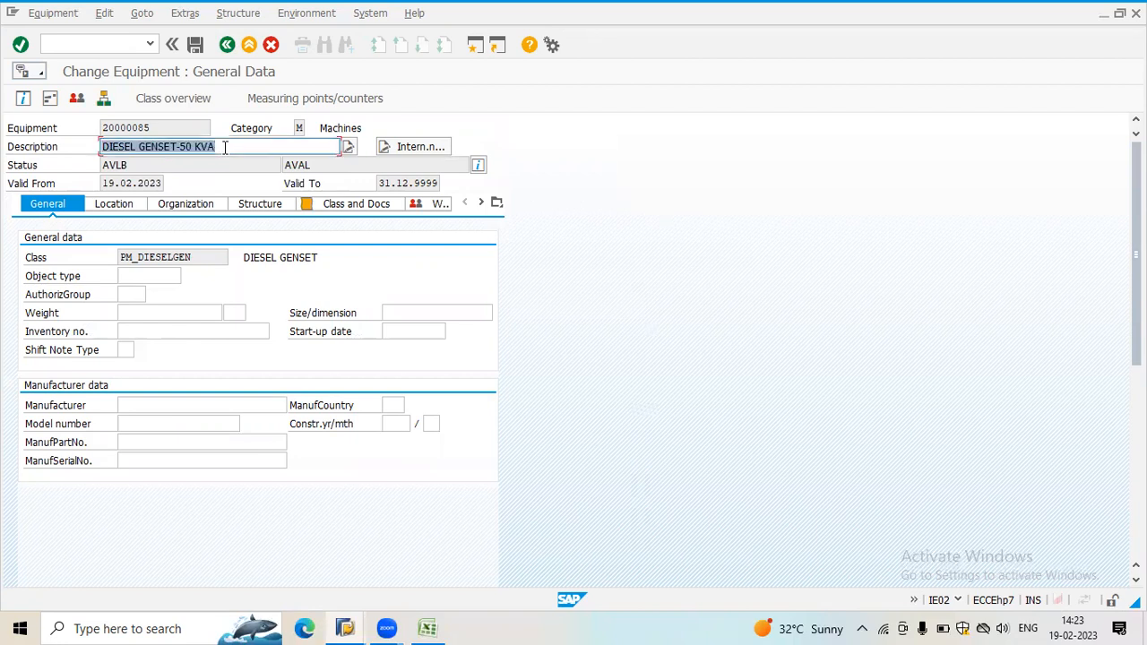
- Save the equipment and leave equipment maintenance
left_click(196, 46)
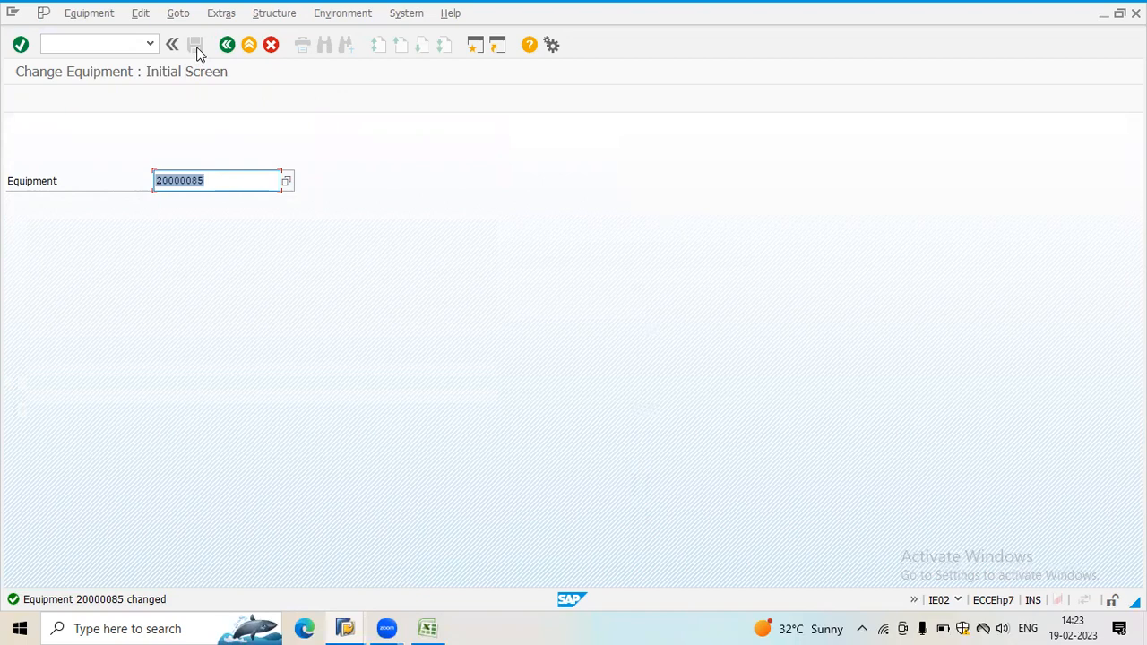
left_click(200, 46)
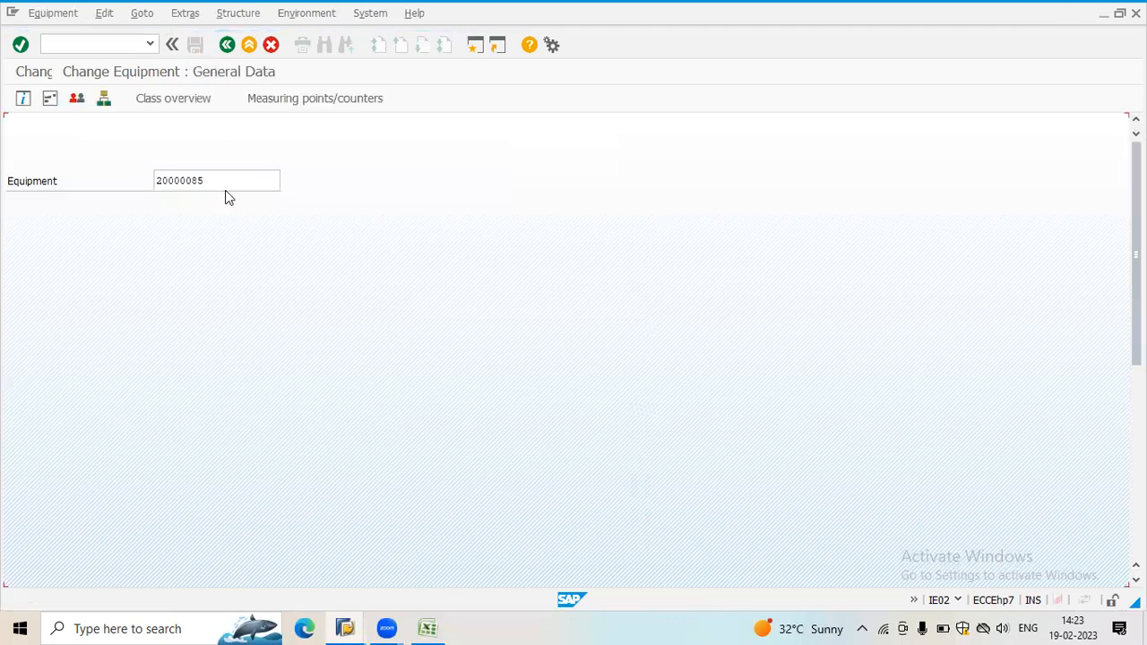
left_click(228, 46)
left_click(229, 46)
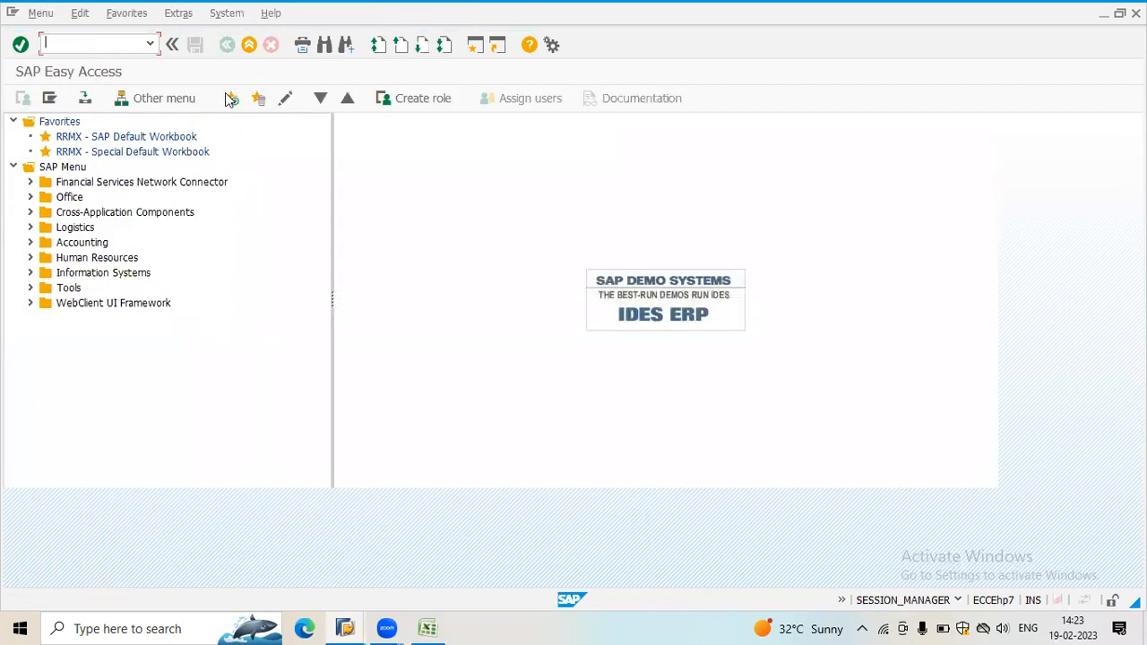
- Start transaction IR01 and create work center PM-MECH in plant 7000 with work center category 0005
type("IR01")
key("Return")
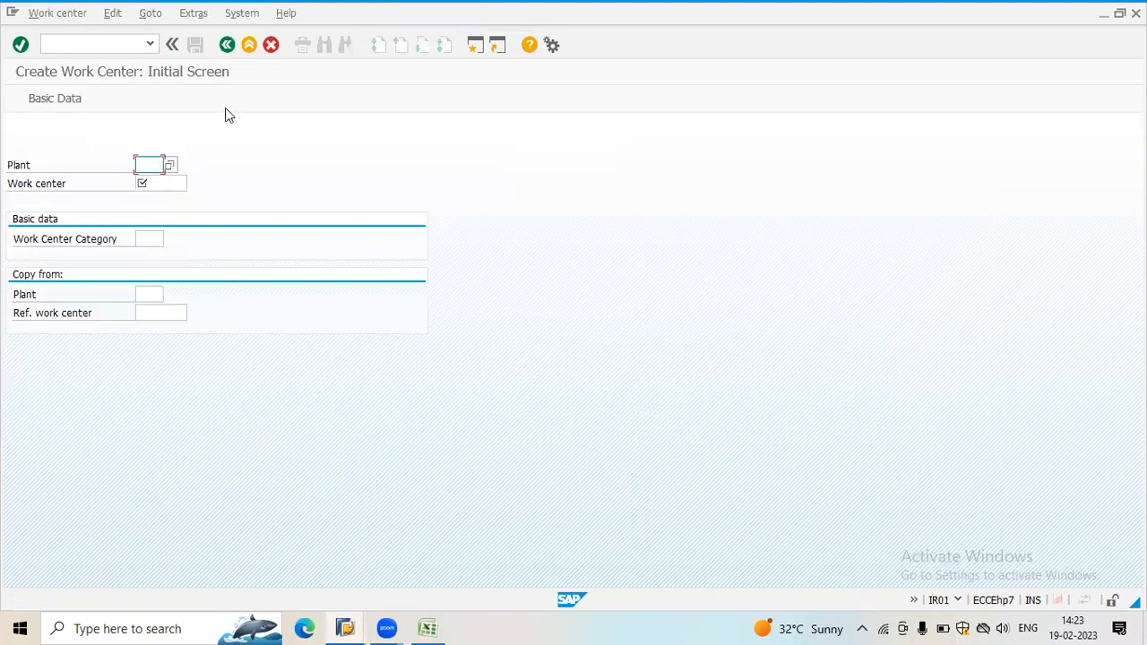
type("7000")
key("Tab")
left_click(146, 239)
type("0005")
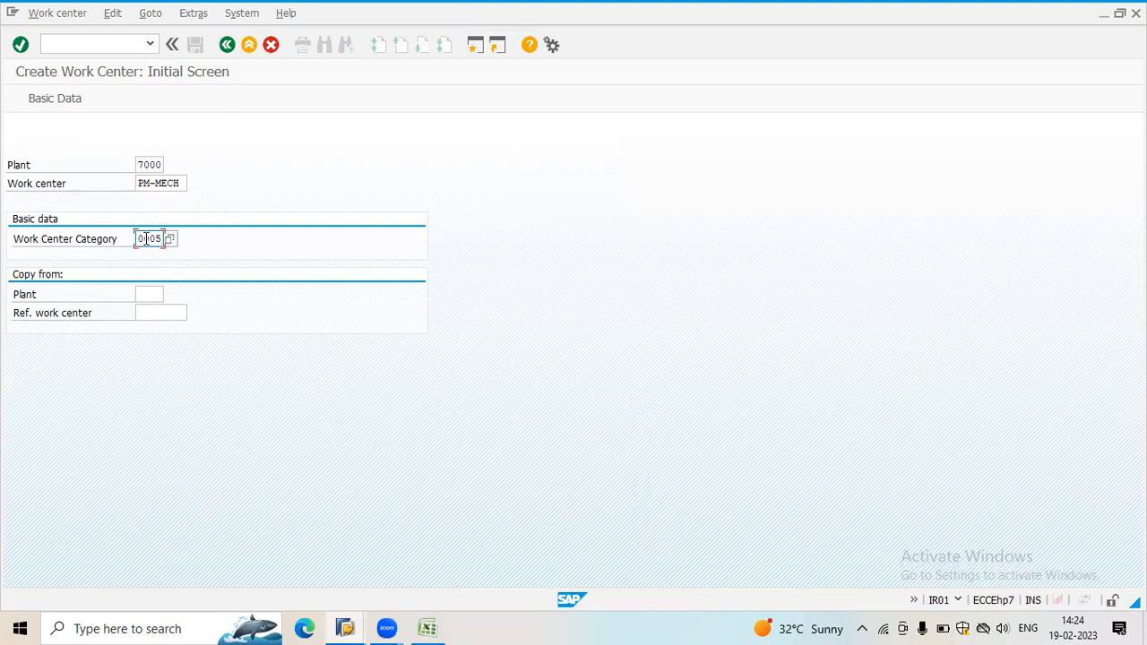
key("Return")
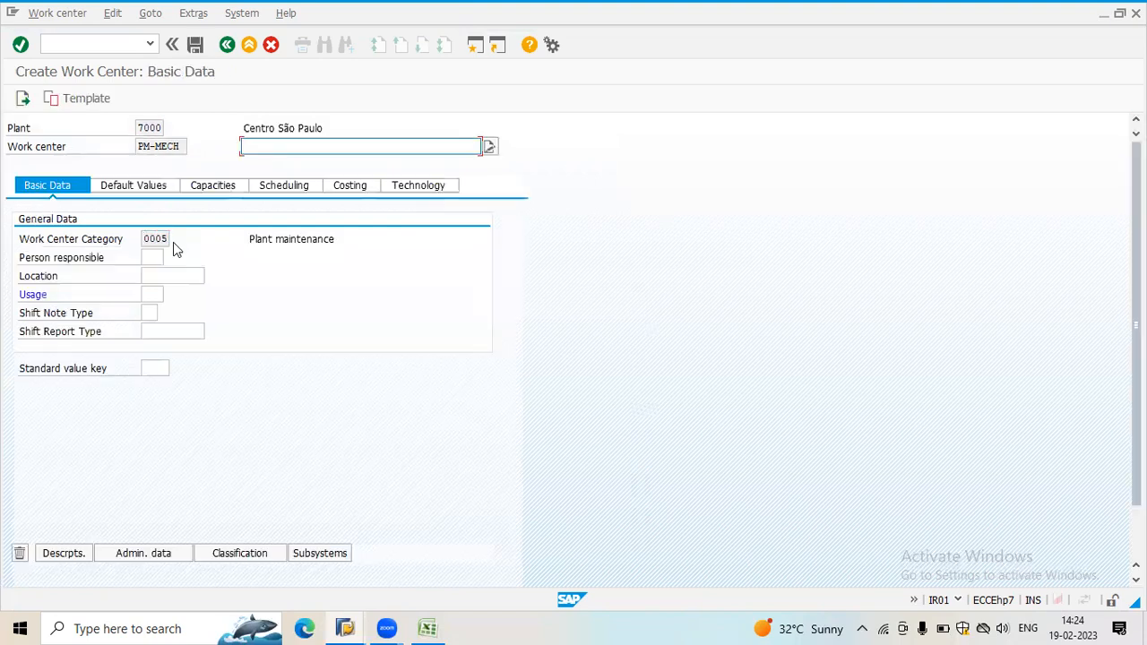
- Name the work center MECHNICAL WORK CENTER and set its usage to 004, Only maintenance task lists
key("BackSpace")
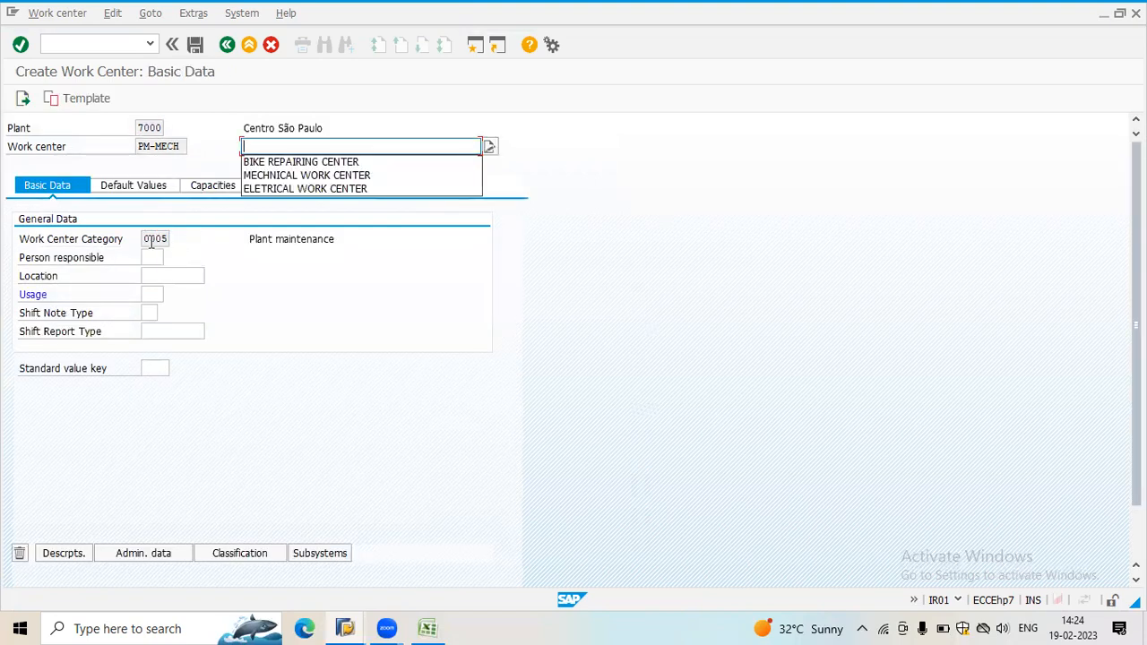
left_click(269, 174)
left_click(150, 259)
left_click(153, 294)
type("4")
key("Return")
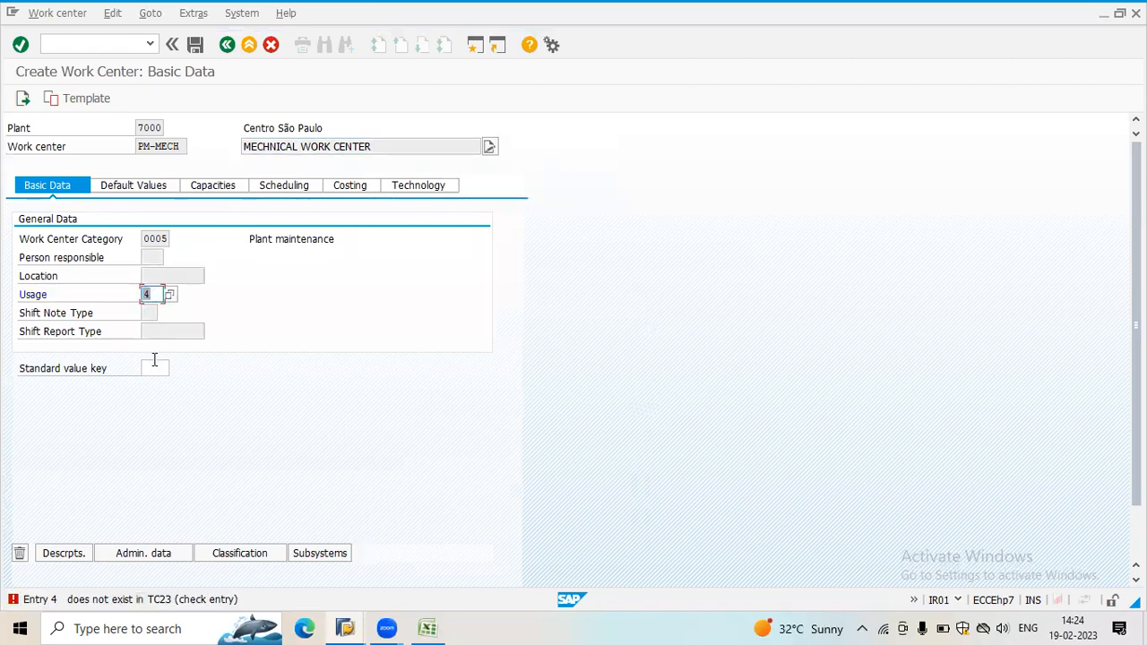
left_click(170, 295)
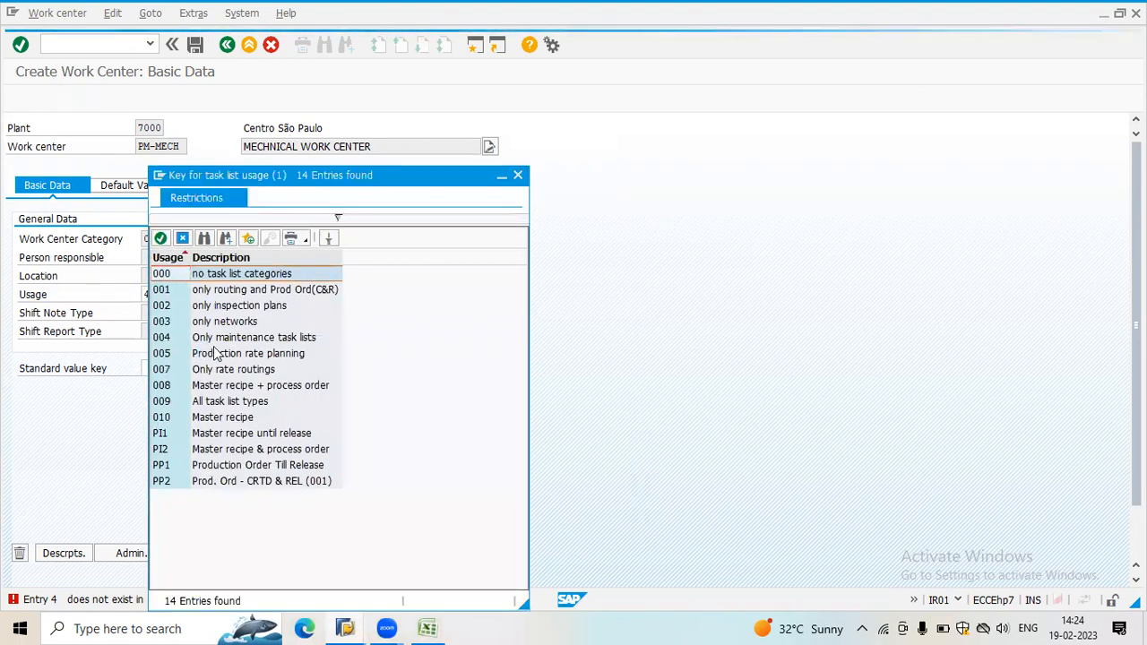
double_click(215, 337)
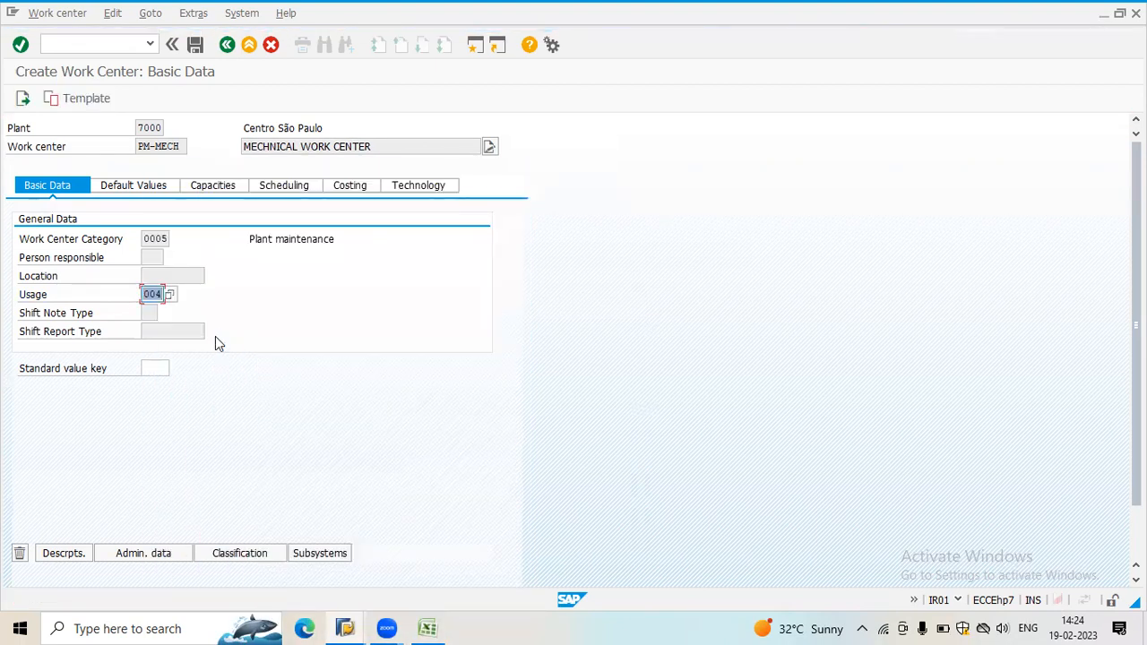
- Set the work center's standard value key to SAP0, No standard values
key("Tab")
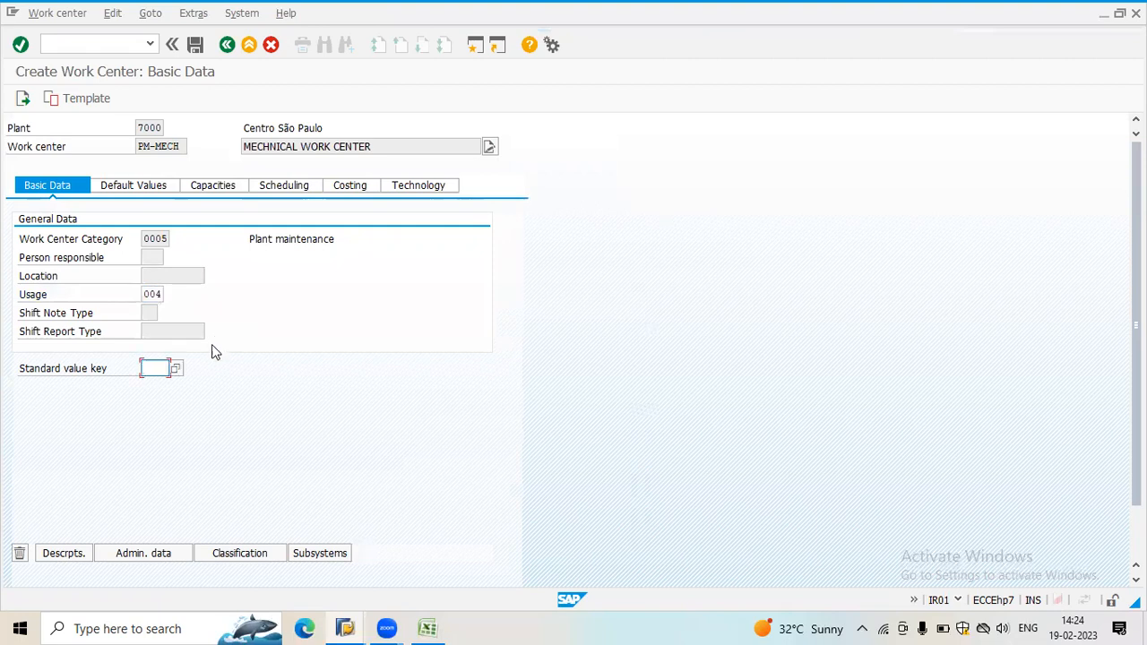
left_click(179, 371)
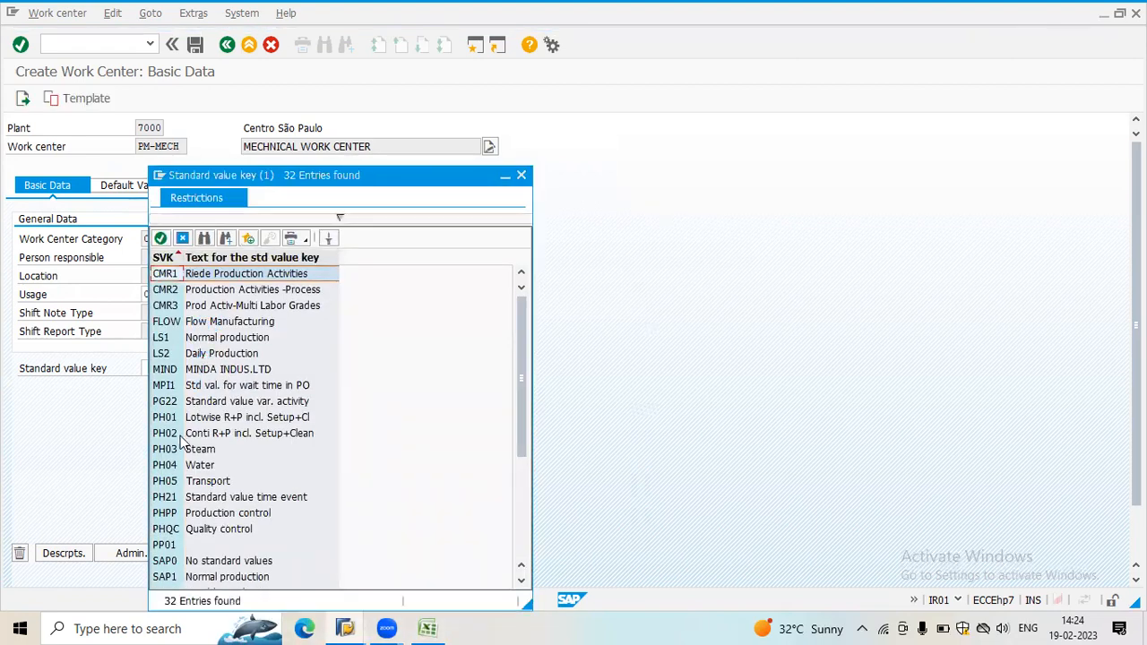
left_click(202, 561)
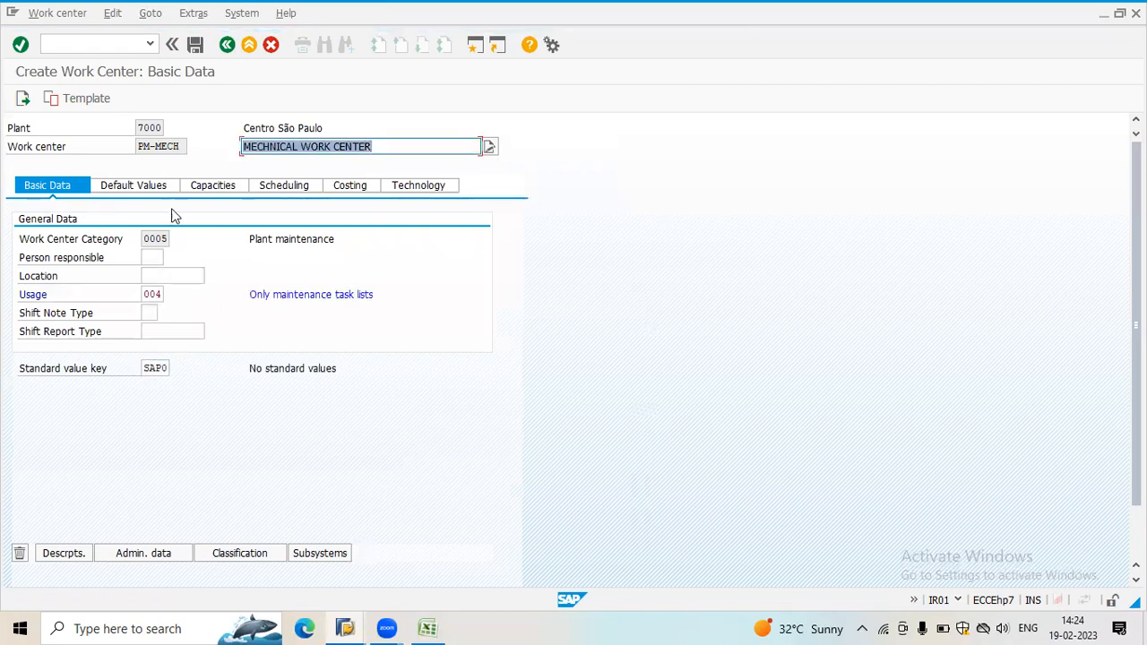
- Set the default control key for the work center's operations to PM01
left_click(153, 185)
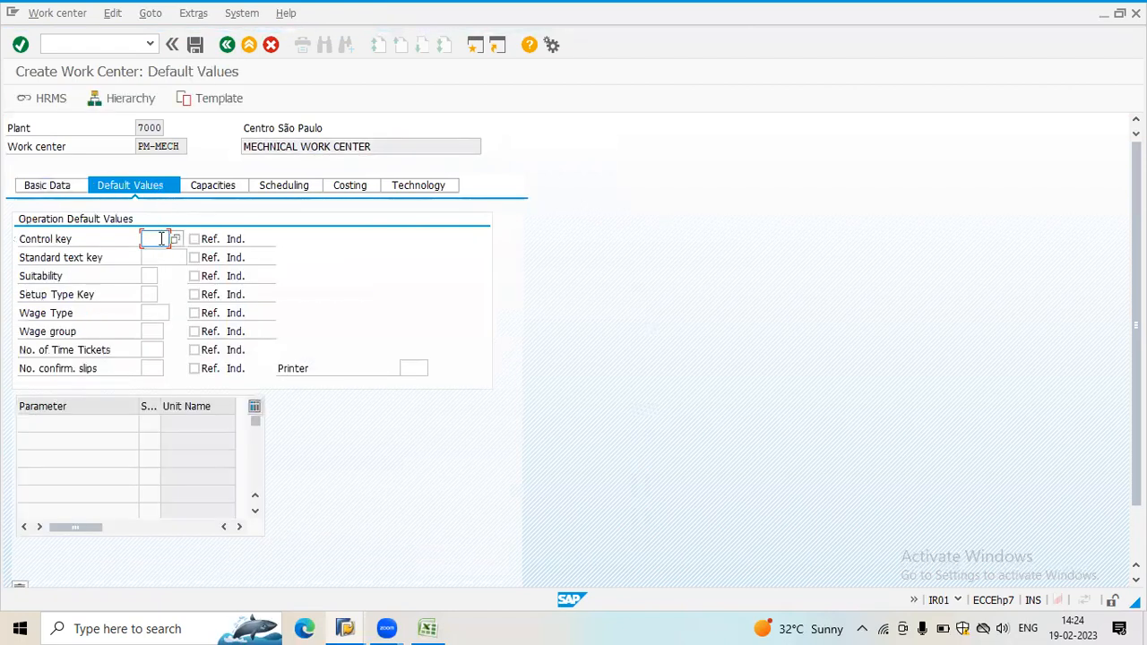
type("PM01")
key("Return")
- Assign capacity category 001, Machine, to the work center and proceed to its capacity header
left_click(217, 187)
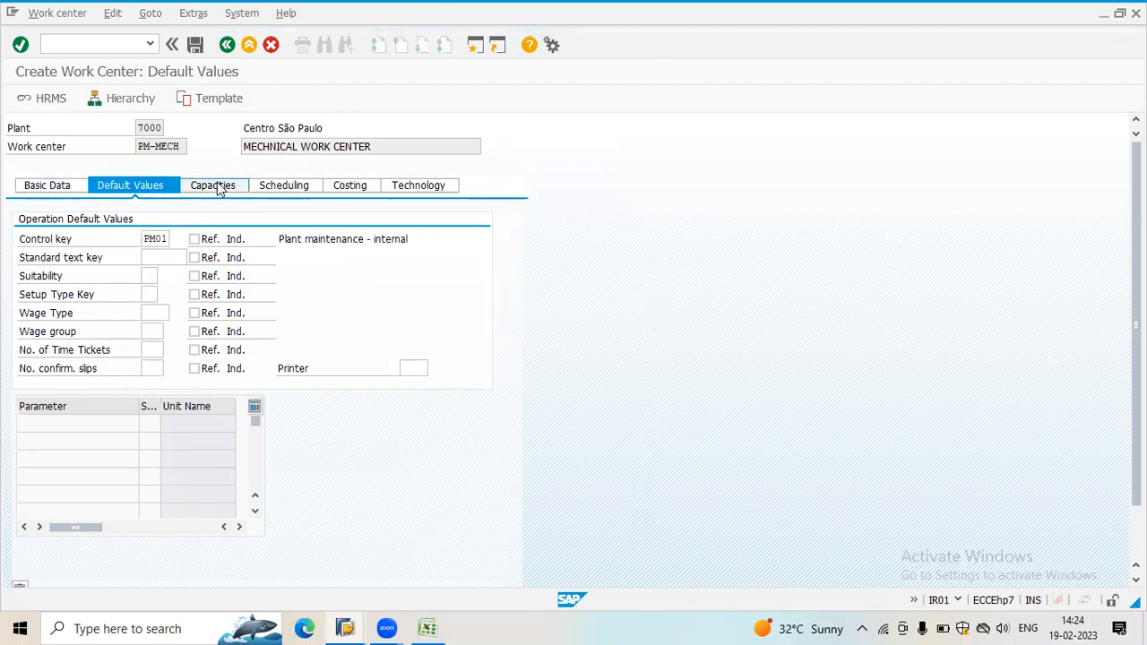
type("001")
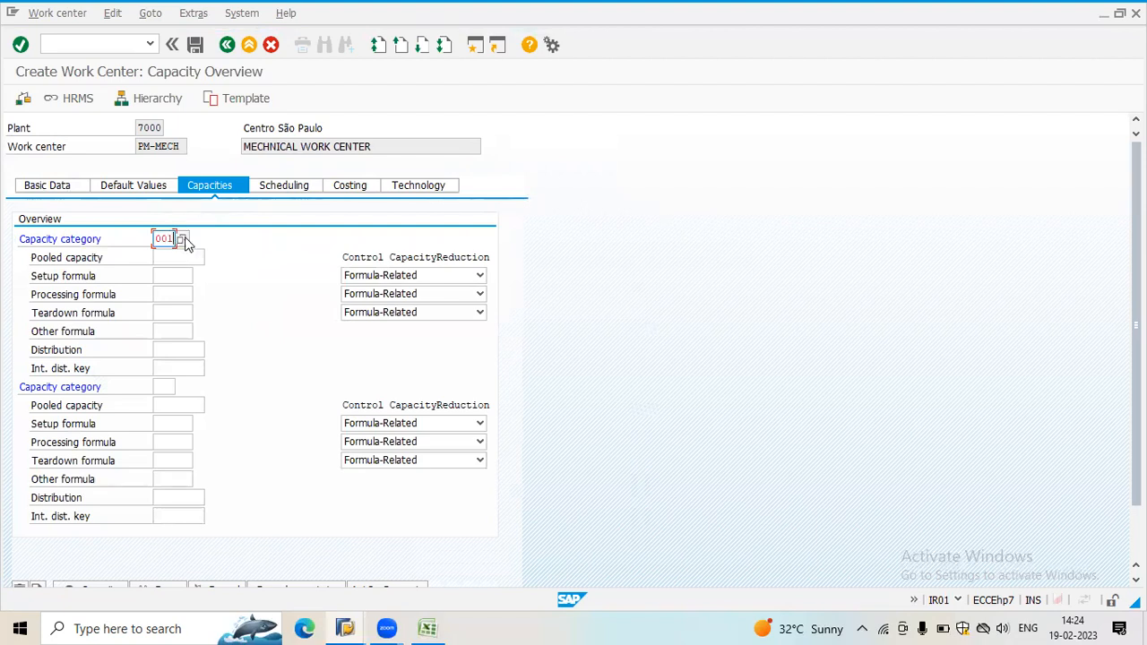
left_click(183, 240)
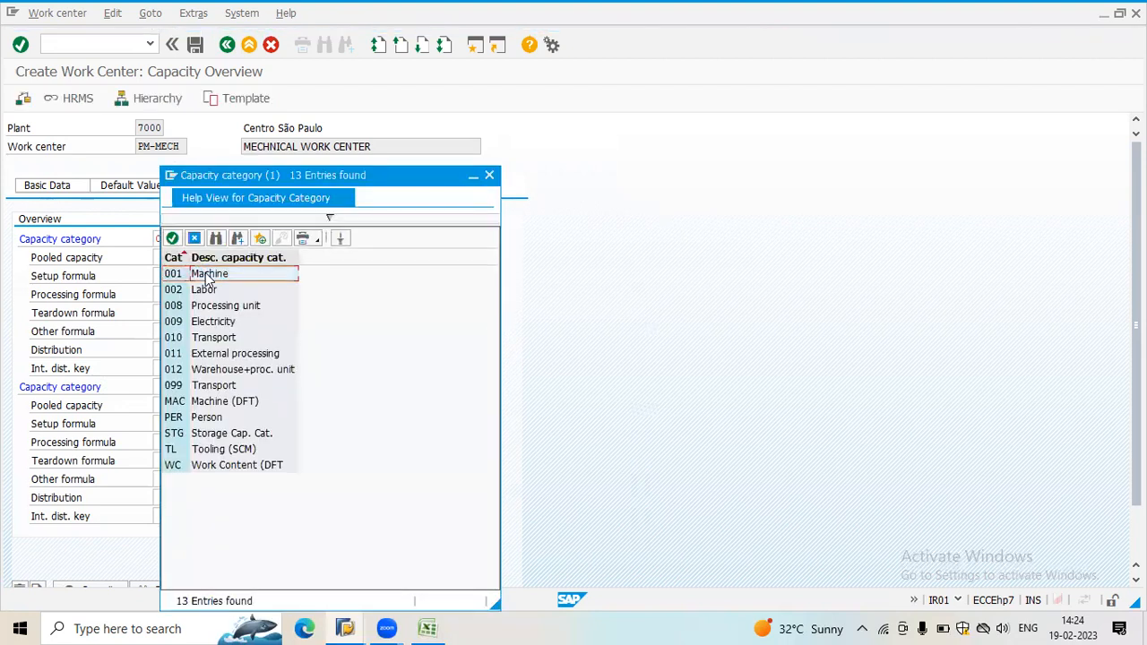
double_click(205, 272)
key("Return")
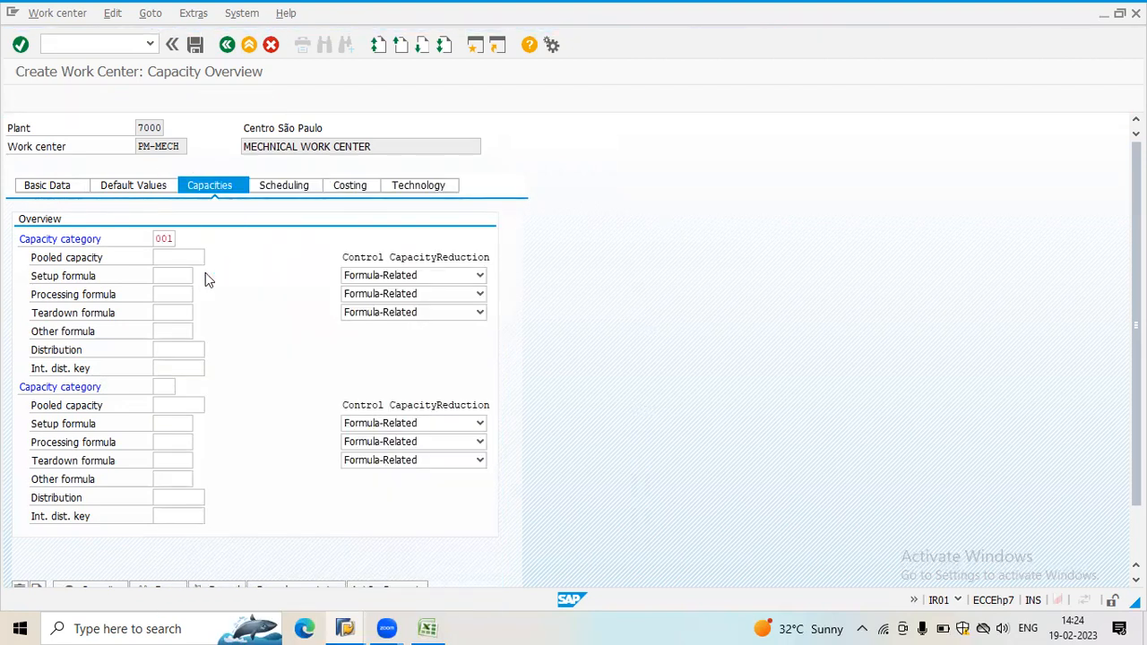
- Describe the capacity as MECHNICAL WORK CENTER and assign capacity planner group 001
left_click(348, 165)
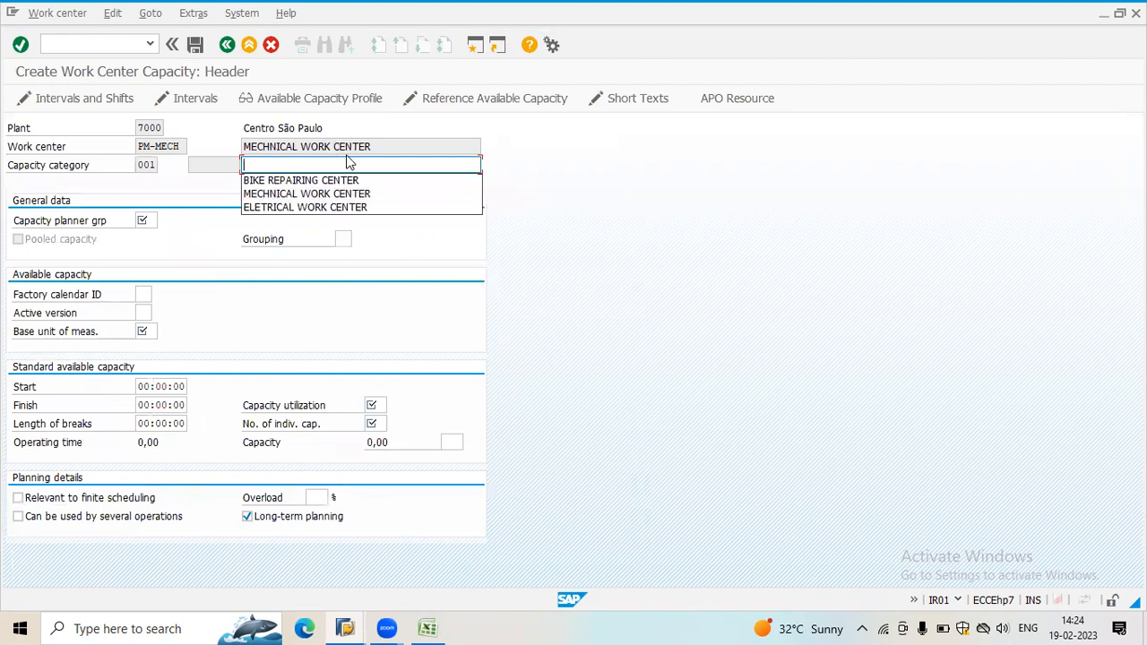
left_click(323, 193)
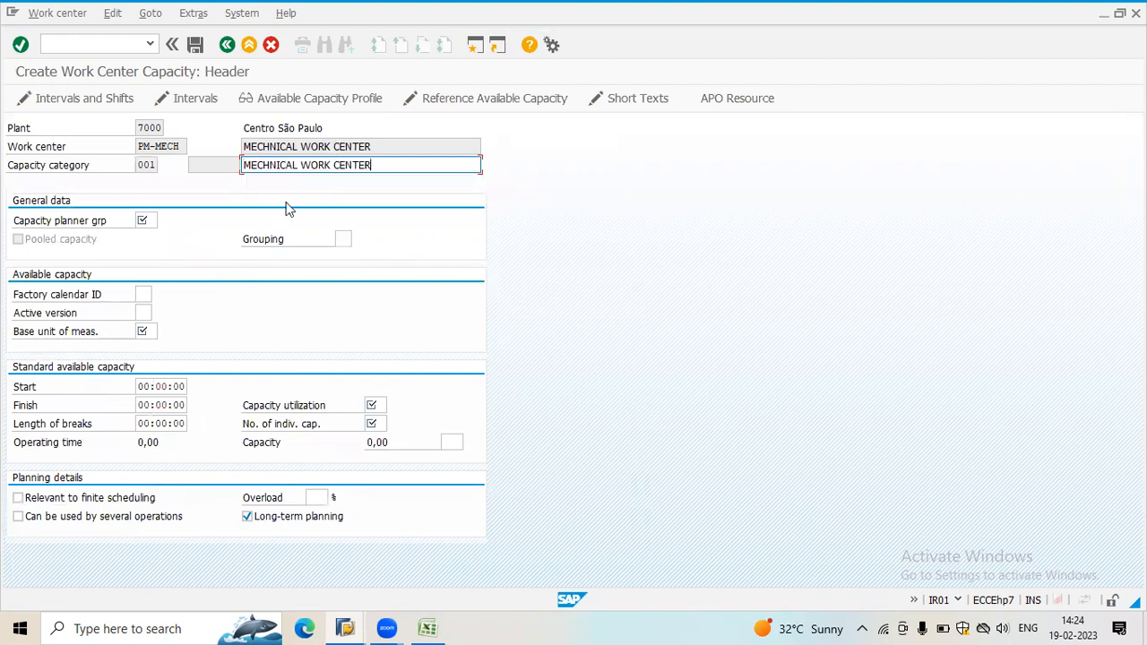
left_click(146, 222)
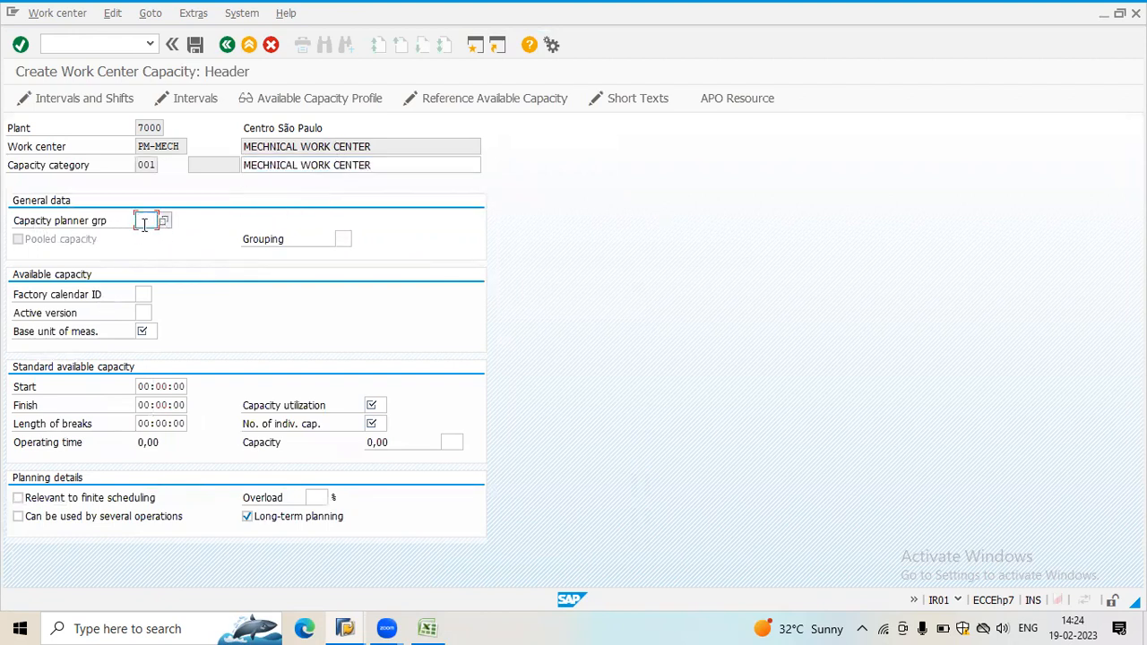
key("F4")
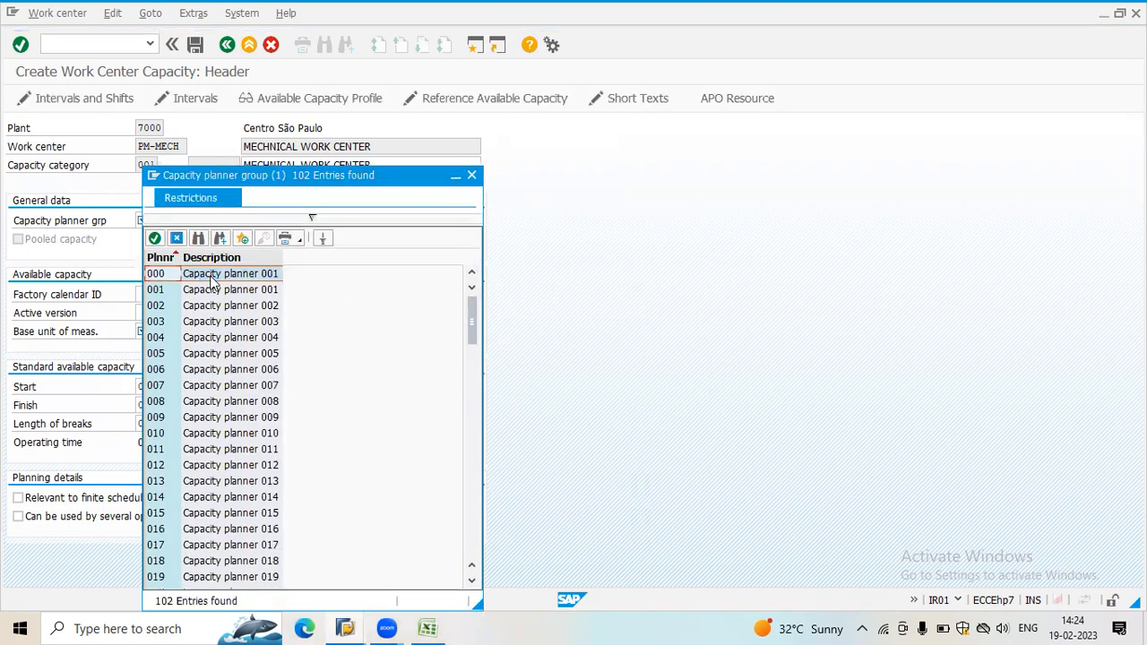
left_click(208, 290)
double_click(208, 290)
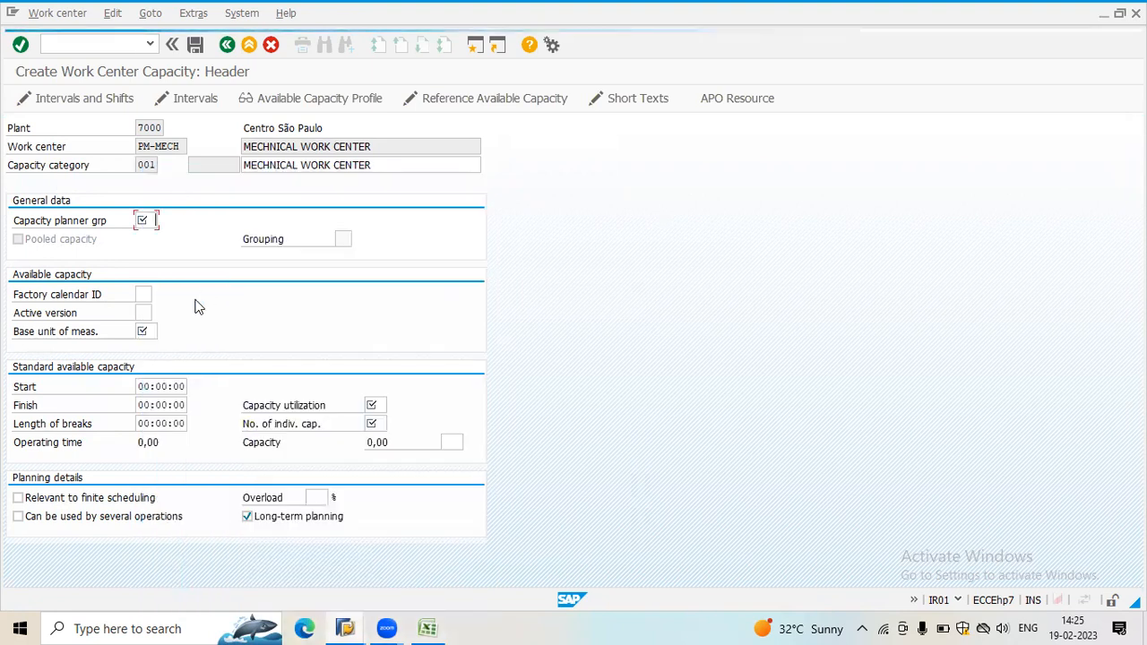
- Set the capacity's base unit of measure to H and its standard start time to 08:00:00
left_click(146, 332)
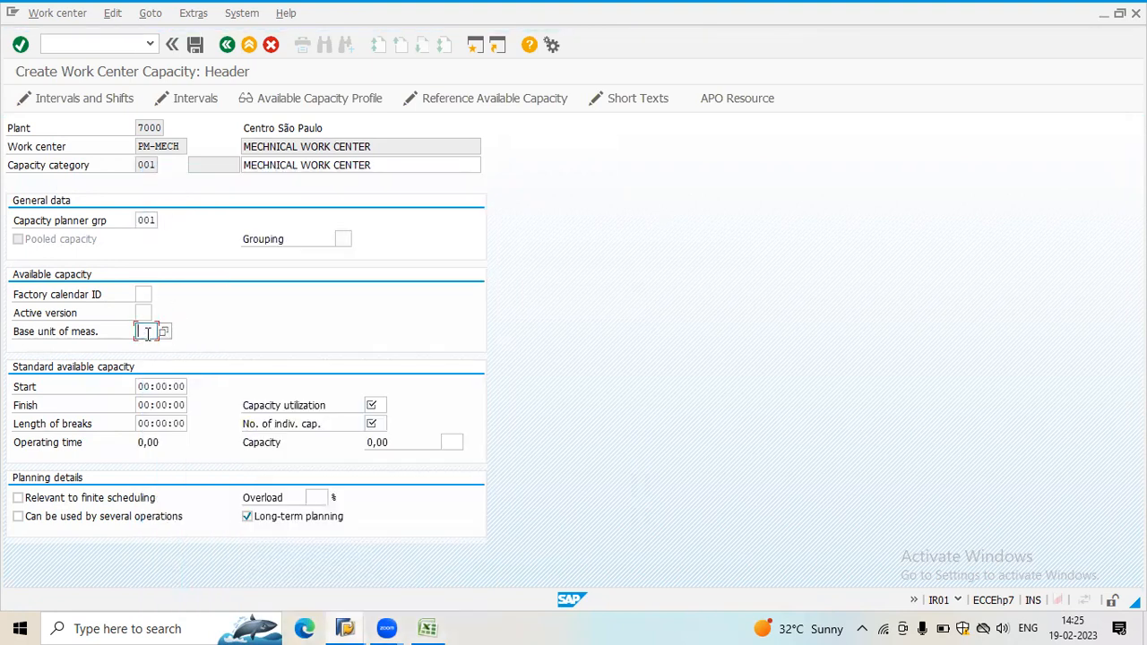
key("Tab")
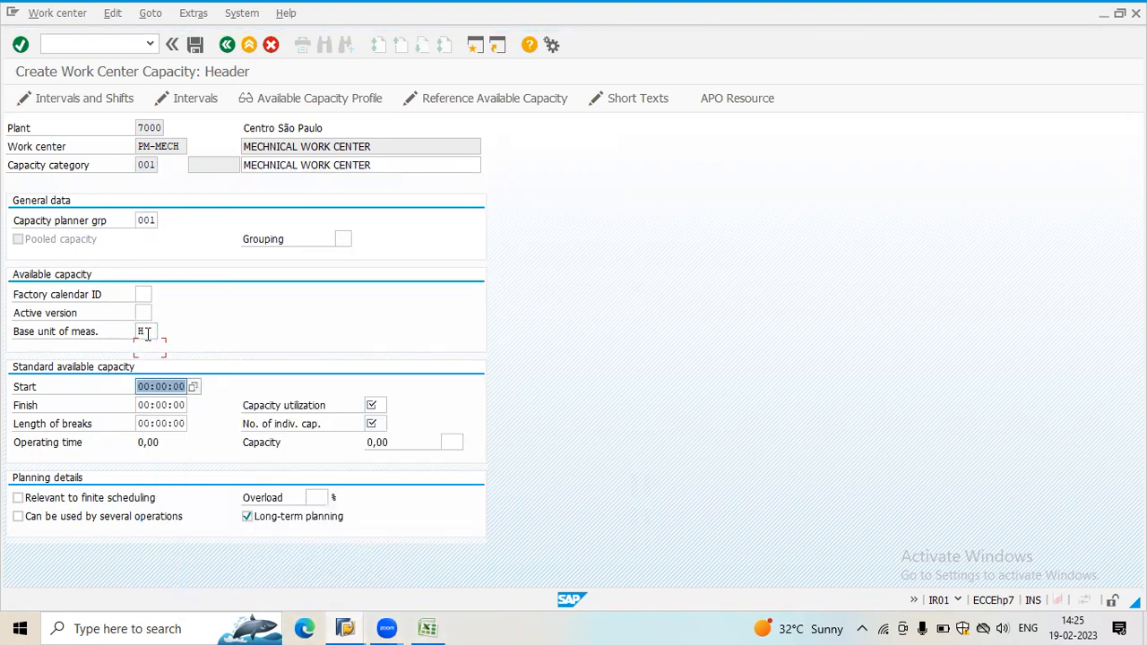
key("Delete")
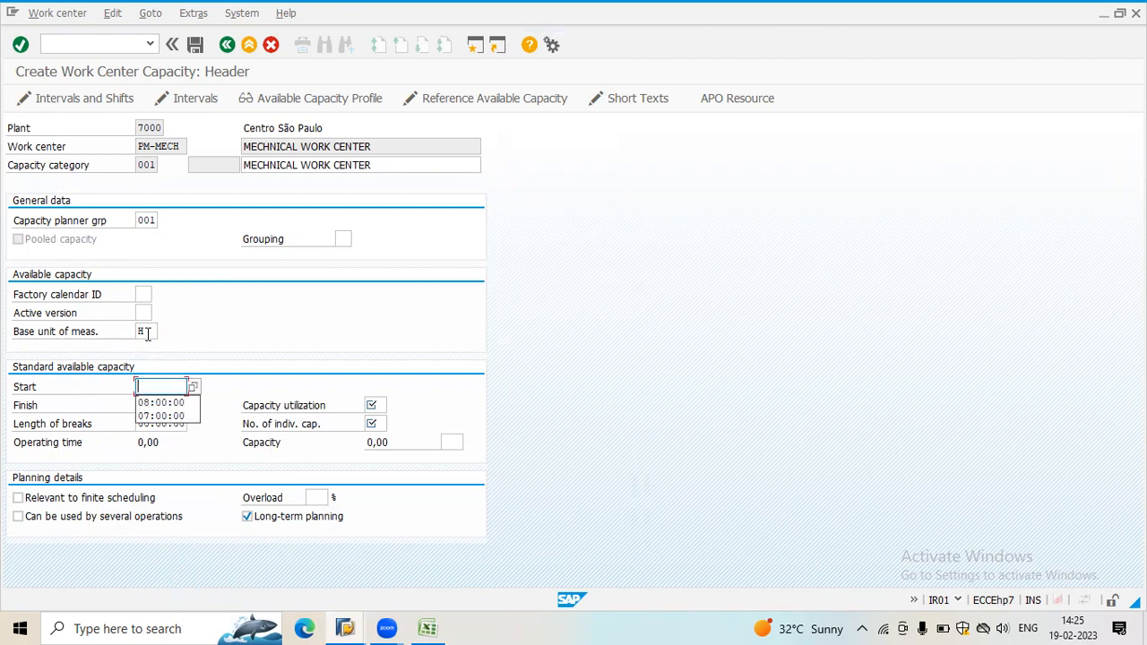
left_click(169, 402)
key("Tab")
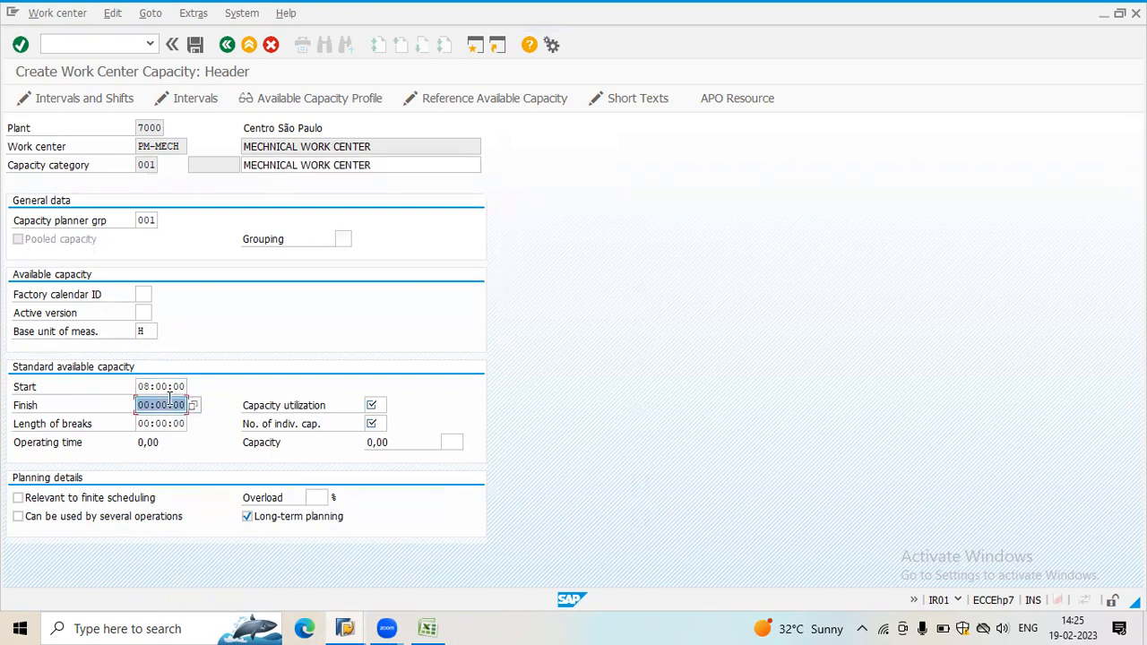
- Set the standard available capacity's finish time to 17:00:00 and the length of breaks to 01:00:00
type("1")
left_click(154, 419)
key("Tab")
key("Tab")
type("01")
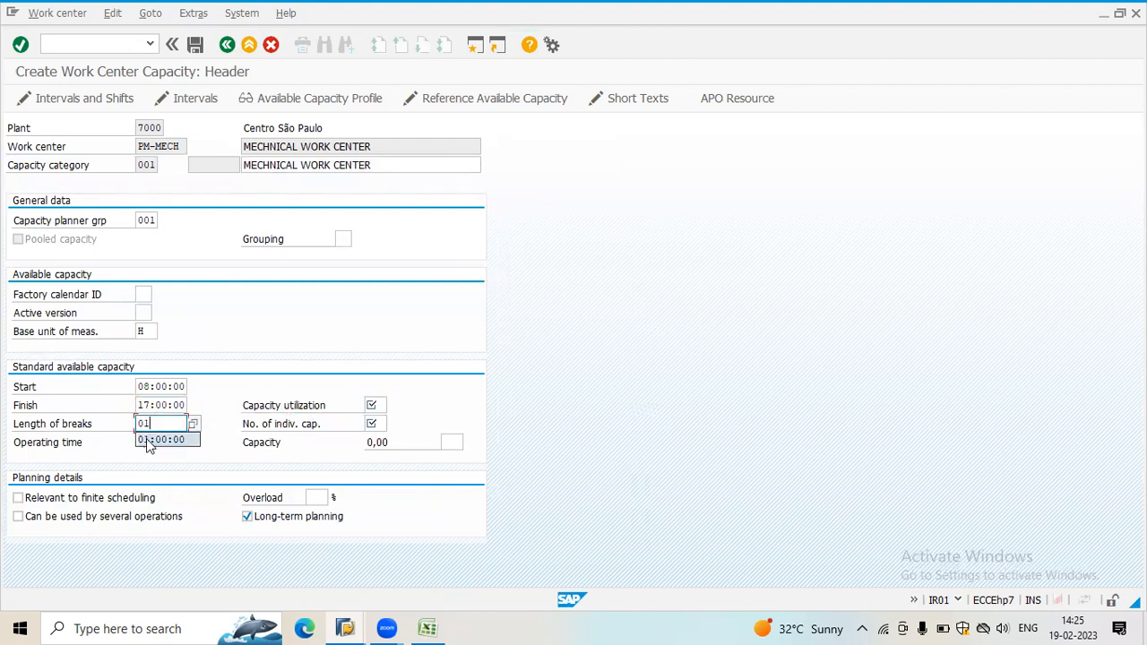
left_click(154, 443)
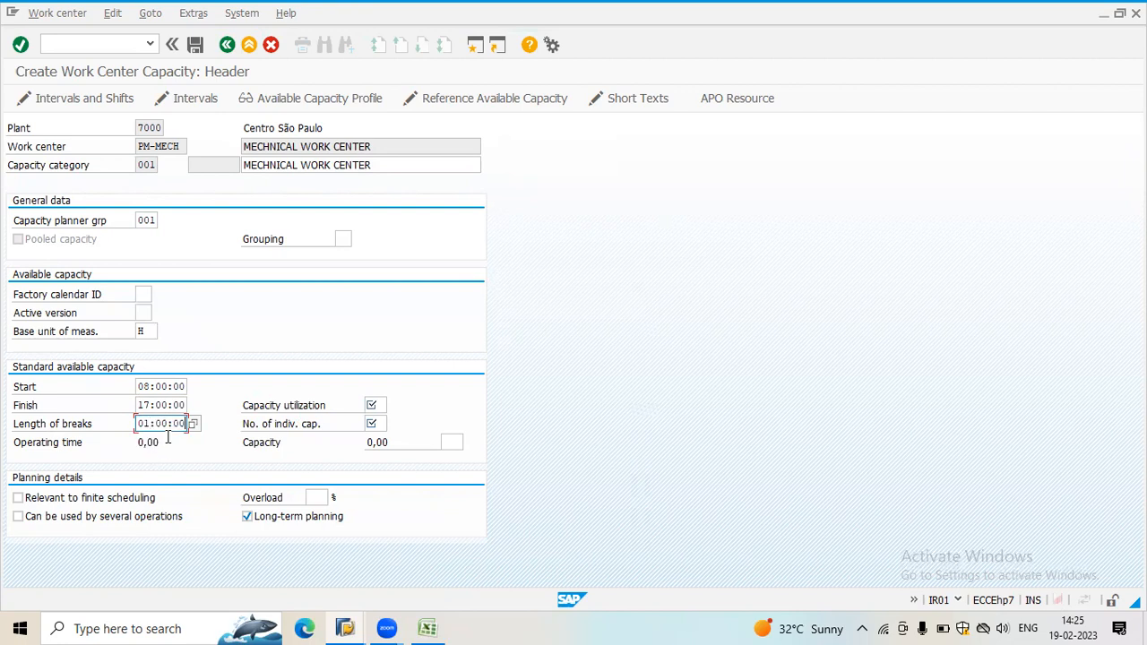
- Set capacity utilization to 100 and the number of individual capacities to 4, and return to the capacity overview
left_click(373, 404)
type("100")
key("Tab")
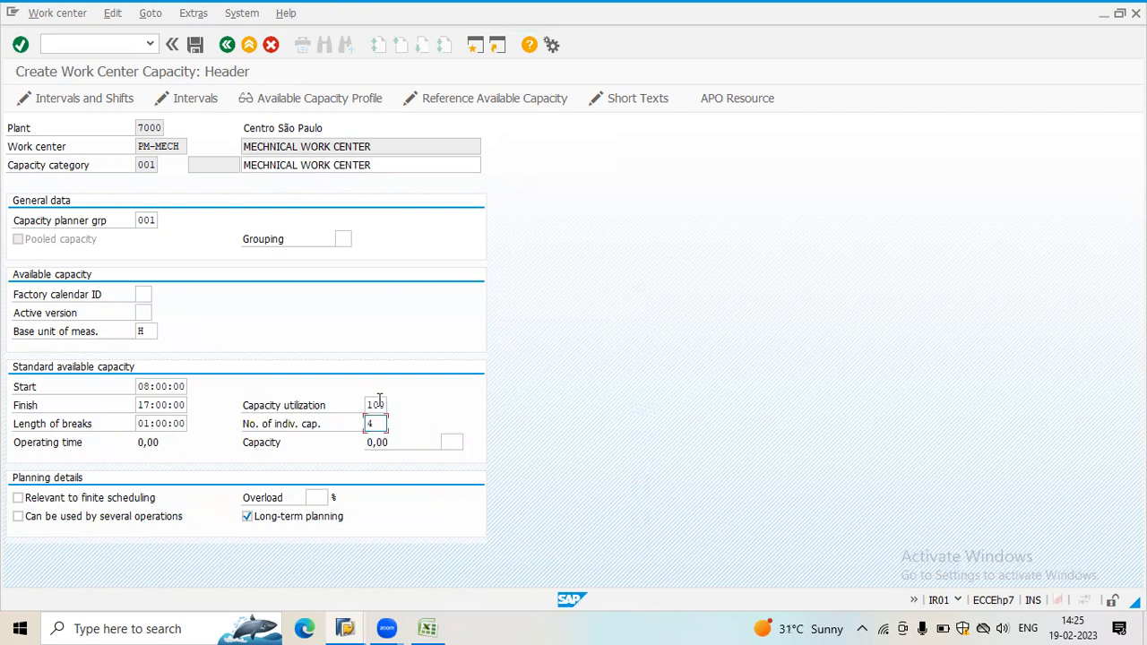
key("F3")
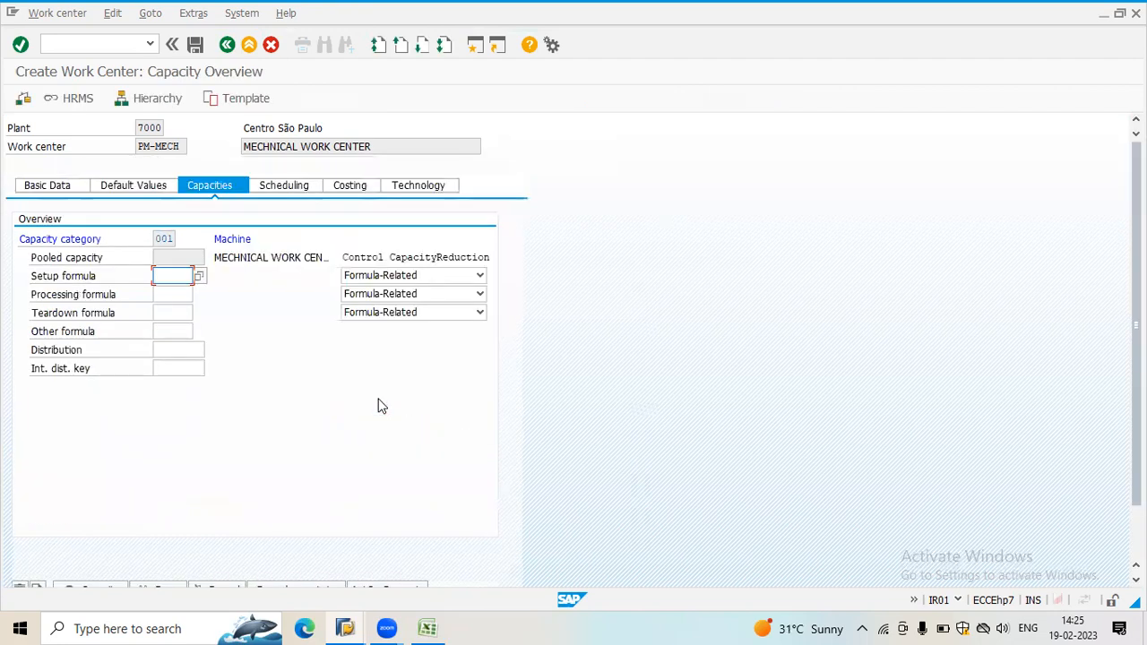
- Reopen the header of capacity category 001 to check its calculated operating time and capacity, and return to the overview
double_click(163, 240)
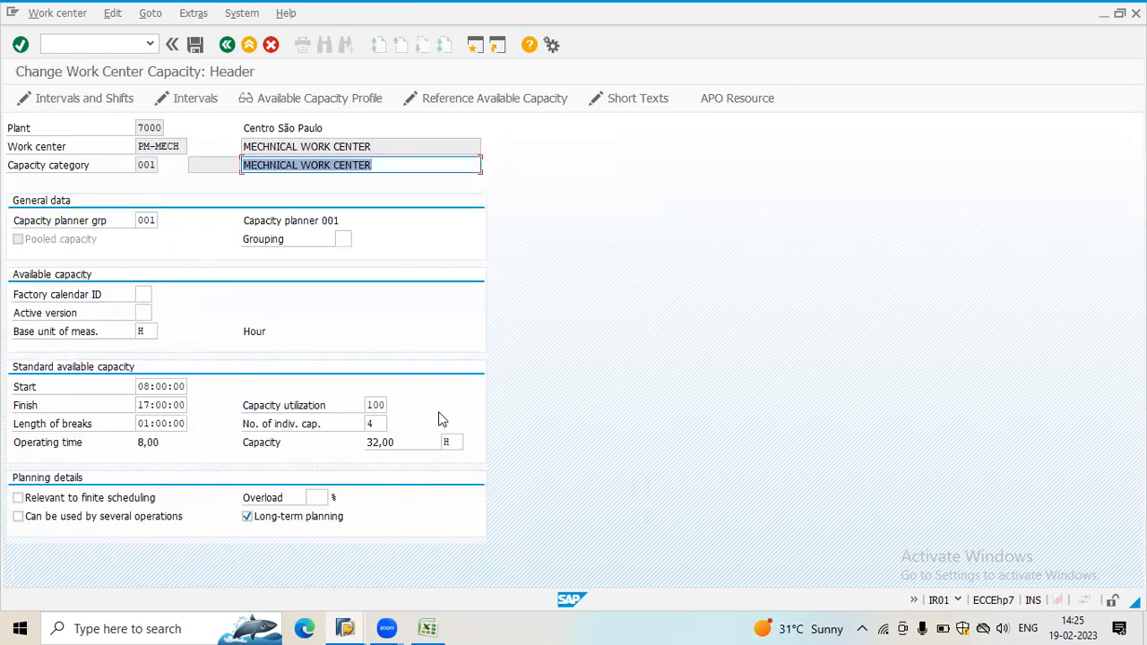
left_click(377, 426)
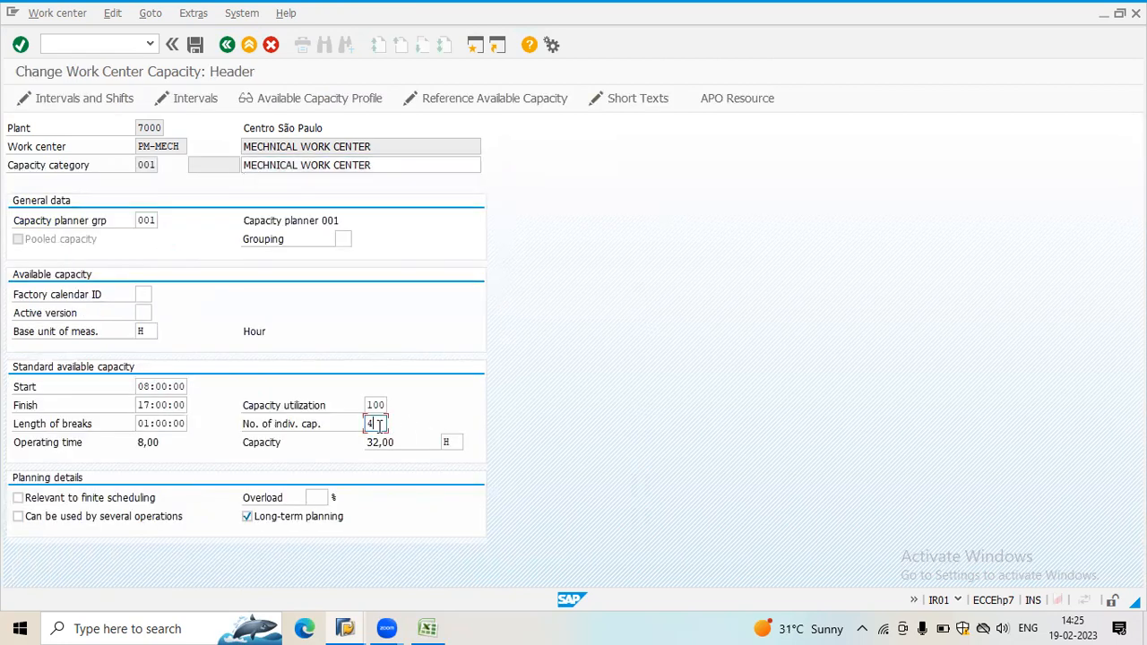
left_click(141, 442)
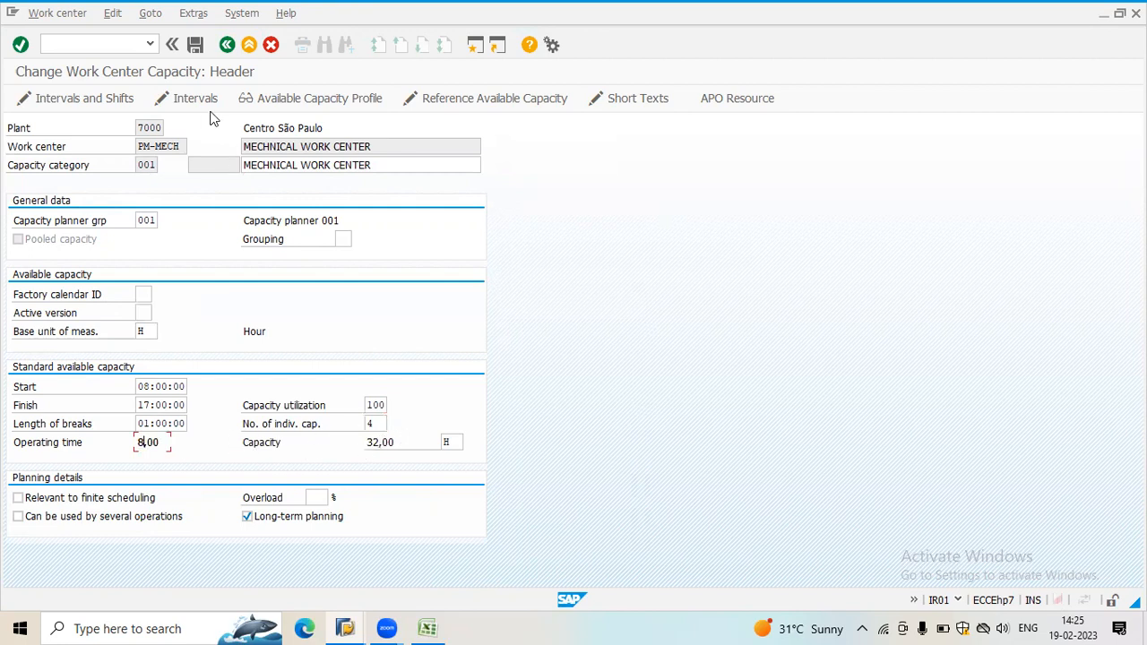
left_click(230, 47)
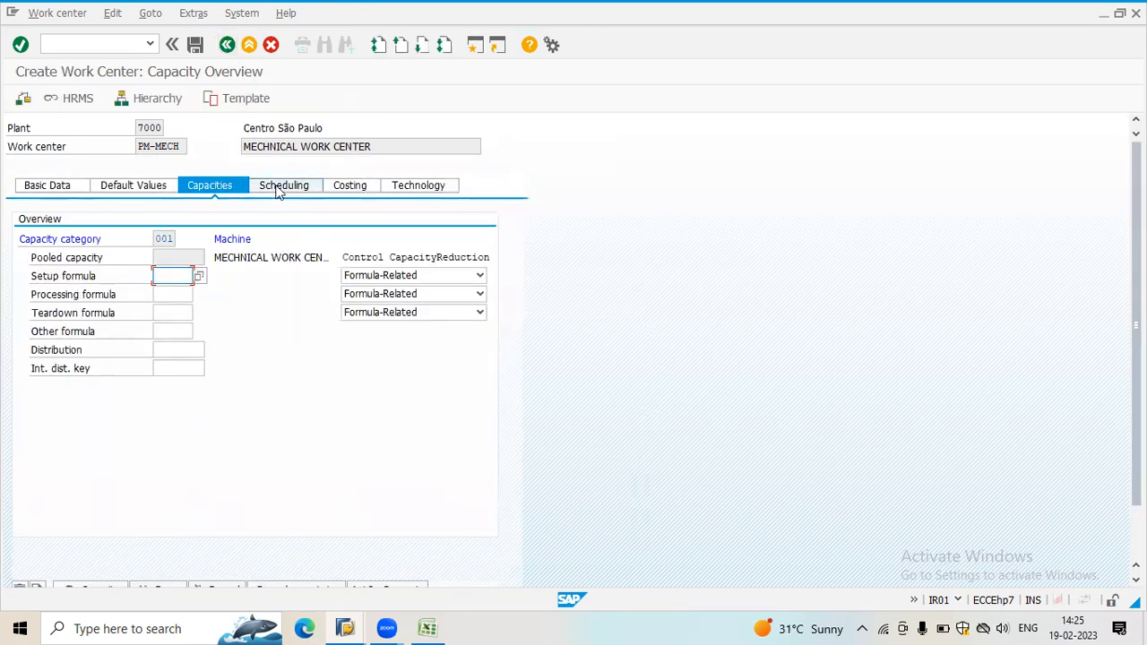
- Set the work center's scheduling basis to capacity category 001 and its other formula to SAP008
left_click(279, 189)
type("001")
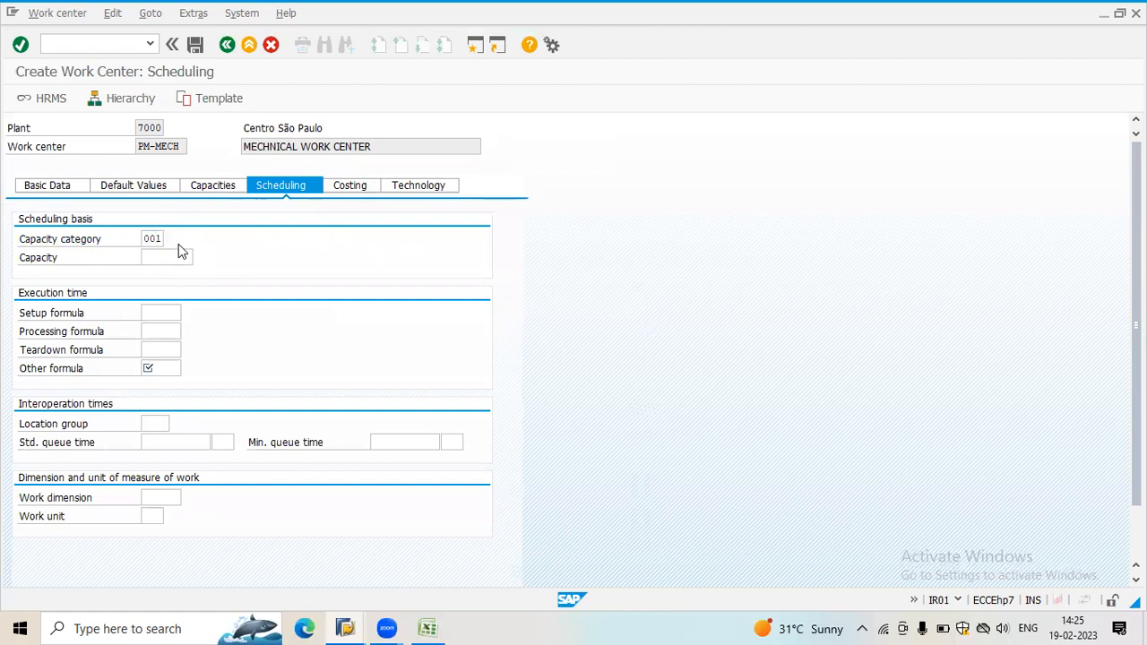
key("Return")
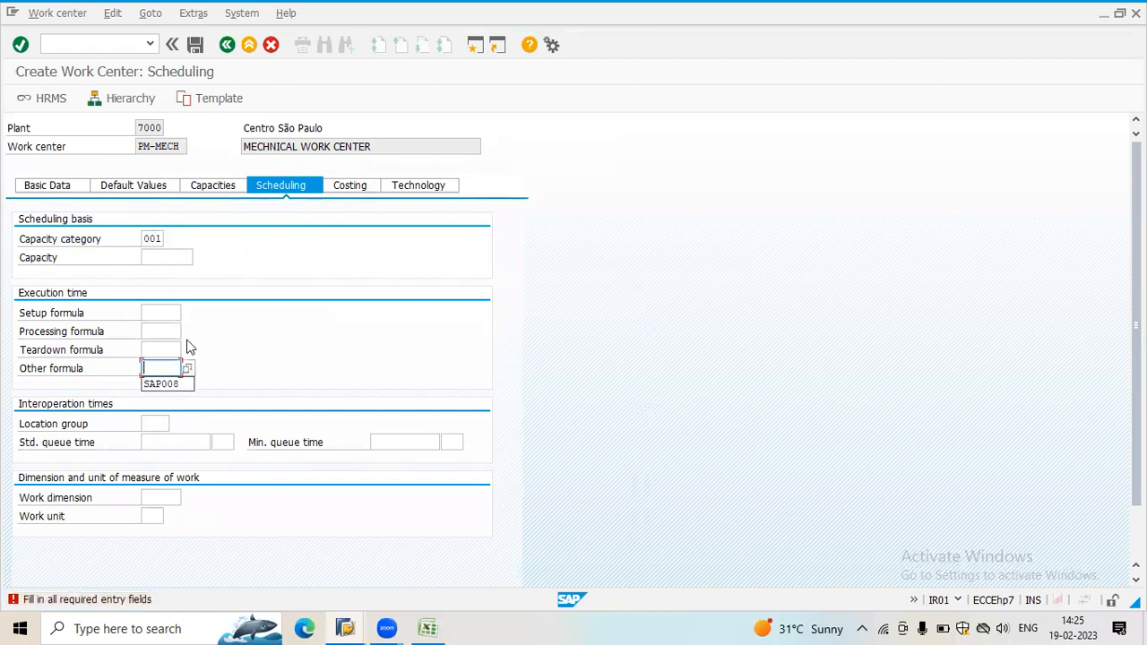
left_click(160, 384)
key("Return")
- Assign cost center 4300 to the work center, save it and leave work center creation
left_click(346, 187)
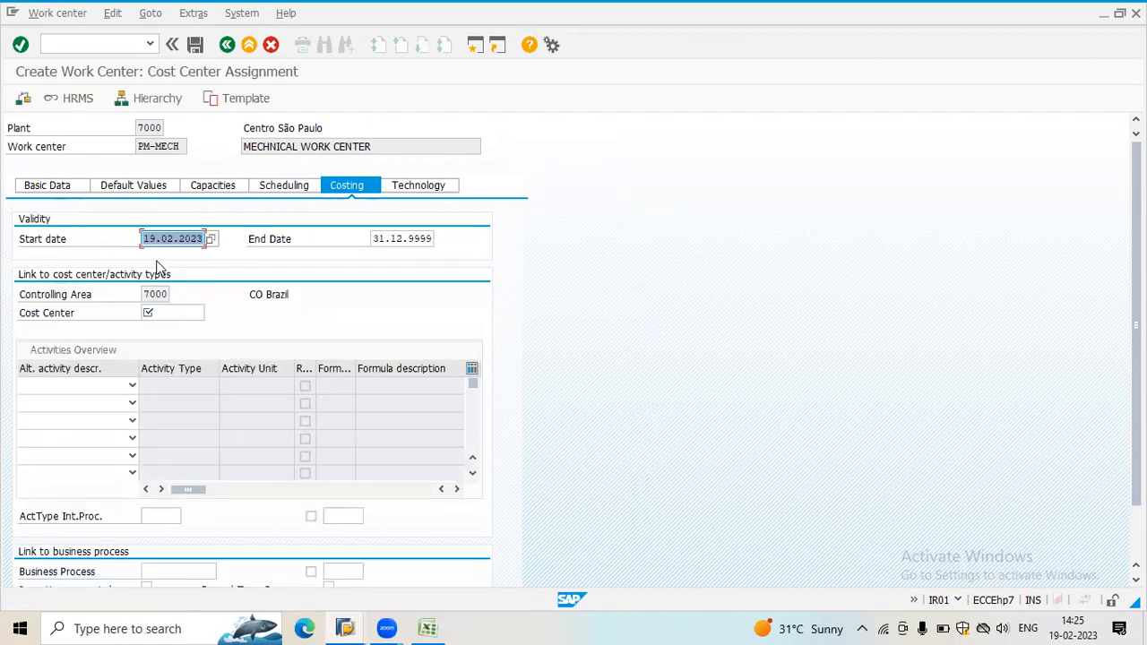
left_click(164, 312)
type("4300")
key("Return")
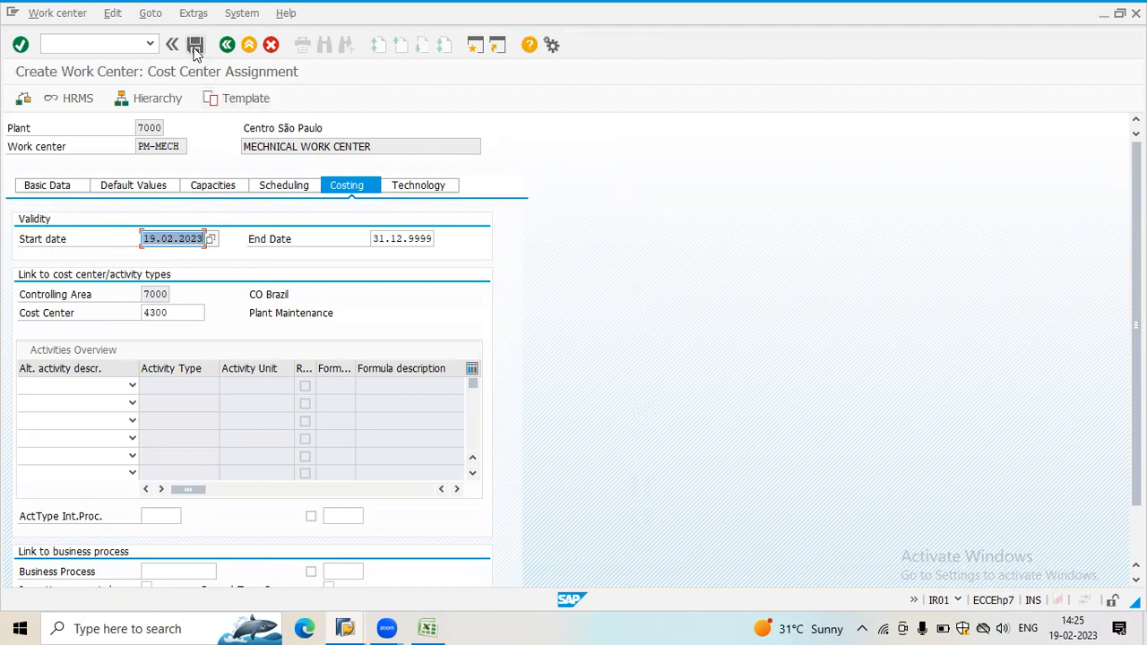
left_click(196, 50)
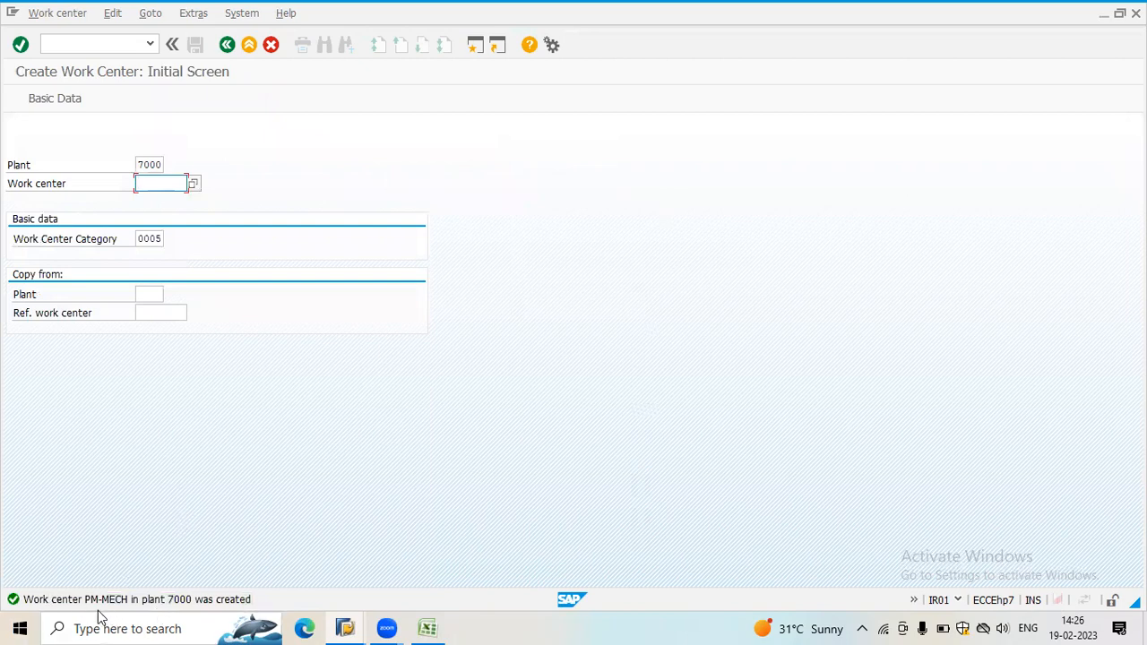
left_click(228, 45)
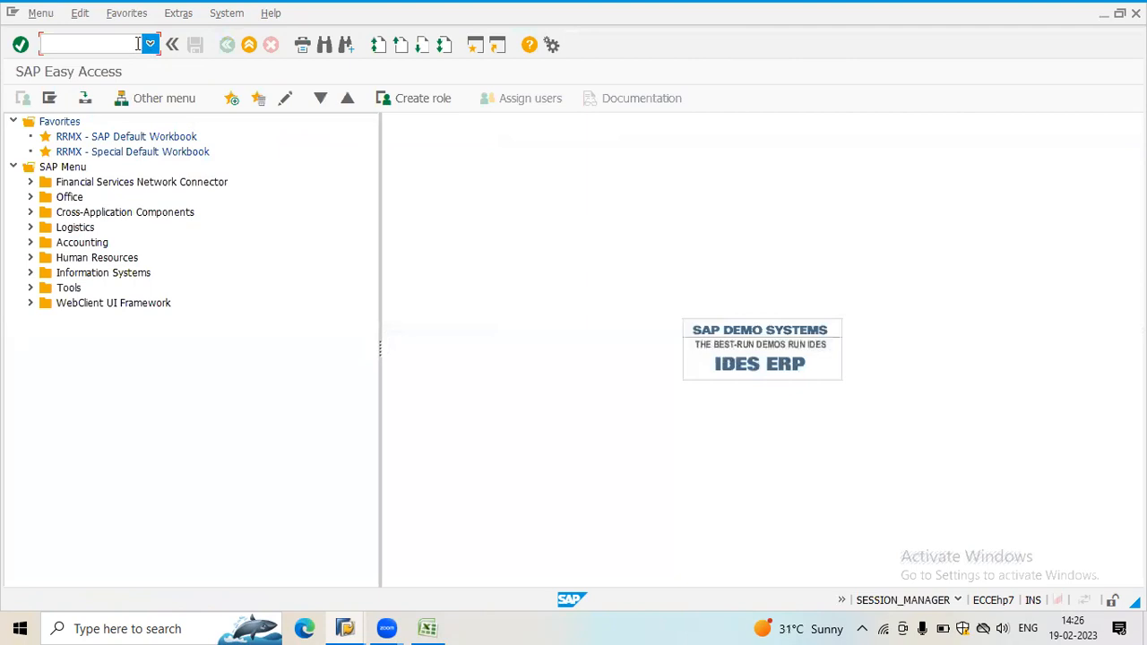
- Open equipment 20000085 for changing with transaction IE02
type("i")
key("Return")
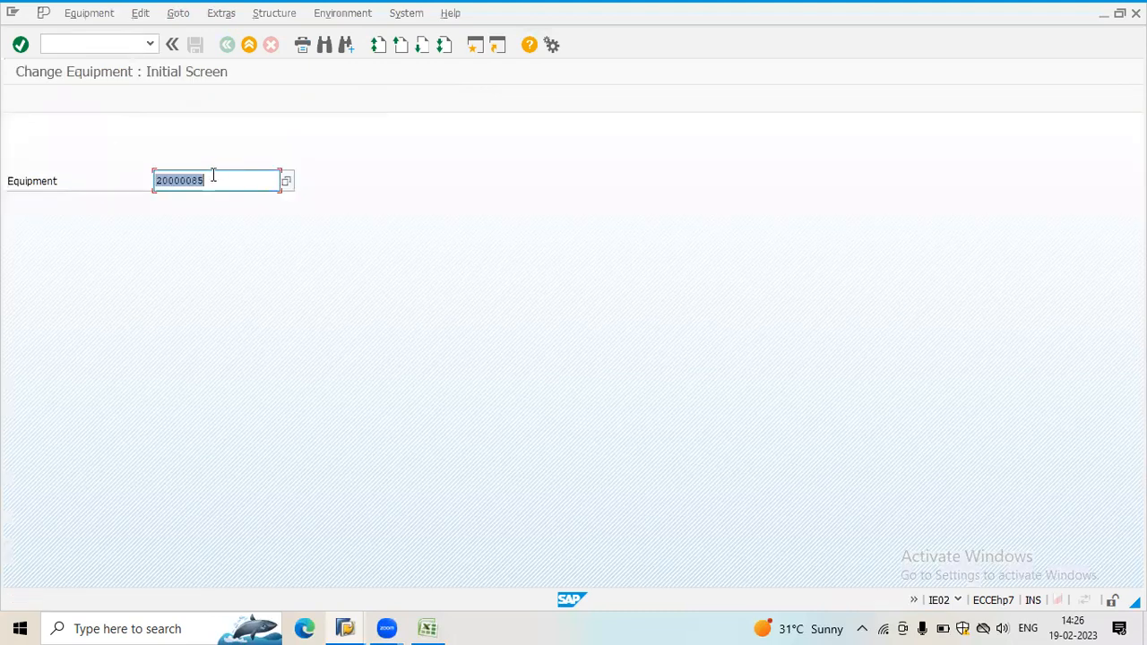
left_click(214, 175)
key("Return")
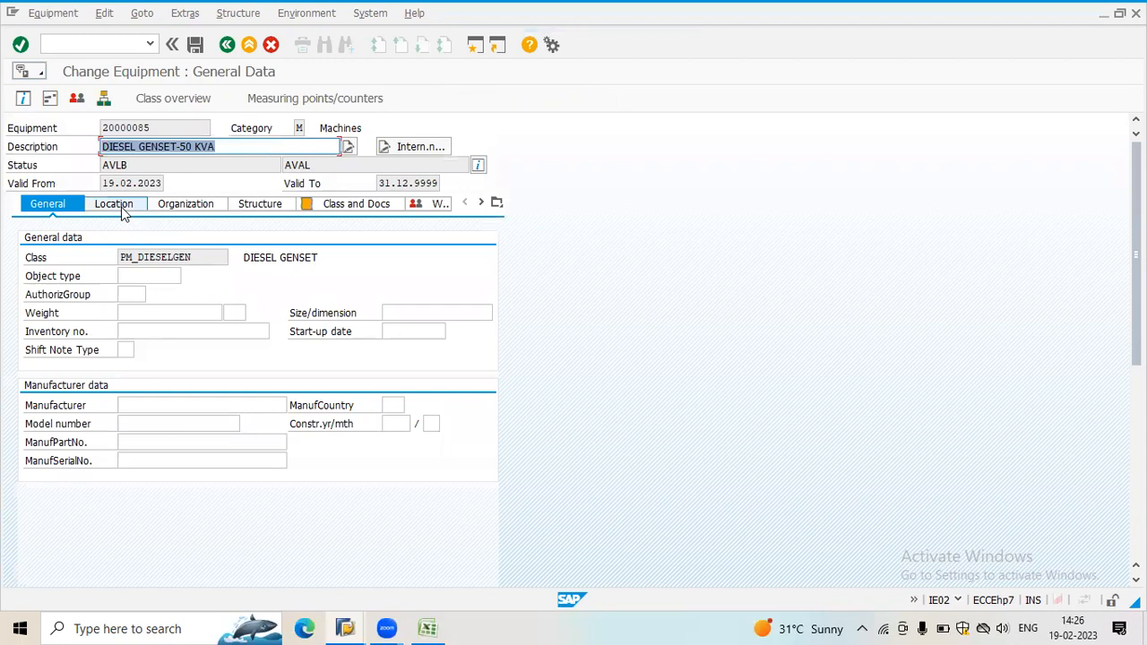
- Assign work center PM-MECH in the equipment's location data
left_click(114, 204)
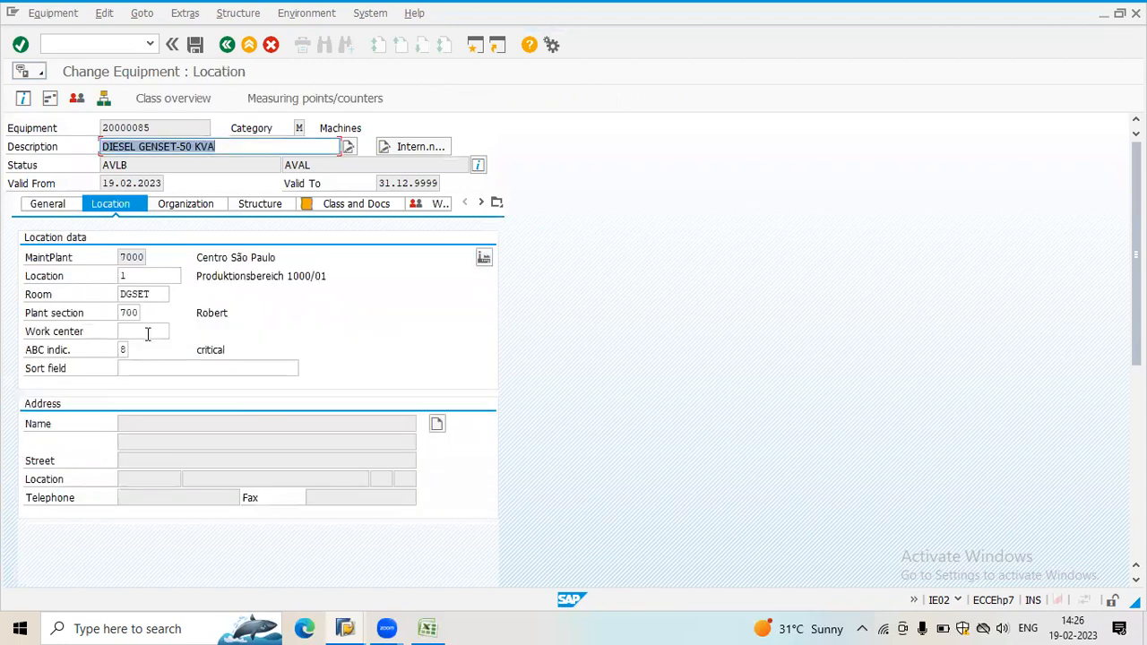
left_click(148, 333)
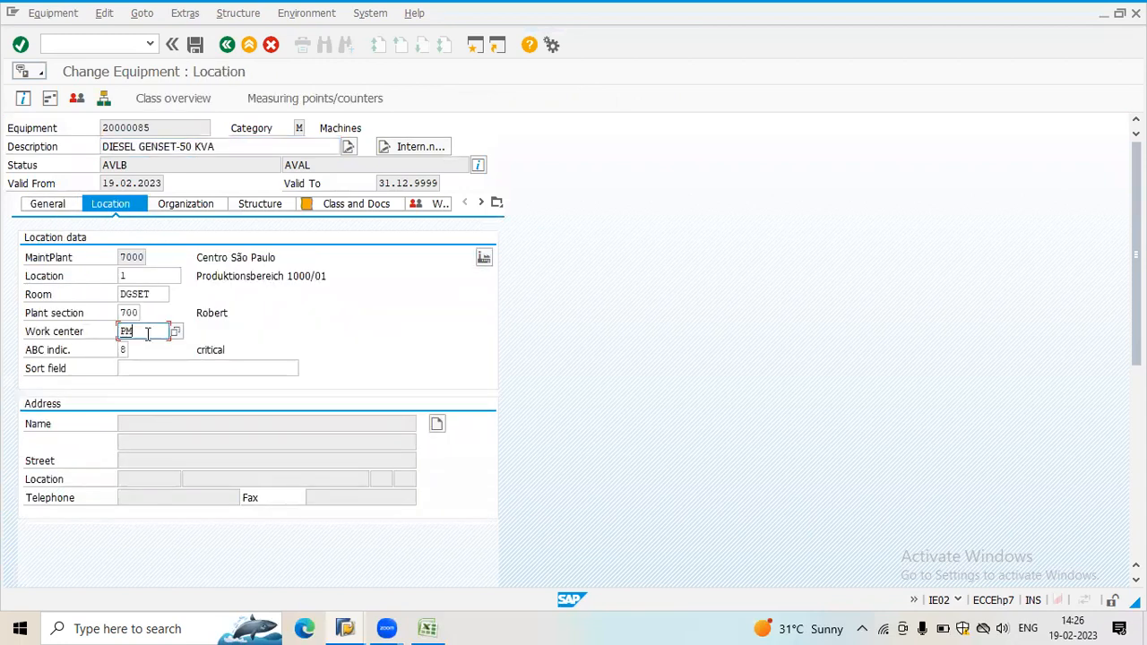
type("PM-MECH")
key("Return")
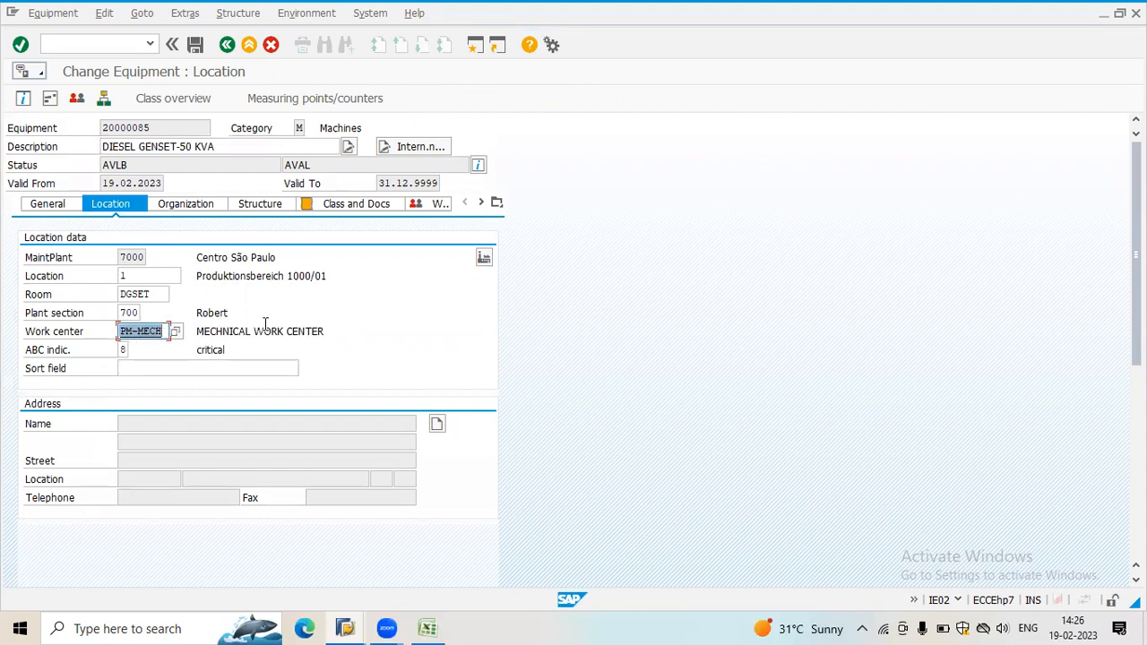
left_click(265, 328)
- Assign main work center PM-MECH with plant 7000 in the equipment's organization data, save the equipment and leave the transaction
left_click(179, 205)
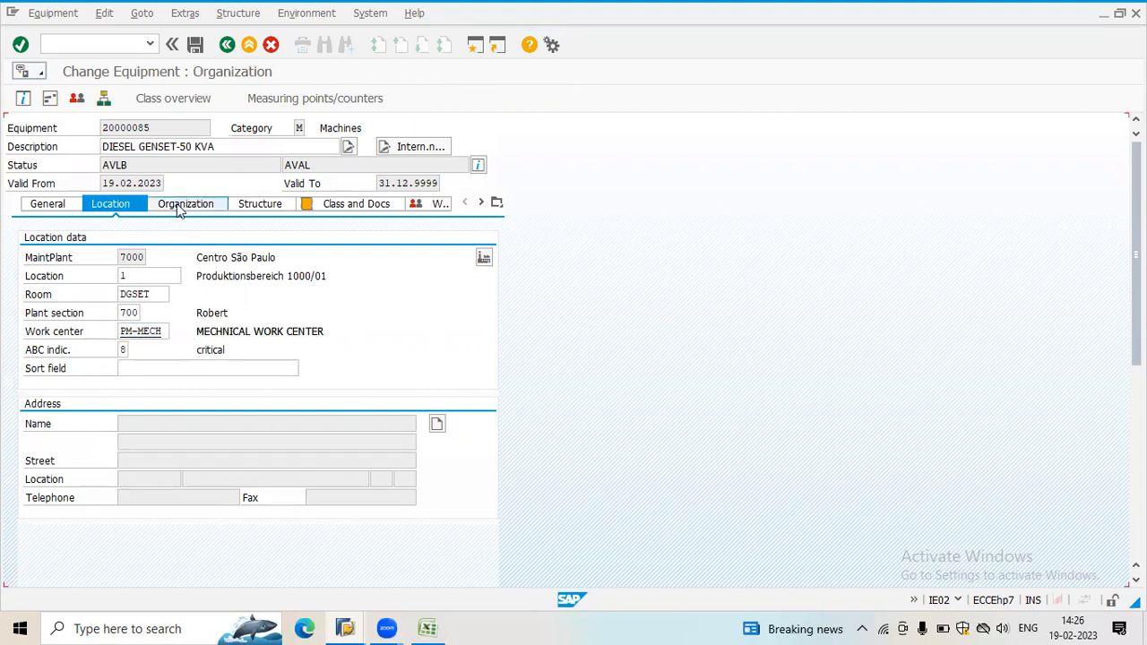
left_click(146, 457)
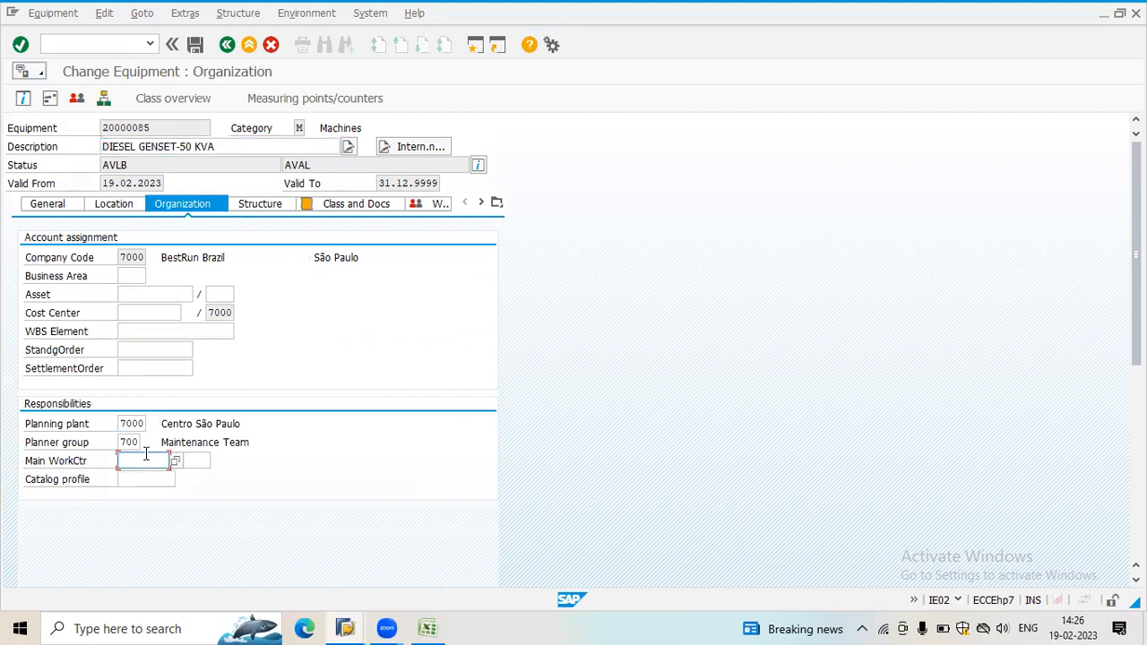
type("pM")
key("BackSpace")
key("BackSpace")
type("PM-MECH")
key("Tab")
type("7000")
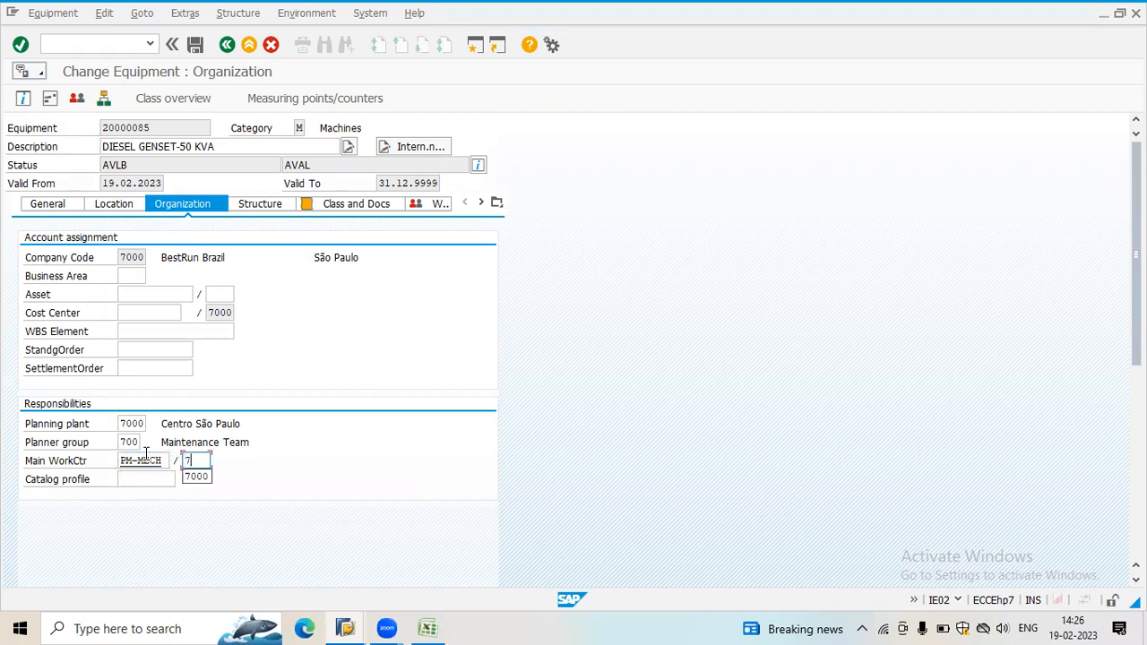
key("Return")
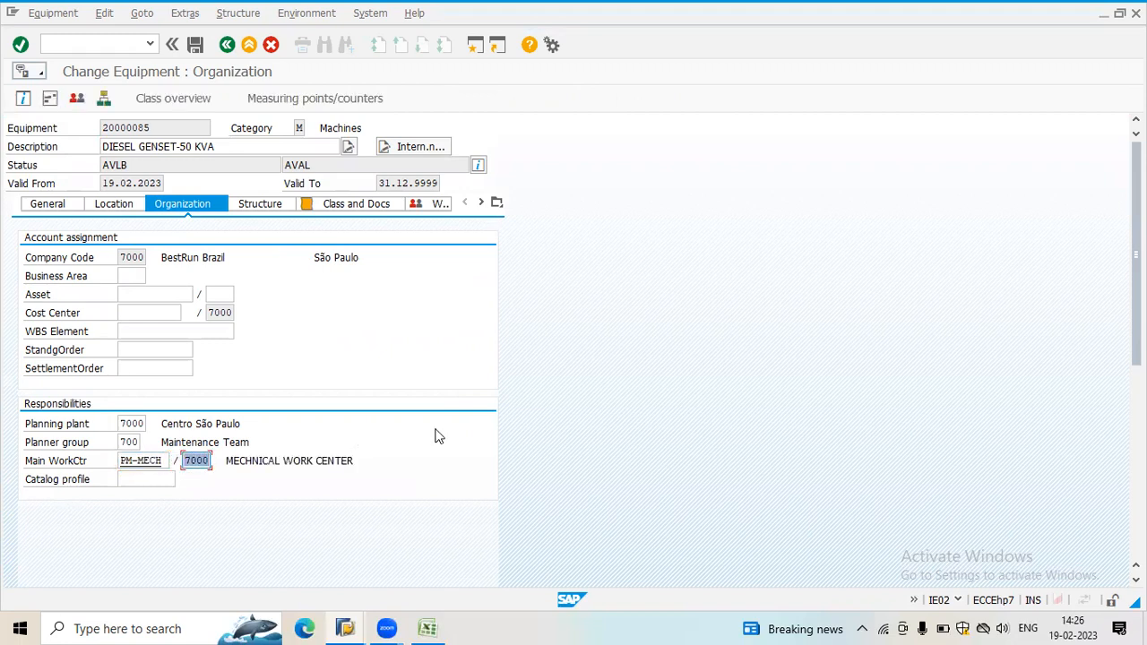
left_click(195, 45)
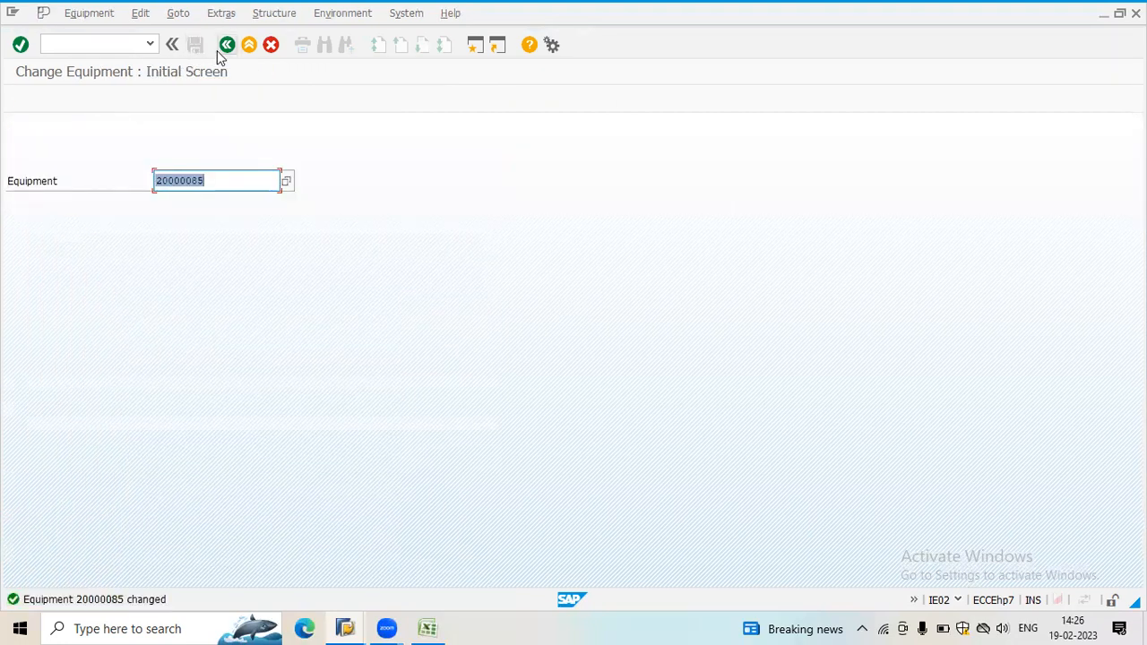
left_click(227, 47)
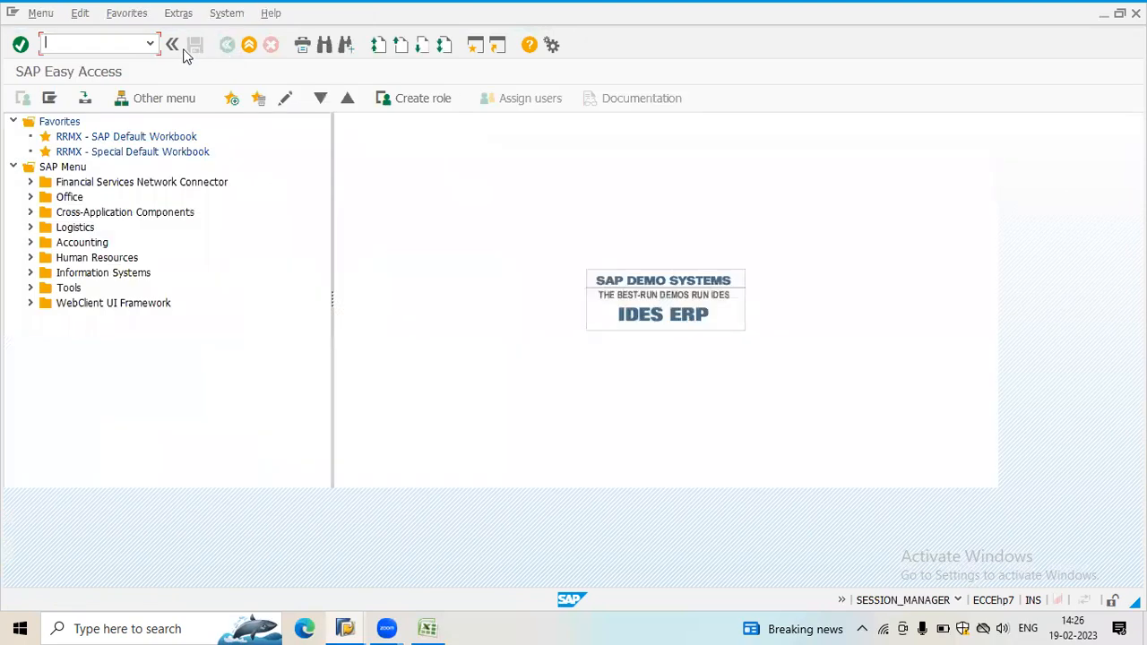
- Start functional location creation with transaction IL01
left_click(98, 47)
type("IL01")
key("Return")
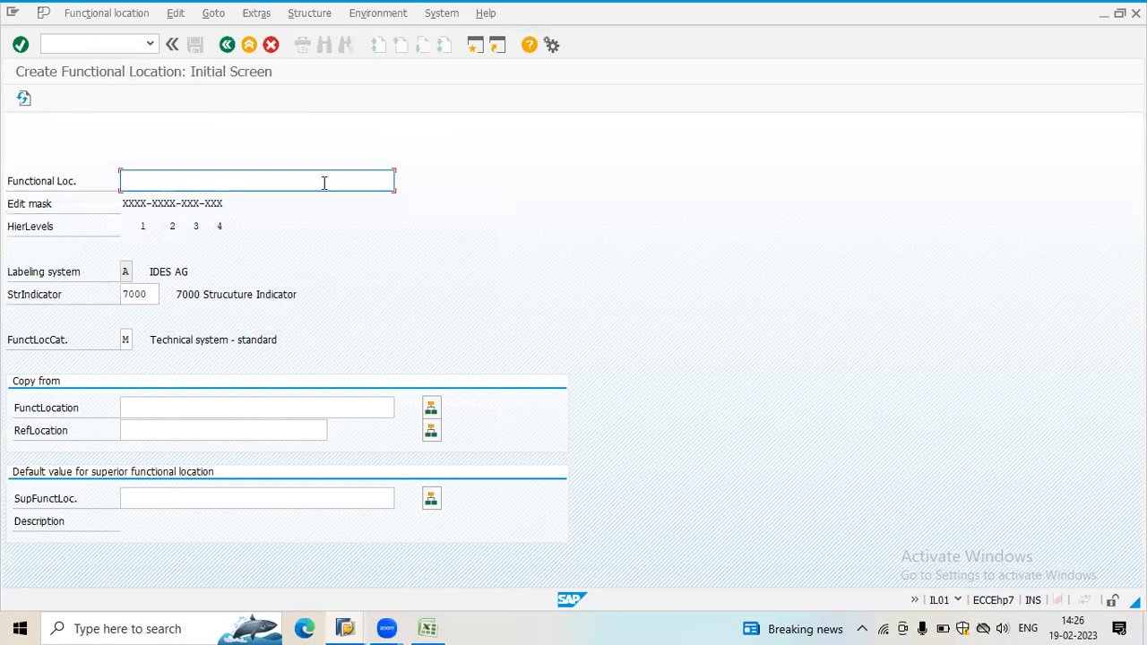
- Enter 7000-7000-MAN as the new functional location under structure indicator 7000 and continue to its master data
left_click(68, 301)
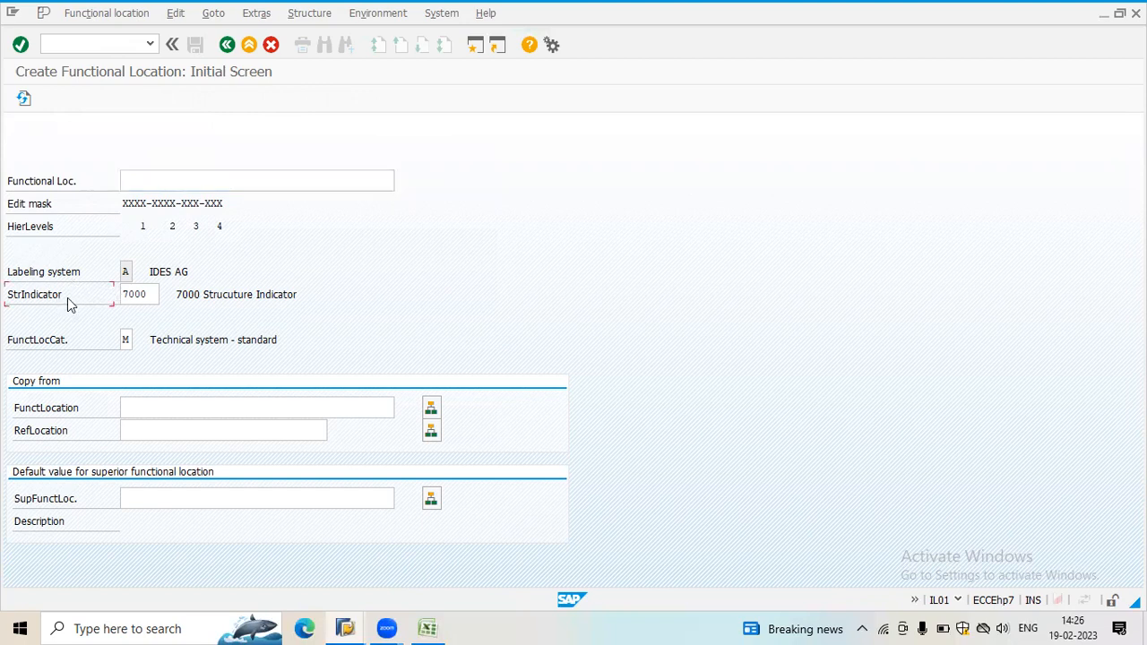
left_click(124, 339)
left_click(155, 296)
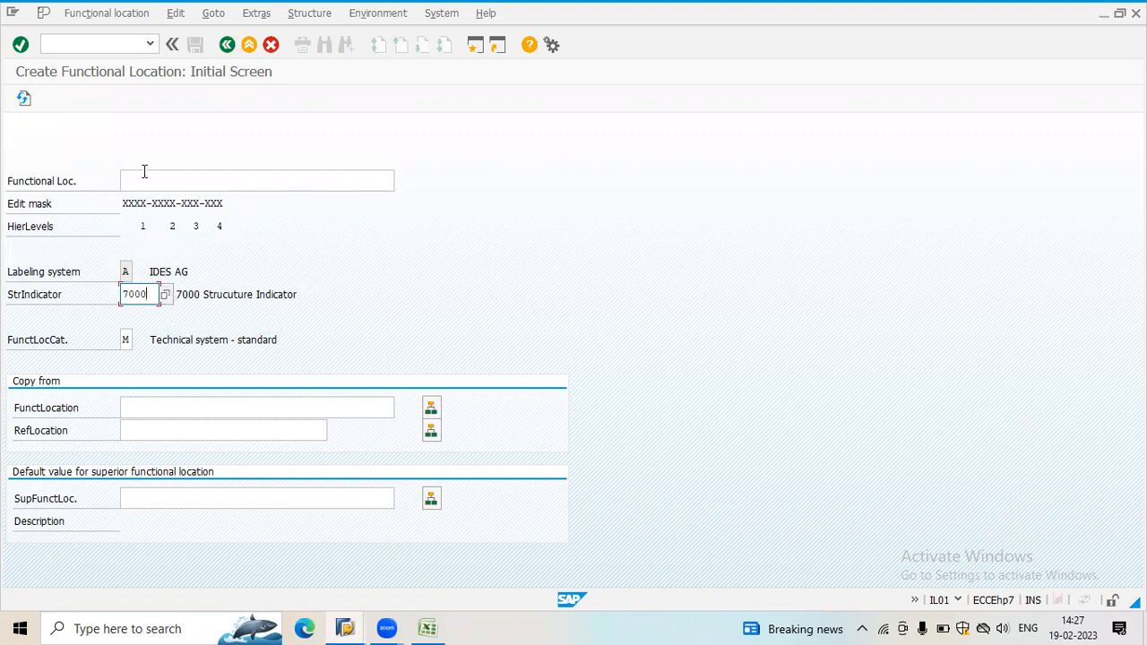
left_click(134, 181)
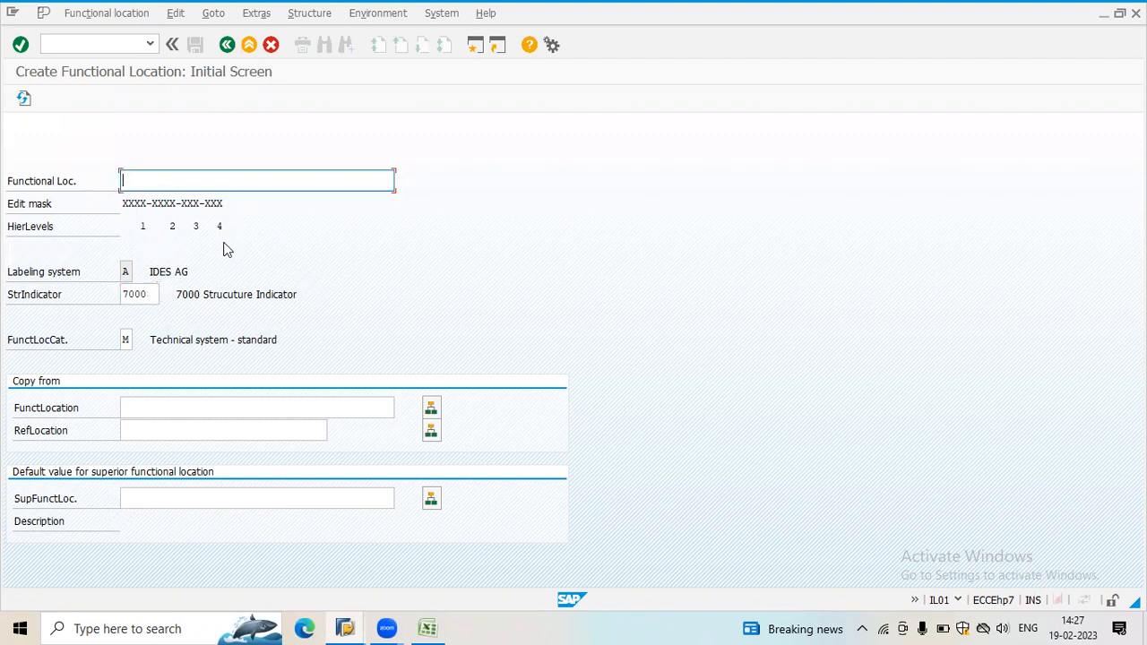
type("7000-")
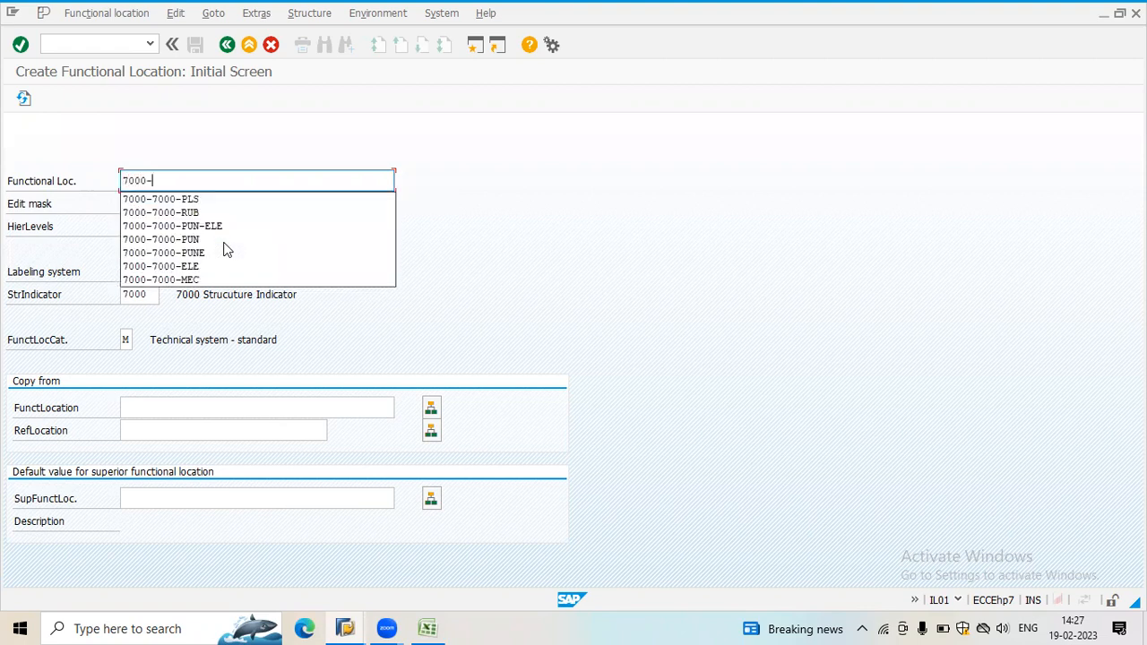
type("7000-")
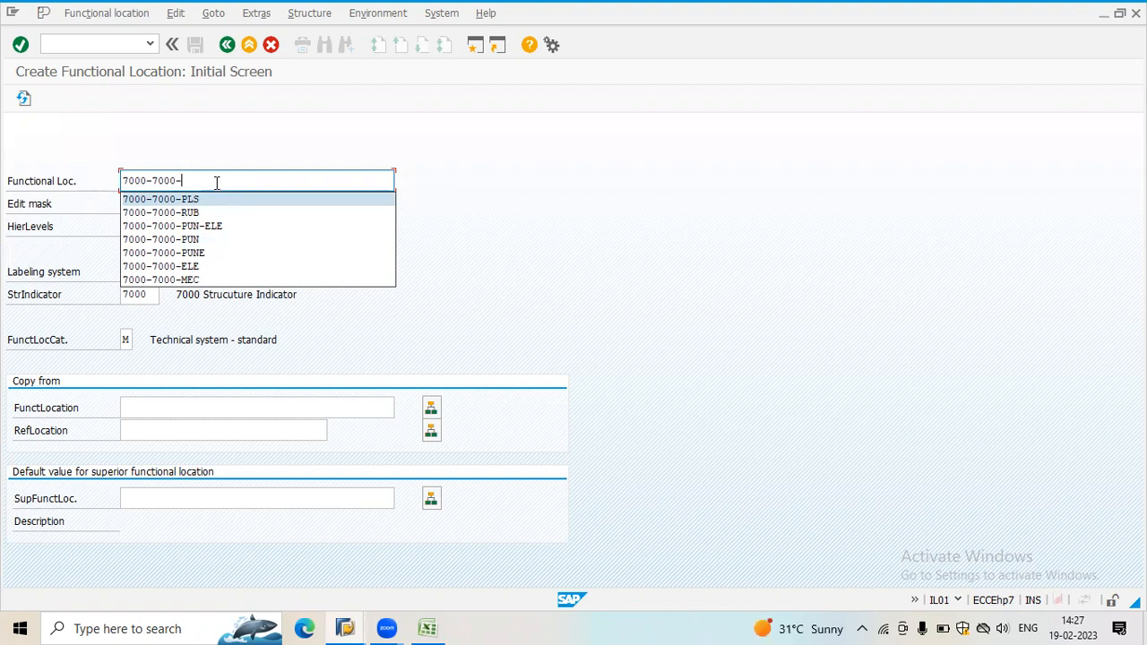
type("MAN")
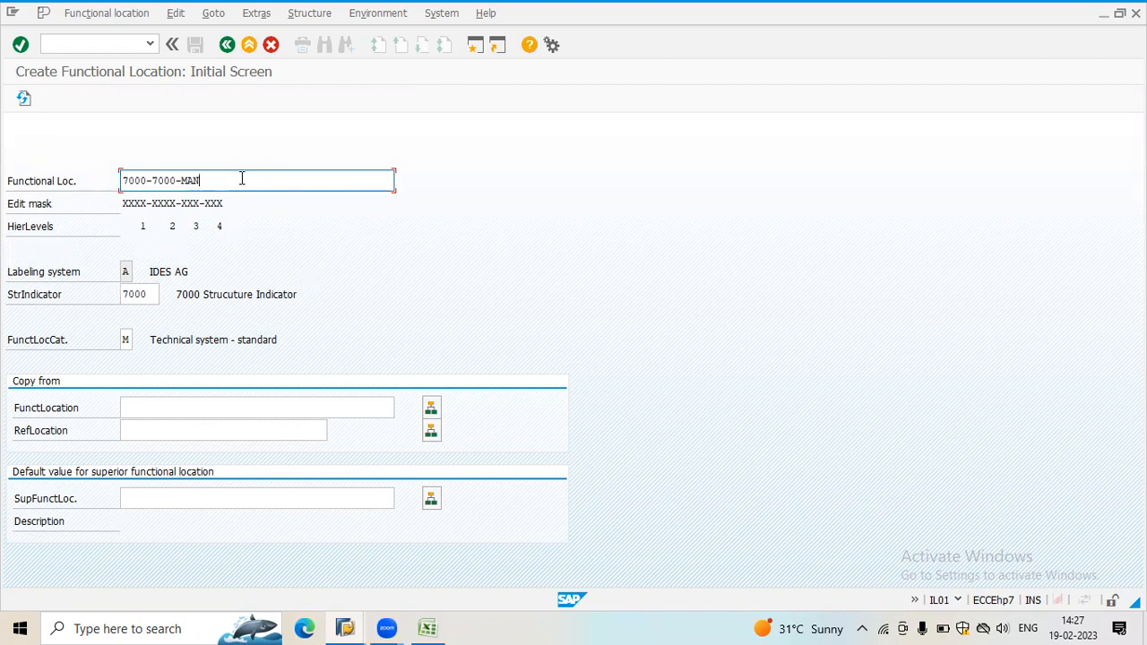
key("Return")
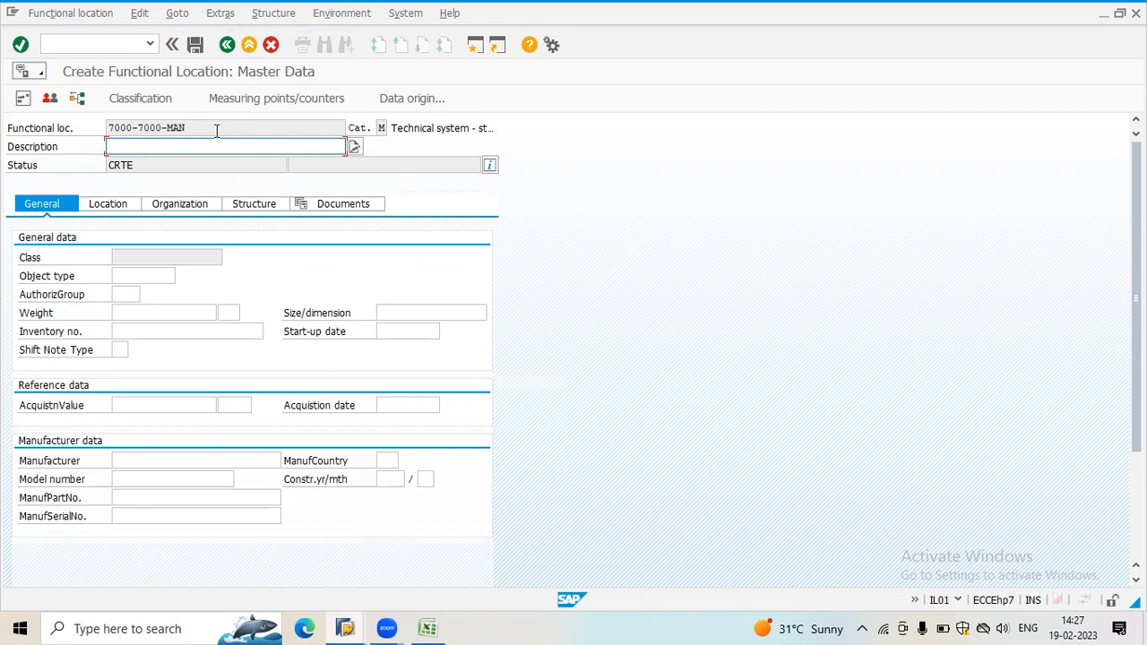
- Describe the new functional location as MANUFACTURING LOCATION
type("M")
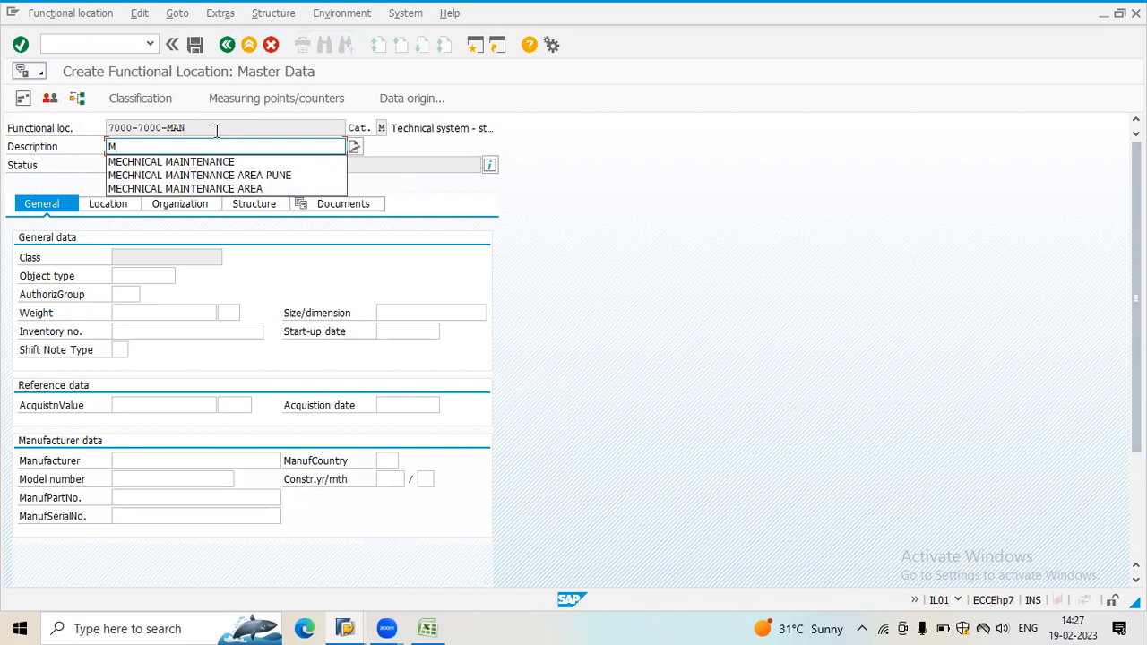
type("ANUFACTURING")
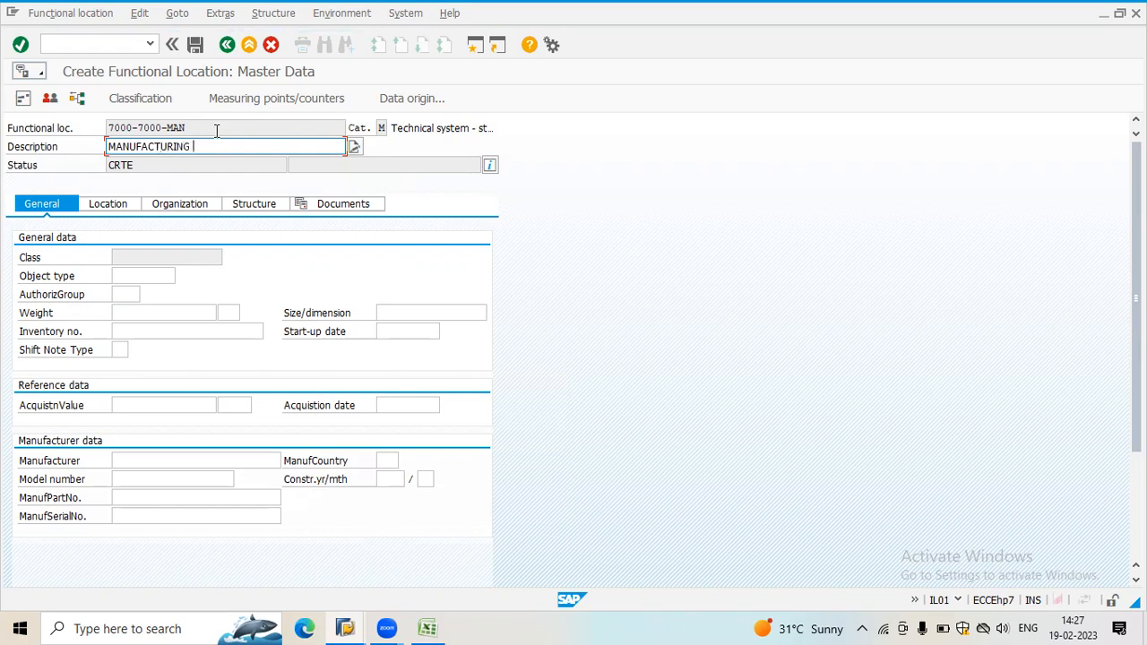
type(" LOCATION")
- Set the plant section to 700 in the functional location's location data
left_click(109, 206)
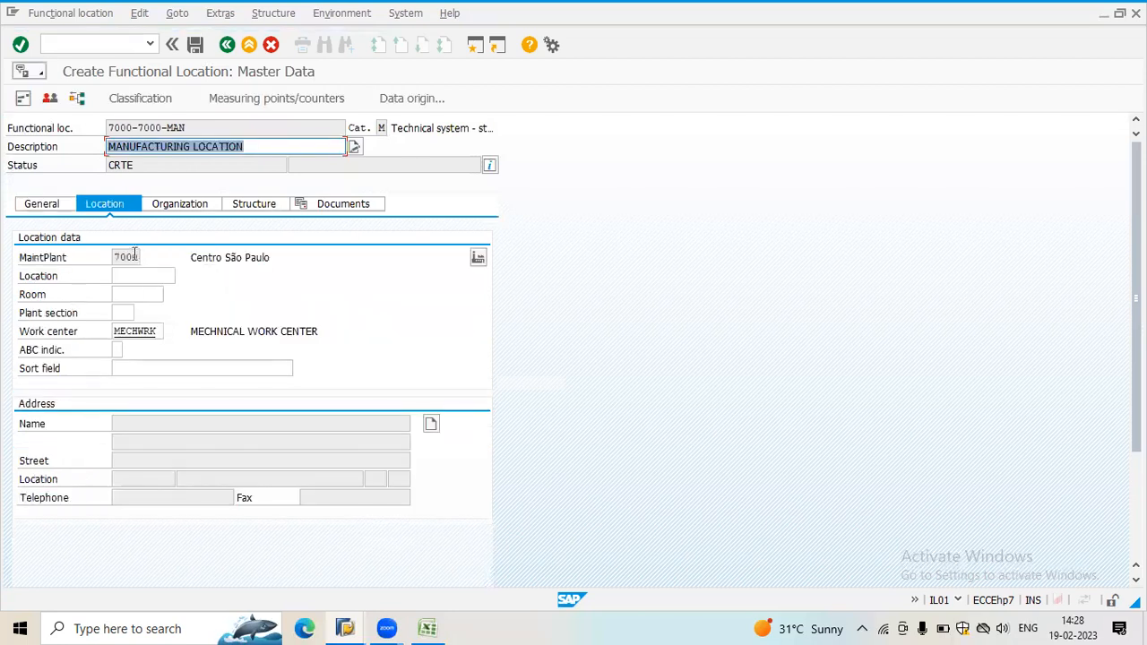
left_click(132, 257)
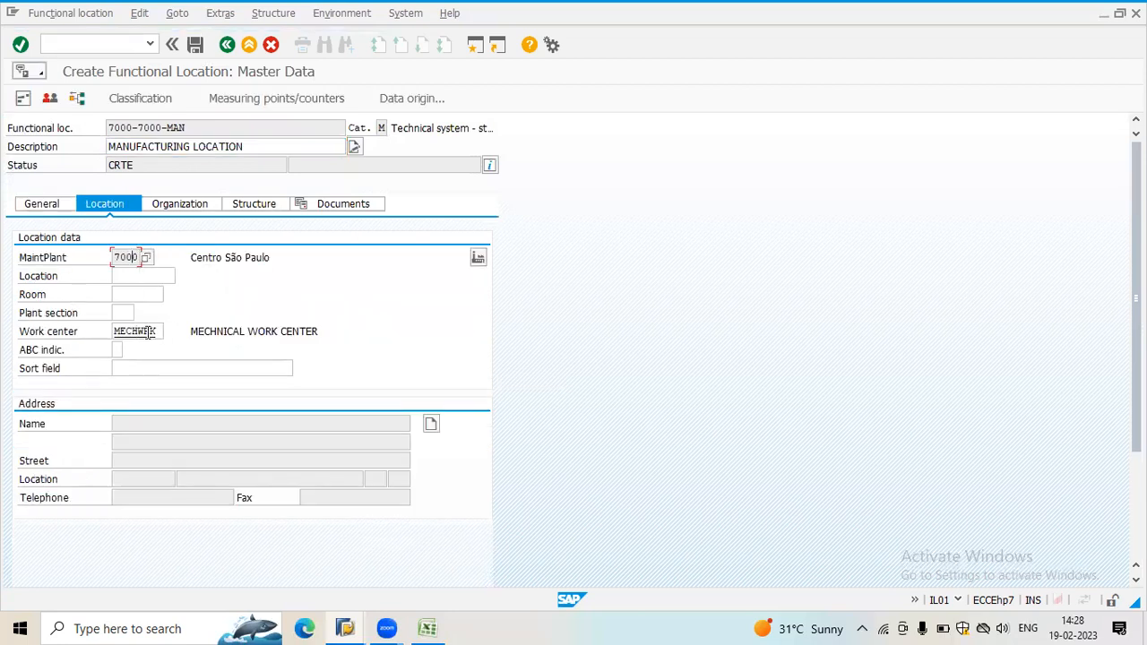
left_click(126, 278)
key("Tab")
key("BackSpace")
left_click(178, 292)
key("Tab")
type("700")
key("Return")
- Assign planner group 700 in the functional location's organization data
left_click(182, 206)
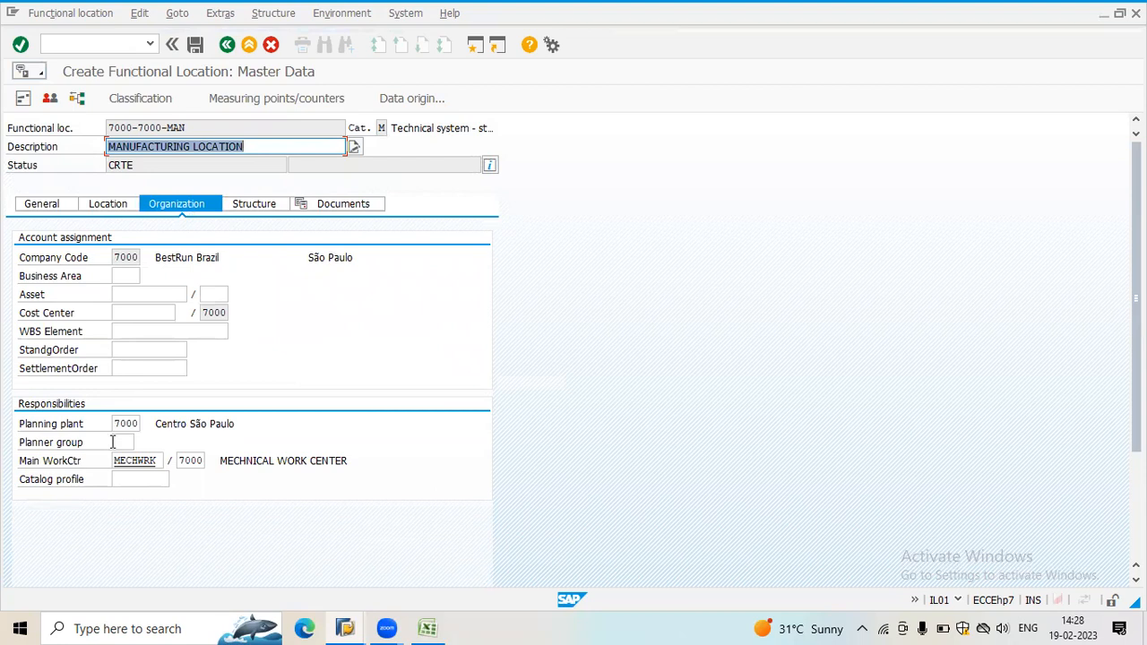
left_click(116, 441)
type("100")
key("Return")
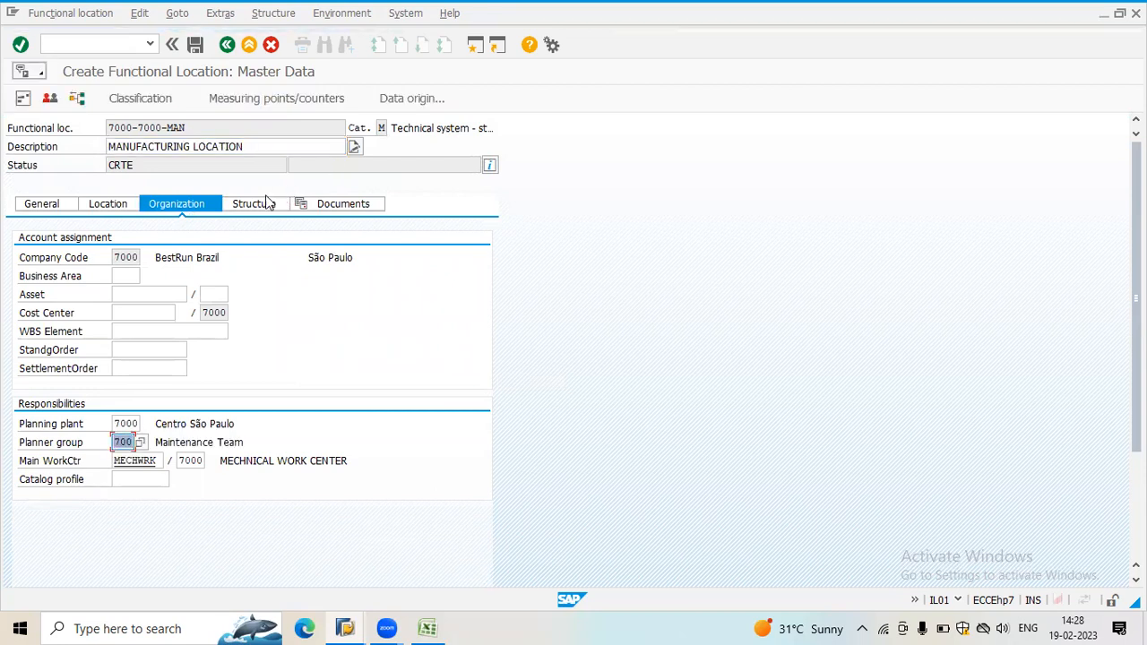
- Check the superior functional location in the structure data, save the new functional location and leave the transaction
left_click(258, 202)
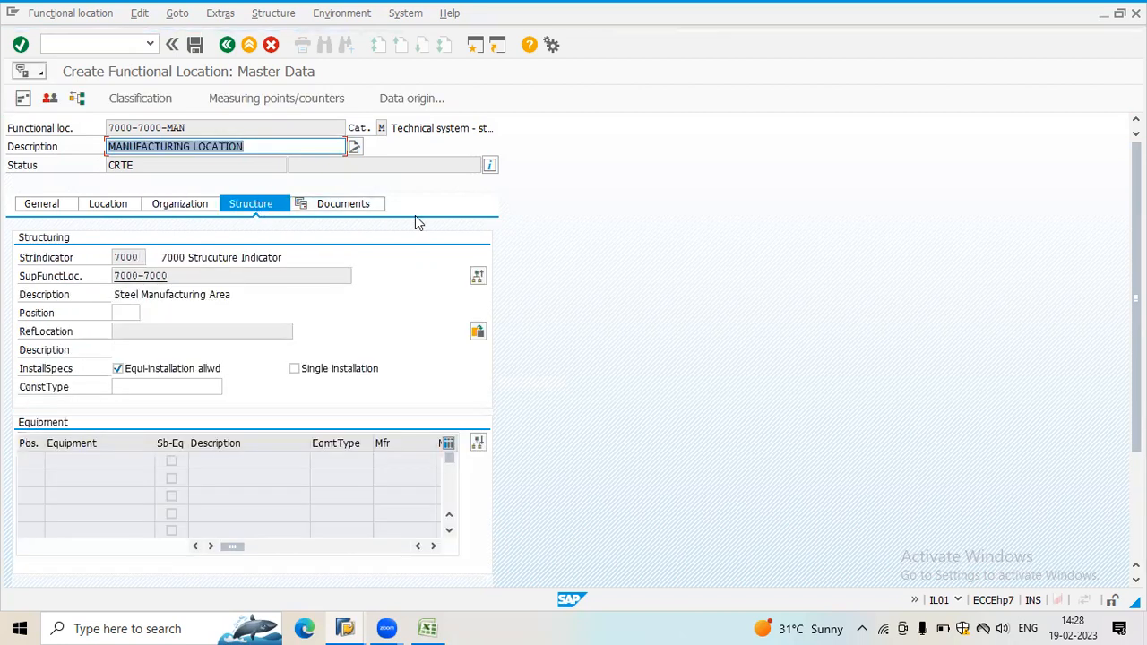
left_click(477, 275)
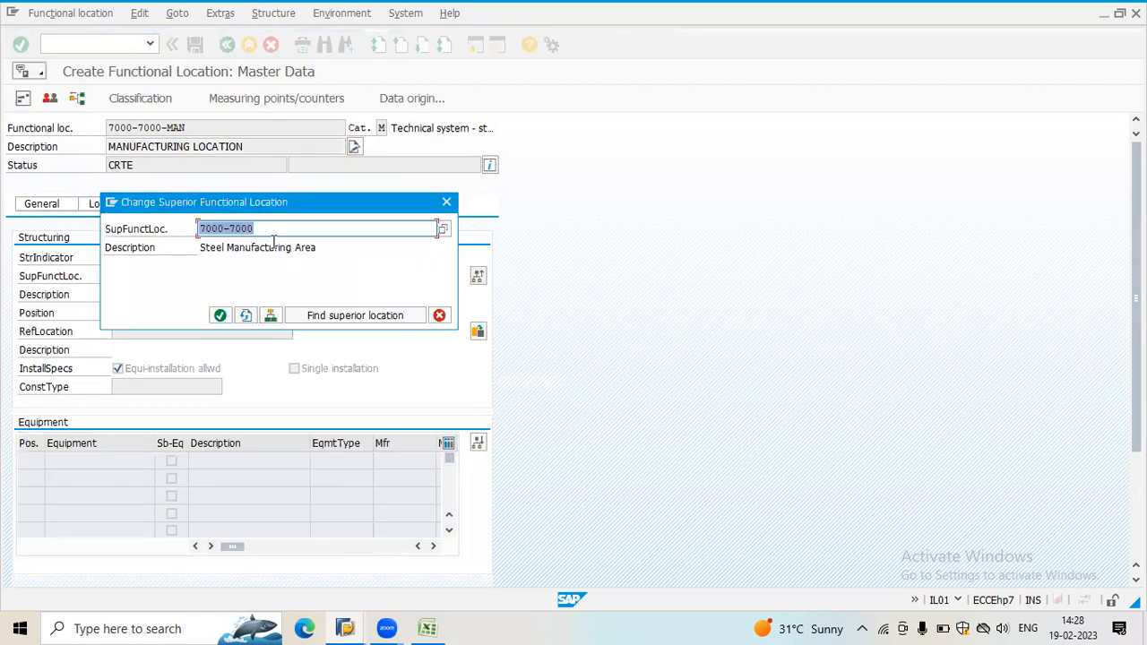
left_click(267, 231)
left_click(439, 315)
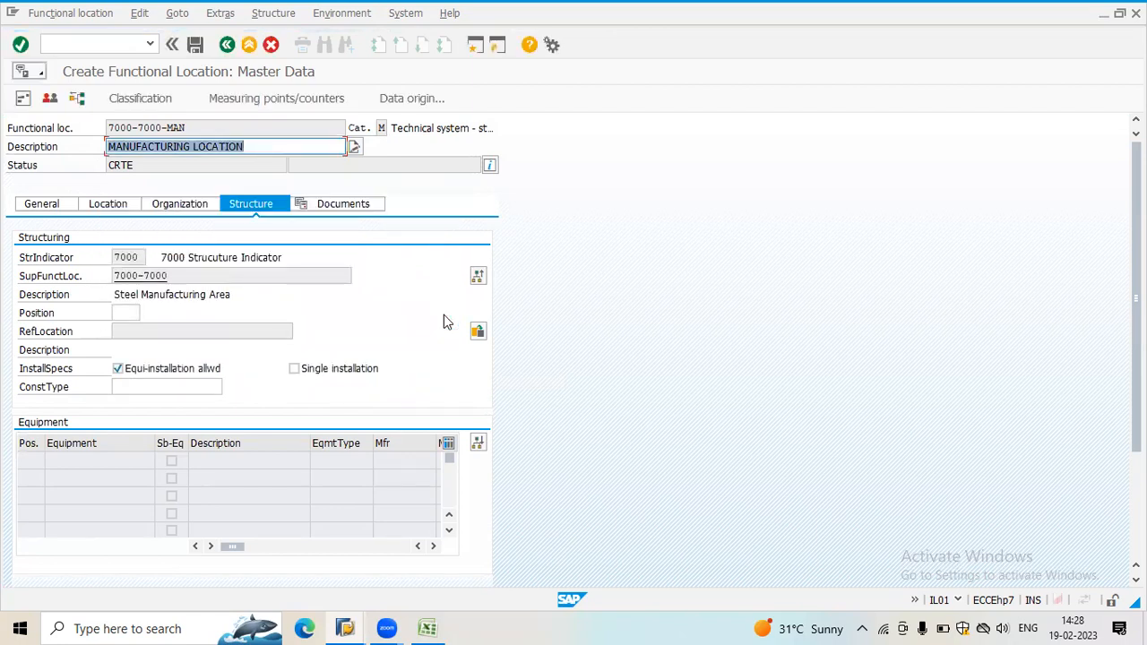
left_click(195, 47)
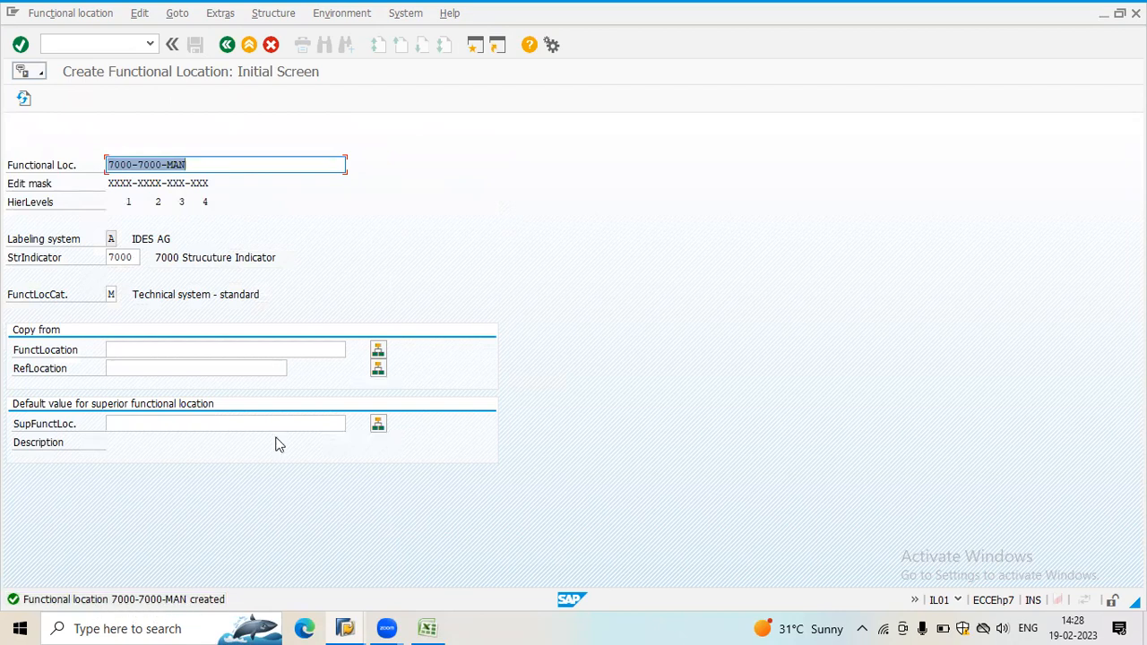
left_click(228, 45)
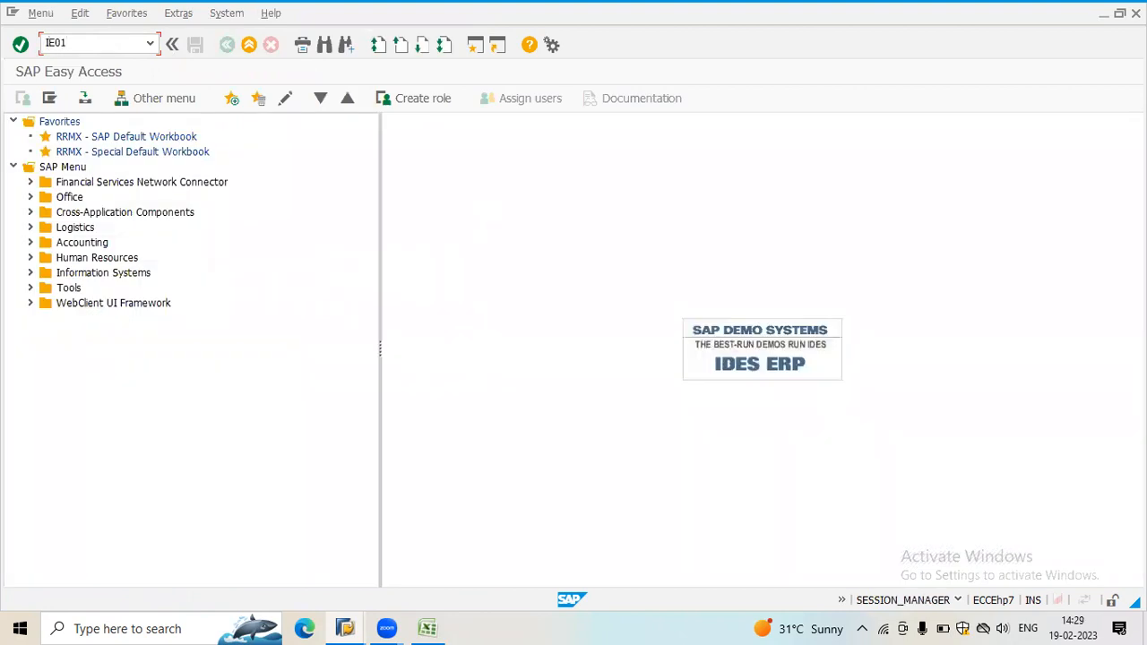
- Open equipment 20000085 for changing with transaction IE02
key("Return")
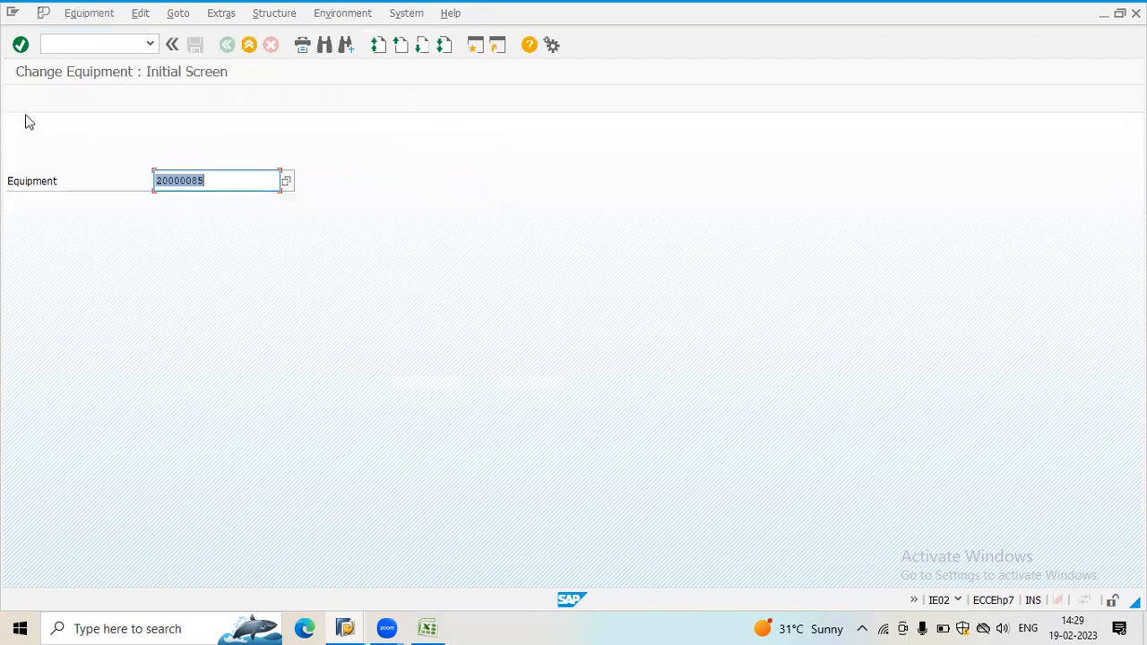
left_click(226, 186)
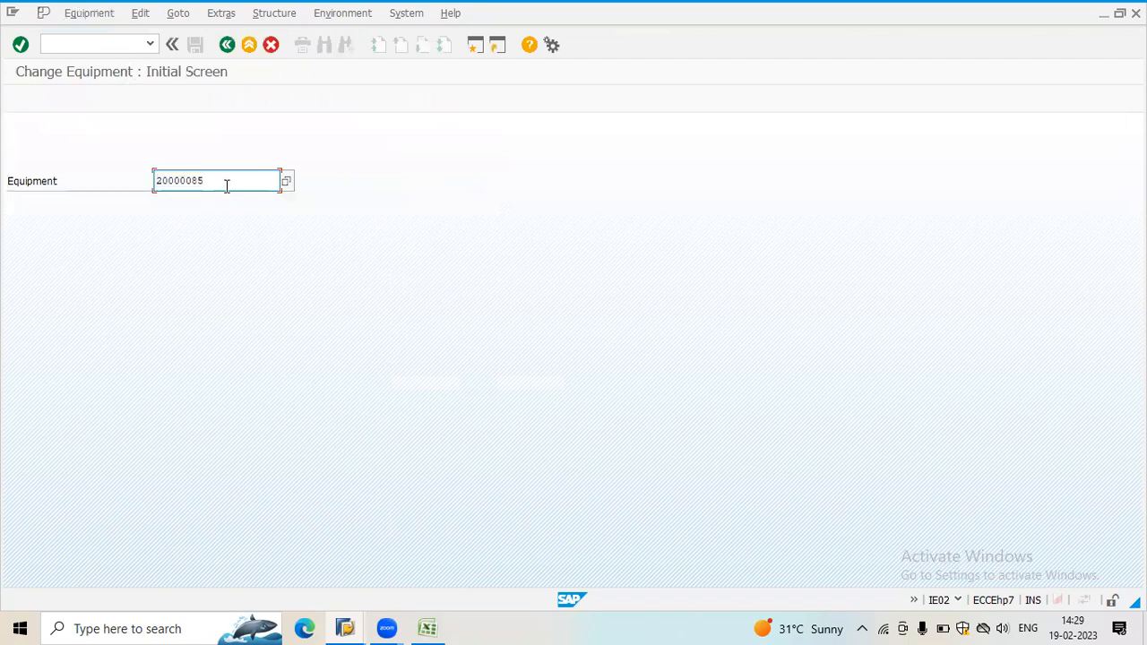
key("Return")
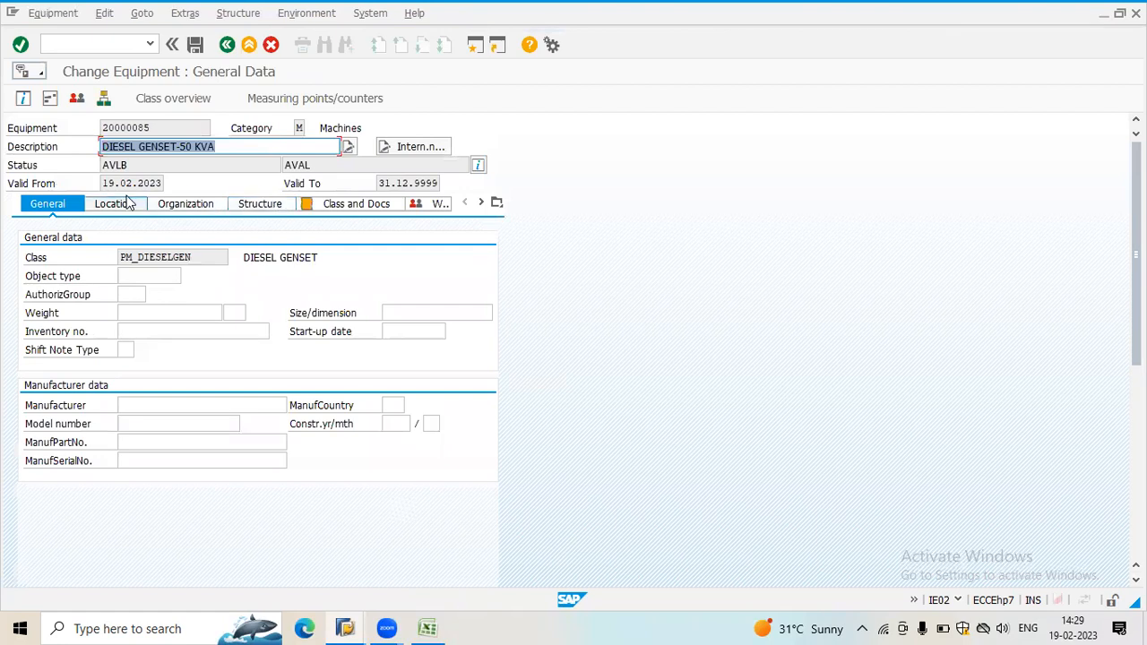
- Install the equipment at functional location 7000-7000-MAN in its structure data, save it and leave the transaction
left_click(254, 204)
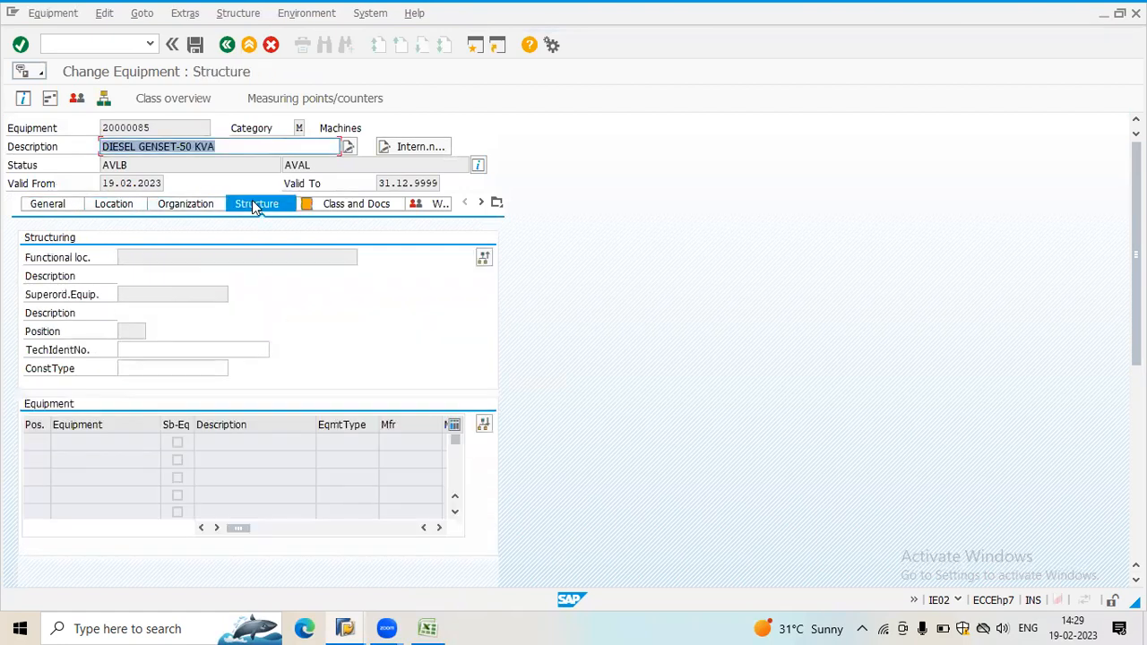
left_click(484, 259)
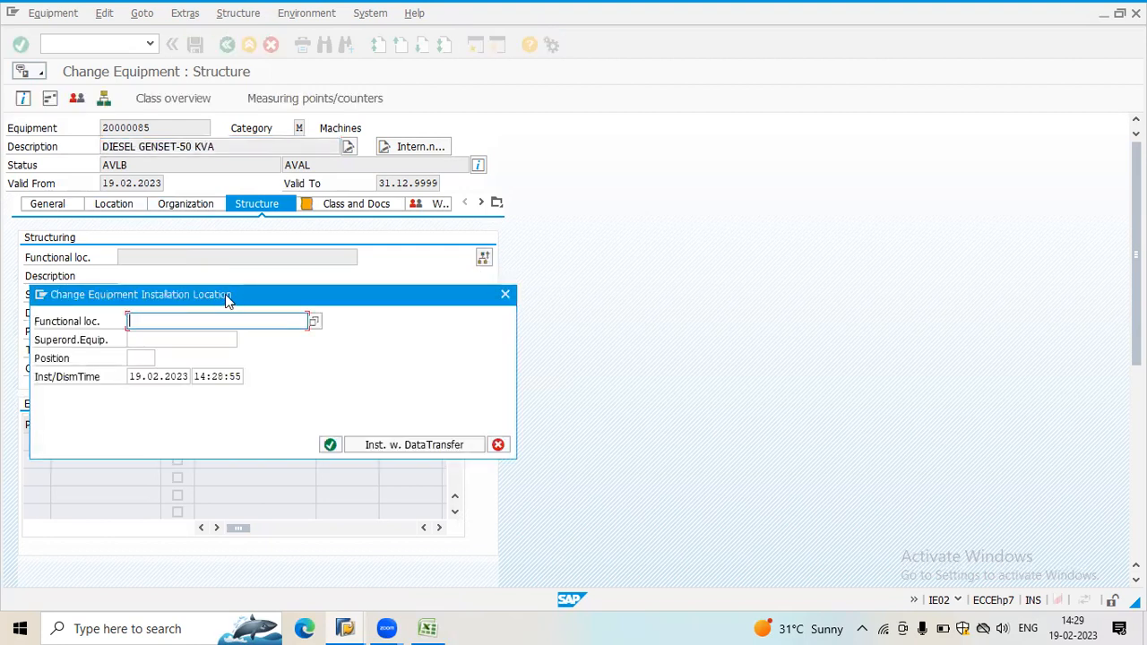
type("7000")
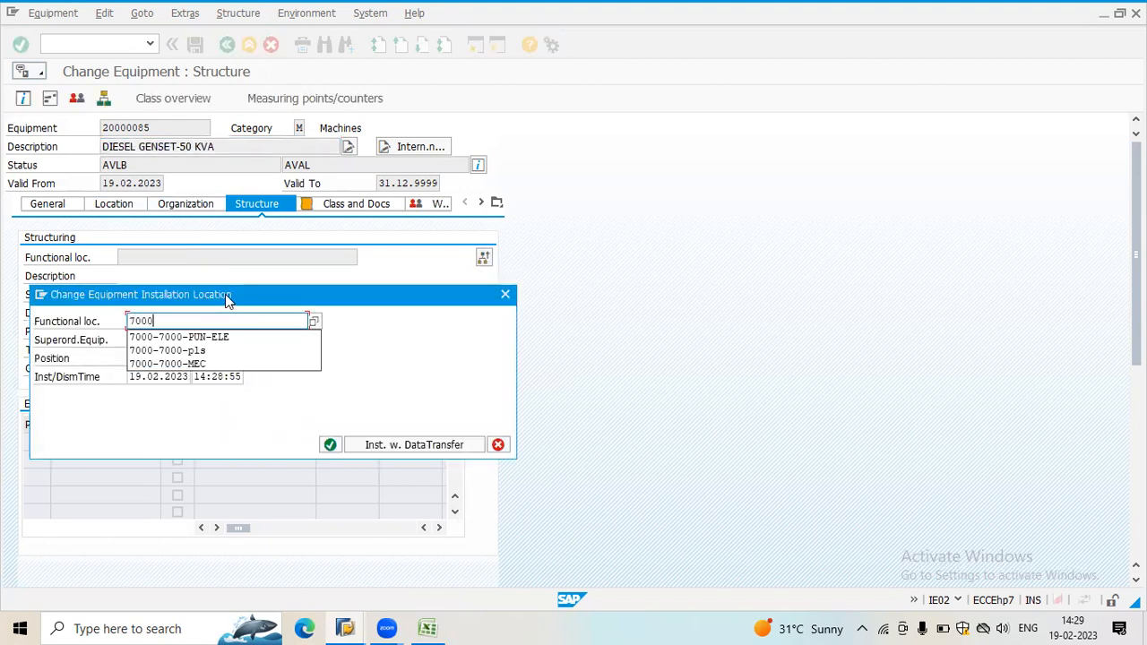
type("-7000-MAN")
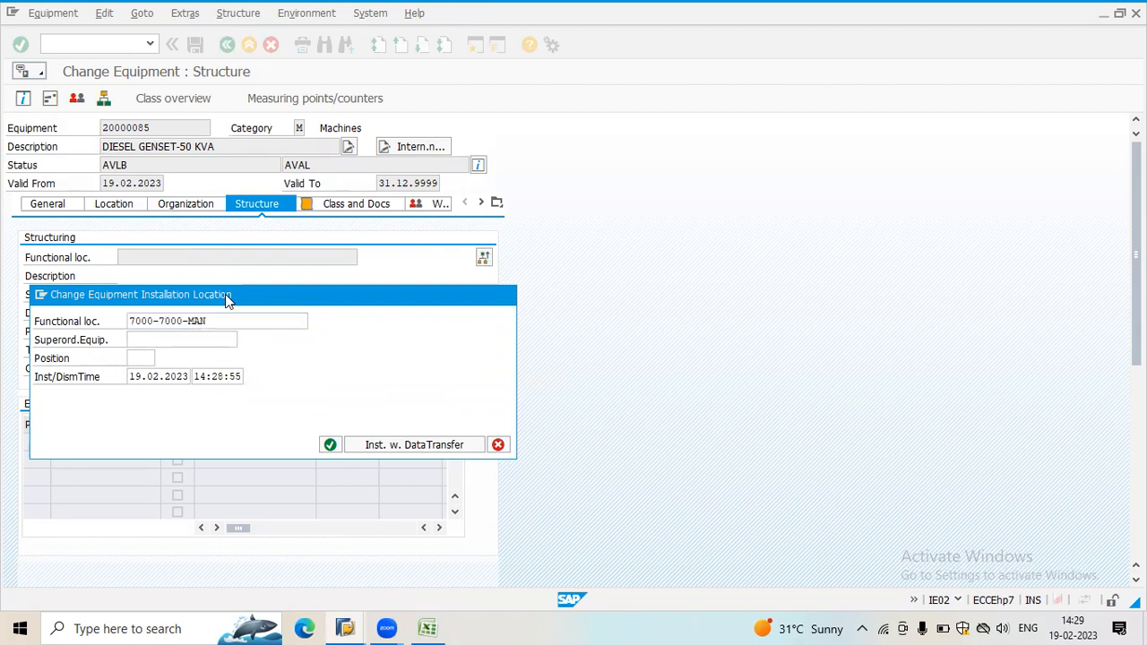
key("Return")
left_click(65, 445)
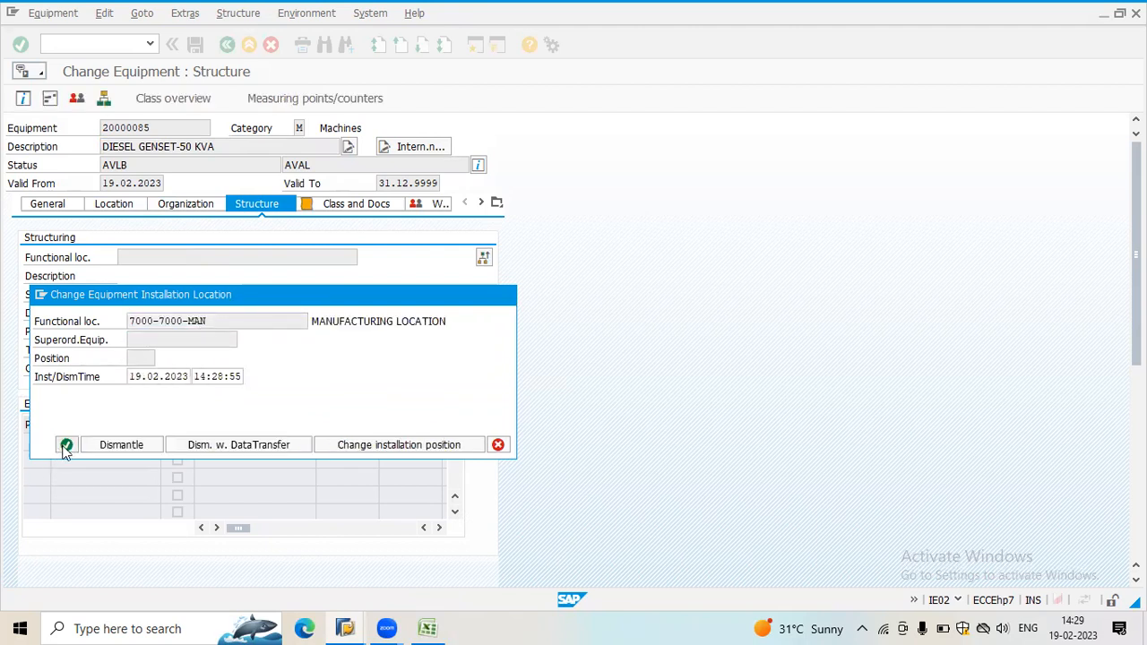
left_click(194, 44)
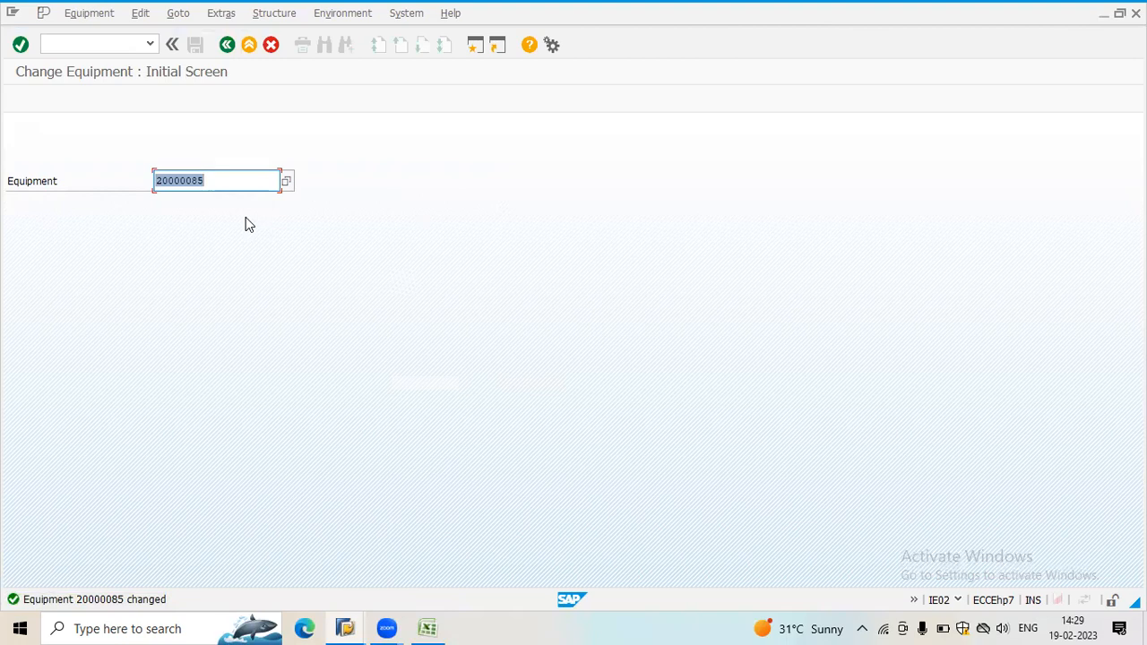
left_click(226, 44)
- Start the functional location structure display with transaction IH01 and set the functional location to 7000
left_click(124, 46)
type("IH01")
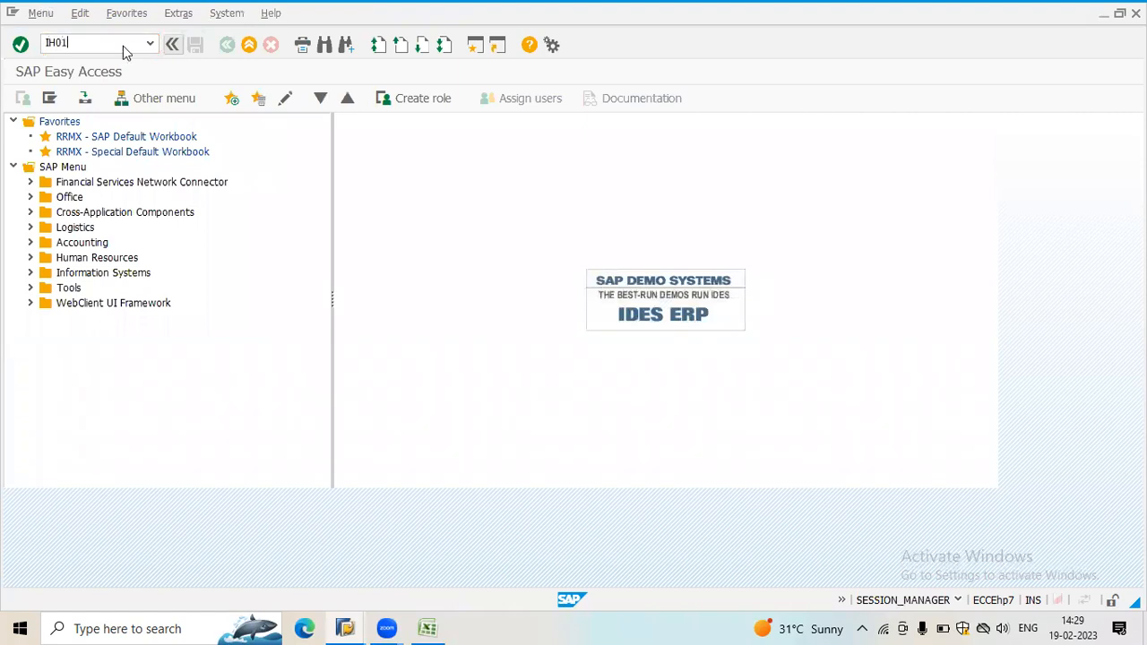
key("Return")
left_click(317, 134)
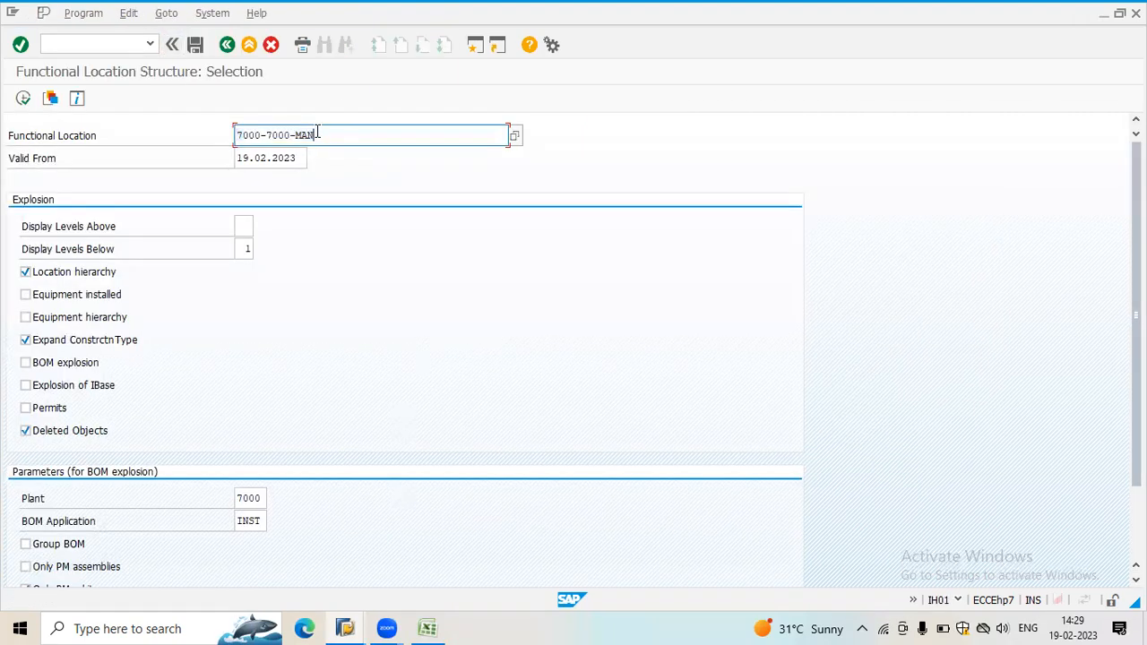
key("BackSpace")
key("BackSpace")
key("BackSpace")
key("Return")
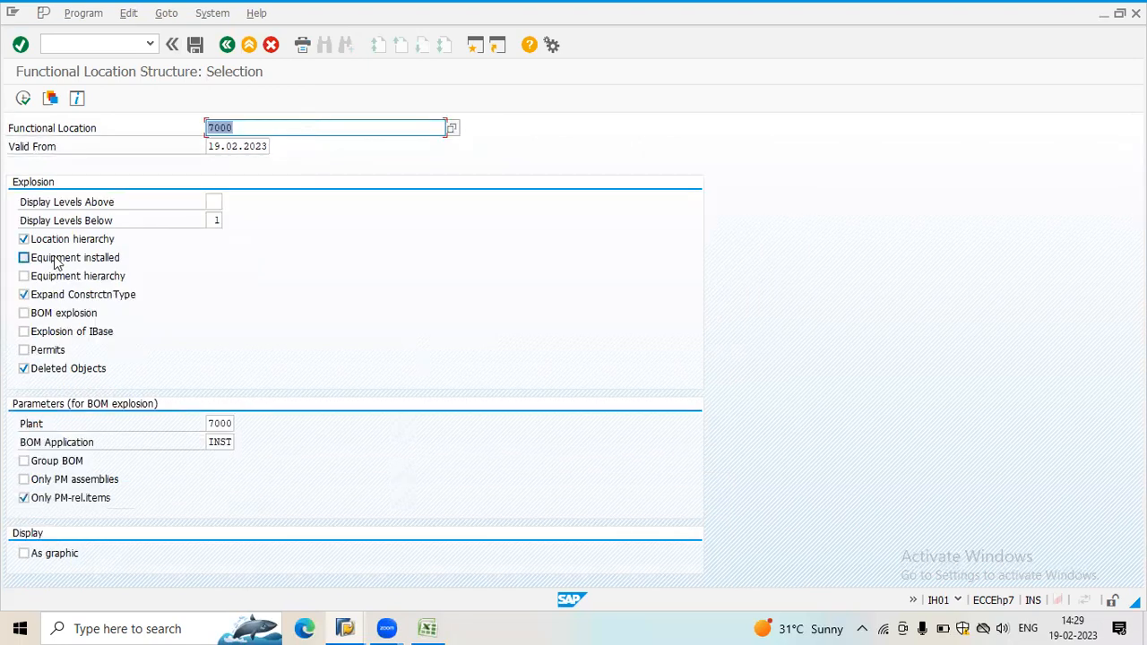
- Include installed equipment, equipment hierarchy, BOM explosion and IBase explosion, then run the structure list and expand it completely
left_click(56, 260)
left_click(72, 278)
left_click(59, 313)
left_click(49, 337)
left_click(23, 99)
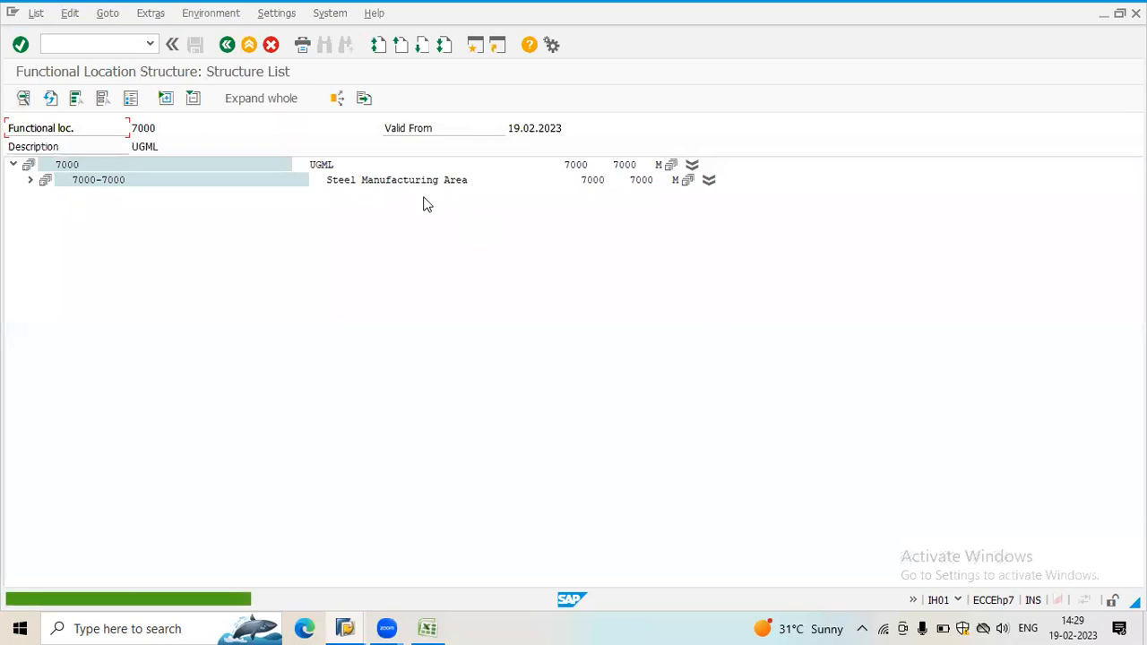
left_click(269, 97)
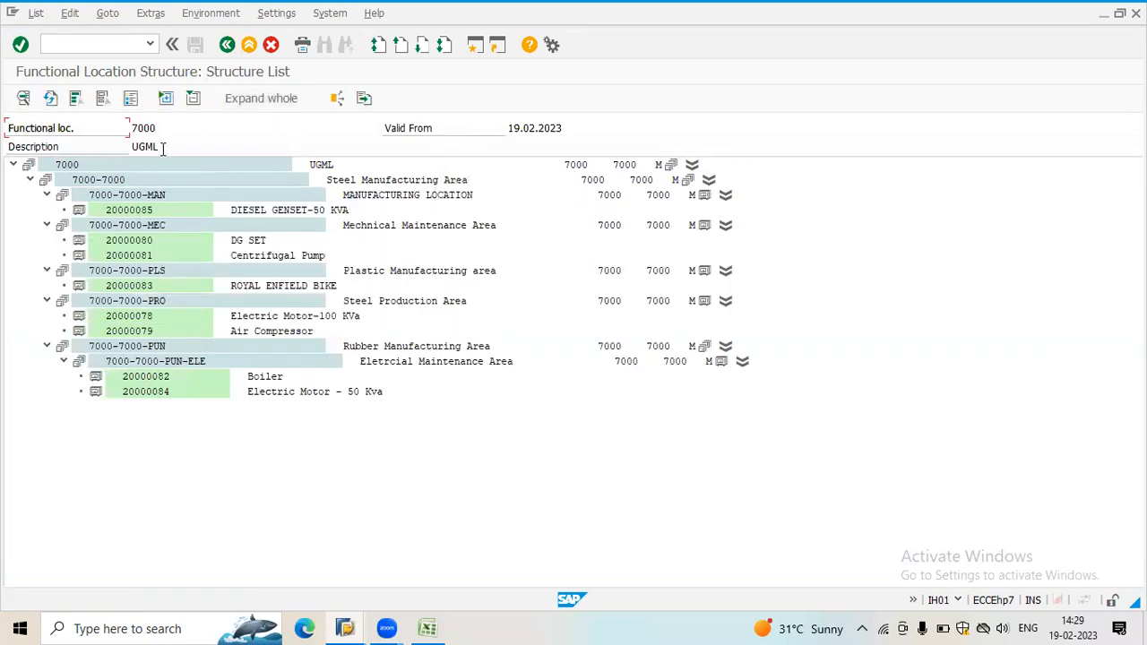
- Examine the functional locations in the expanded hierarchy from 7000 down to 7000-7000-PUN-ELE
left_click(103, 165)
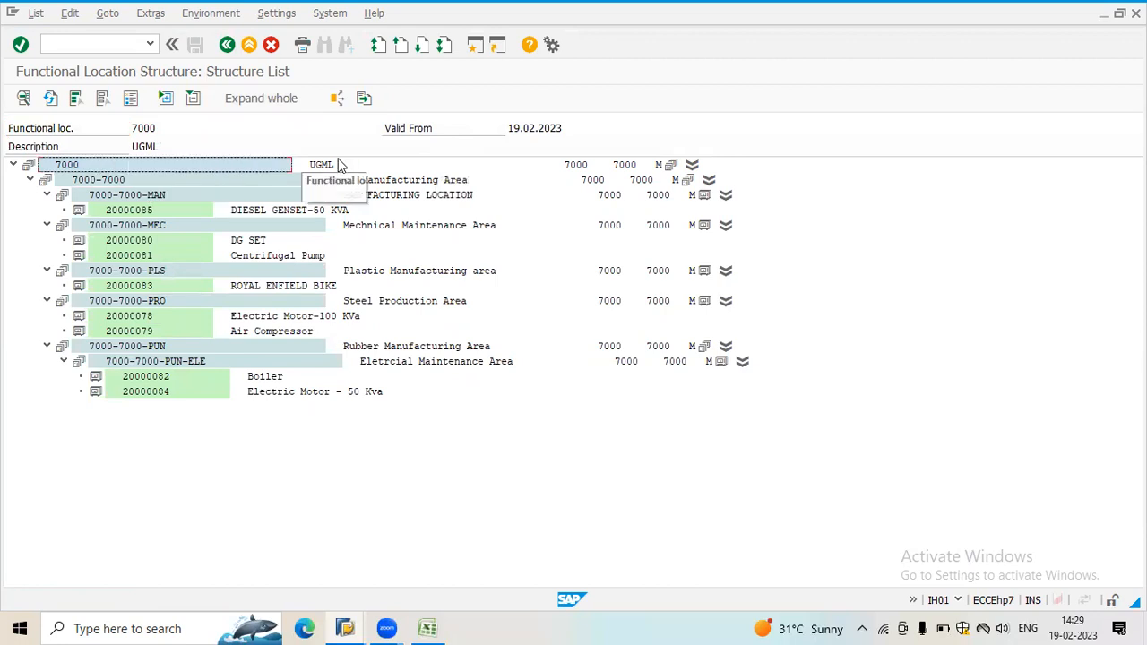
left_click(155, 183)
left_click(183, 196)
left_click(385, 194)
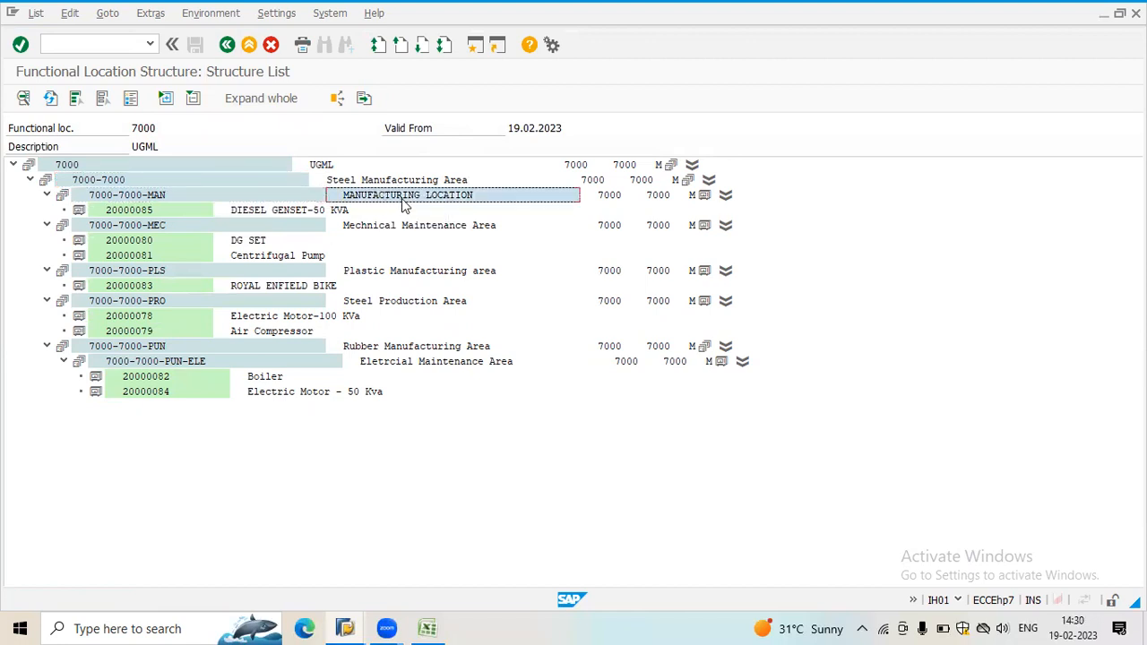
left_click(386, 226)
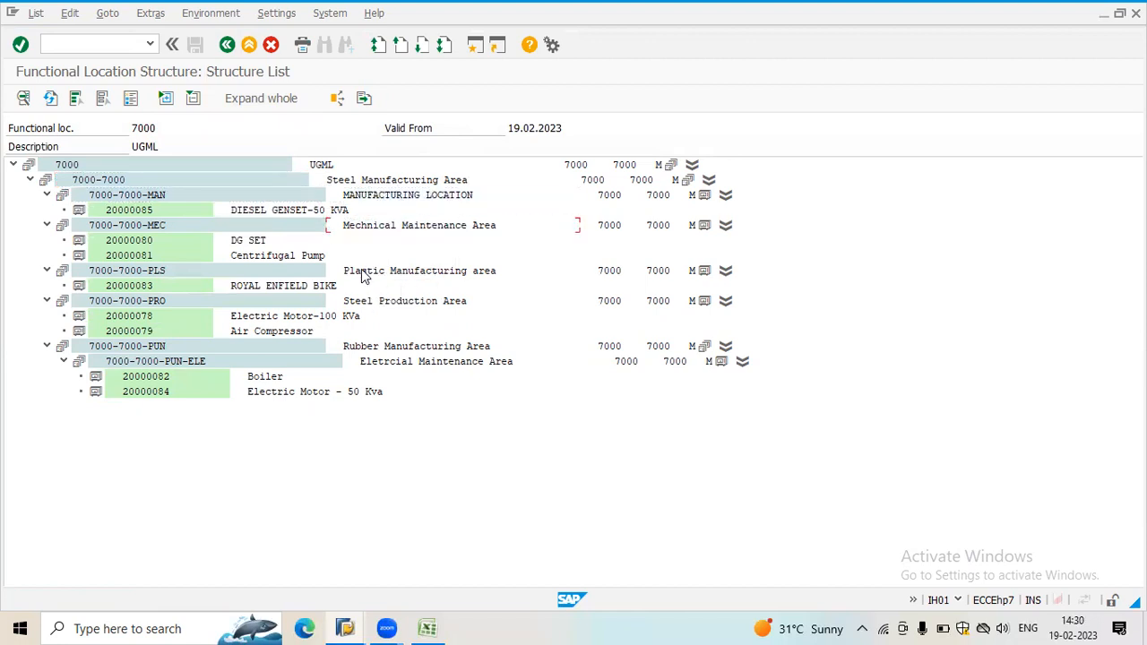
left_click(366, 270)
left_click(373, 304)
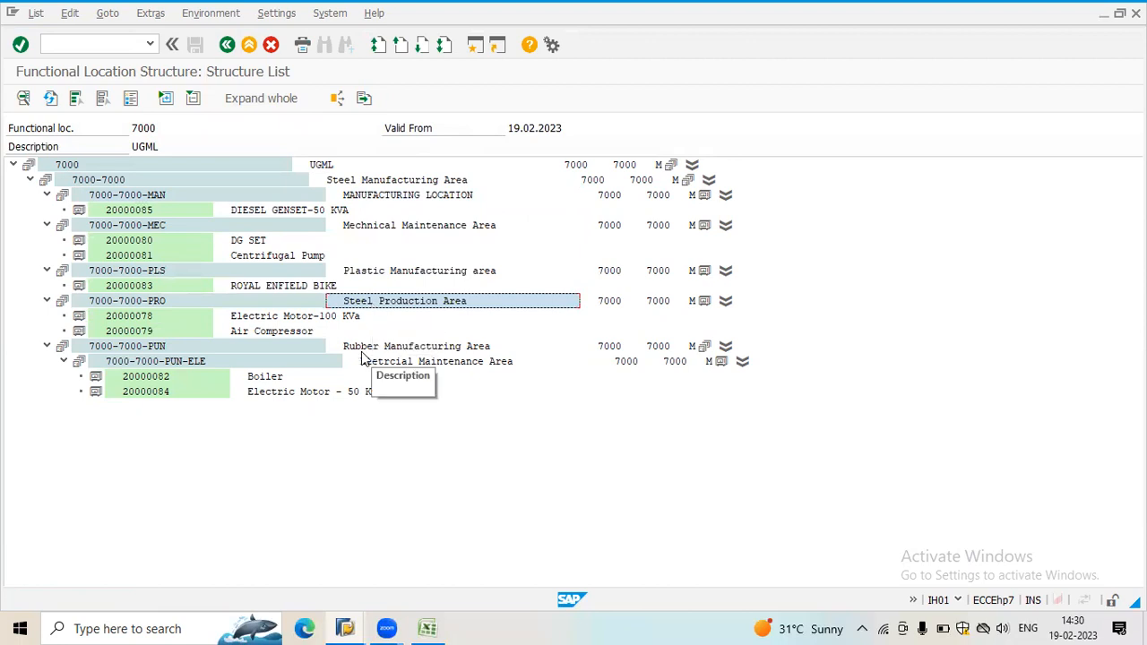
left_click(363, 349)
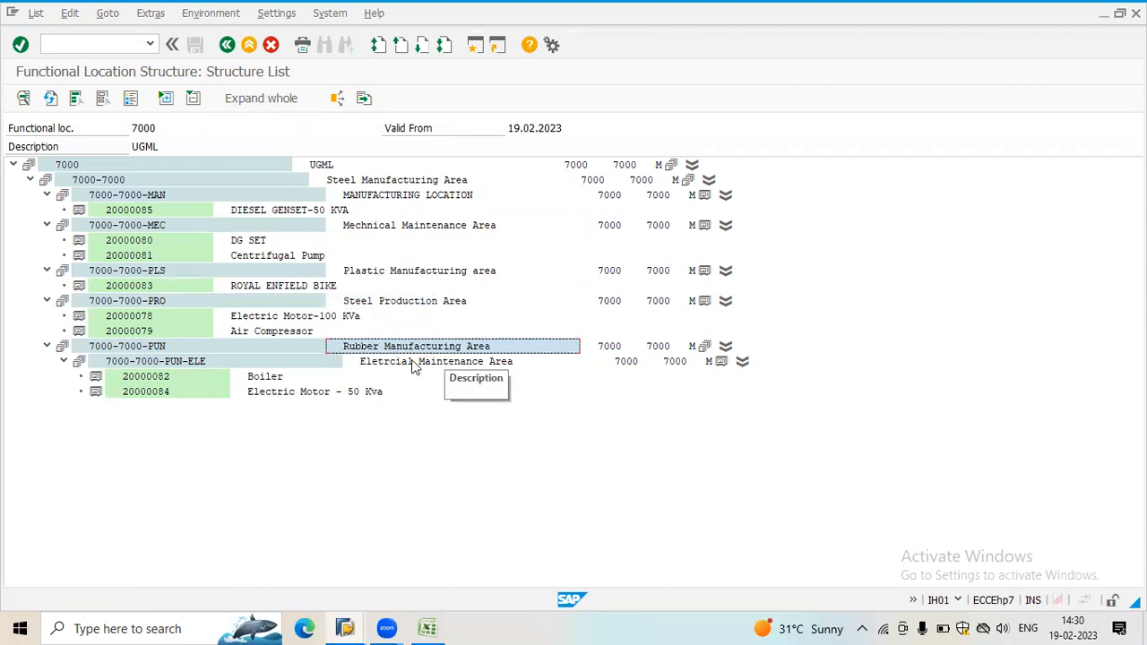
left_click(407, 364)
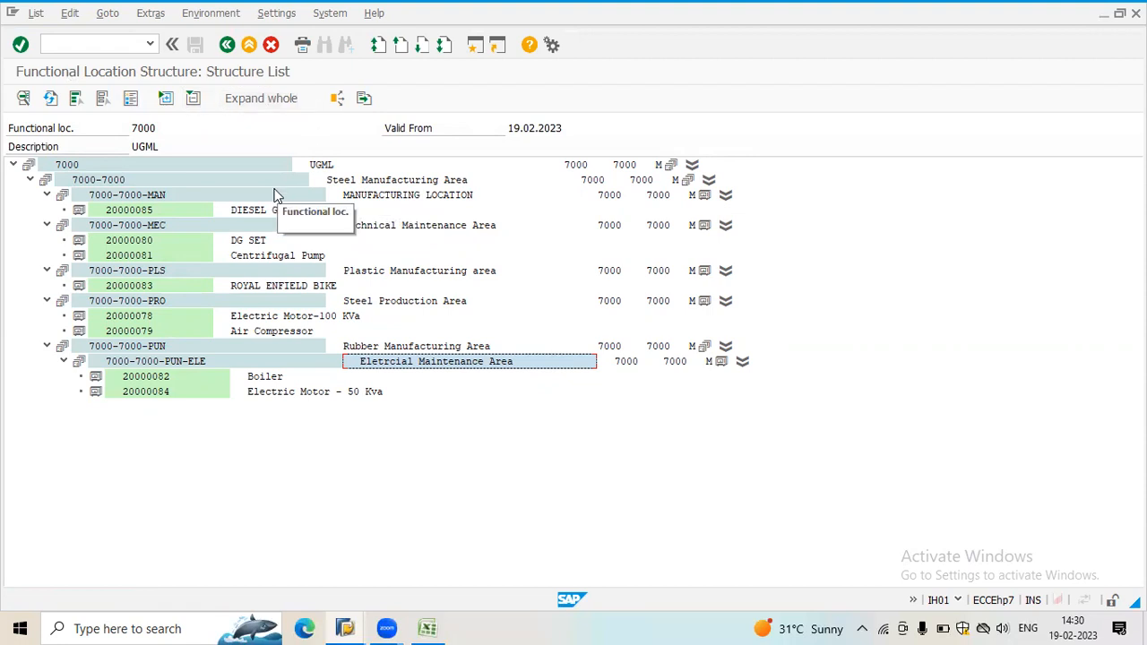
- Inspect functional location 7000-7000-MAN in the hierarchy and display the diesel genset equipment installed there
left_click(177, 197)
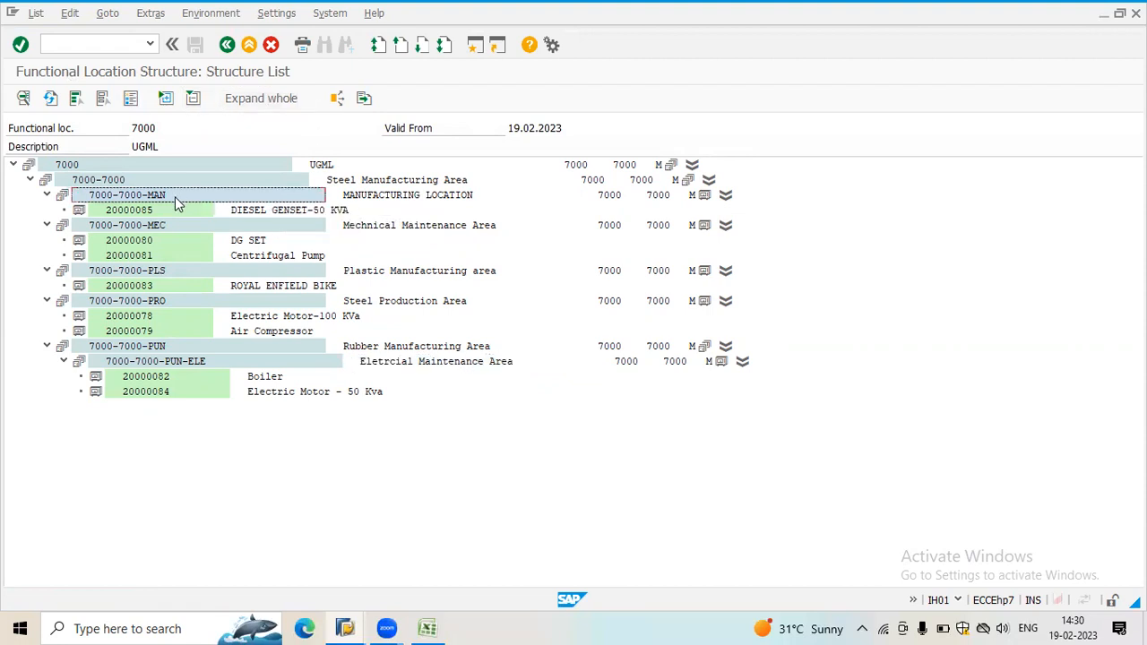
left_click(377, 202)
left_click(133, 212)
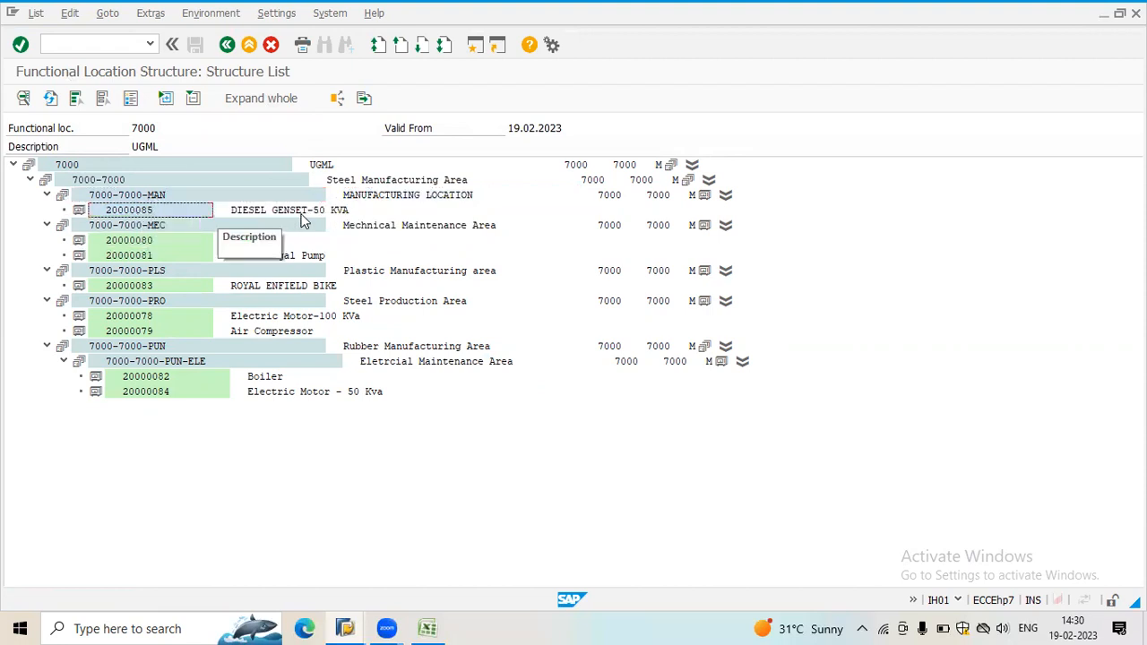
double_click(145, 212)
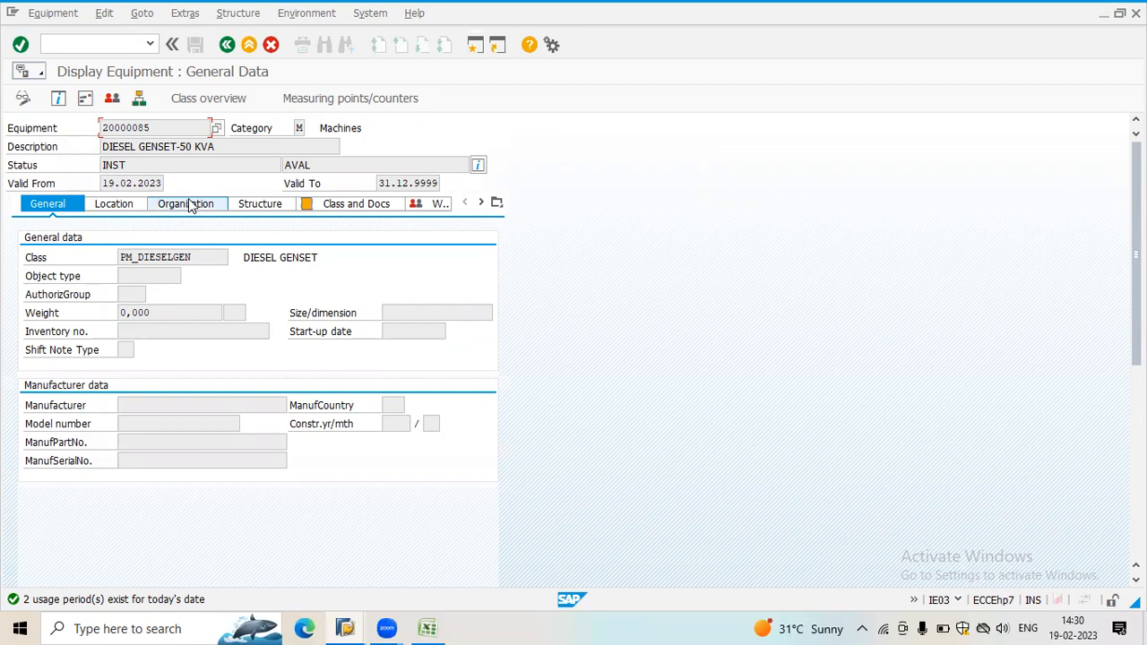
left_click(215, 104)
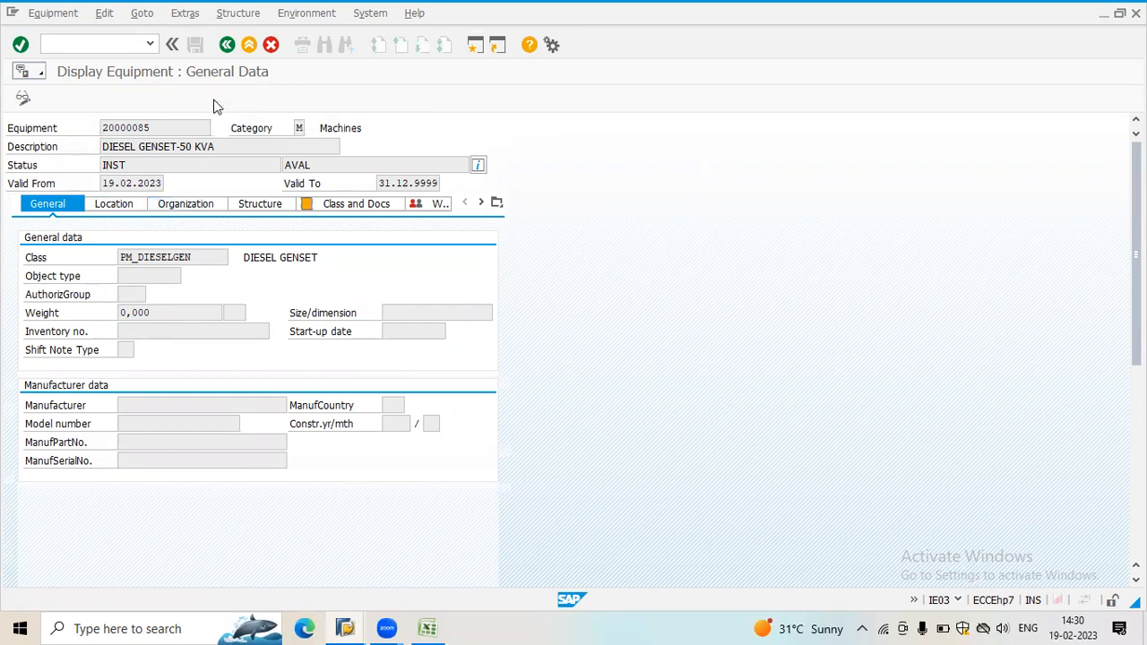
- Inspect the diesel genset's location data and display the capacity details of its work center PM-MECH
left_click(228, 47)
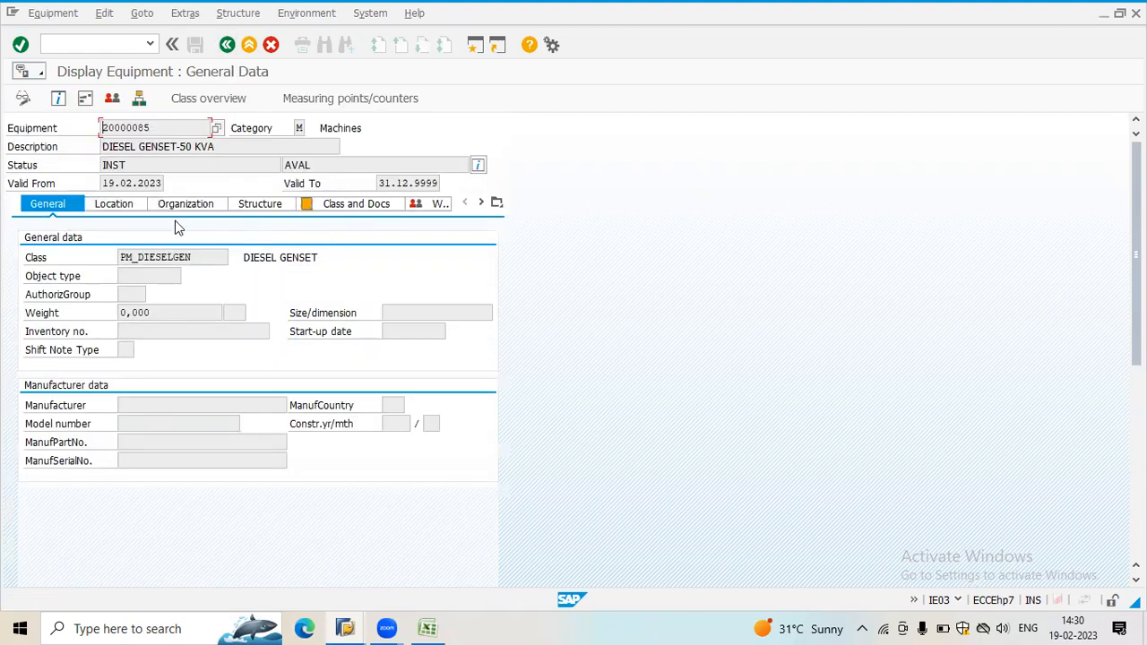
left_click(131, 204)
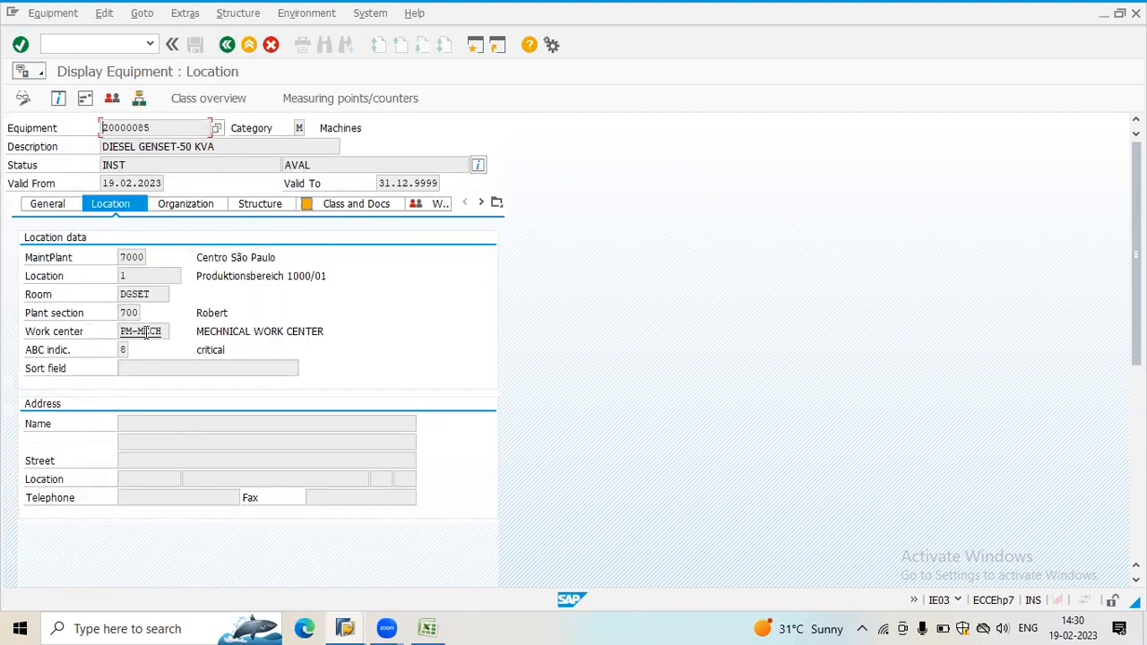
double_click(145, 333)
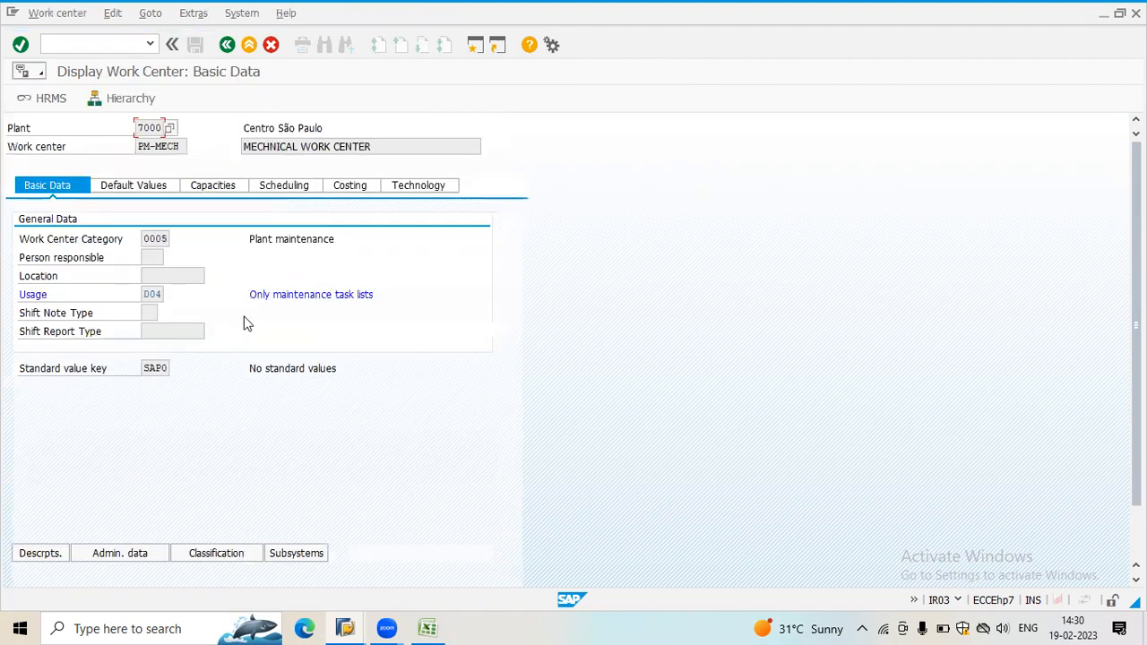
left_click(222, 188)
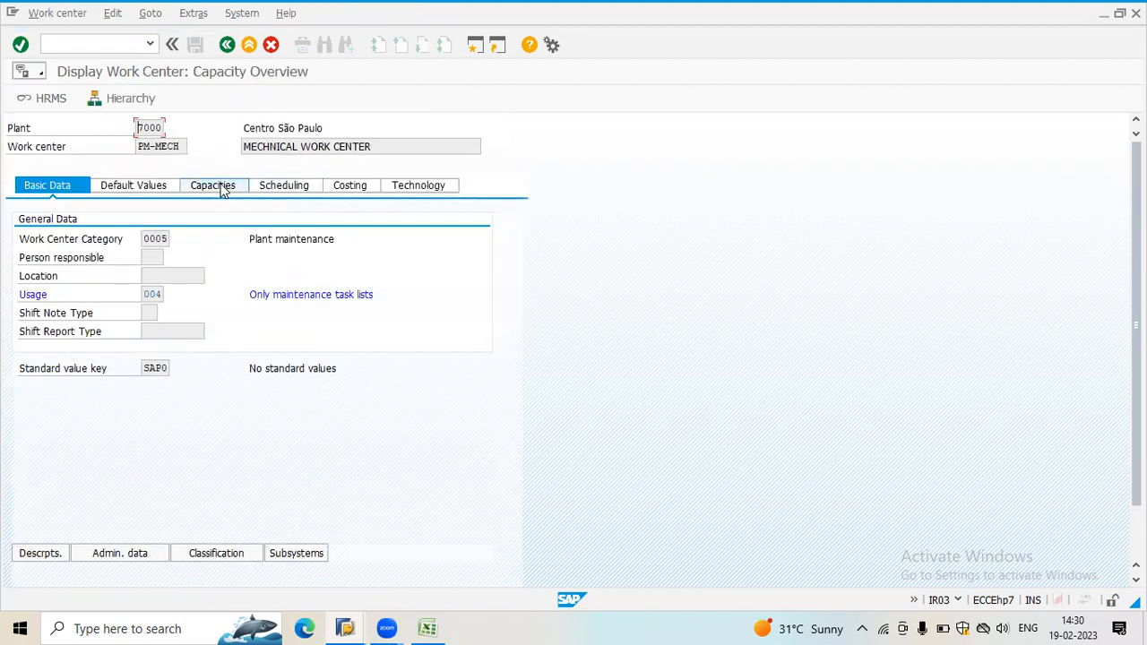
double_click(164, 238)
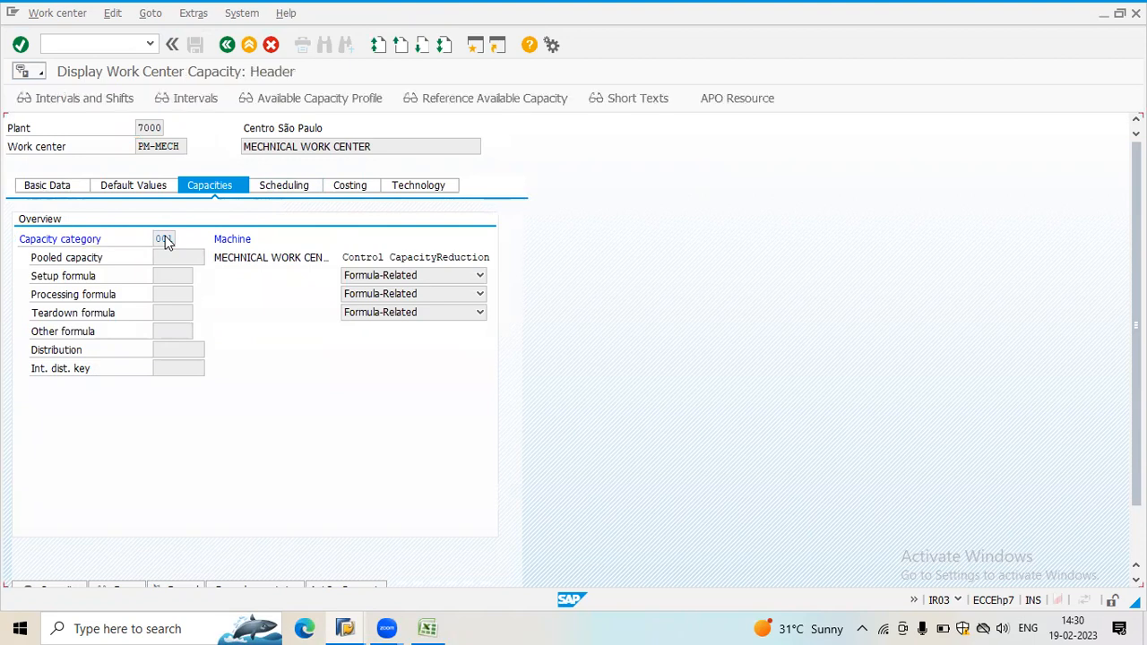
left_click(226, 45)
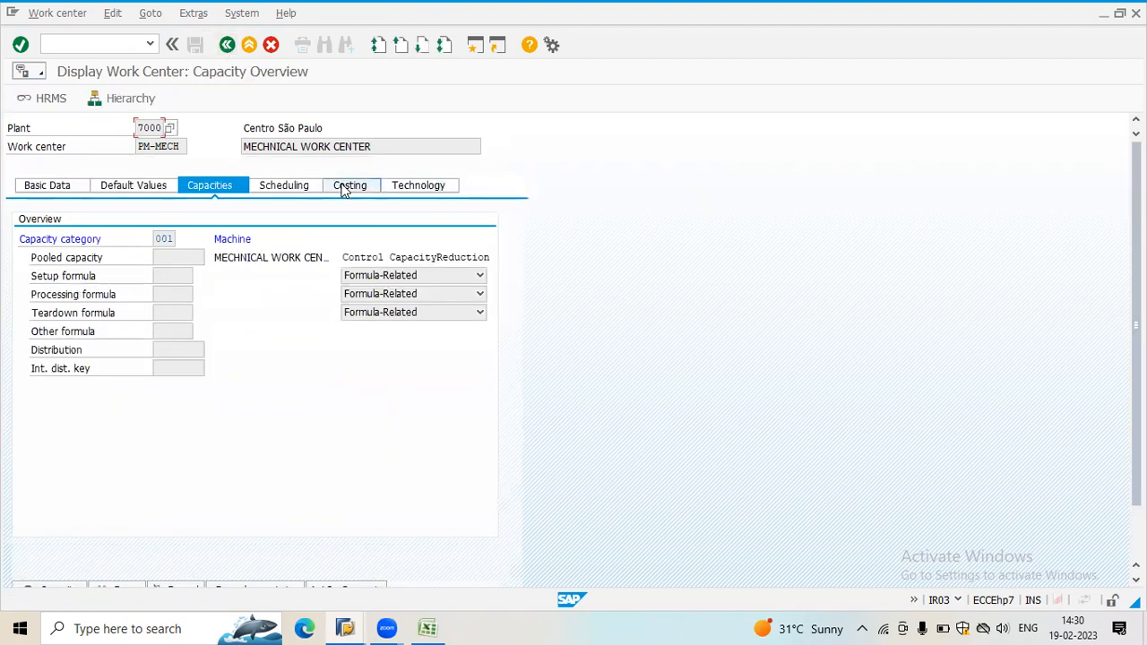
left_click(227, 45)
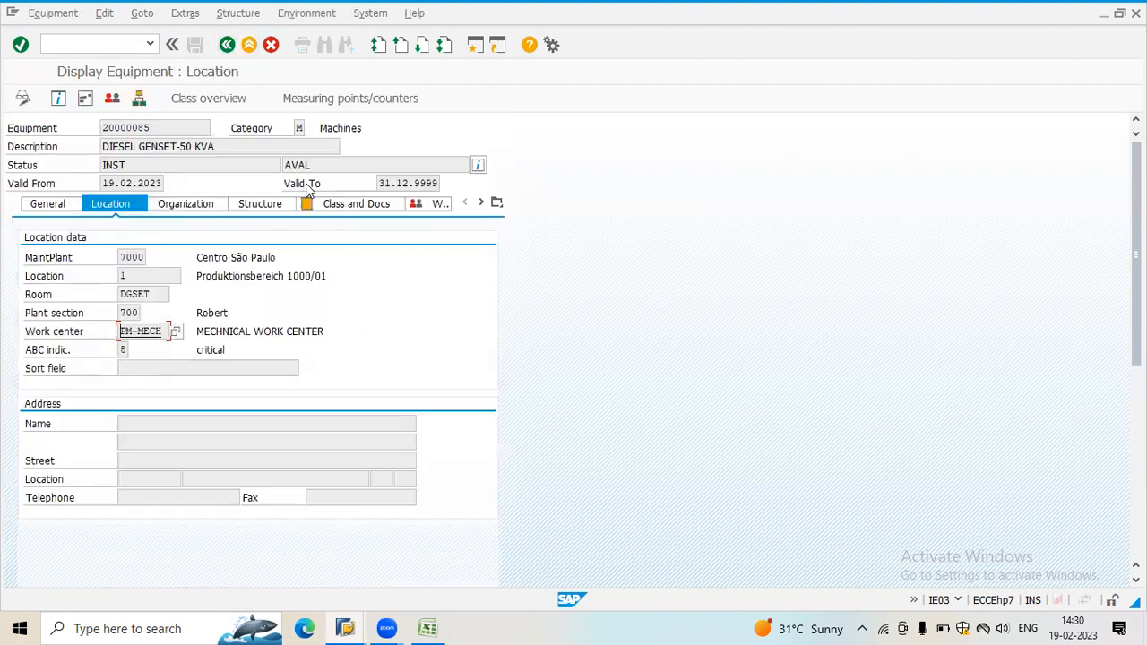
- Check the functional location in the genset's structure data, and return through the structure list to SAP Easy Access
left_click(269, 206)
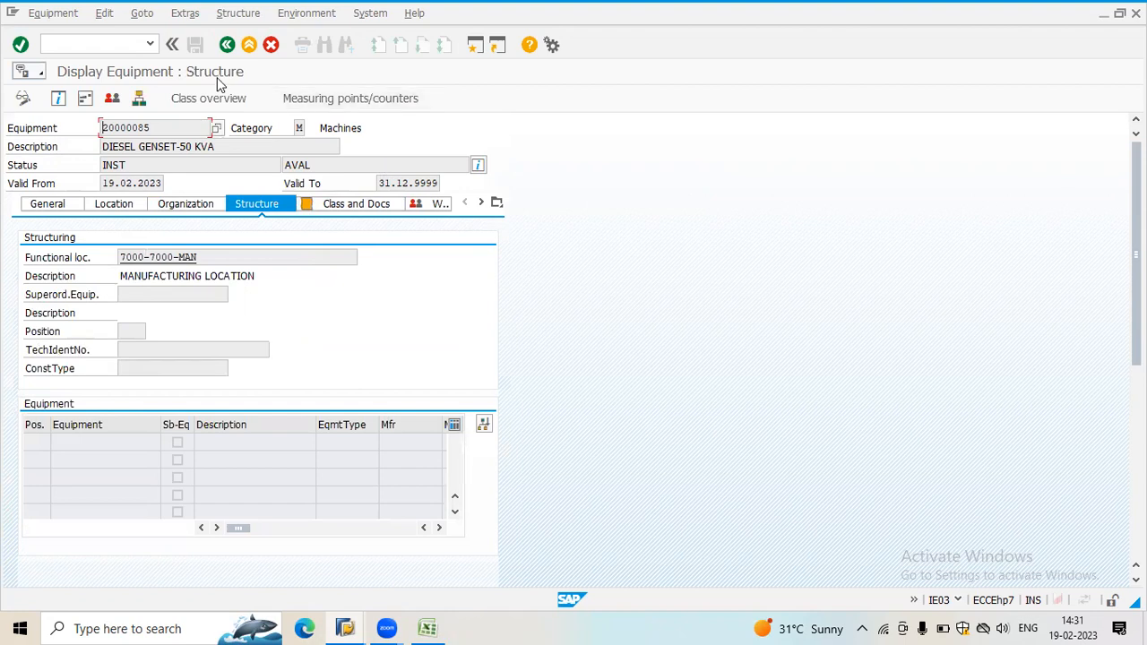
left_click(227, 45)
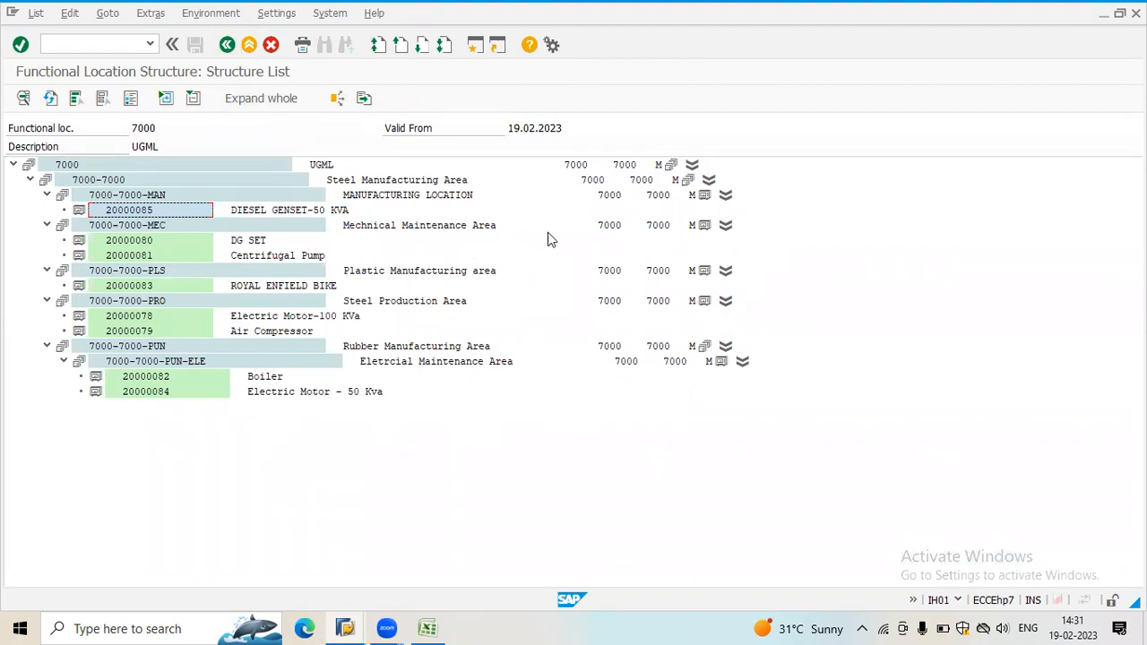
left_click(228, 45)
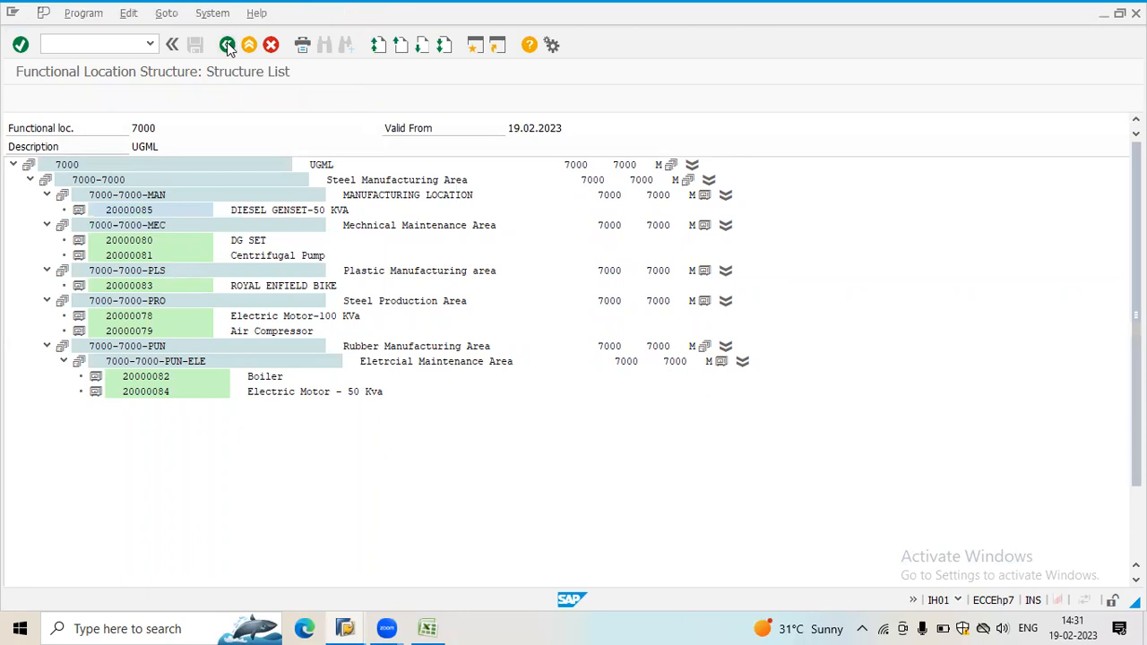
left_click(228, 45)
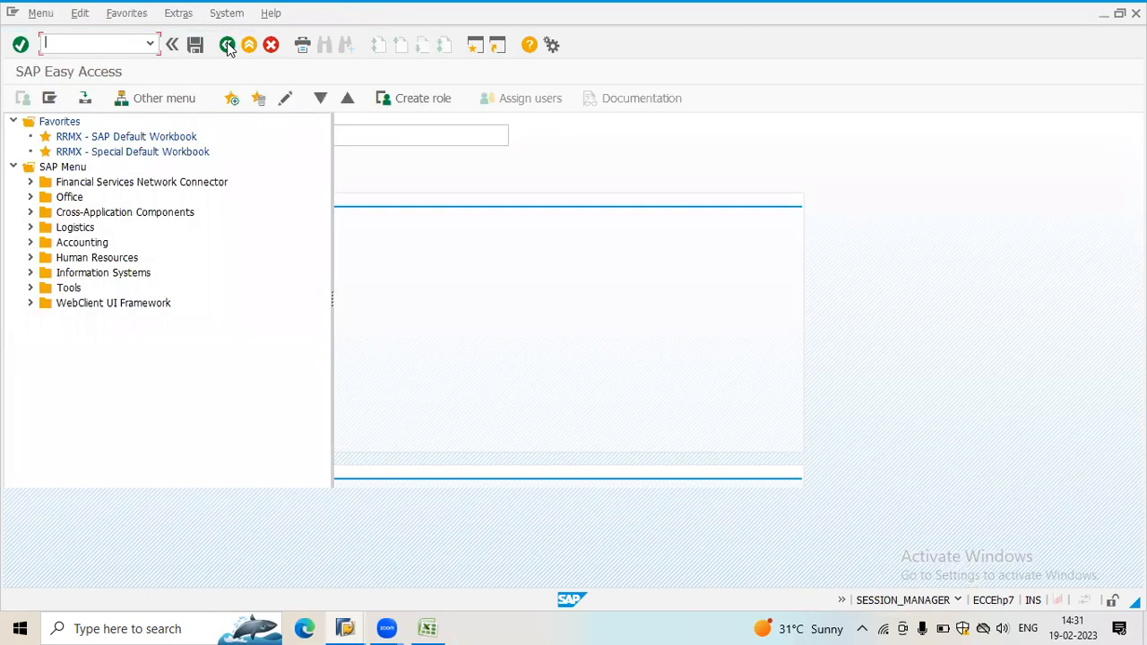
- Switch to the Excel master data workbook and view the measuring point and measurement document notes
left_click(443, 627)
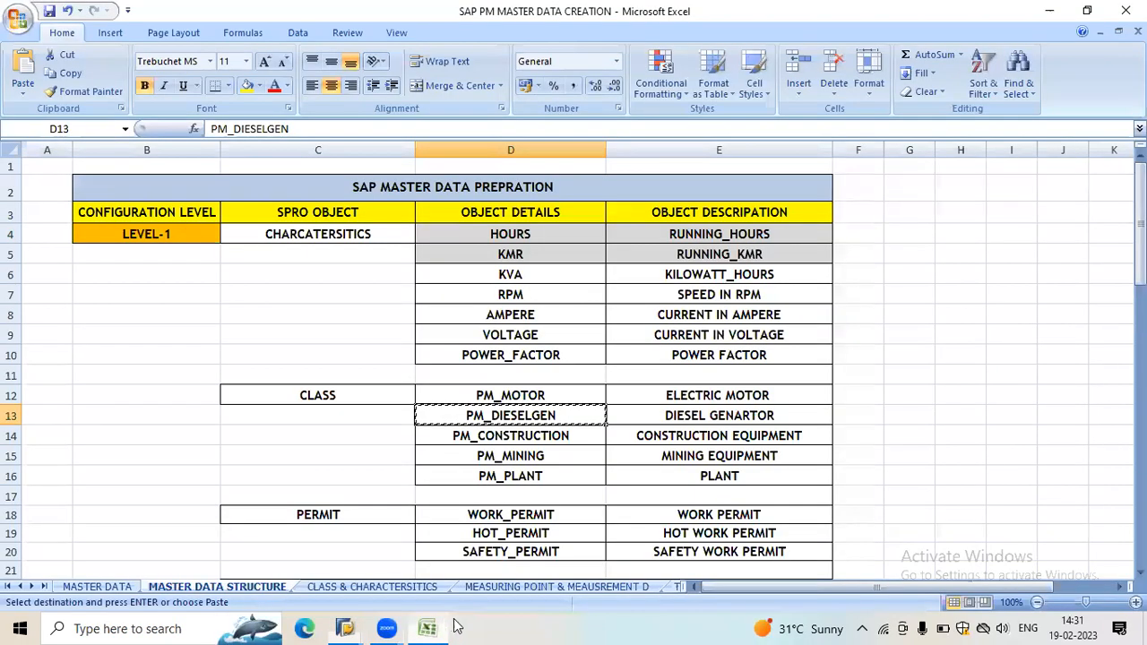
left_click(484, 587)
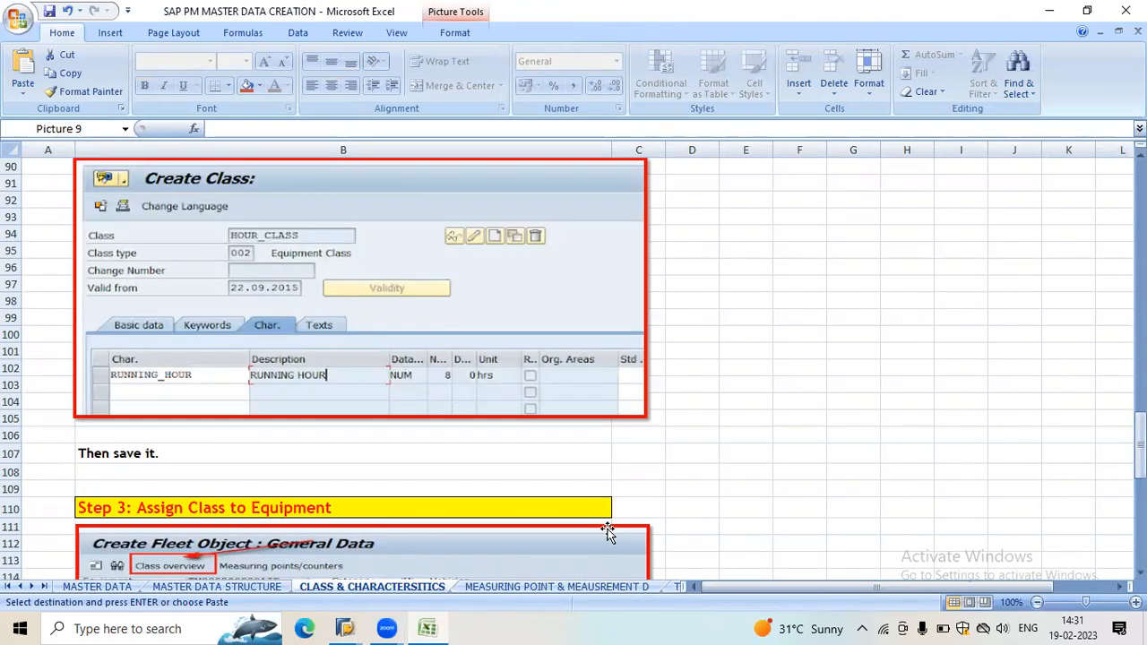
left_click(530, 586)
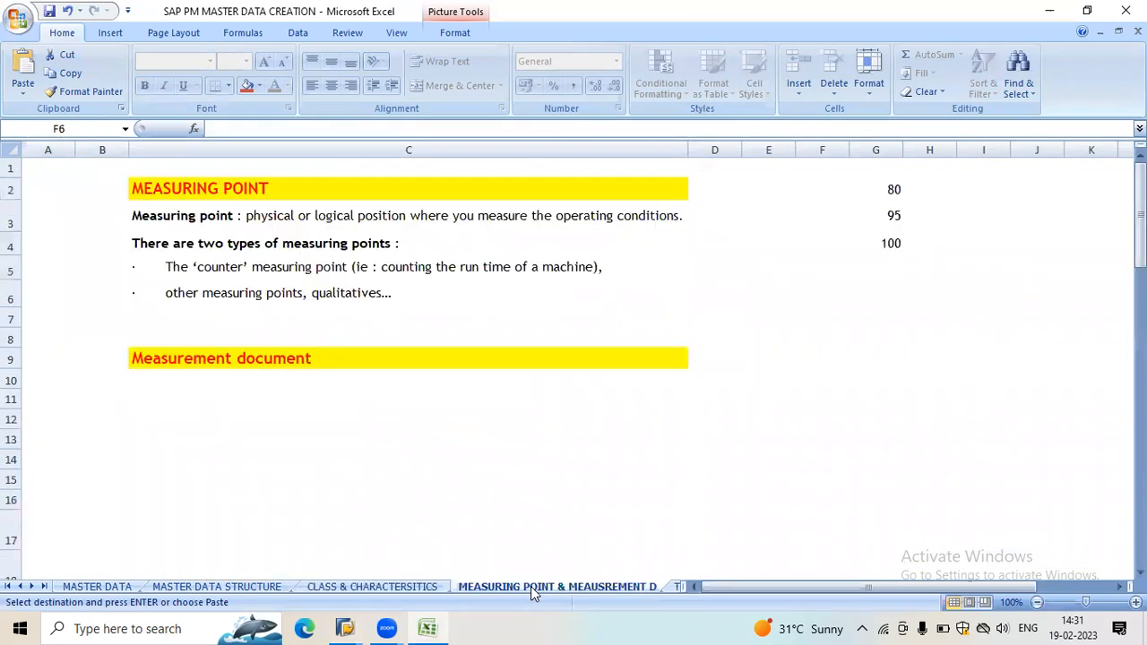
- Switch back to SAP and start a counter-type measuring point for equipment 20000085 with transaction IK01
key("alt+Tab")
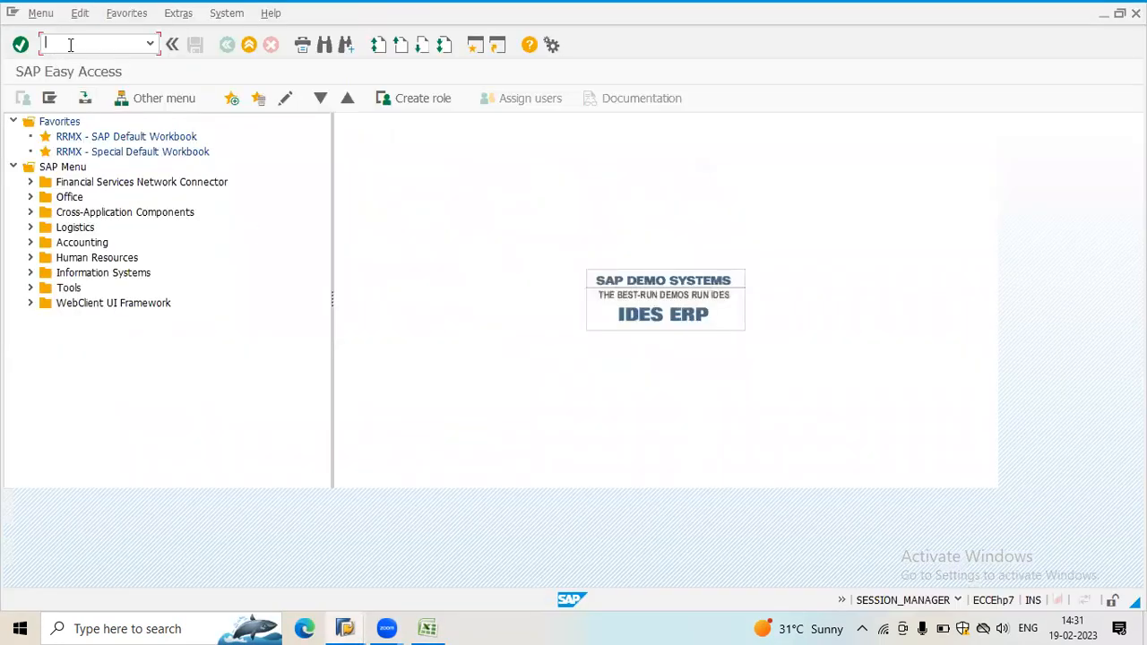
type("IK01")
key("Return")
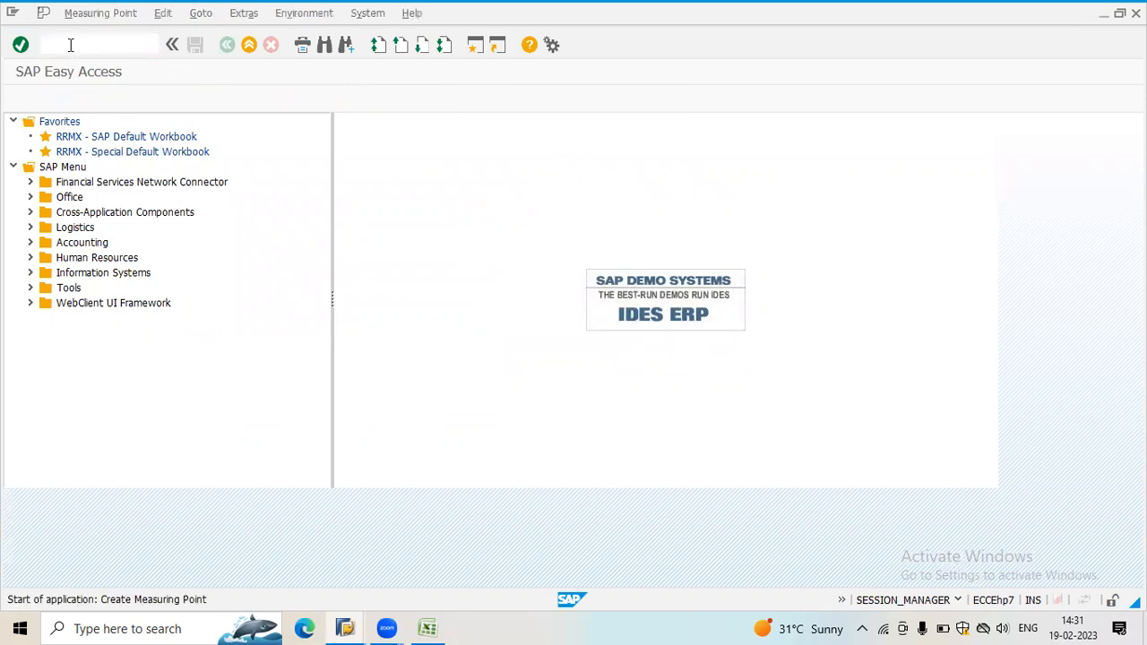
left_click(201, 205)
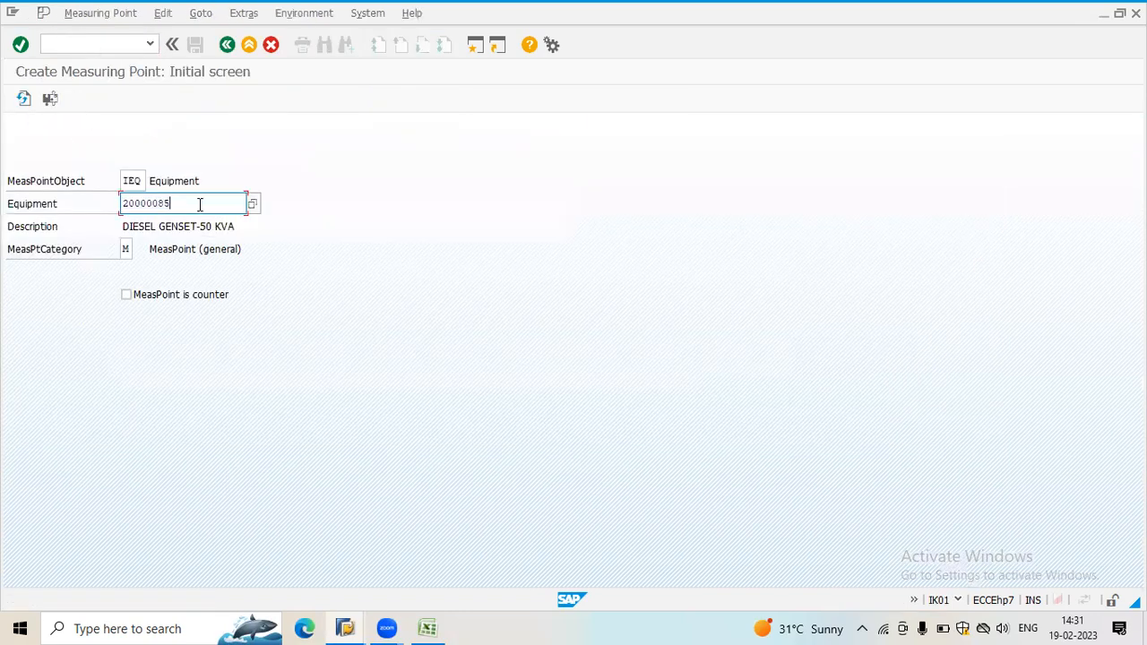
left_click(137, 295)
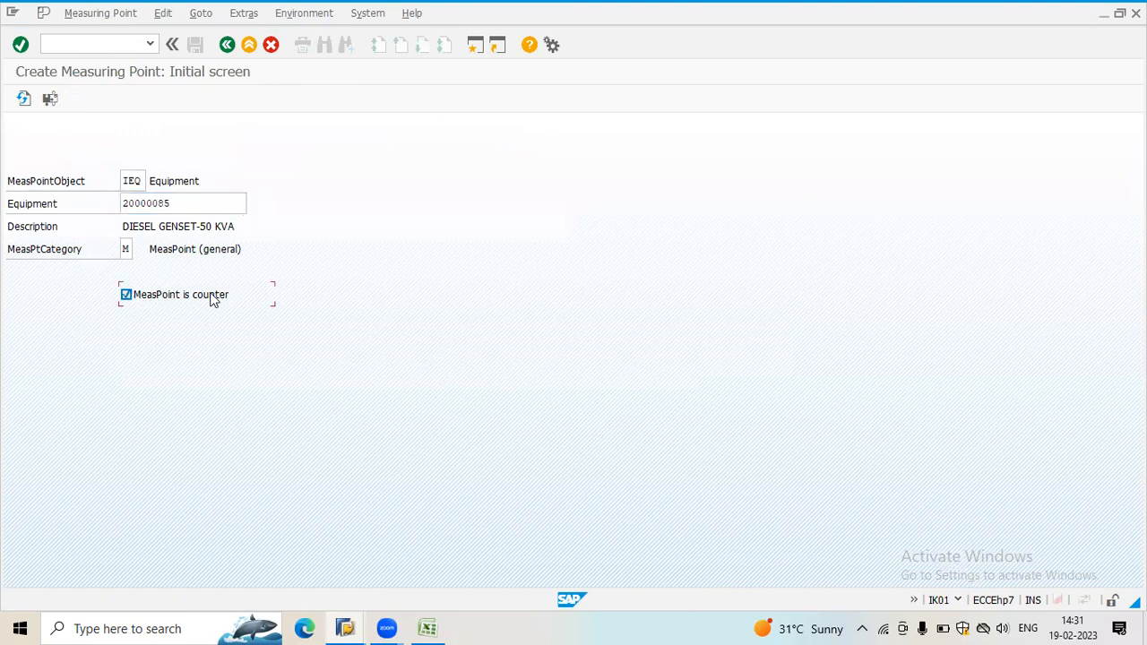
key("Return")
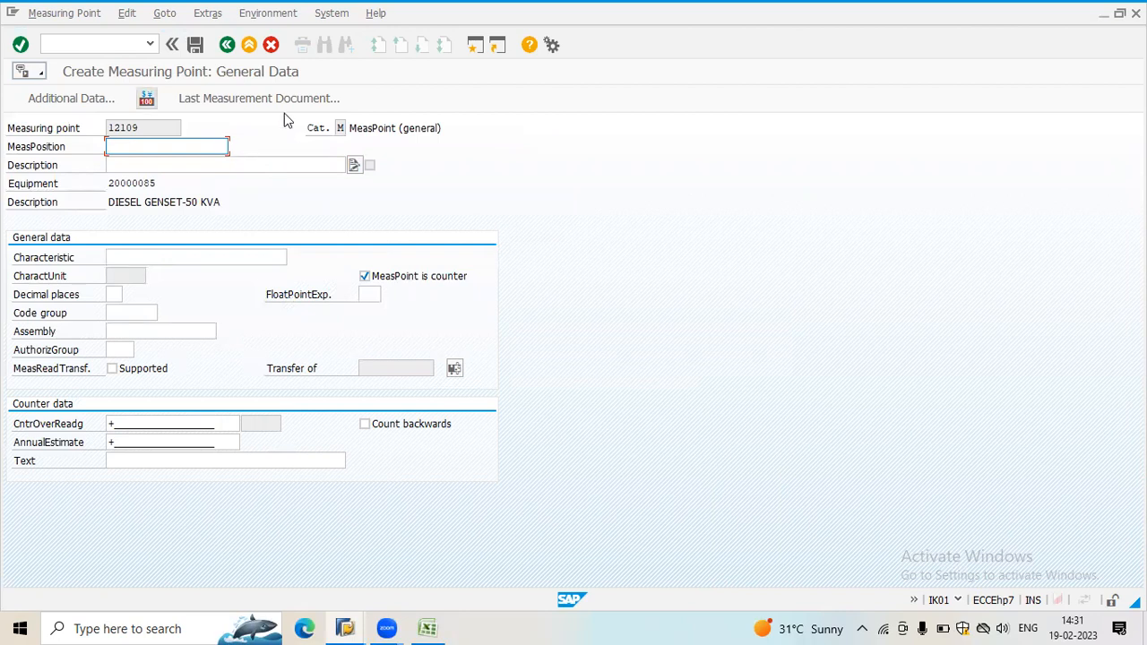
- Set the measuring point's measurement position to CURRENT and its description to CURRENT IN AMP
left_click(129, 256)
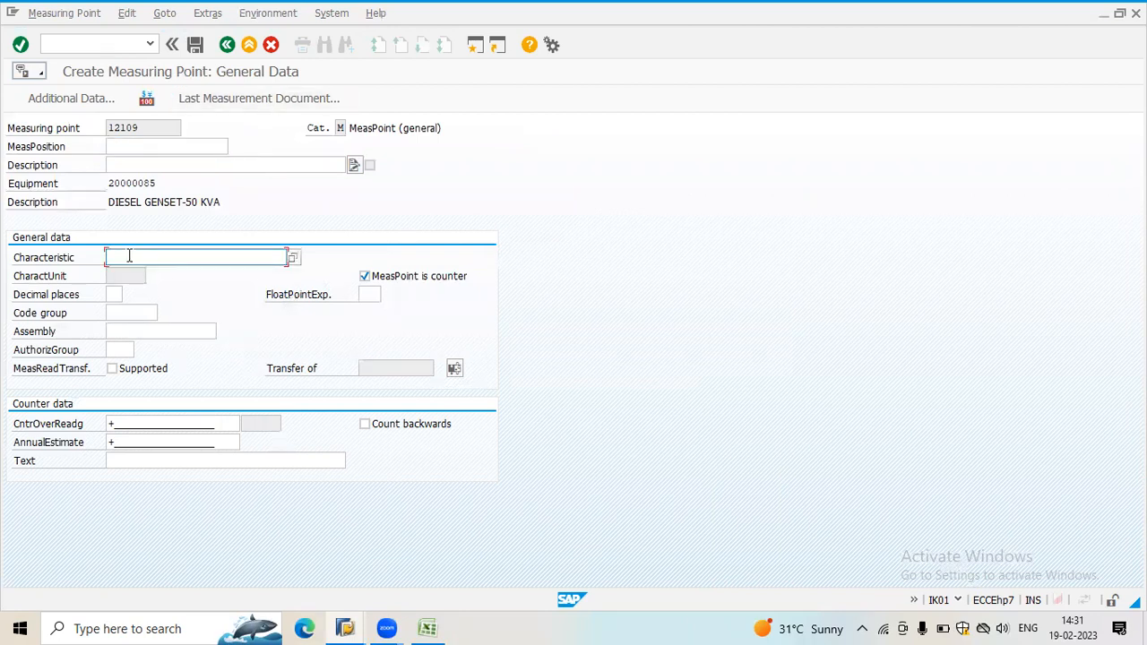
left_click(120, 148)
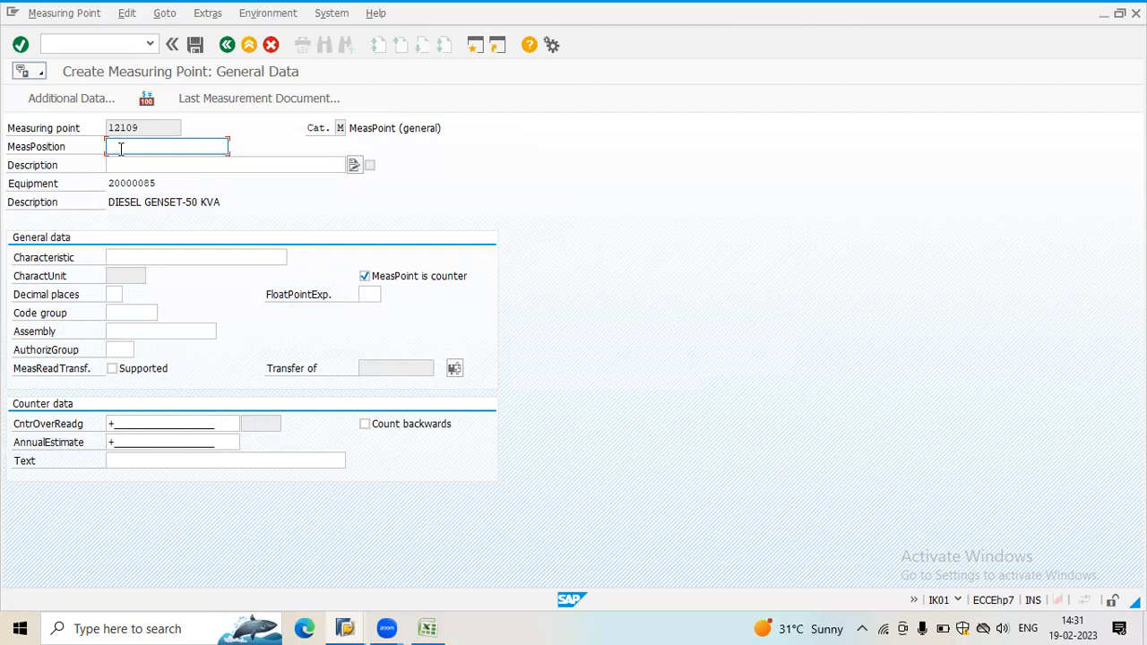
type("CUR")
left_click(137, 161)
left_click(153, 164)
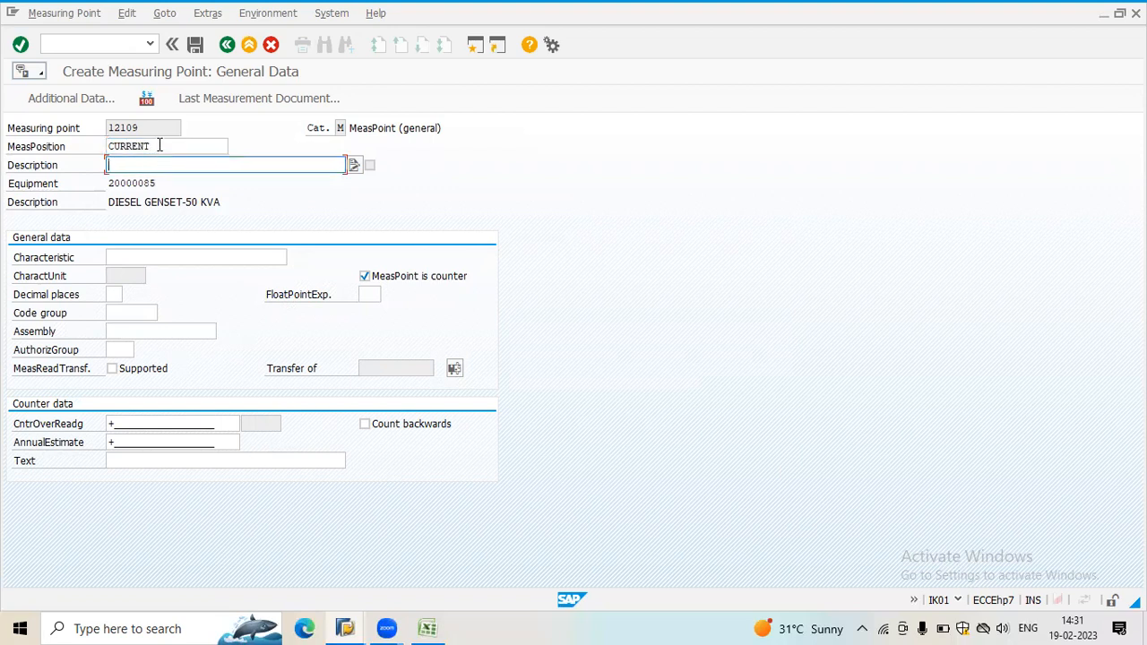
type("CURRENT IN AM")
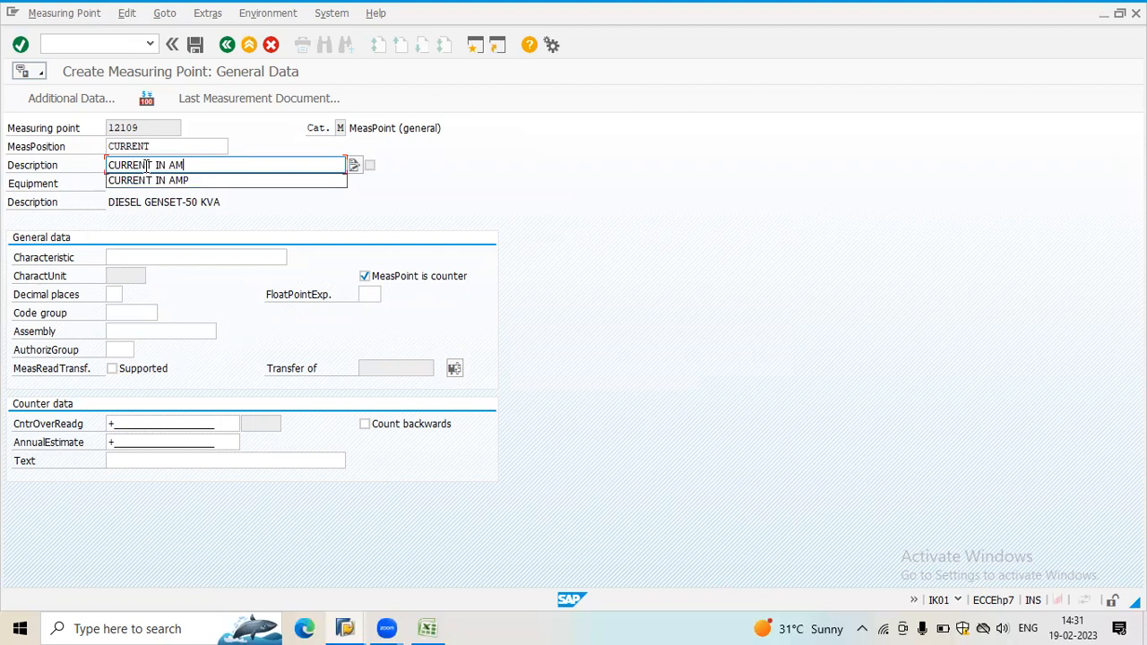
type("P")
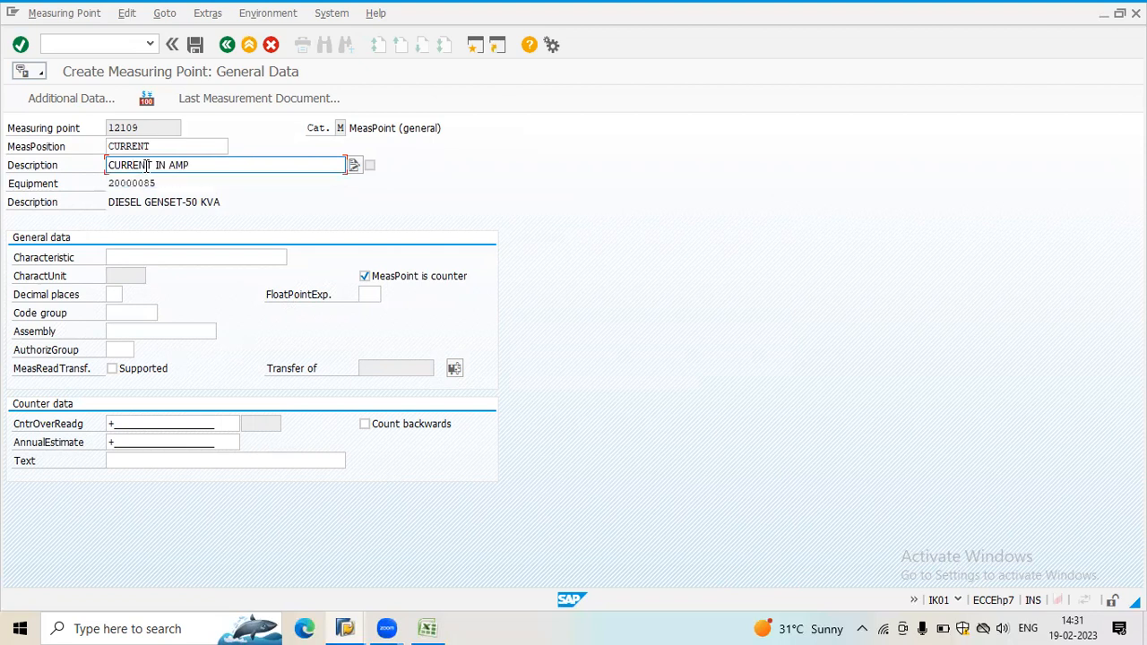
- Assign the characteristic CURRENT to the measuring point and set its annual estimate to 999999999
left_click(135, 258)
type("CURRENT")
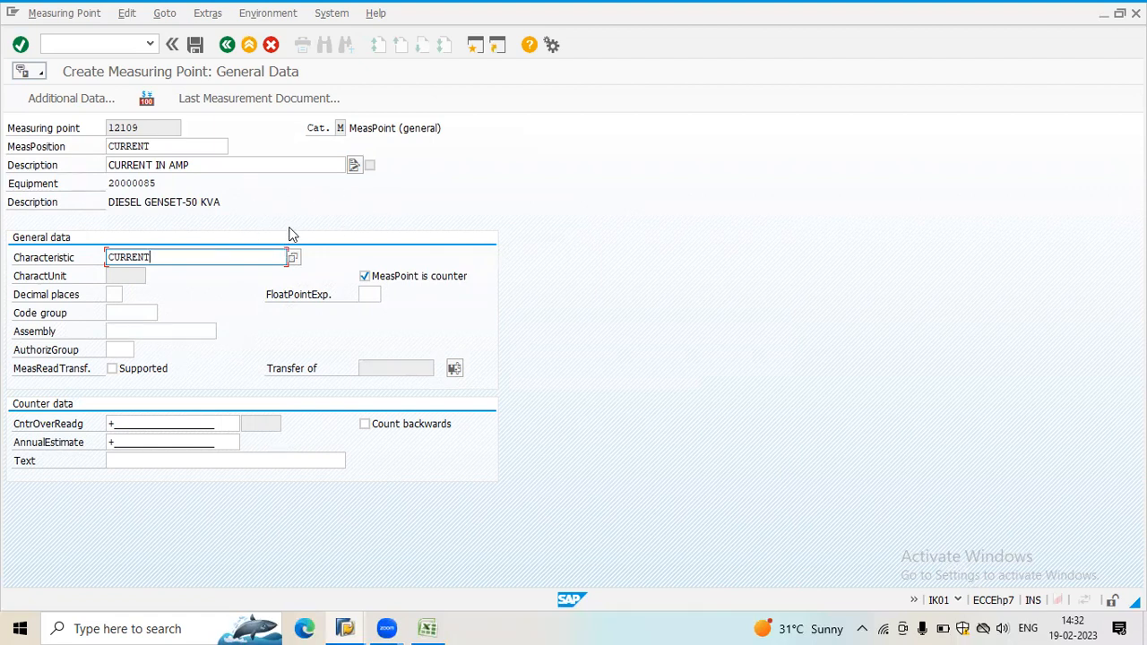
key("Return")
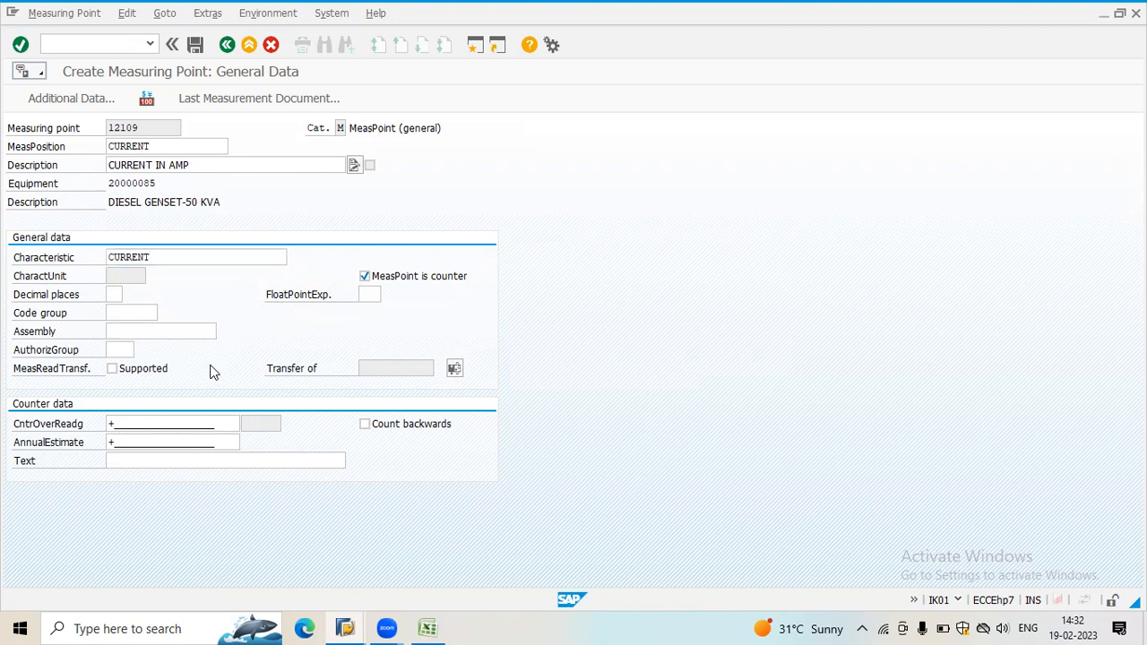
left_click(191, 258)
left_click(222, 443)
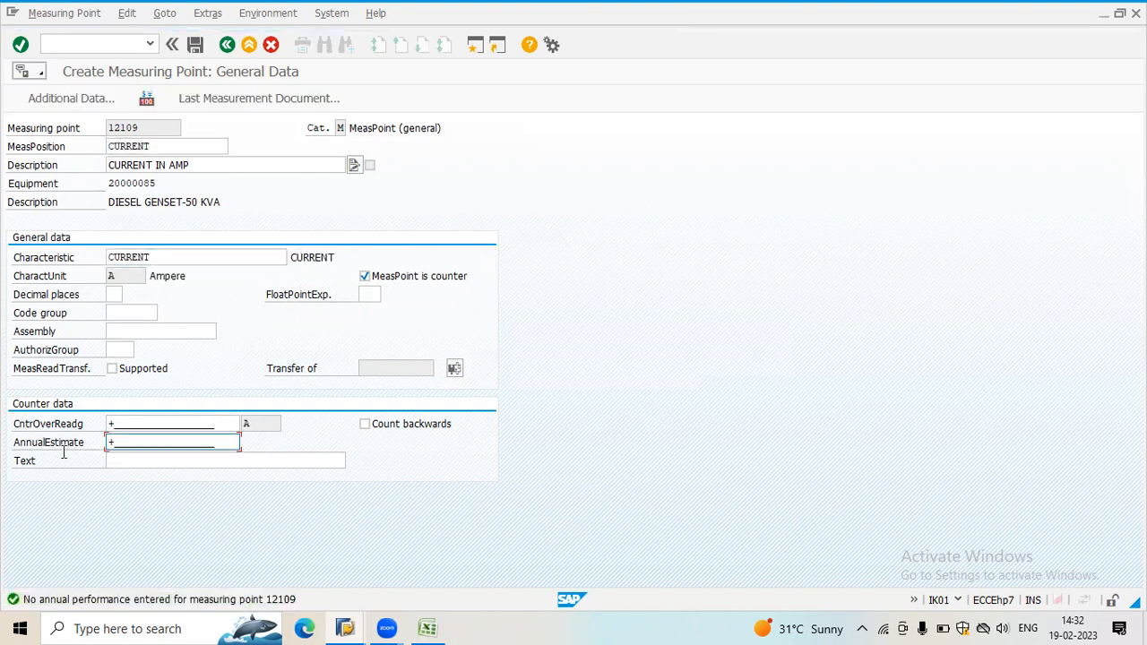
key("BackSpace")
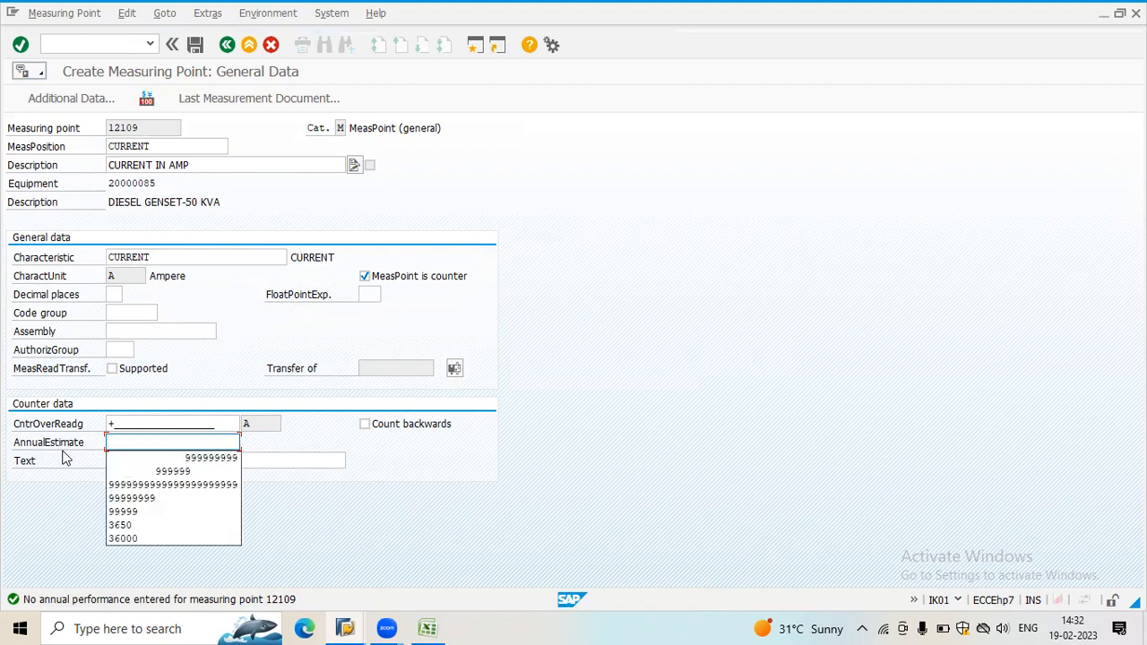
left_click(206, 457)
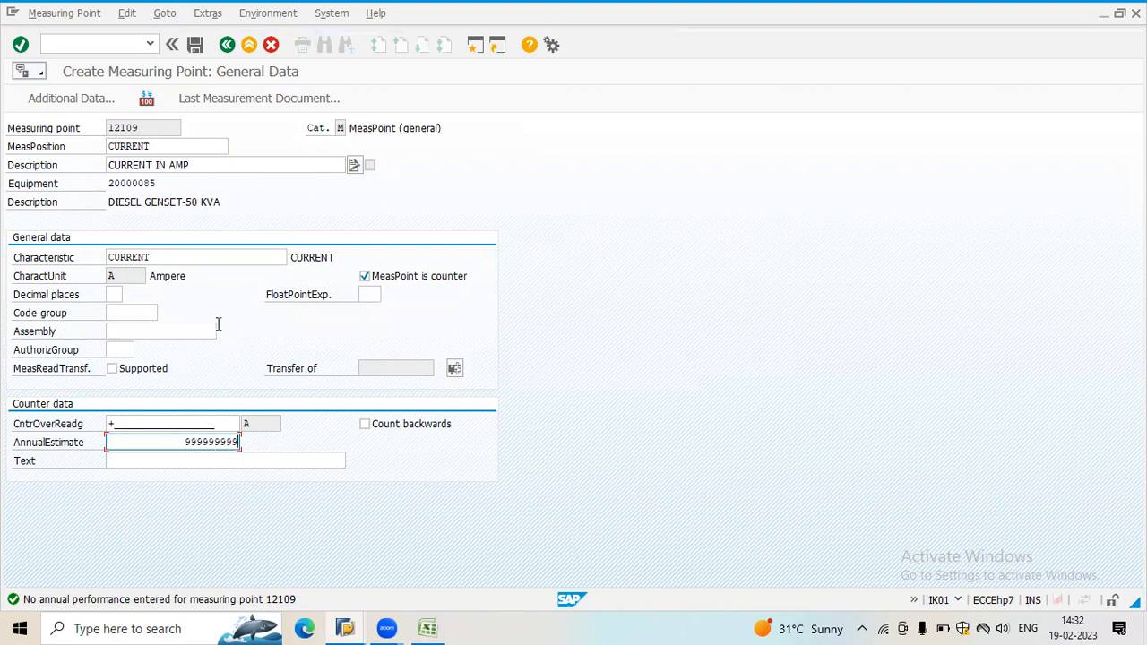
- Insert PRODUCING after CURRENT in the measuring point's description and save the measuring point
left_click(125, 183)
left_click(151, 127)
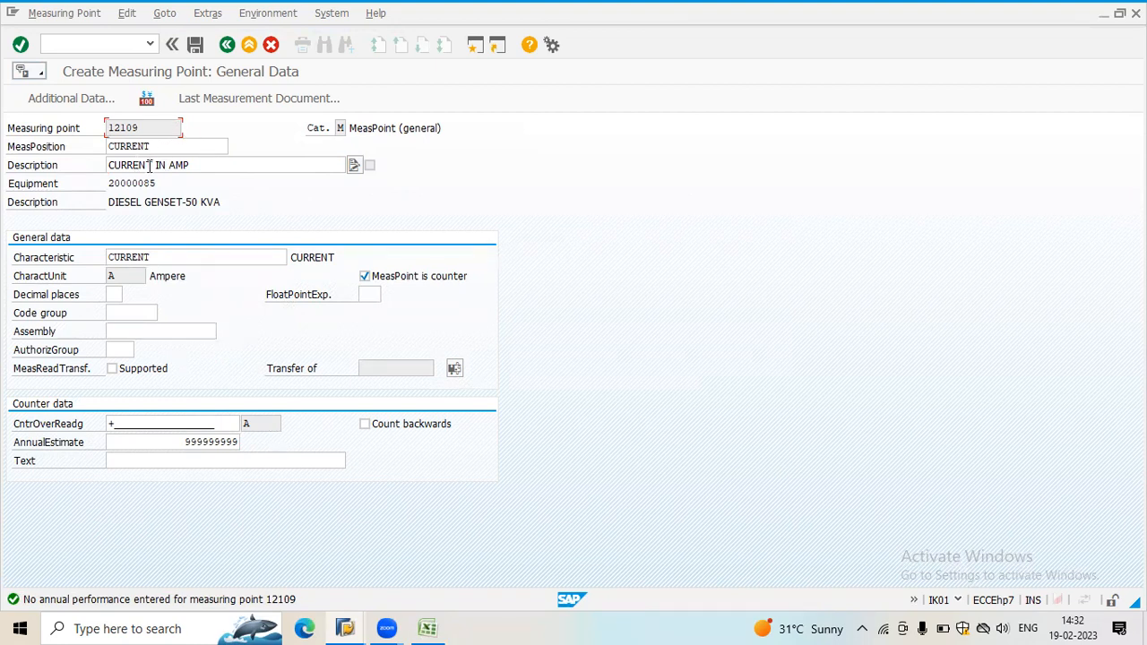
left_click(156, 165)
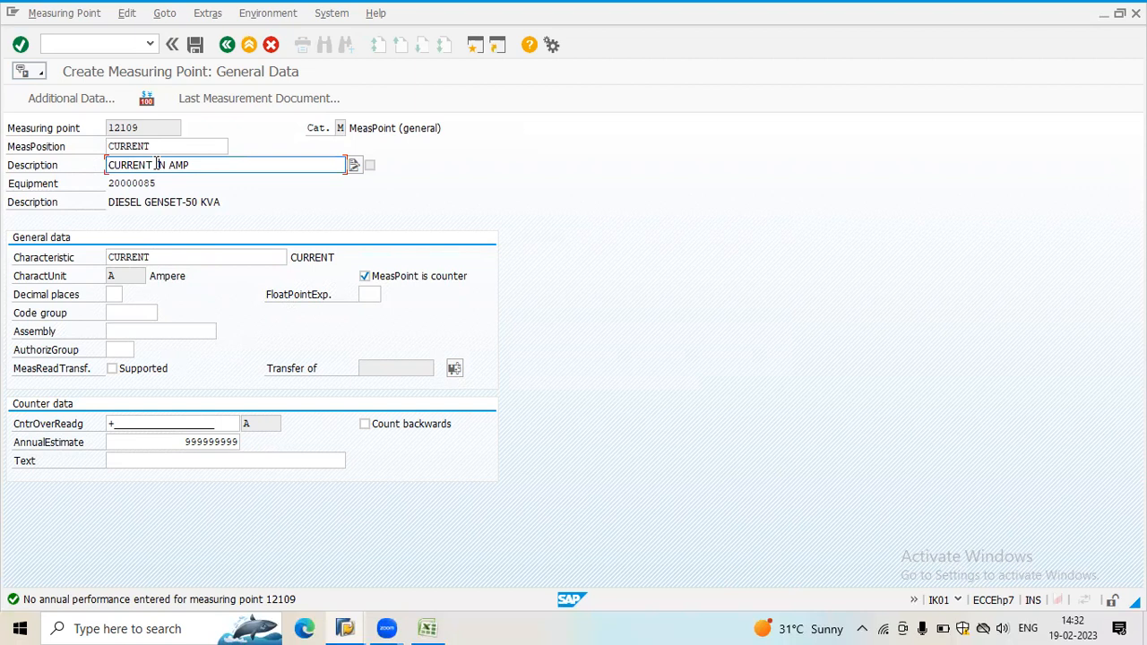
type("FRODUCING")
key("Delete")
left_click(198, 51)
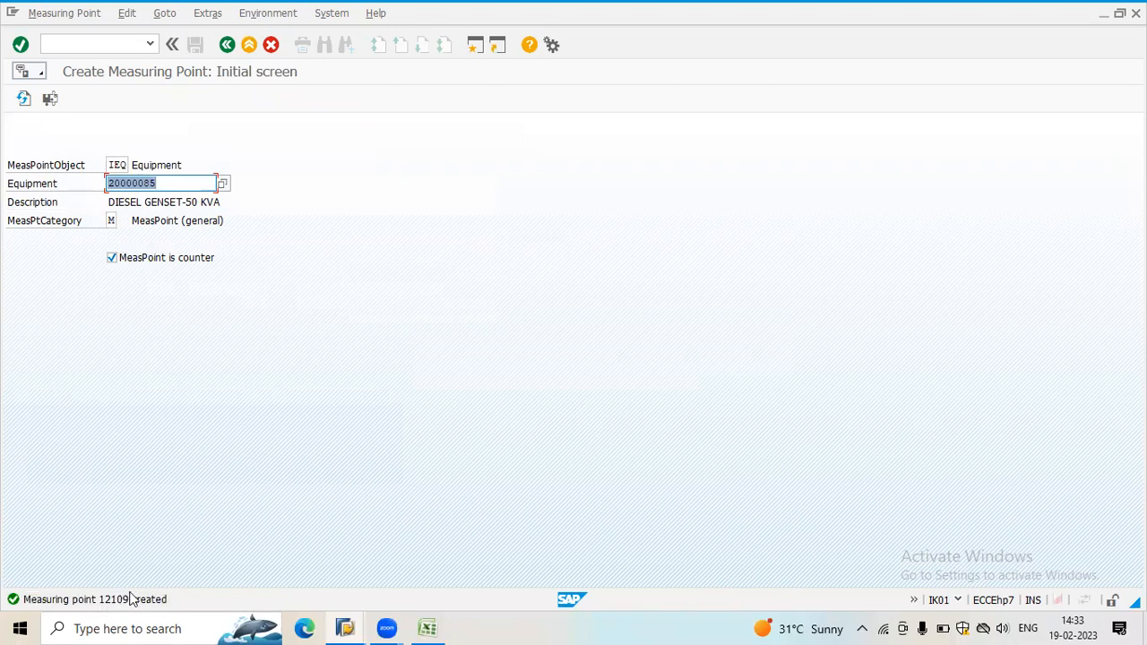
- Start a measurement document for measuring point 12109 with transaction IK11, with measurement time 11.02.2023 at 08:00
left_click(227, 45)
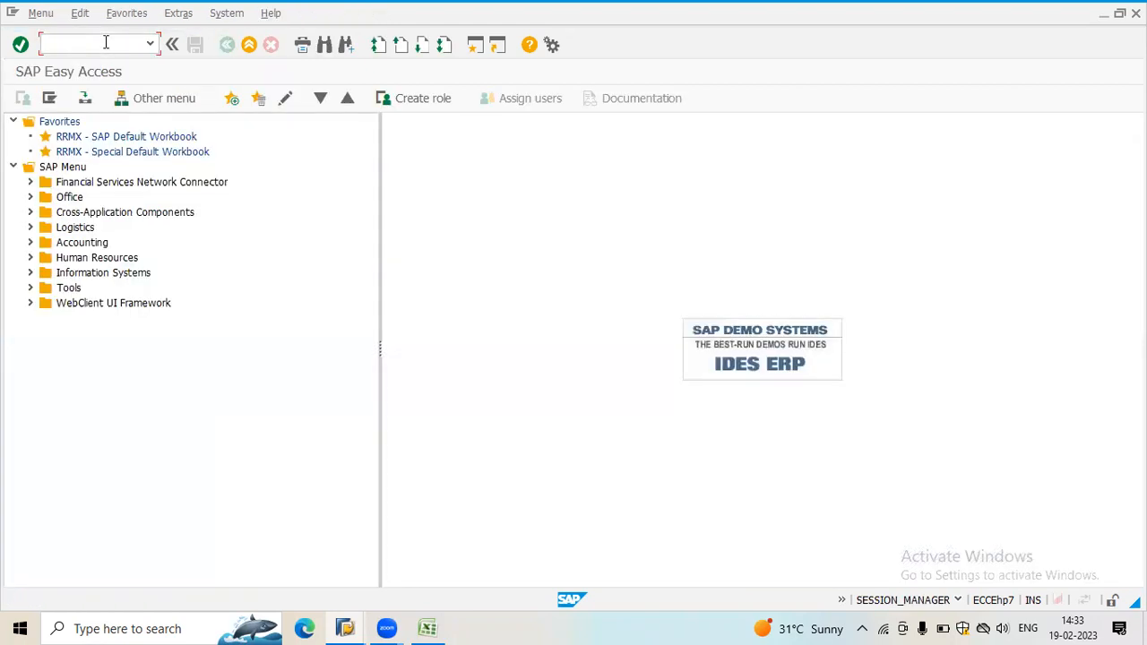
type("IK11")
key("Return")
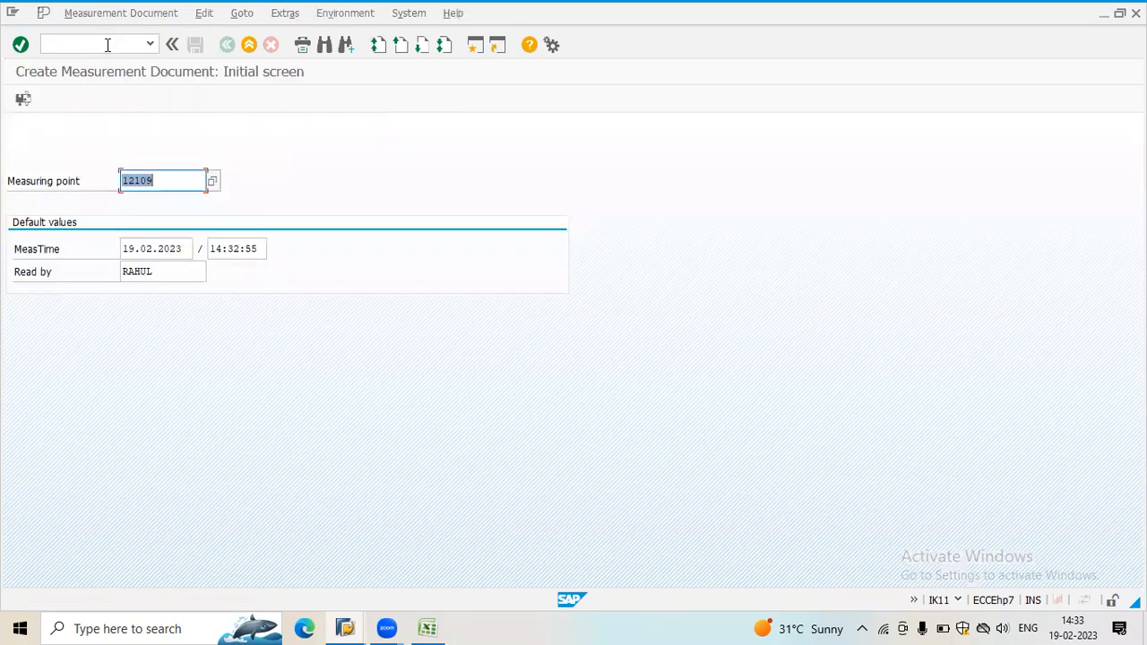
left_click(132, 248)
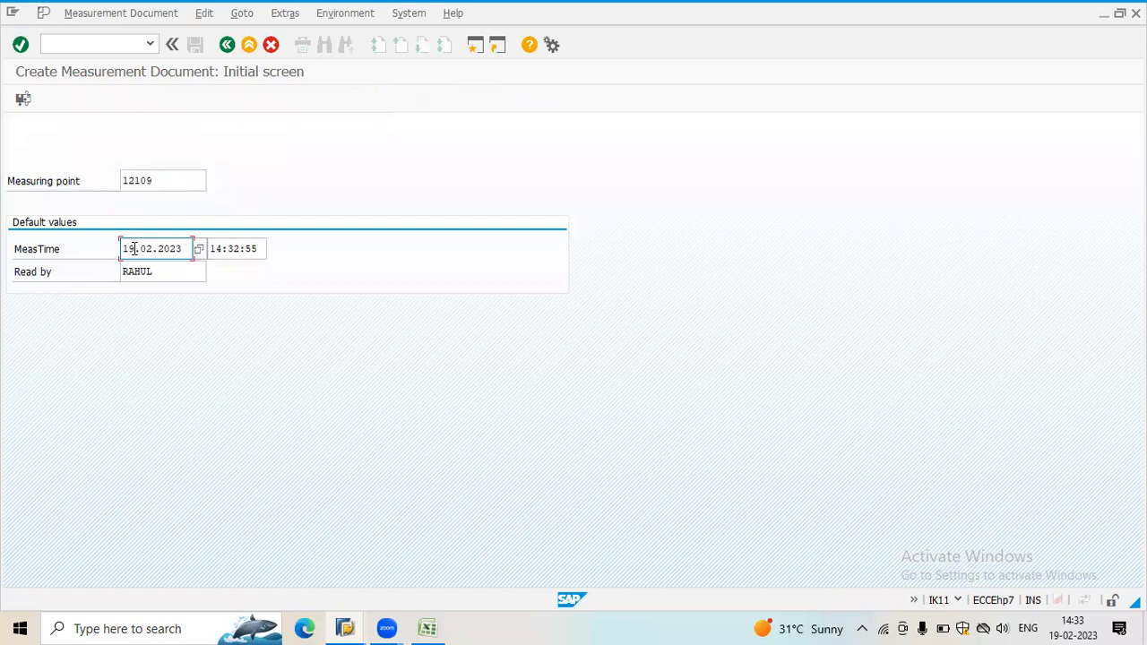
key("BackSpace")
type("1")
key("Tab")
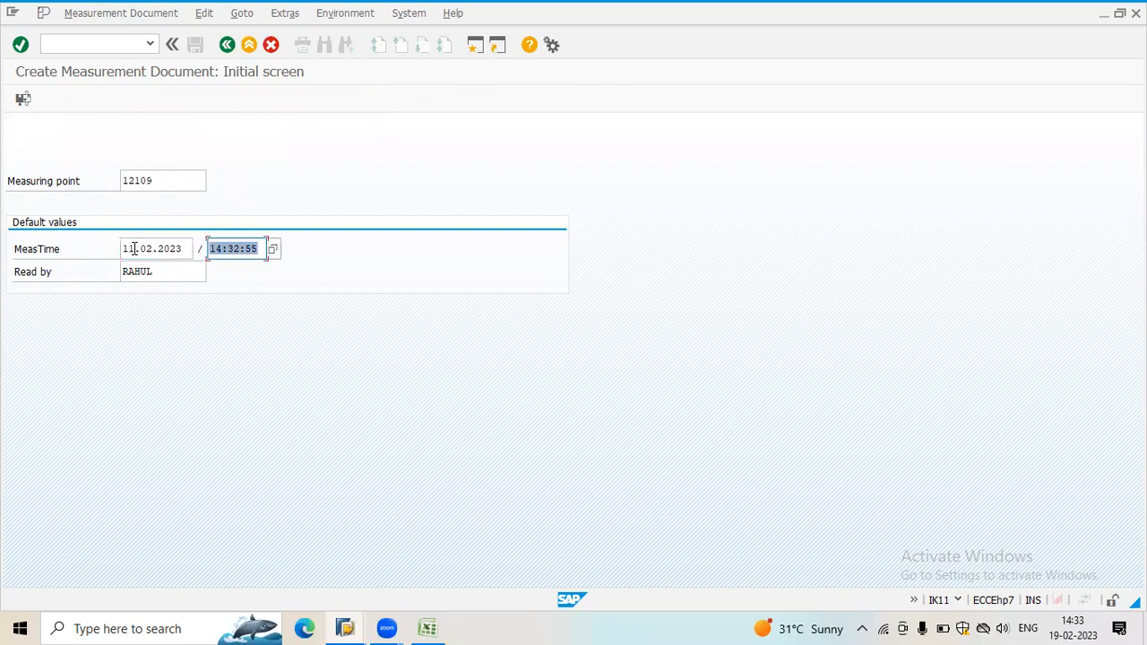
type("08")
key("Return")
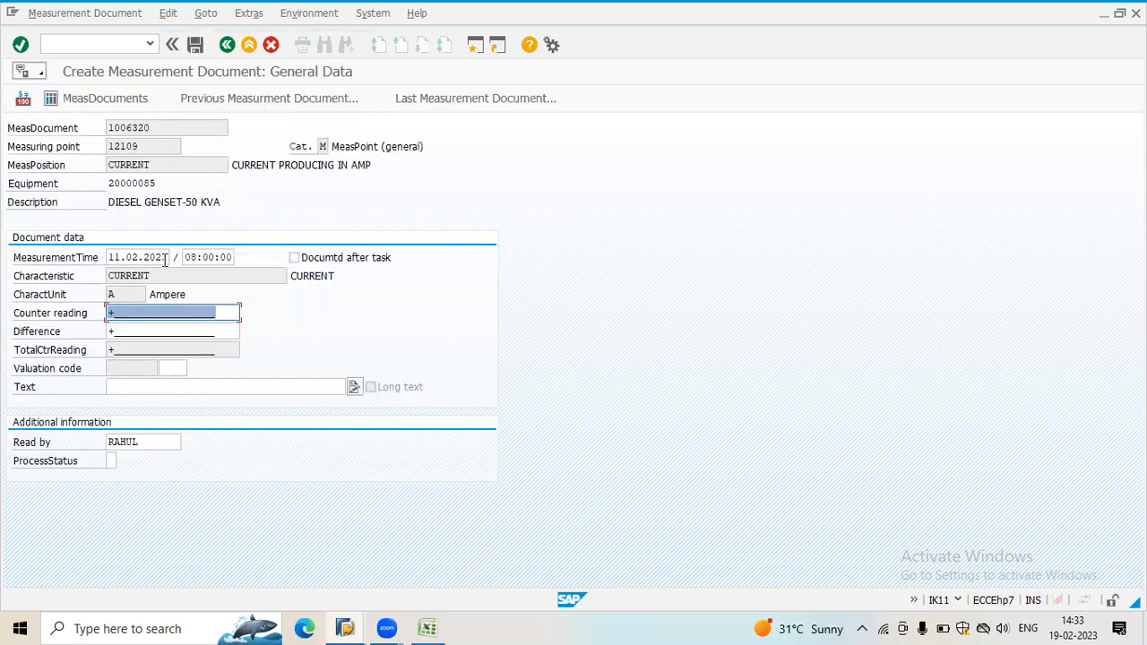
- Enter a difference of 10 in the measurement document for 11.02.2023 and save it
key("Tab")
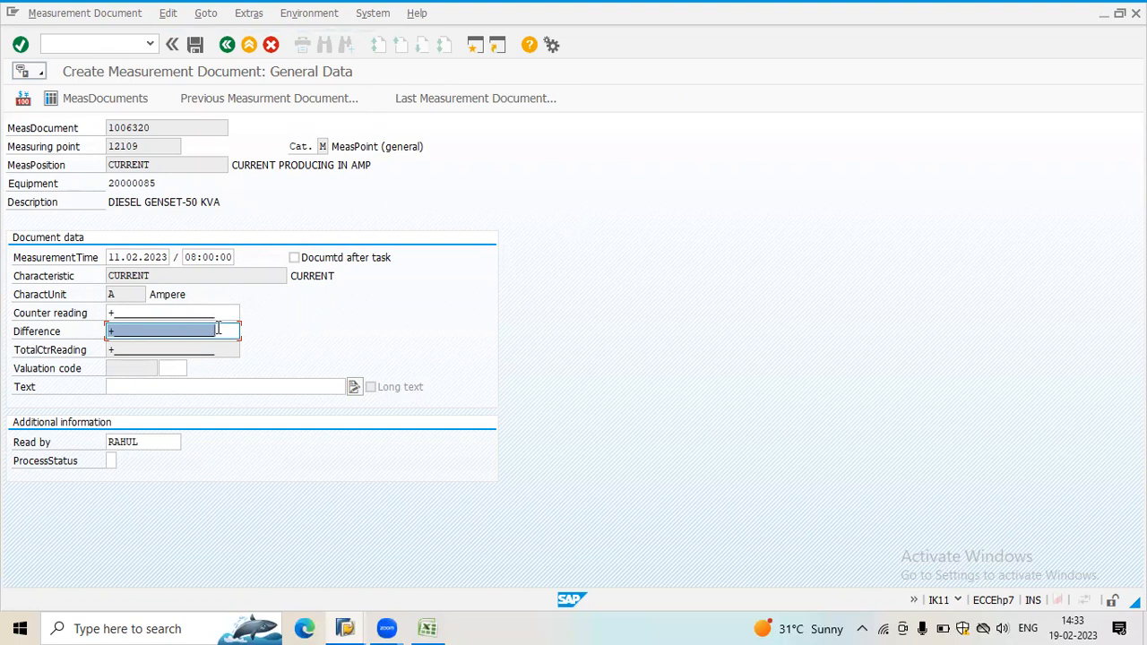
type("10")
key("Return")
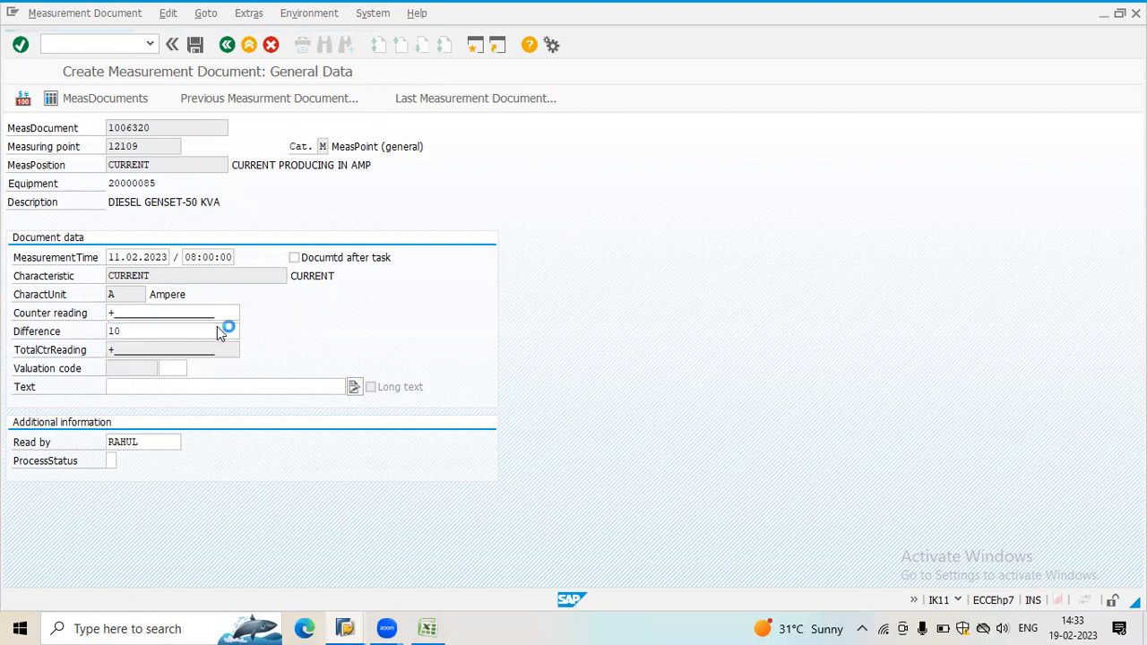
left_click(185, 331)
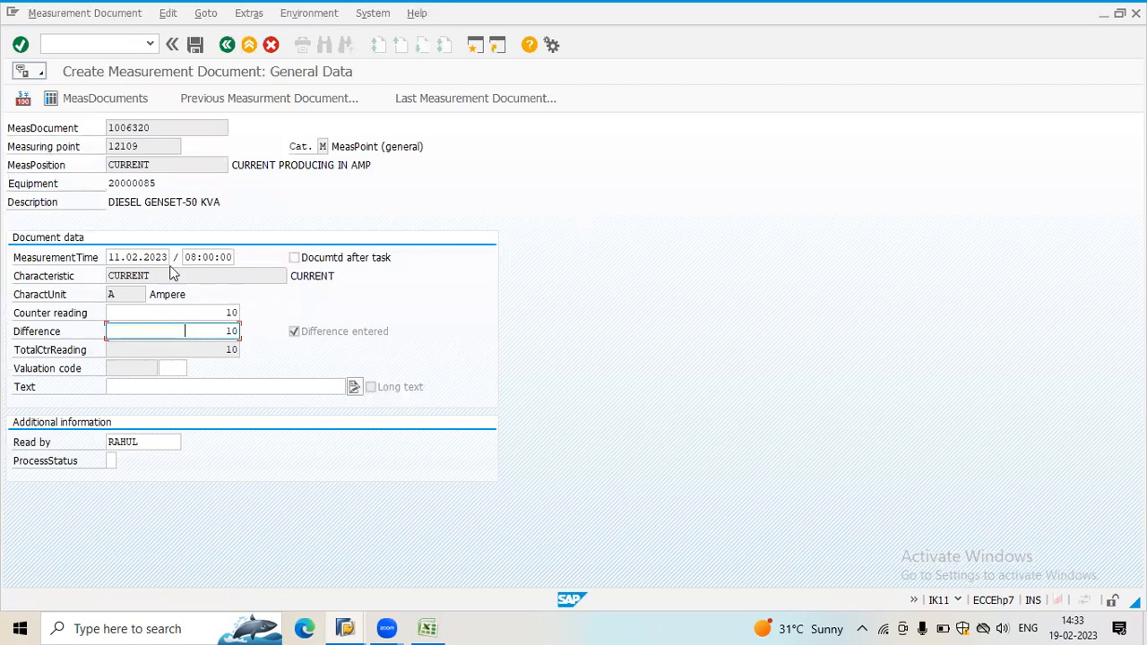
double_click(229, 330)
left_click(196, 46)
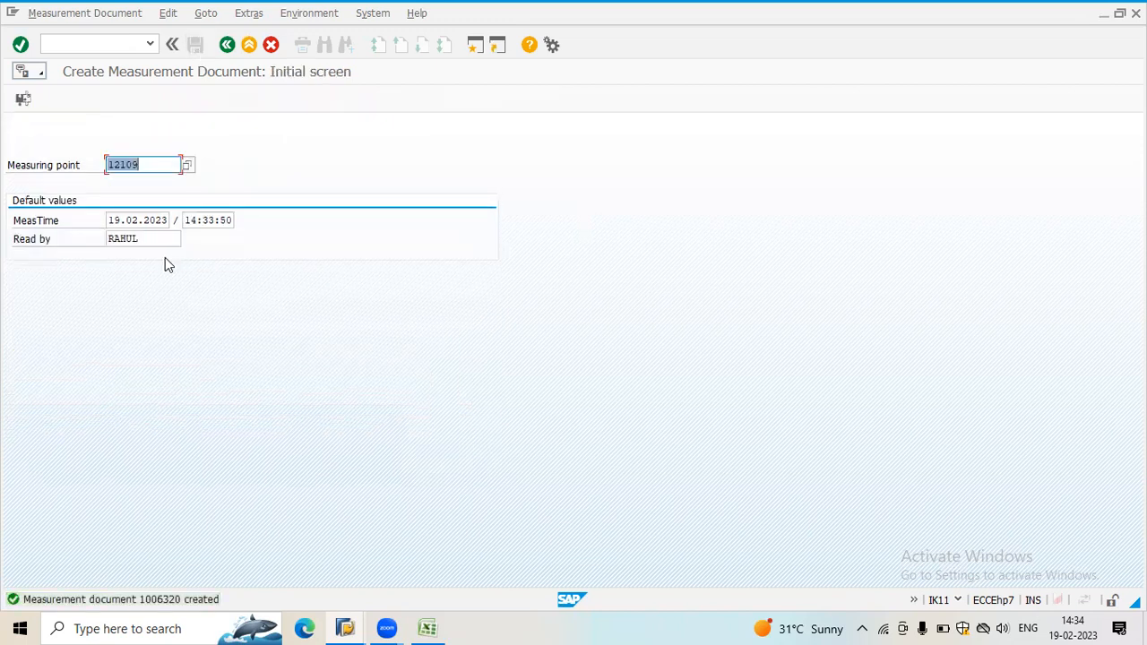
- Create and save a measurement document for the same measuring point dated 12.02.2023 at 08:00 with a difference of 9
left_click(116, 221)
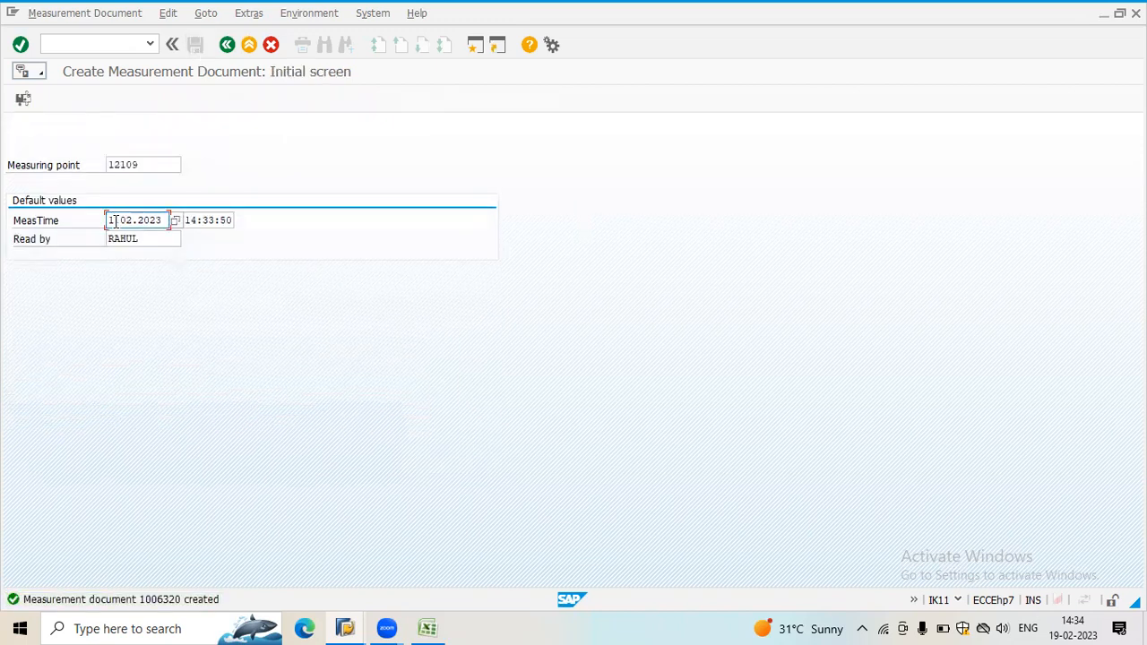
key("Tab")
type("08")
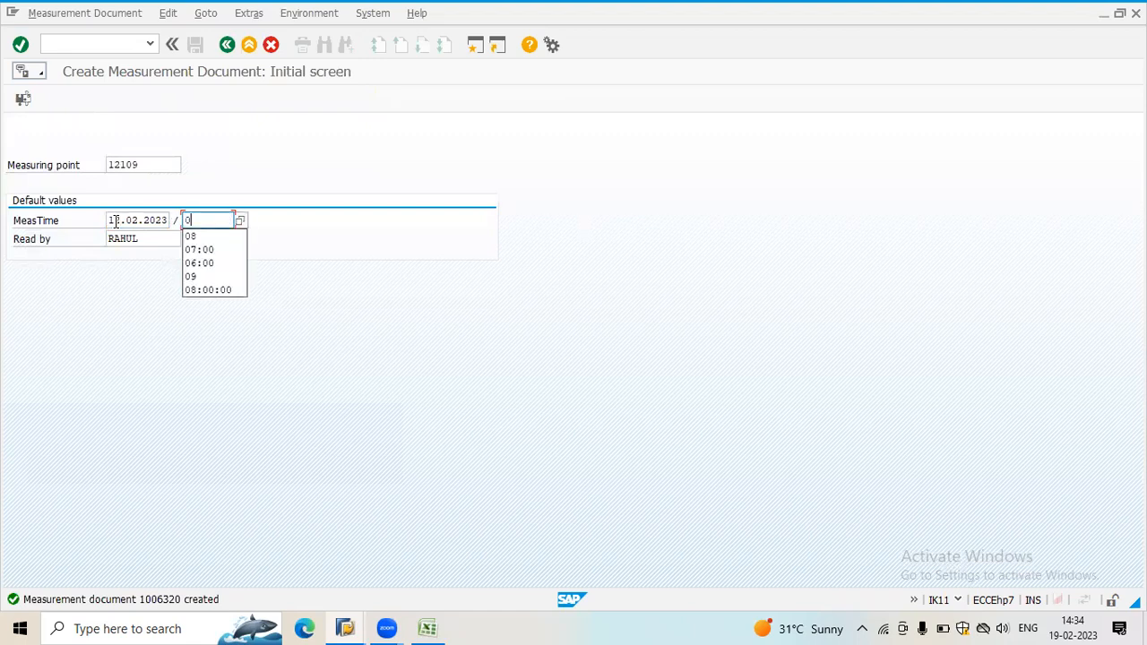
key("Down")
key("Return")
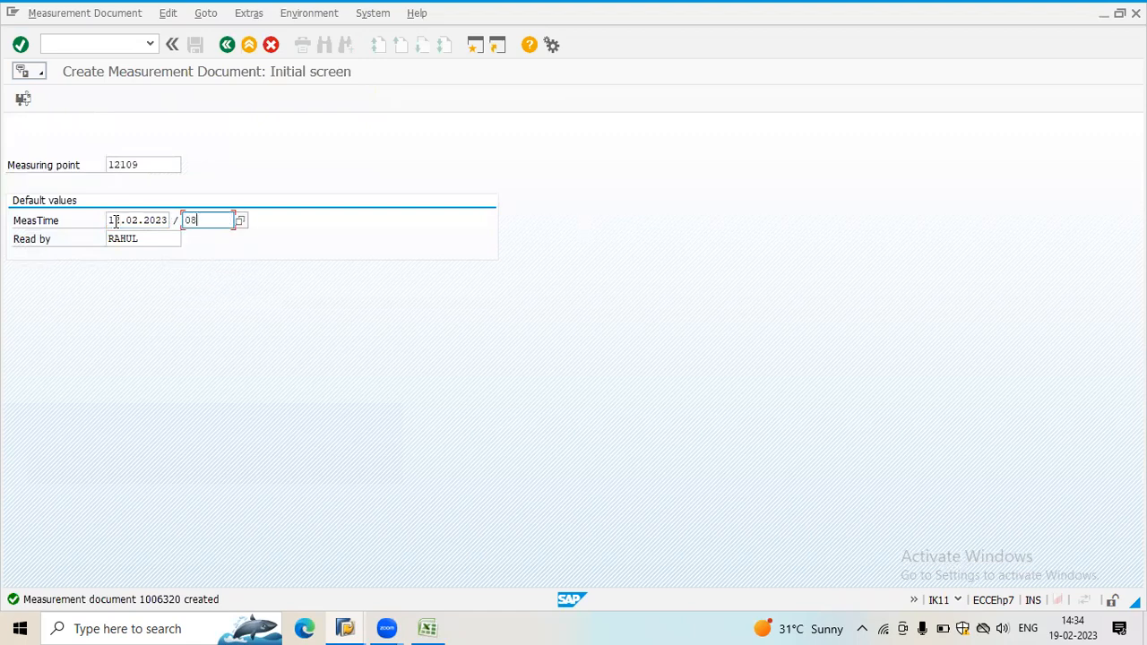
key("Return")
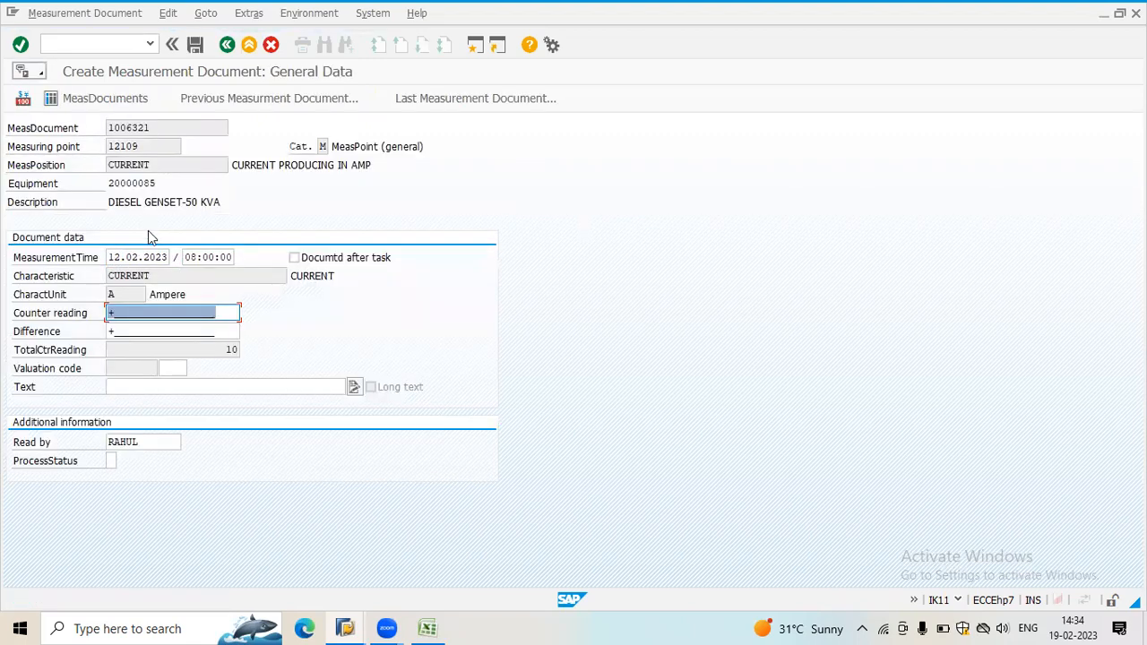
type("9")
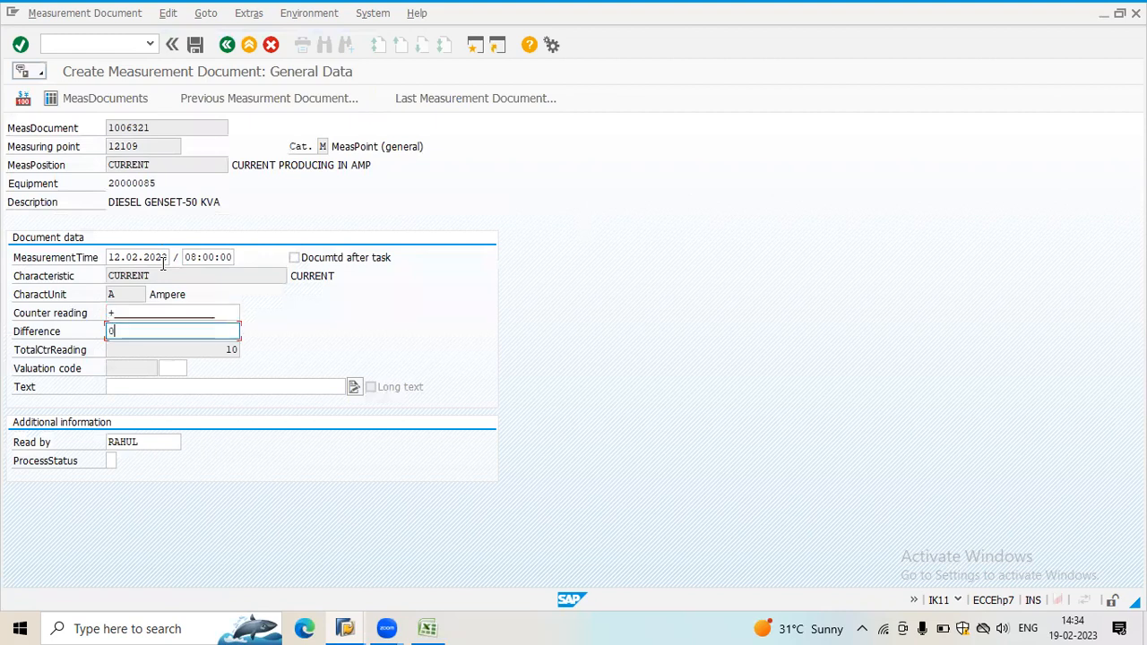
key("Return")
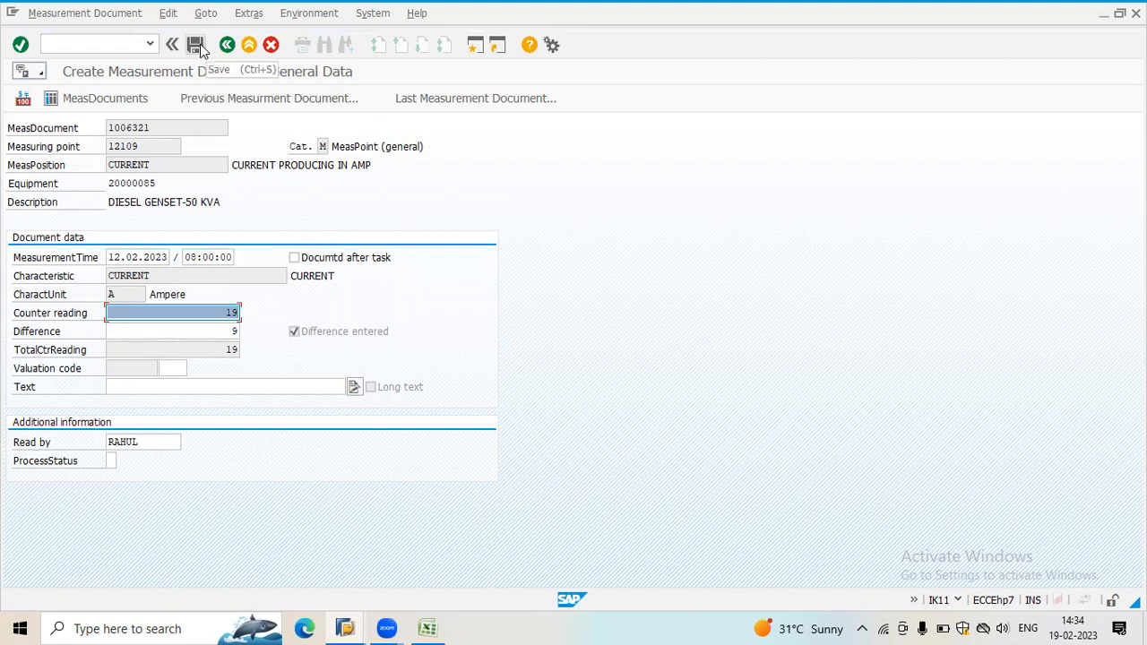
left_click(200, 44)
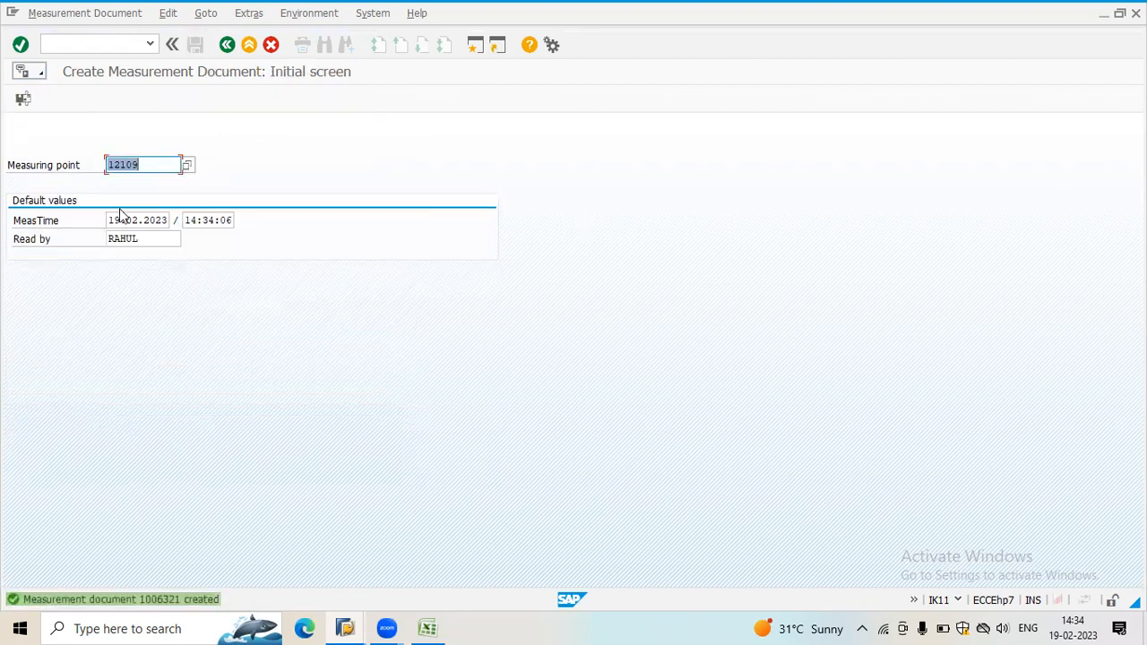
- Create and save a measurement document for the same measuring point dated 13.02.2023 at 08:00 with a difference of 11
left_click(121, 219)
key("BackSpace")
type("3")
key("Tab")
type("08")
key("Return")
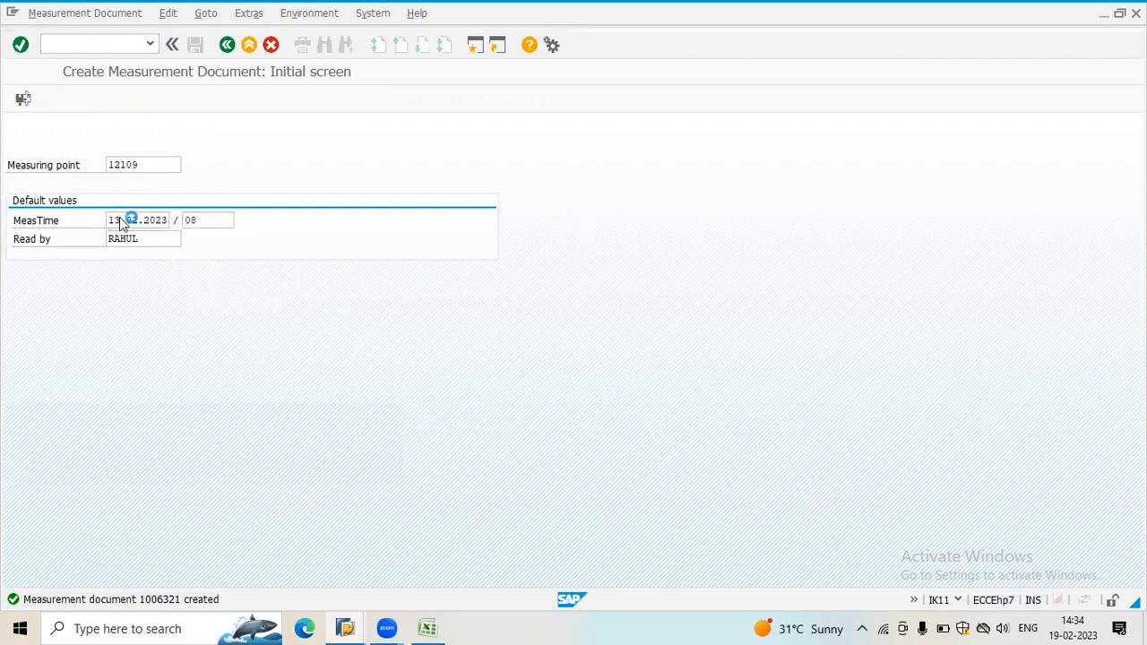
key("Tab")
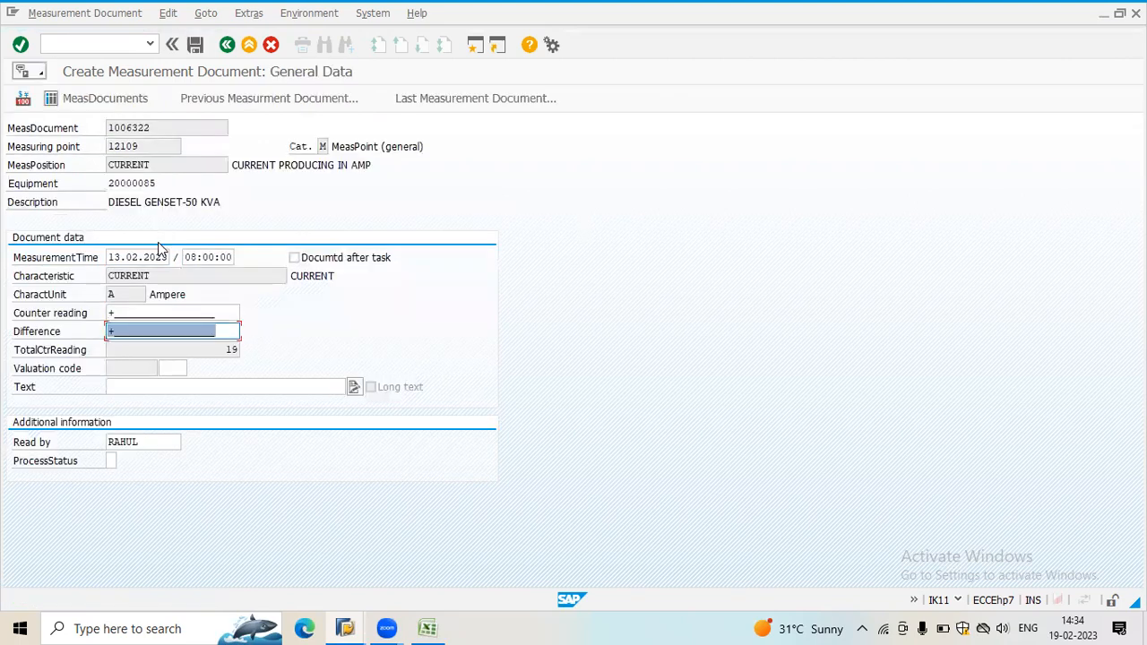
type("11")
key("Return")
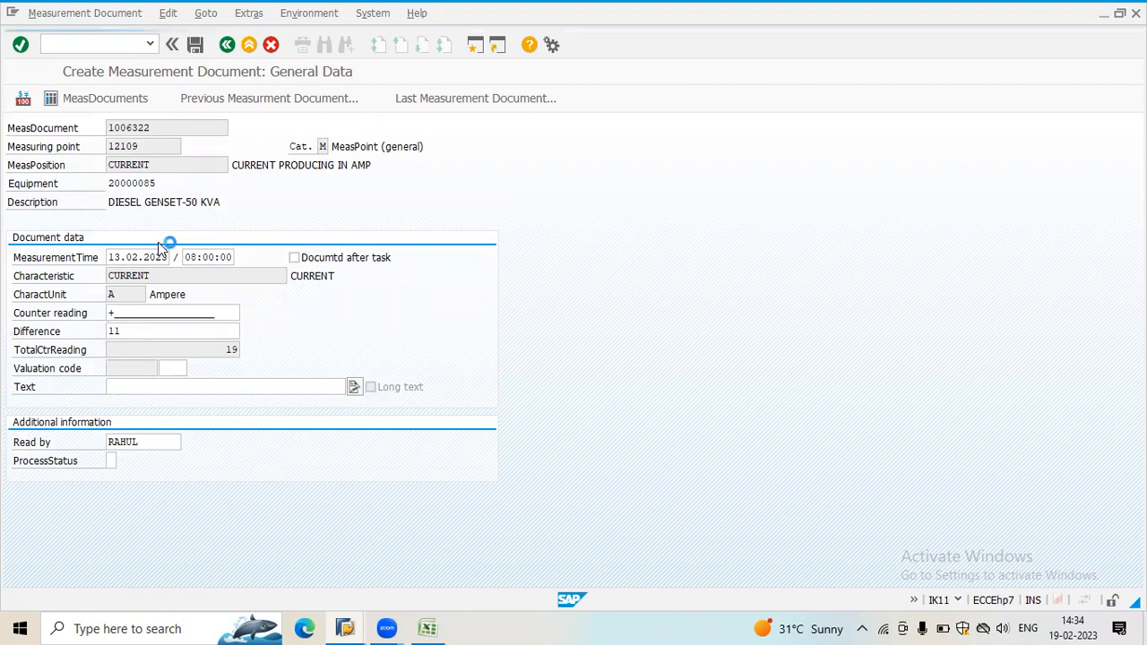
left_click(194, 43)
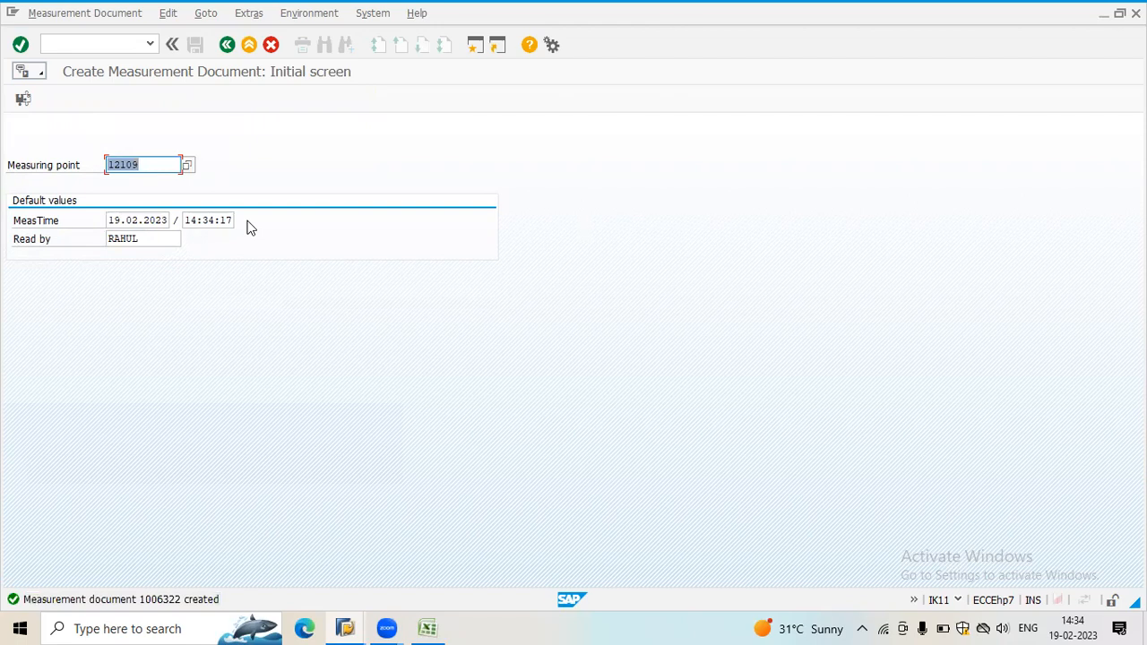
- Create and save a measurement document for the same measuring point dated 14.02.2023 at 08:00 with a difference of 8
left_click(108, 217)
left_click(119, 219)
key("BackSpace")
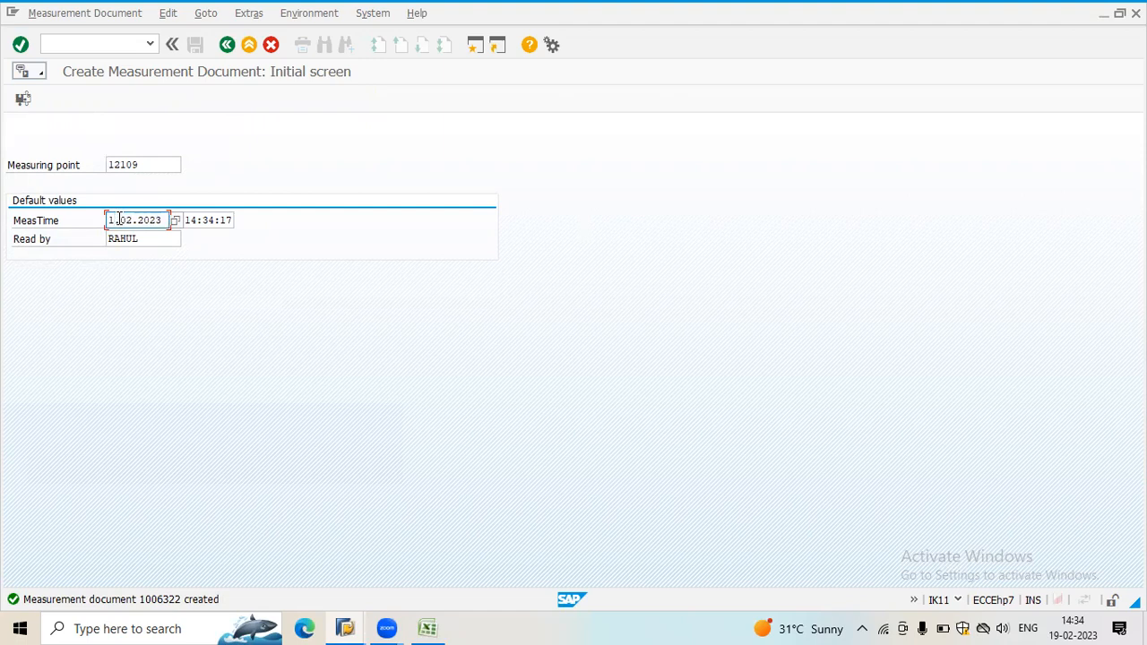
type("4")
key("Tab")
type("08")
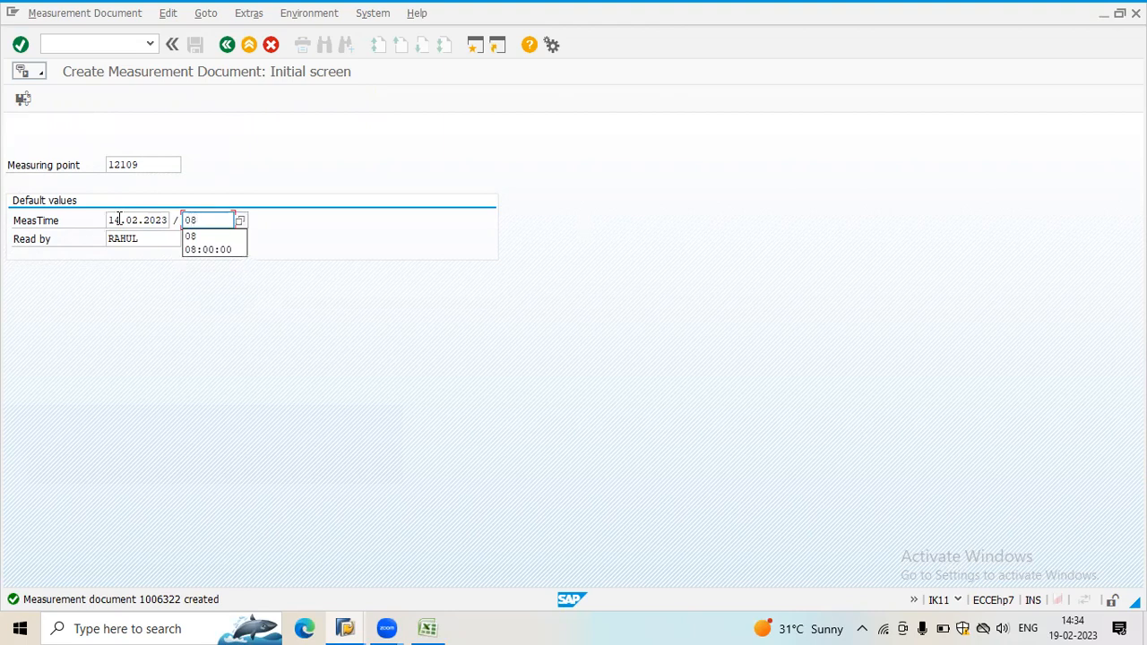
key("Return")
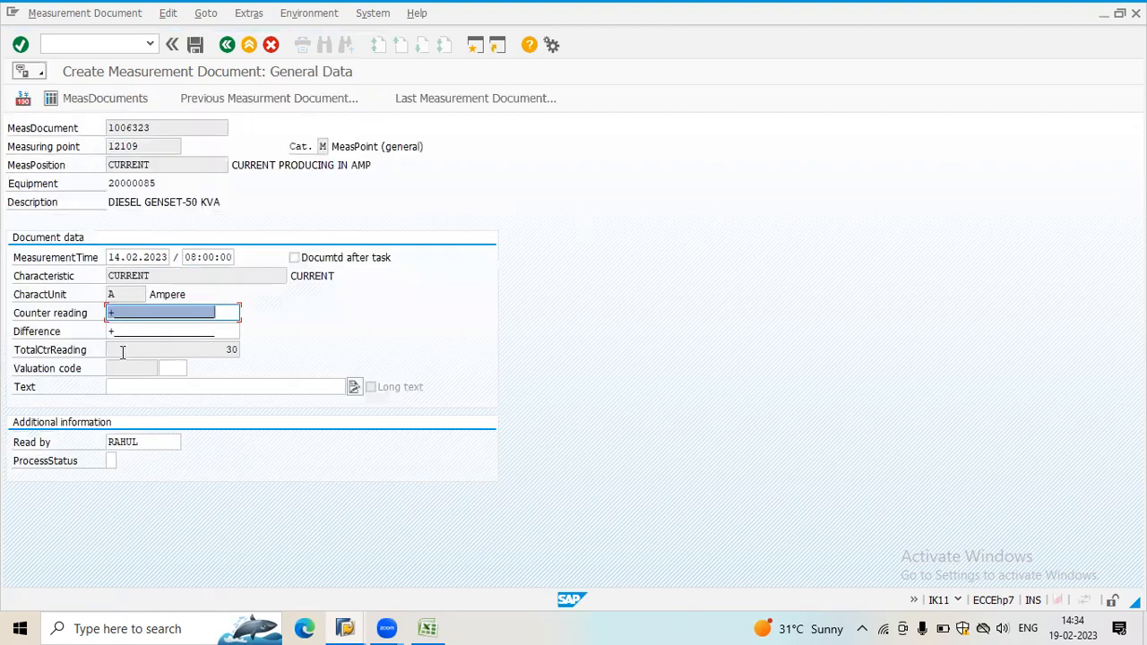
key("Tab")
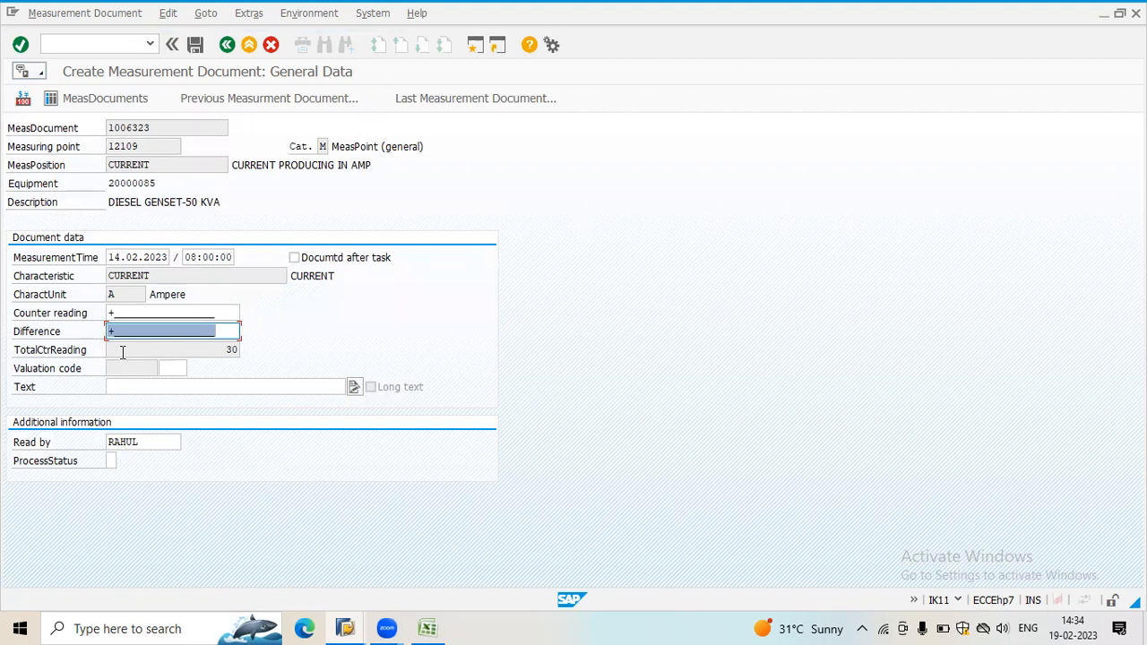
type("08")
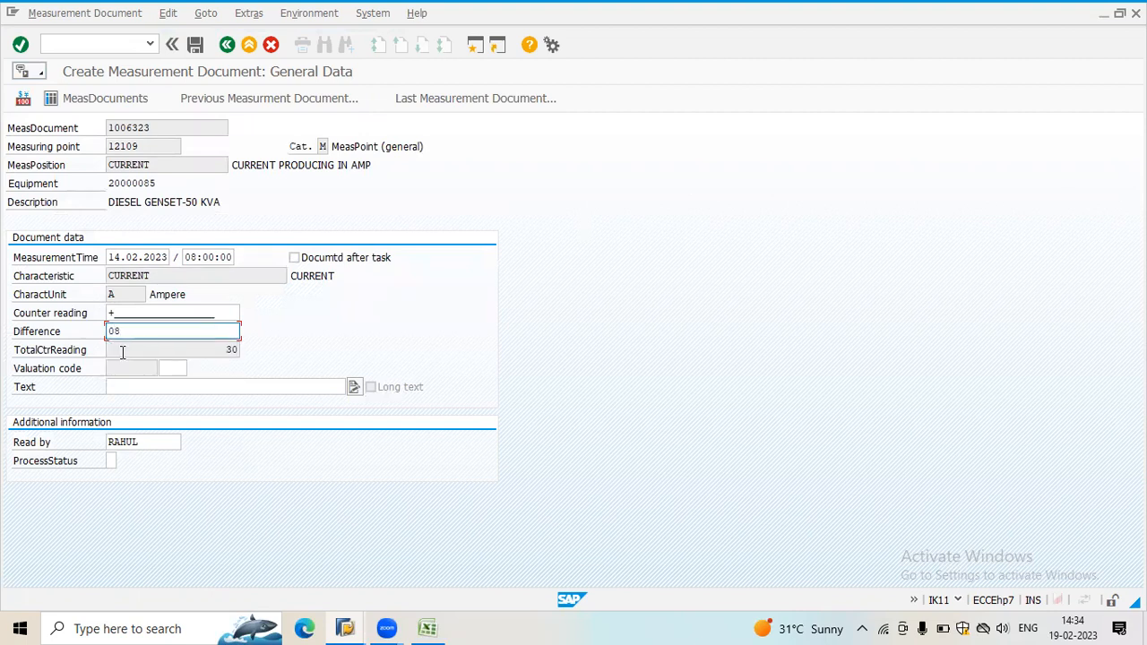
key("Return")
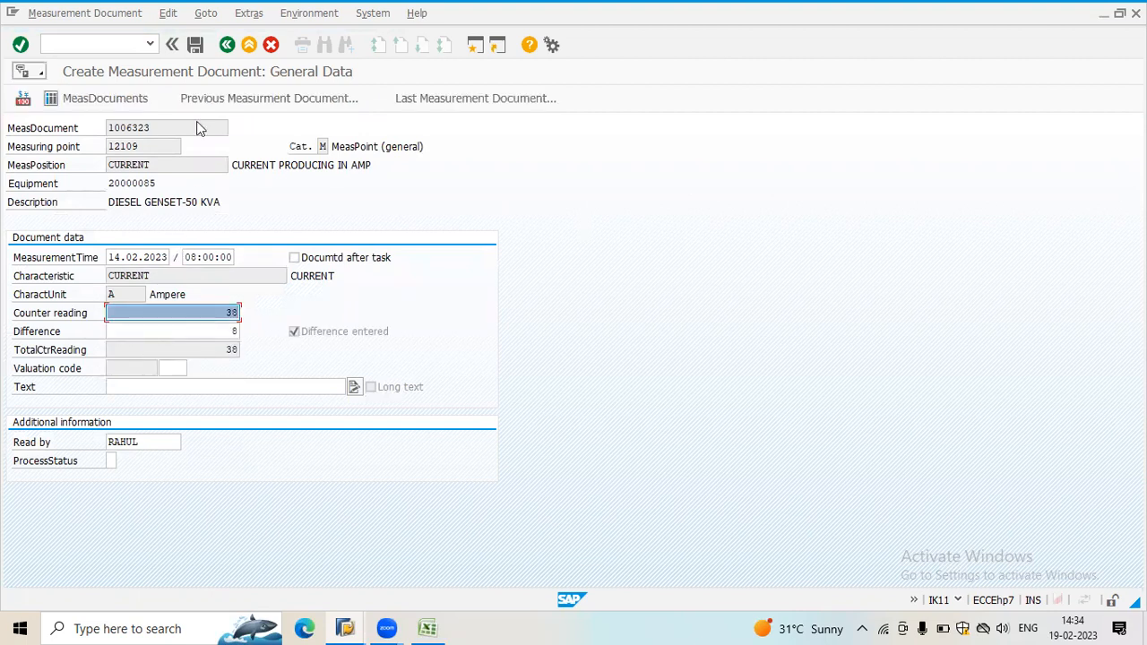
left_click(195, 46)
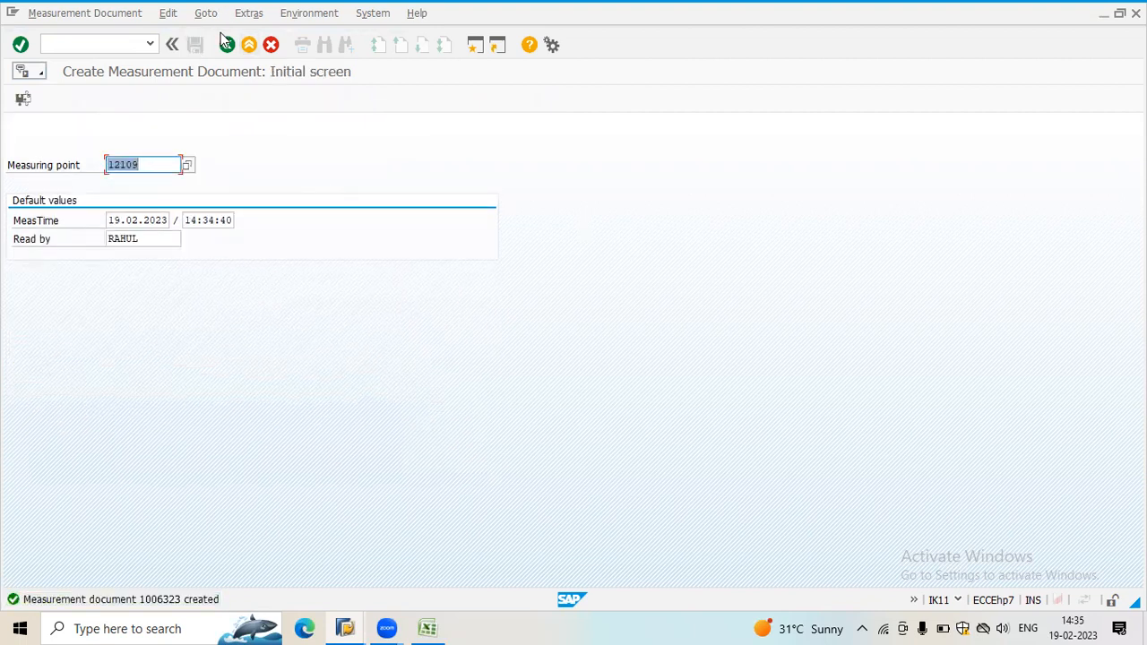
- List the measurement documents of measuring point 12109 with transaction IK17
left_click(229, 47)
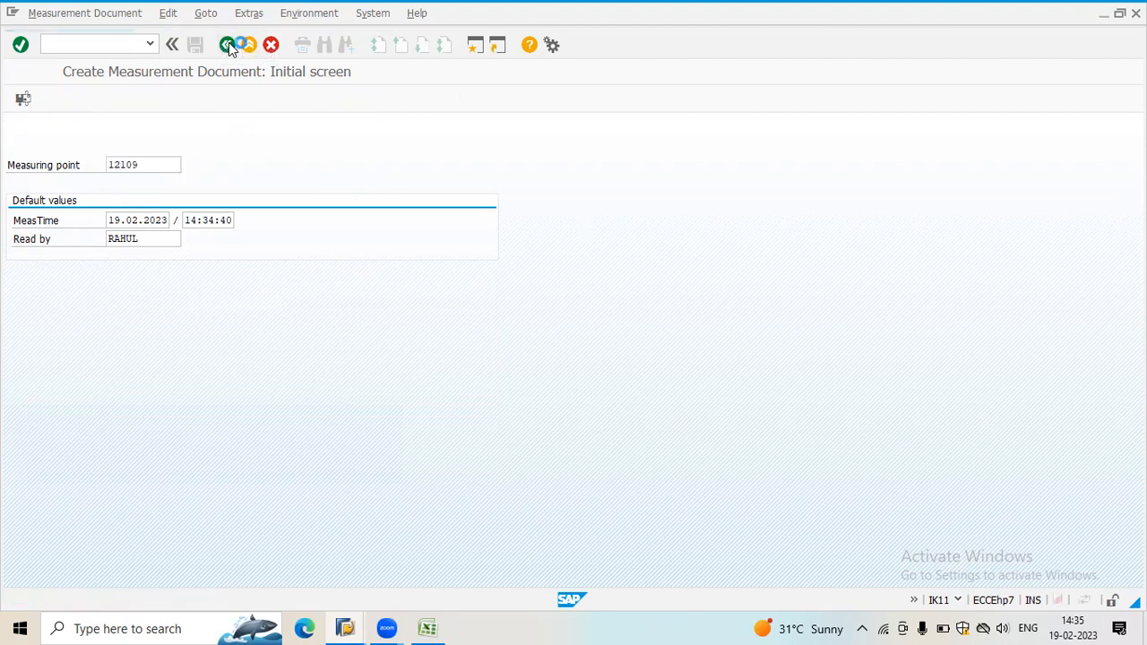
type("IK")
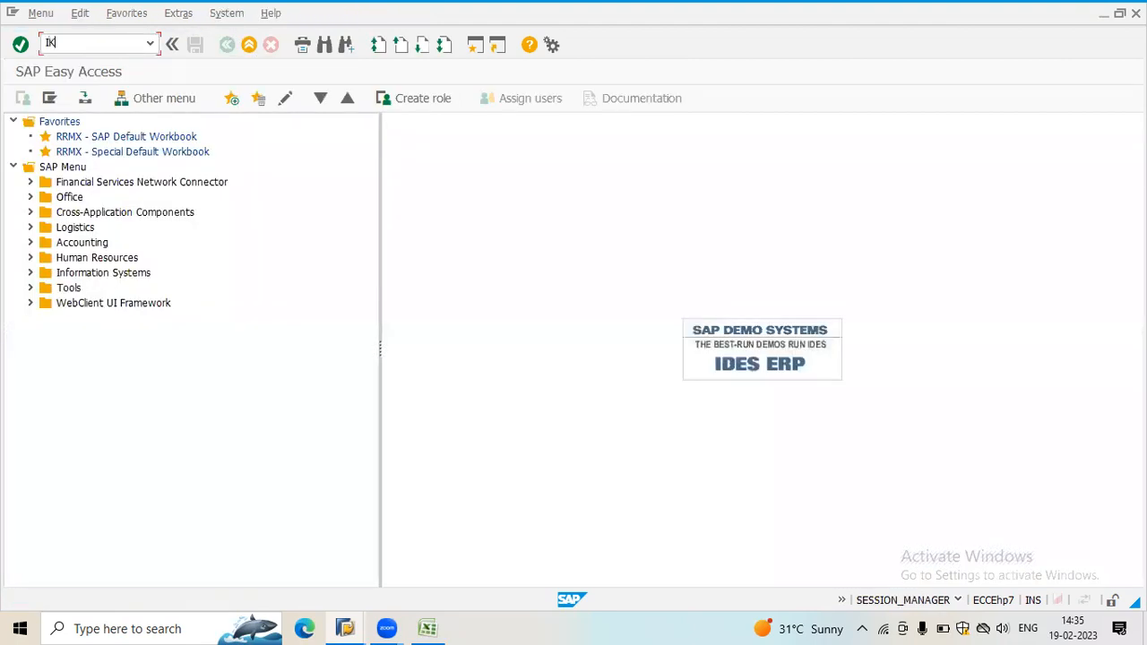
type("17")
key("Return")
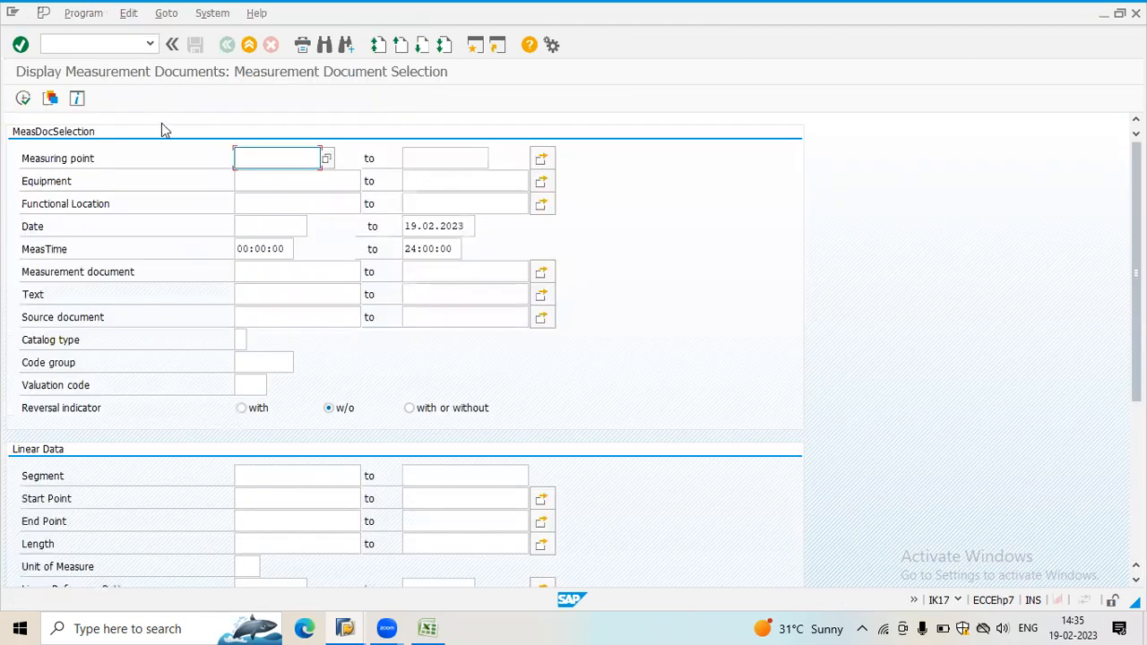
left_click(149, 44)
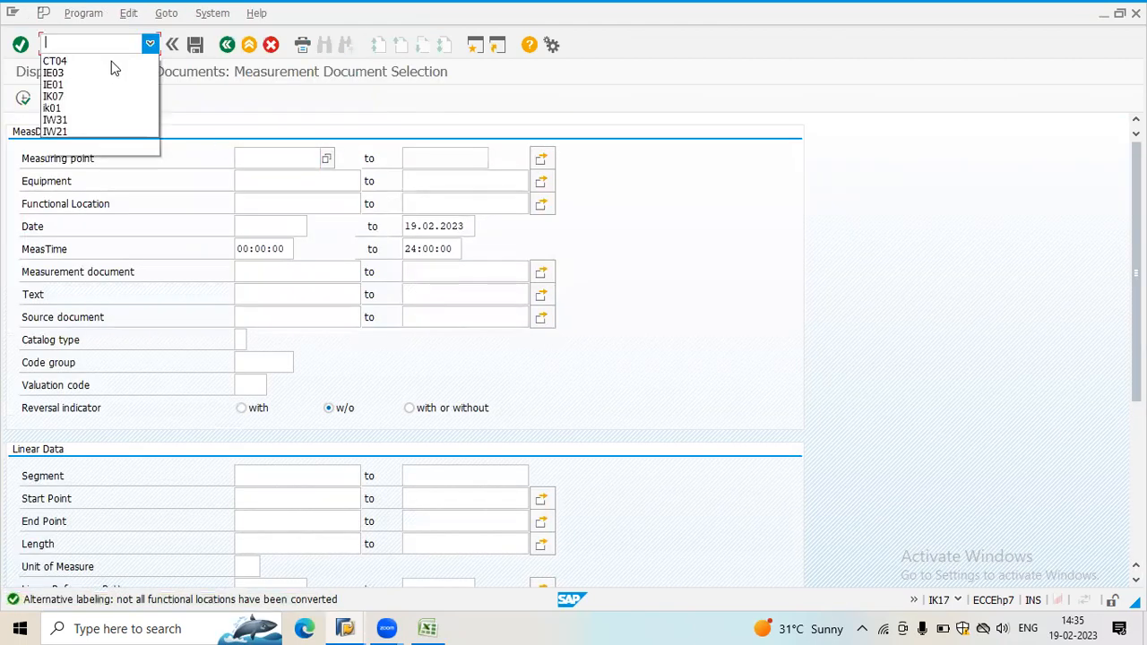
left_click(217, 97)
left_click(260, 153)
type("12109")
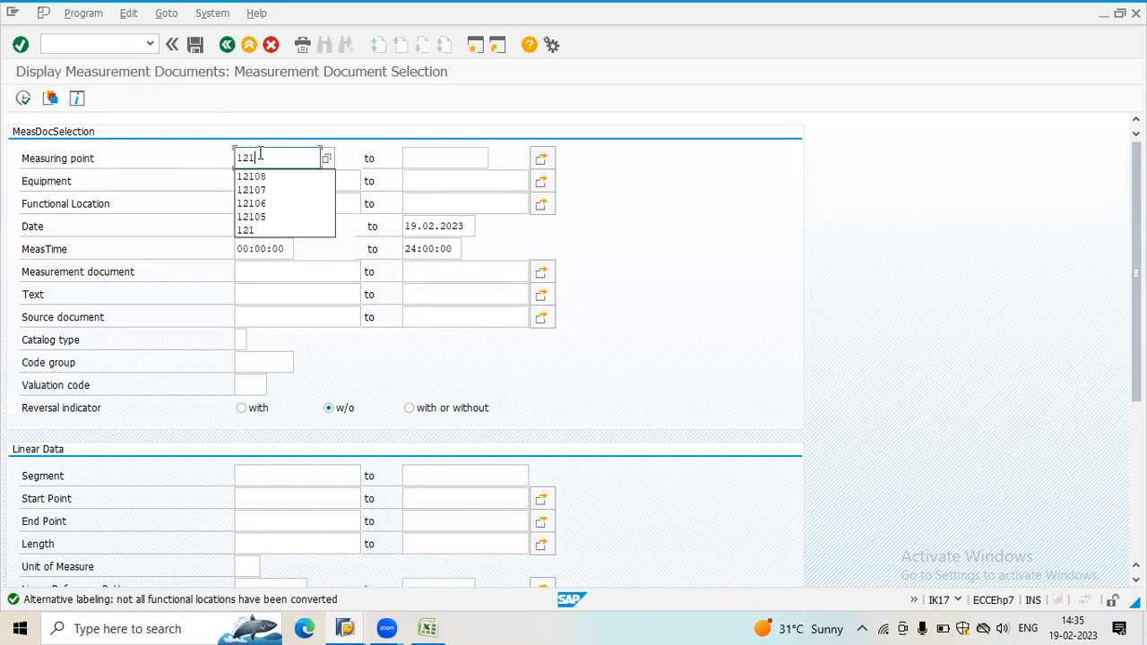
left_click(23, 98)
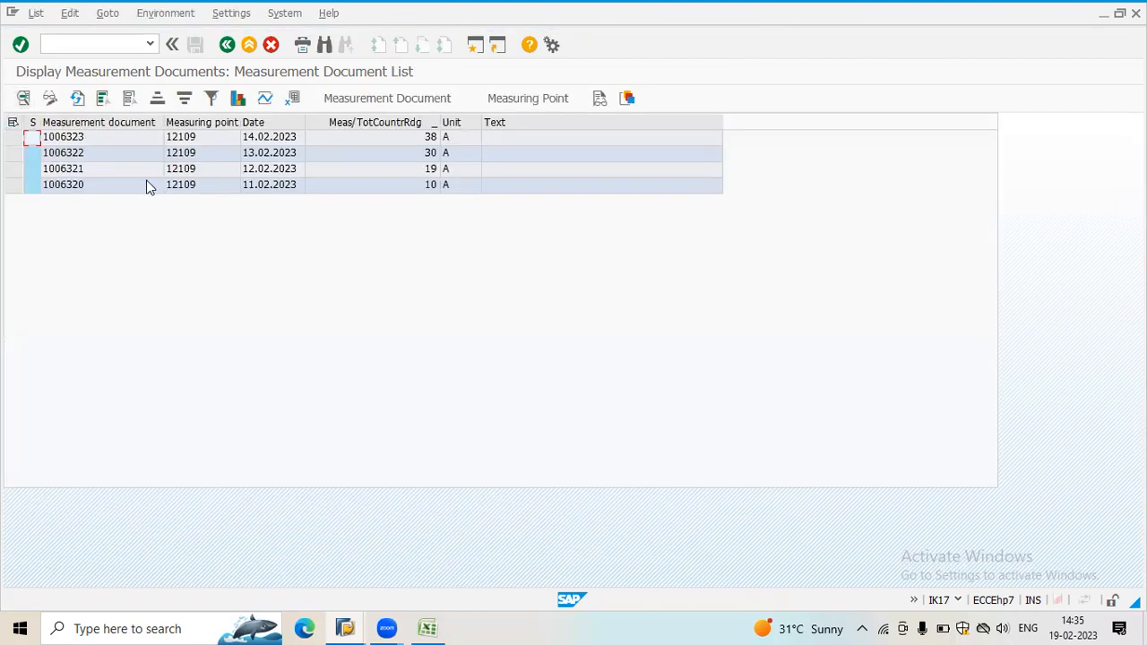
- Open the measurement document dated 11.02.2023 from the list to check its reading and difference, and go back
left_click(265, 185)
left_click(66, 185)
double_click(65, 185)
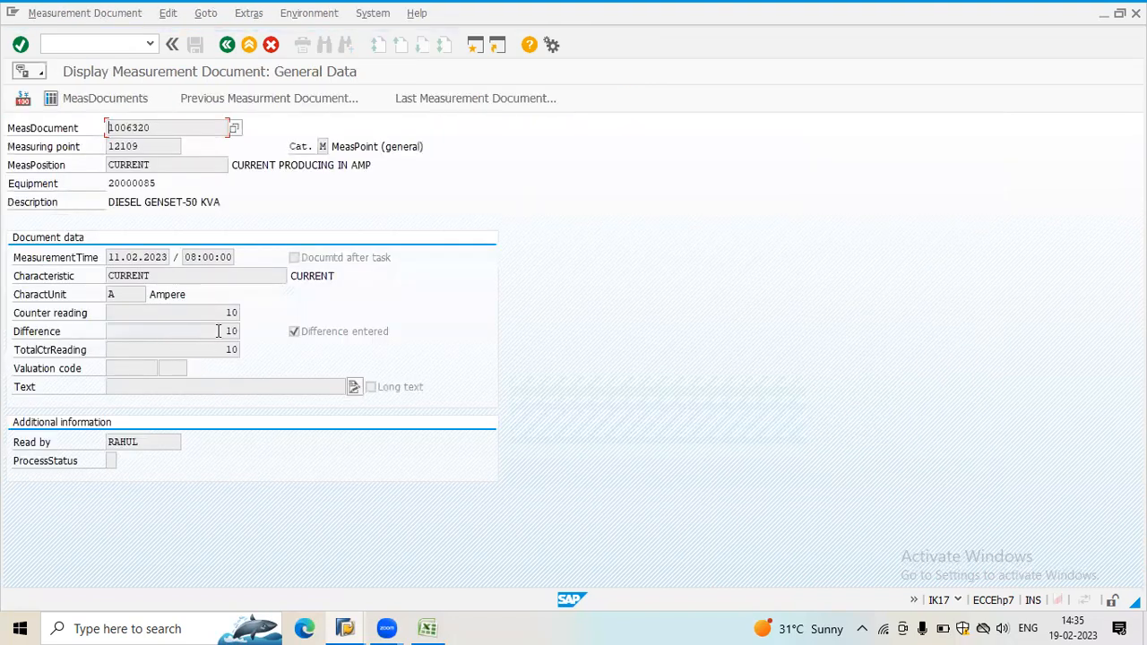
left_click(226, 44)
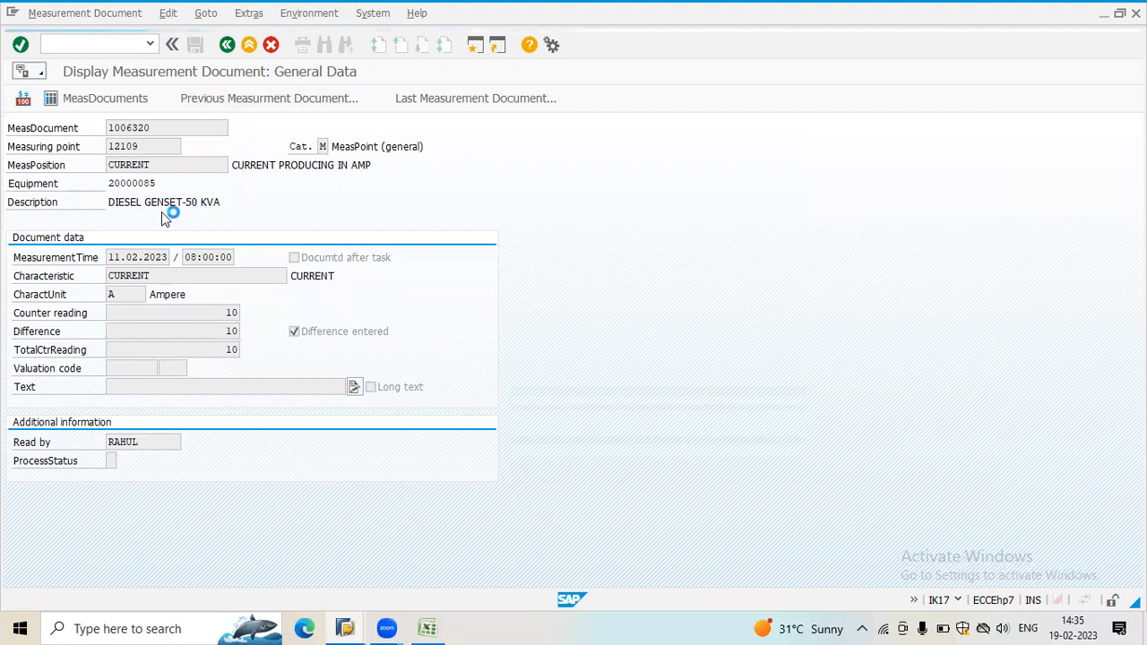
- Open the measurement documents dated 12.02.2023 and 14.02.2023 in turn to check their readings and differences, and return to the document selection
double_click(93, 173)
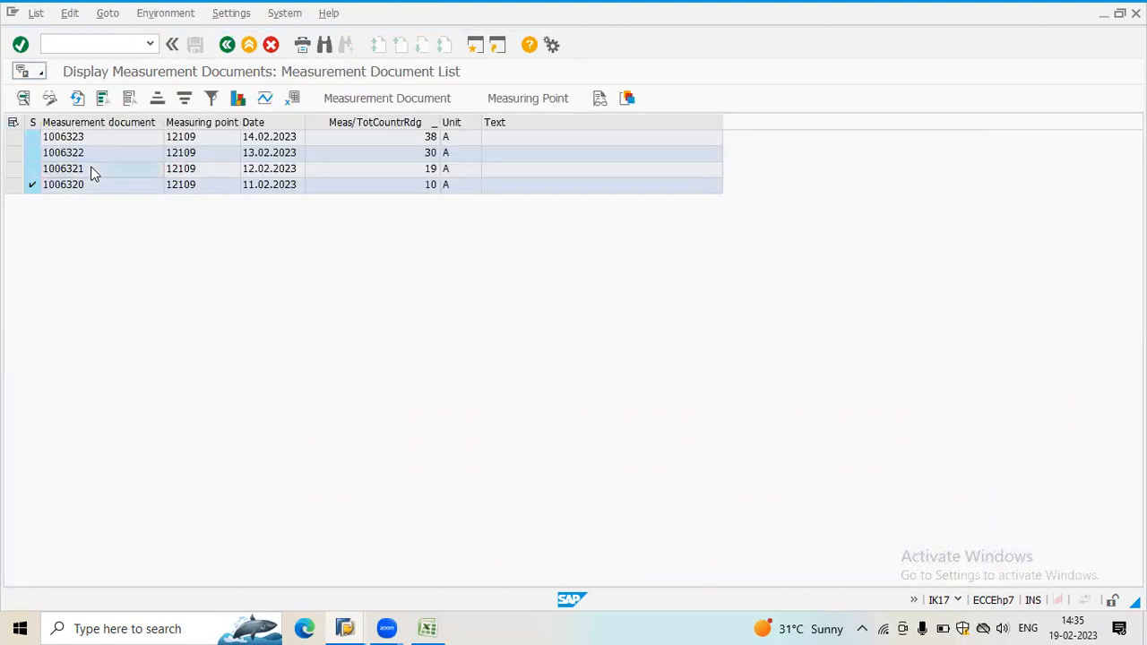
left_click(238, 333)
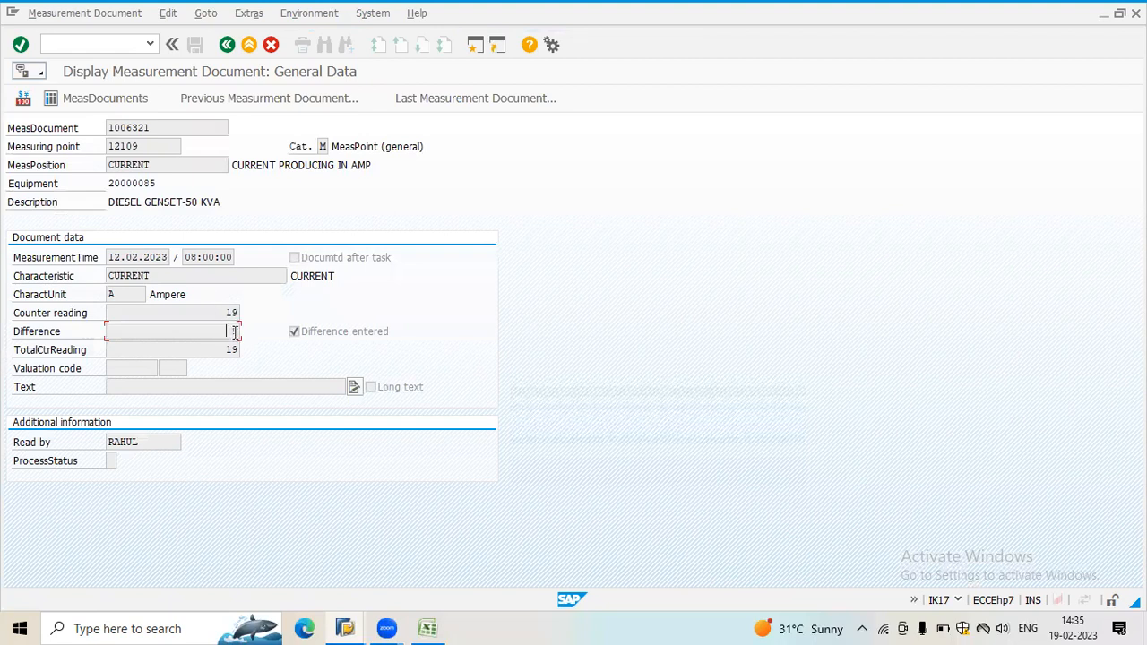
left_click(227, 44)
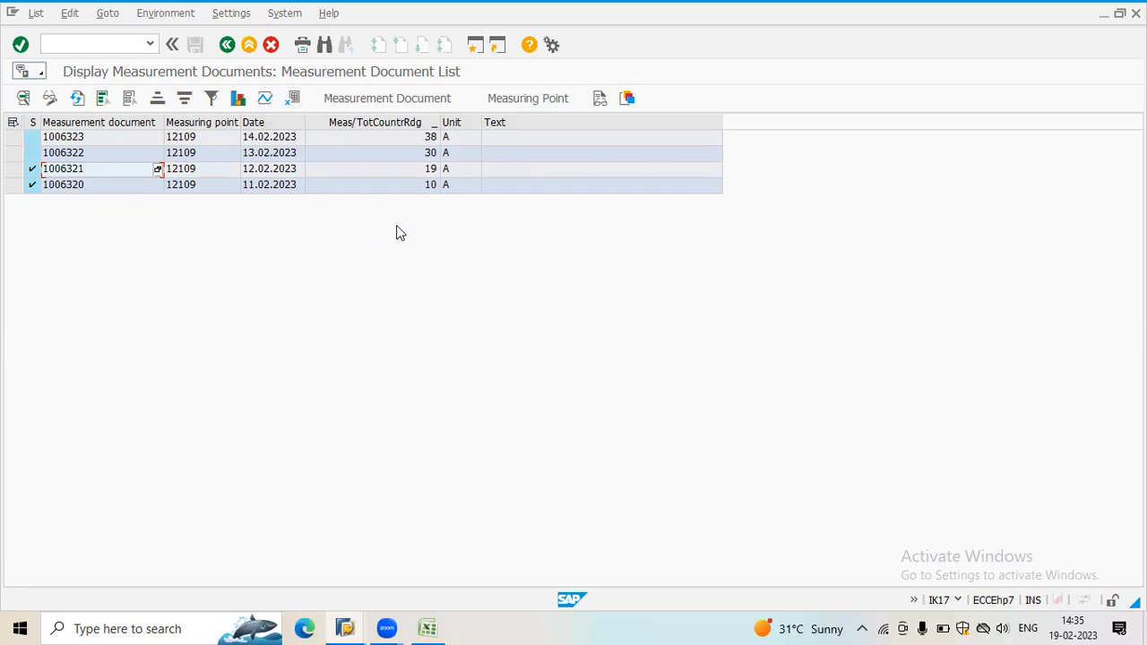
double_click(113, 137)
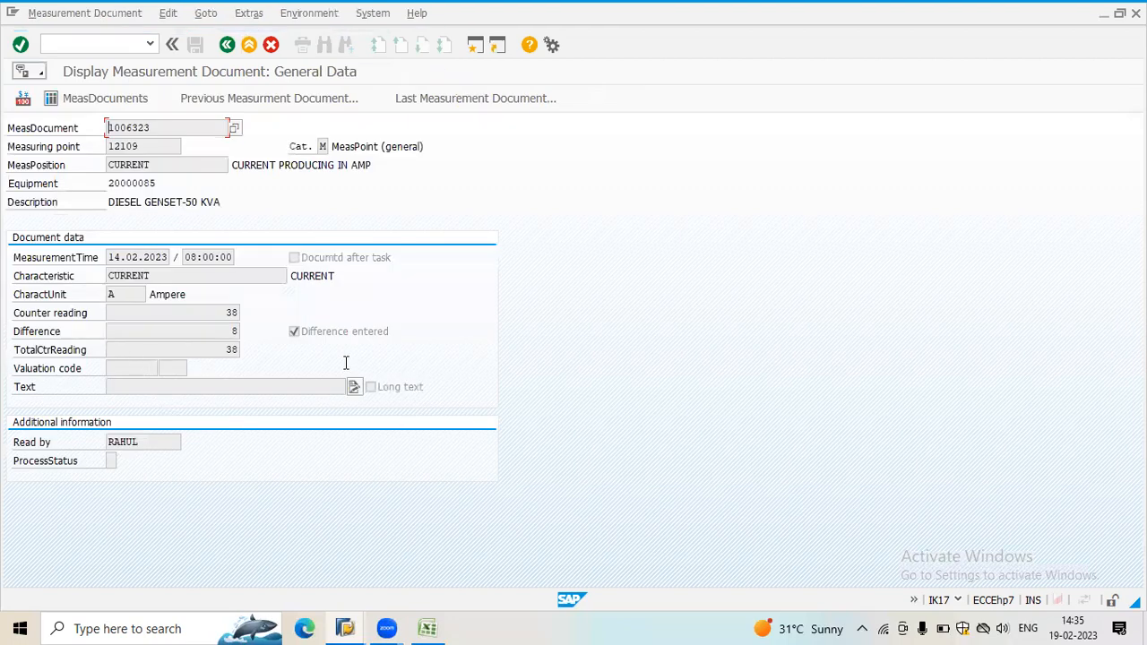
left_click(226, 48)
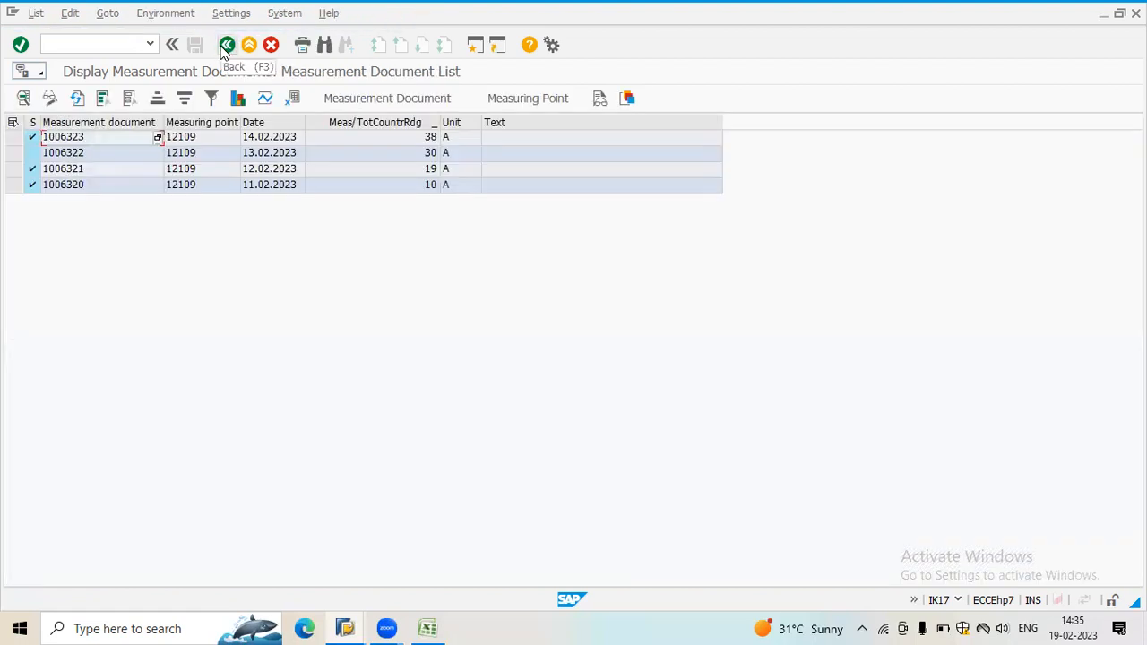
left_click(225, 47)
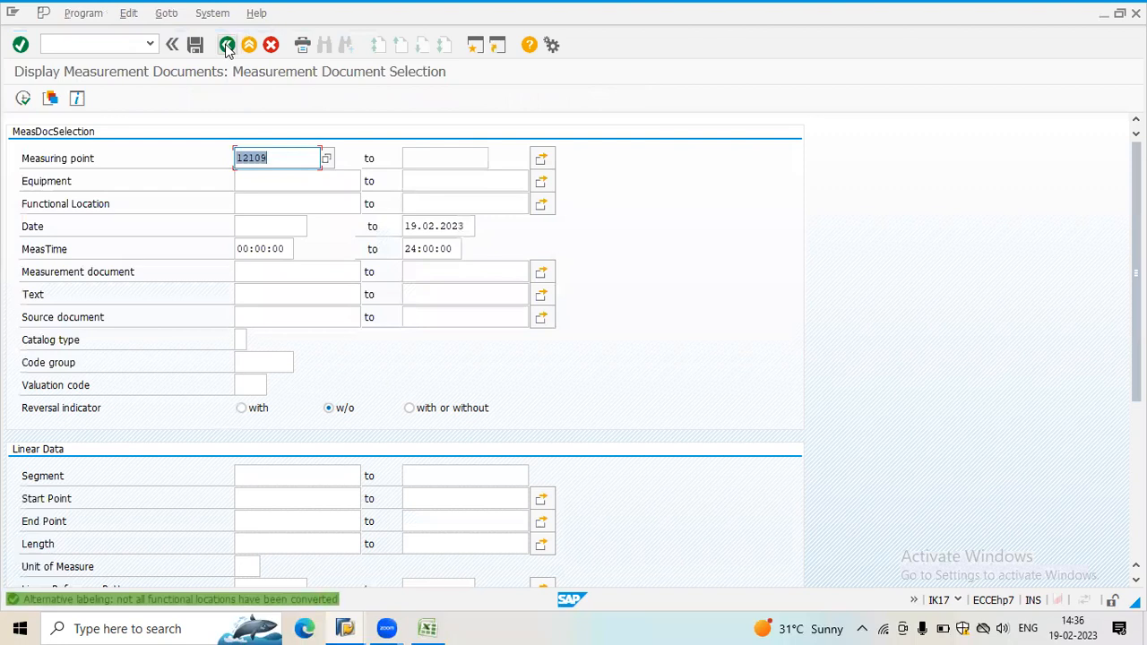
- In the other SAP session, start a measurement document for measuring point 12109 with transaction IK11, dated 15.02.2023 at 08:00
key("alt+Tab")
key("alt+Tab")
key("Tab")
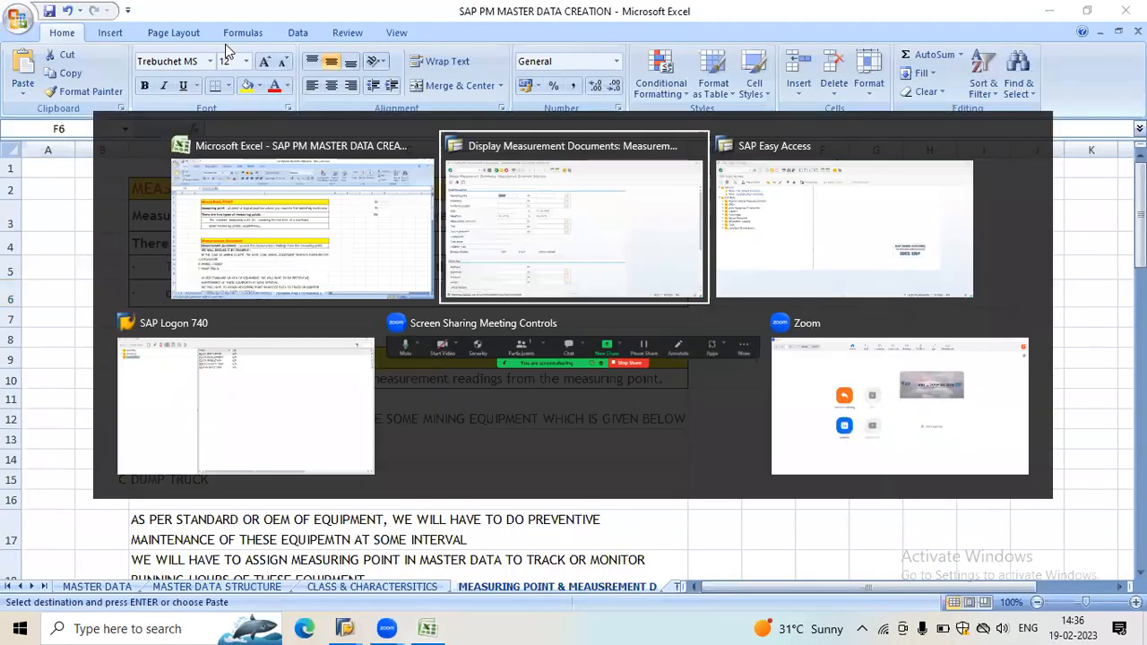
type("IK11")
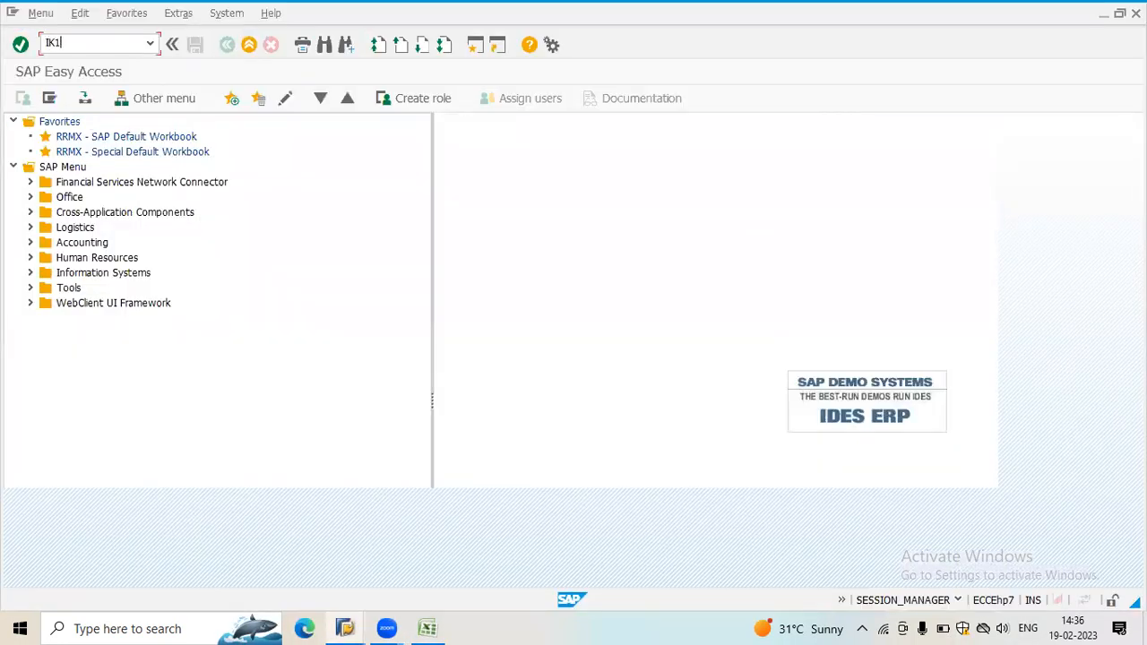
key("Return")
key("Tab")
type("15.")
key("Down")
key("Return")
key("Tab")
type("08")
key("Return")
key("Return")
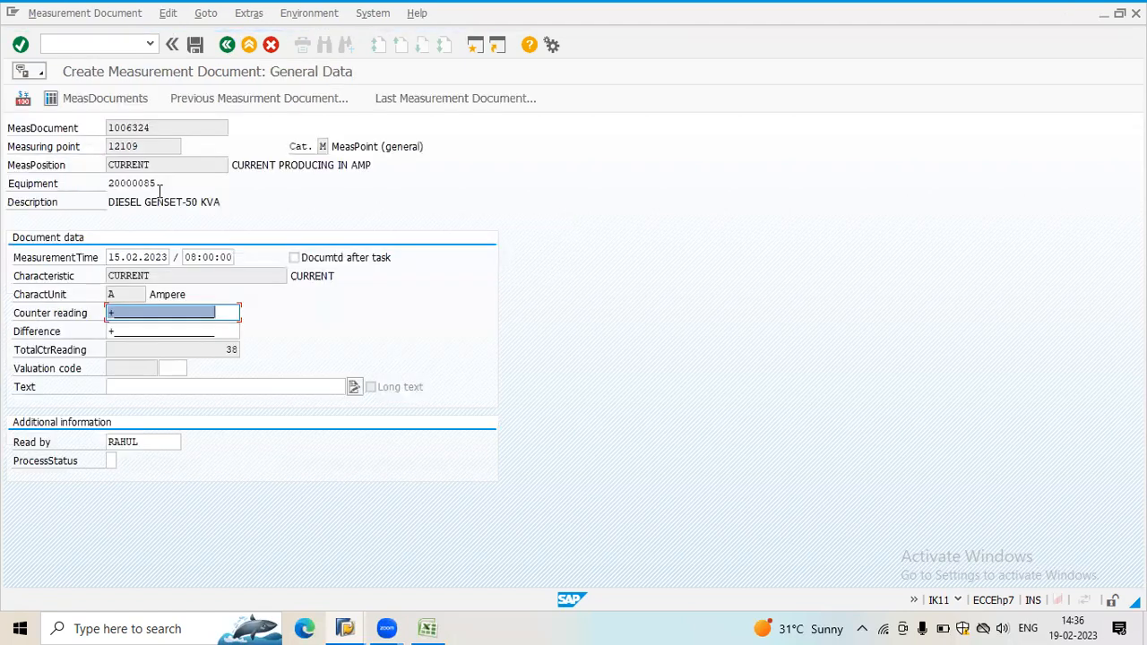
- Enter a difference of 12 and the text "CURRENT PRODUCING IN AMP.", and save the measurement document
key("Tab")
type("12")
key("Return")
left_click(152, 386)
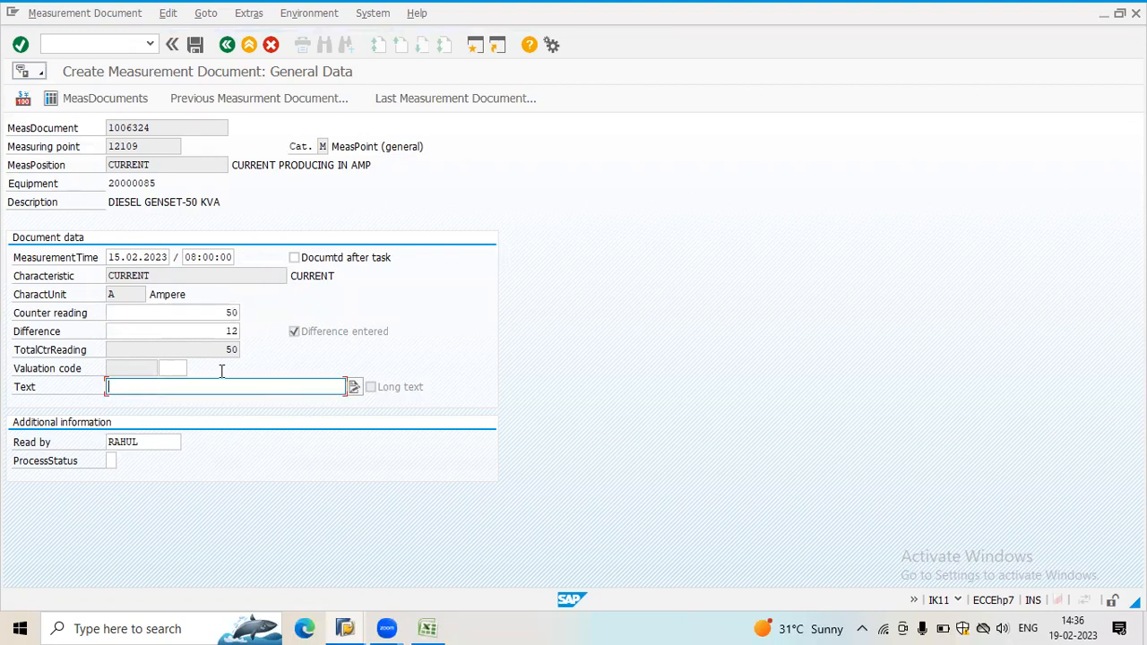
type("CURRENT PRODUCING IN AMP.")
key("Return")
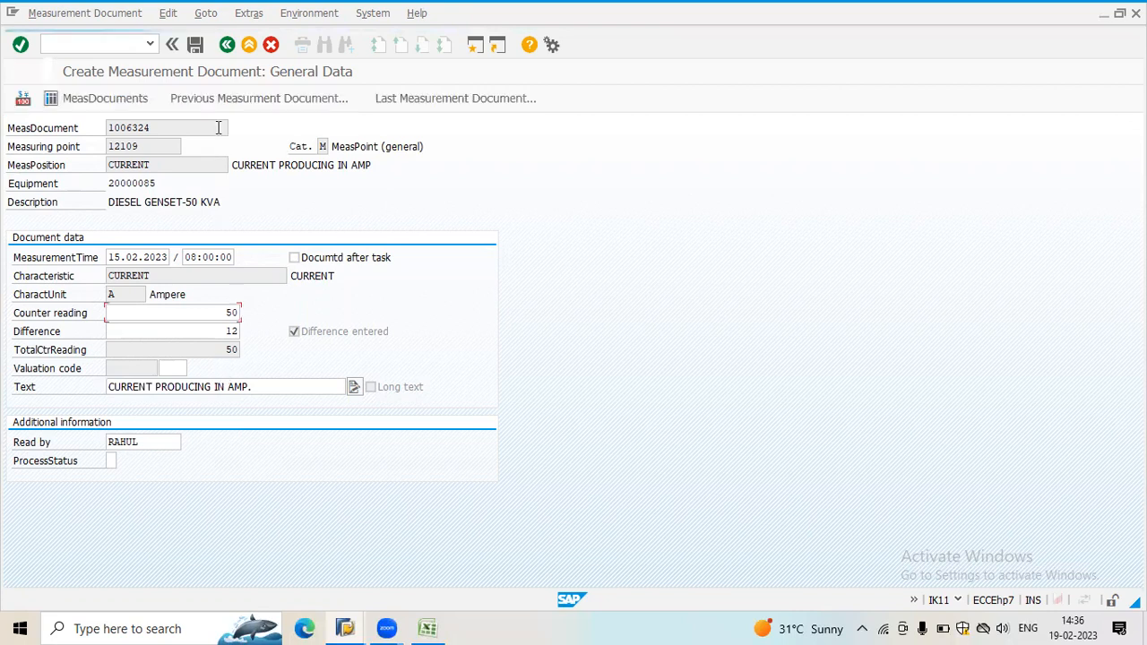
left_click(197, 46)
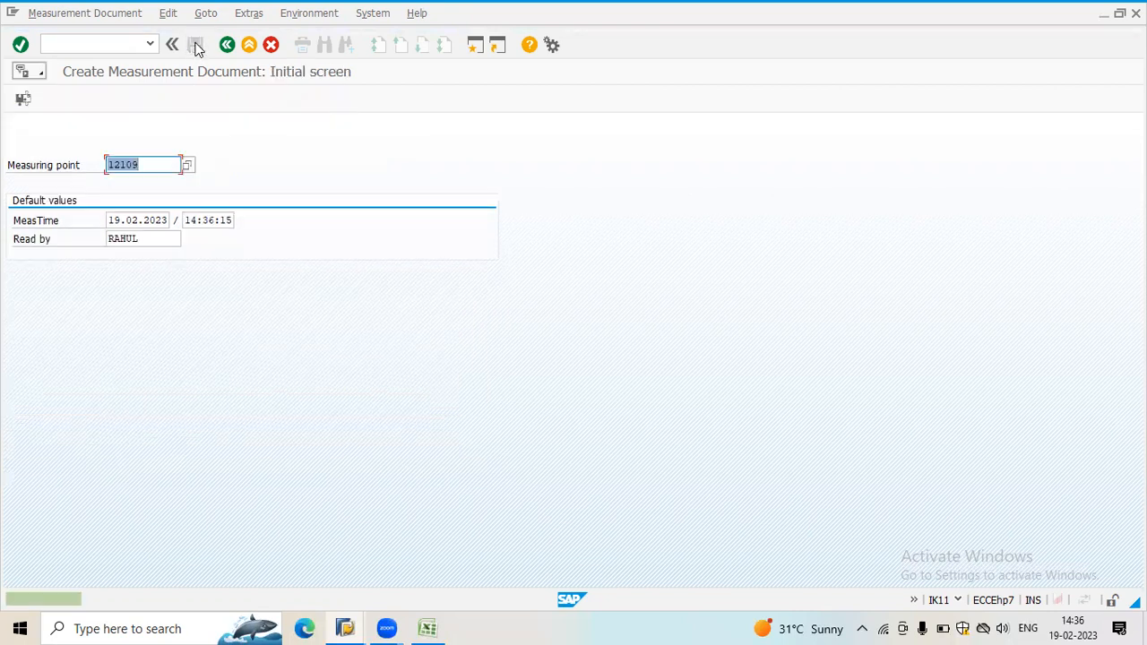
- List the measurement documents of point 12109 again in the IK17 session, check the newest entry's text, and leave the transaction
key("alt+Tab")
key("alt+Tab")
key("Tab")
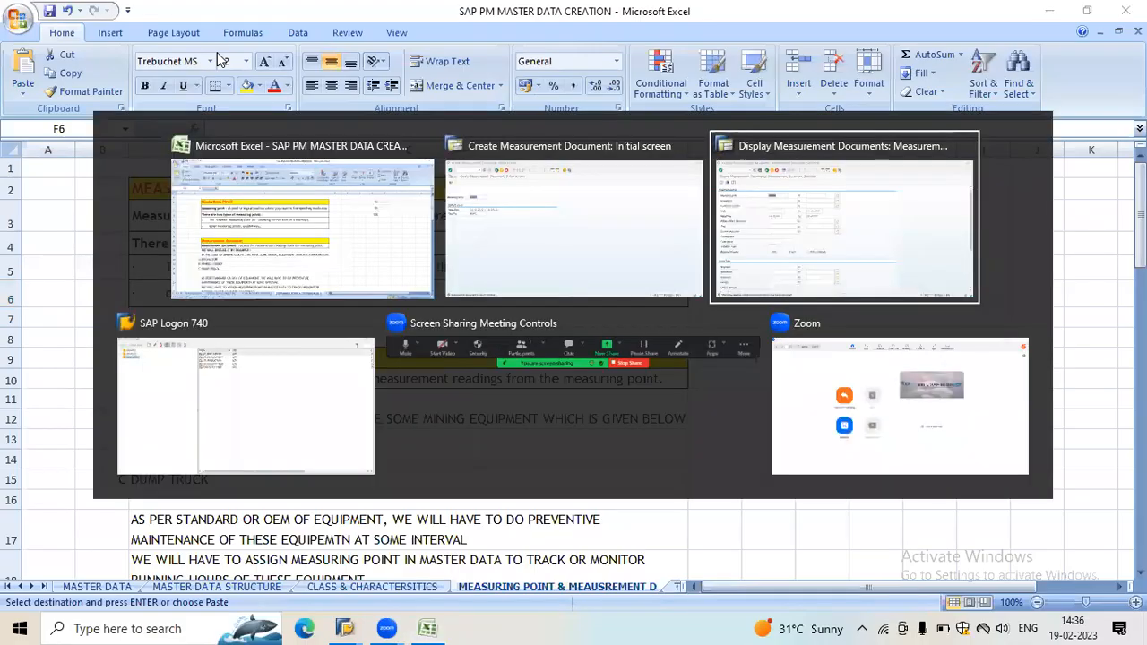
left_click(23, 100)
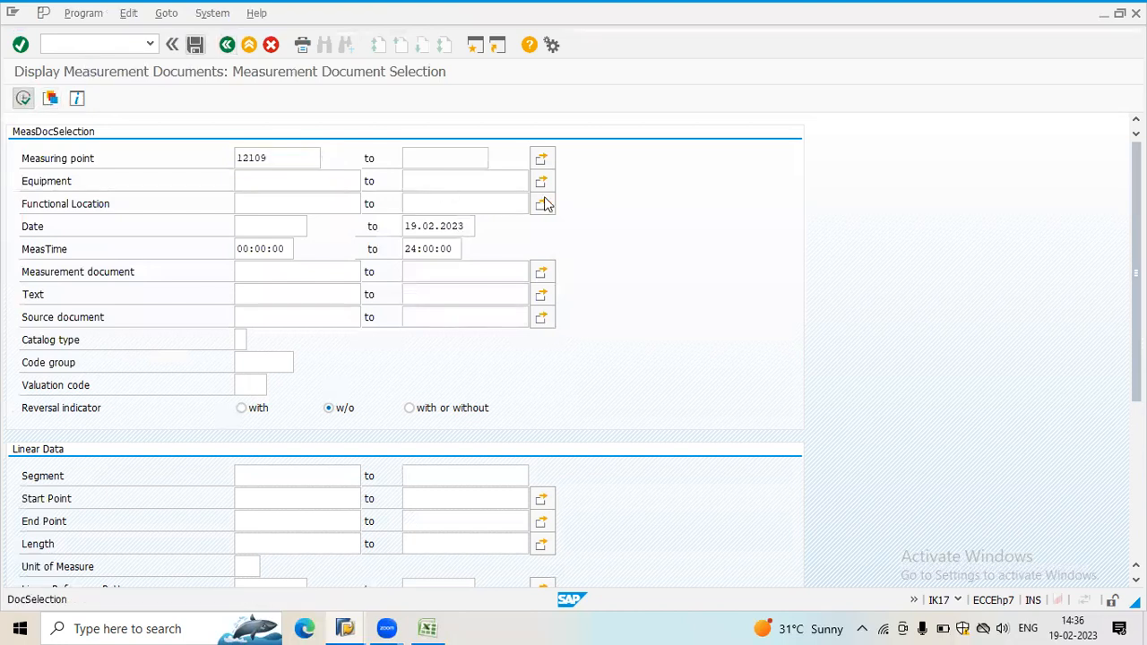
left_click(526, 140)
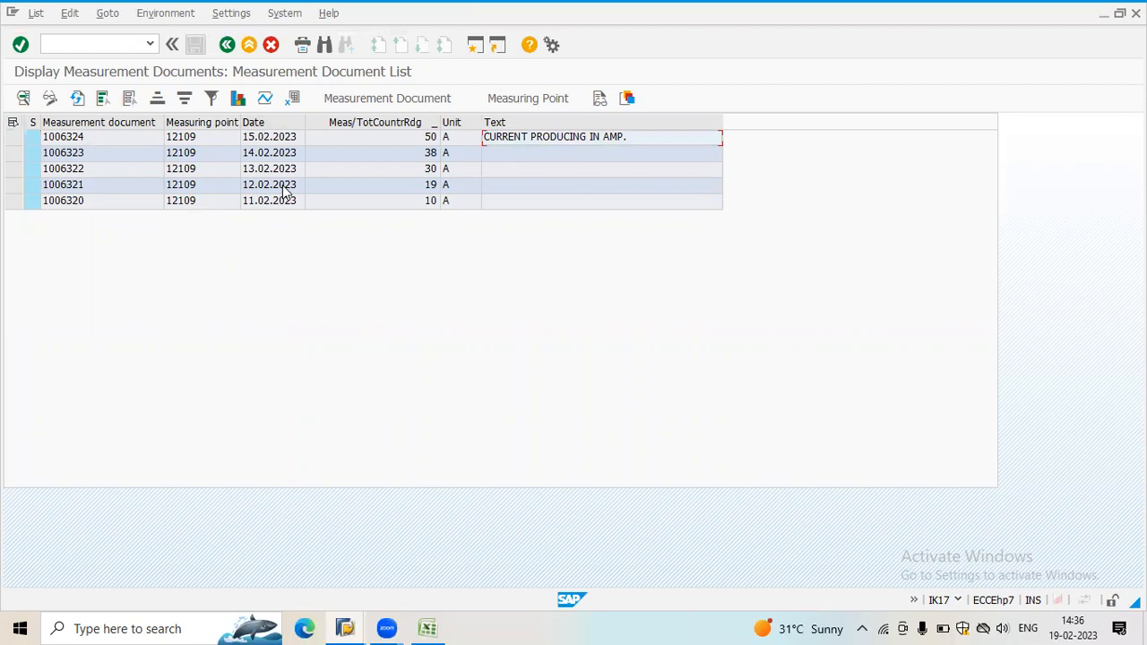
left_click(227, 47)
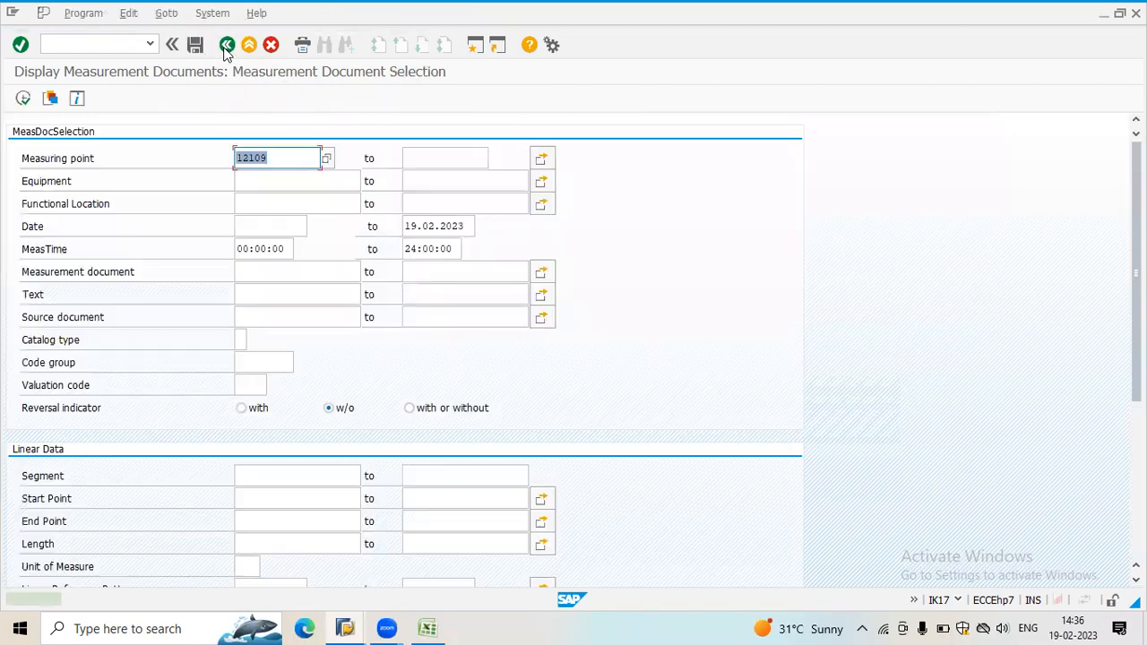
left_click(226, 47)
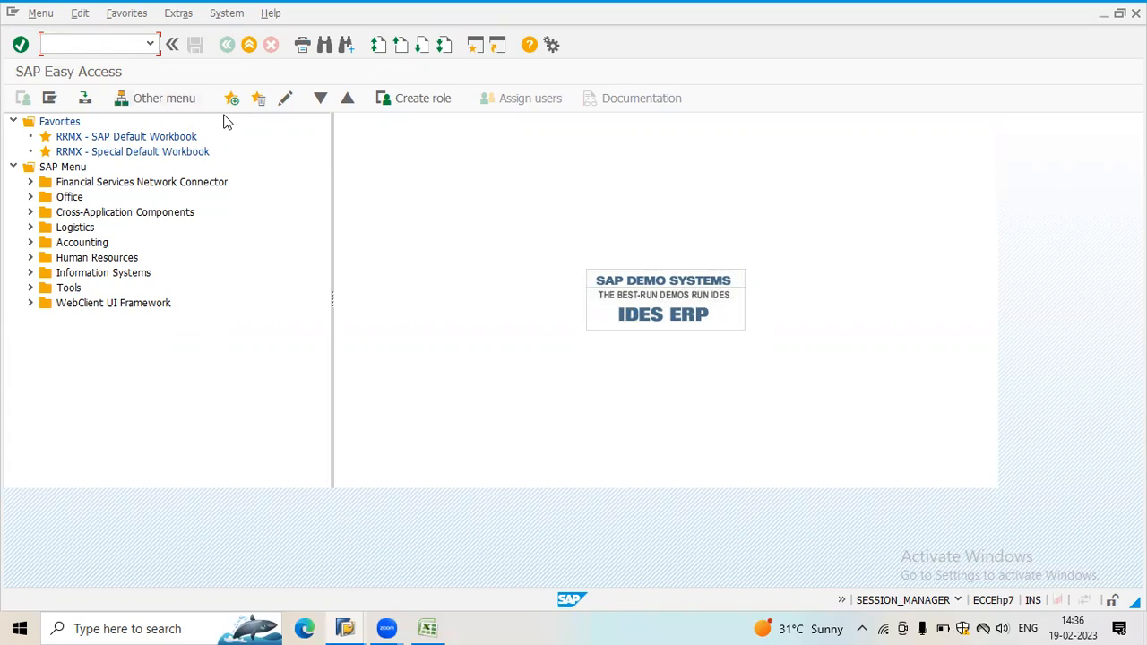
- Switch to the SAP PM MASTER DATA CREATION workbook in Excel and look through its sheets up to TASK LIST
left_click(427, 627)
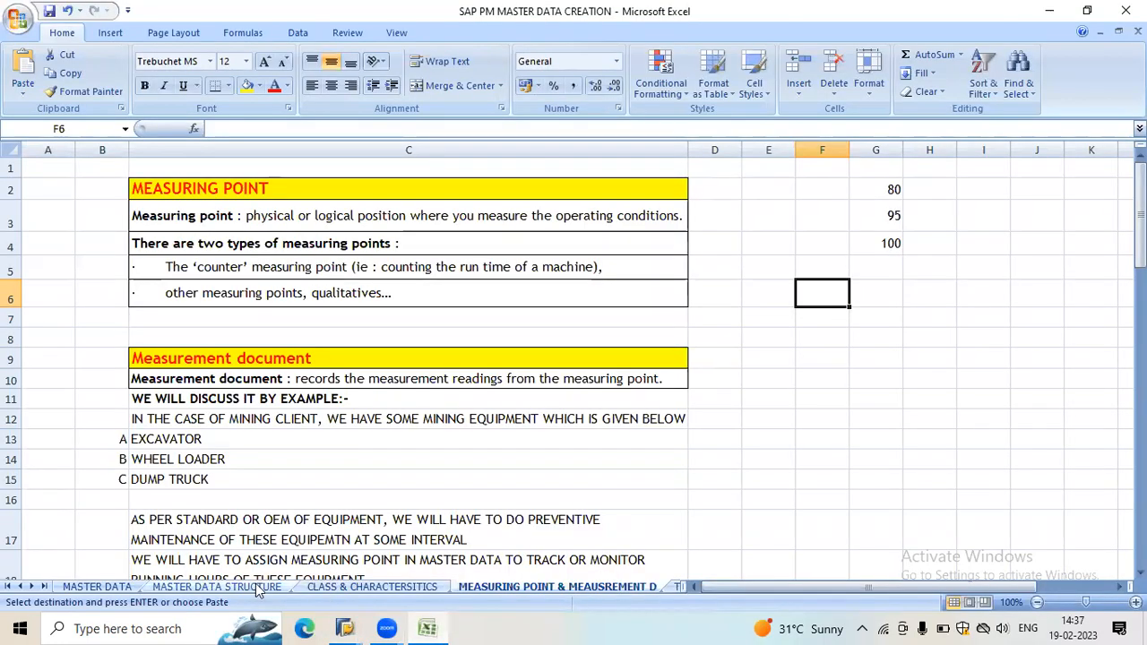
left_click(369, 586)
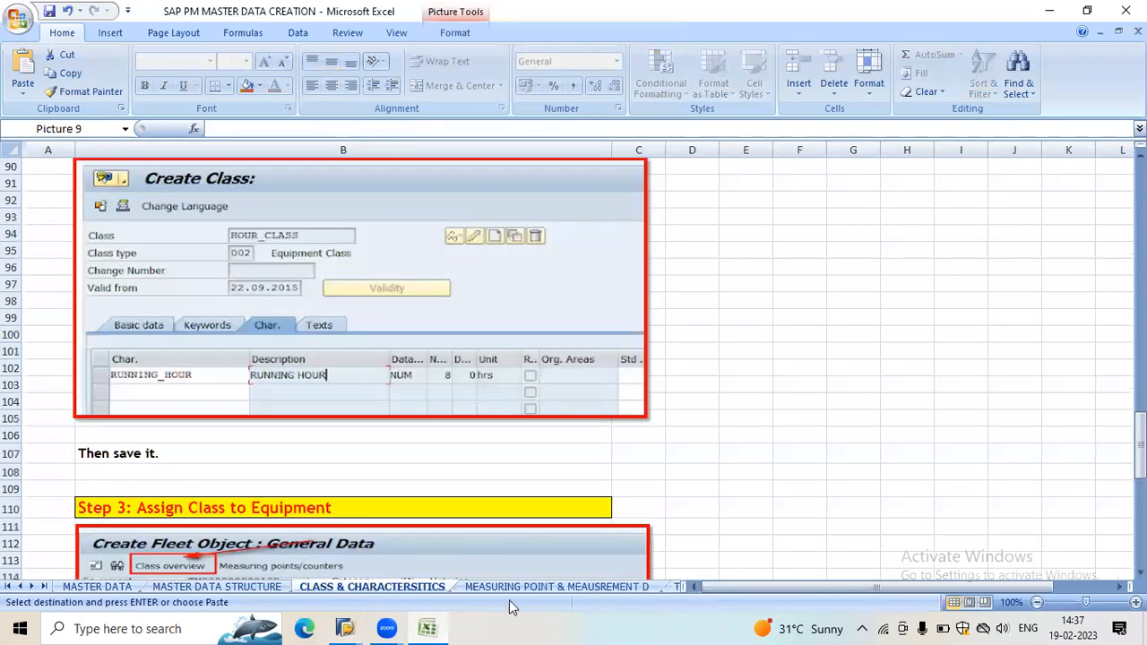
left_click(570, 586)
left_click(665, 586)
left_click(665, 586)
left_click(665, 586)
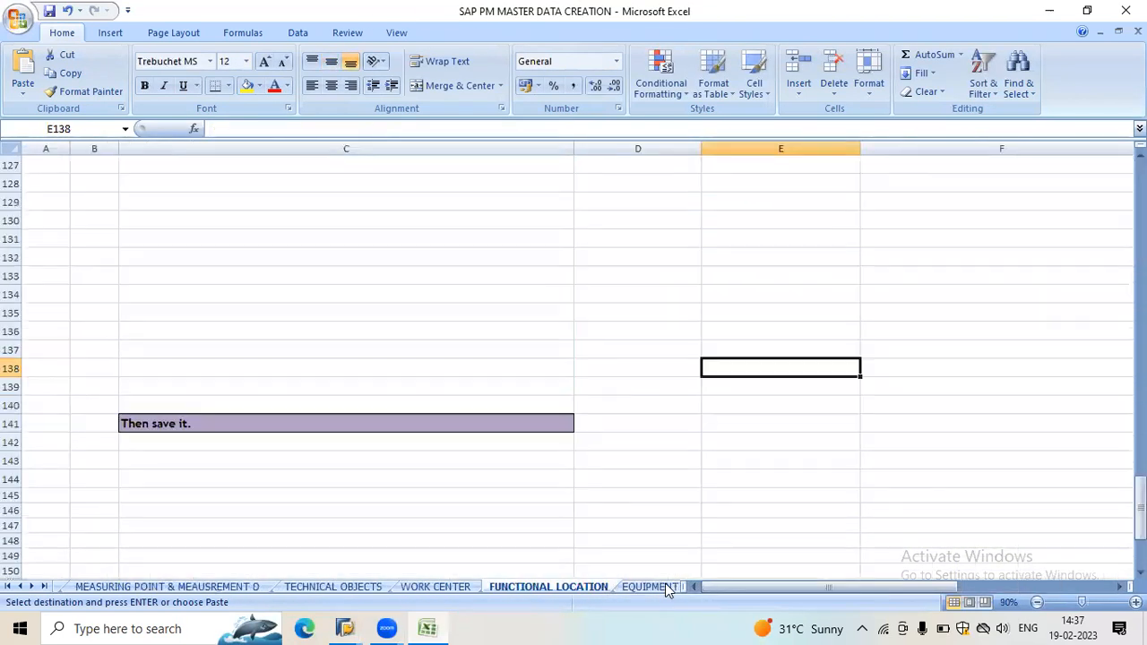
left_click(665, 586)
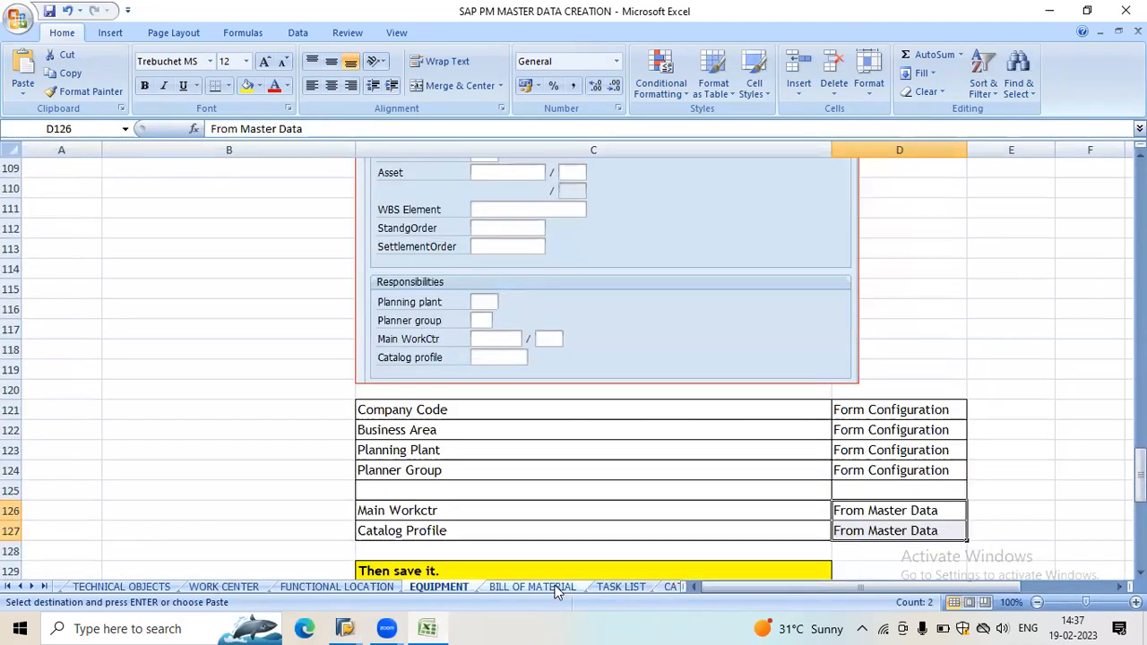
left_click(605, 588)
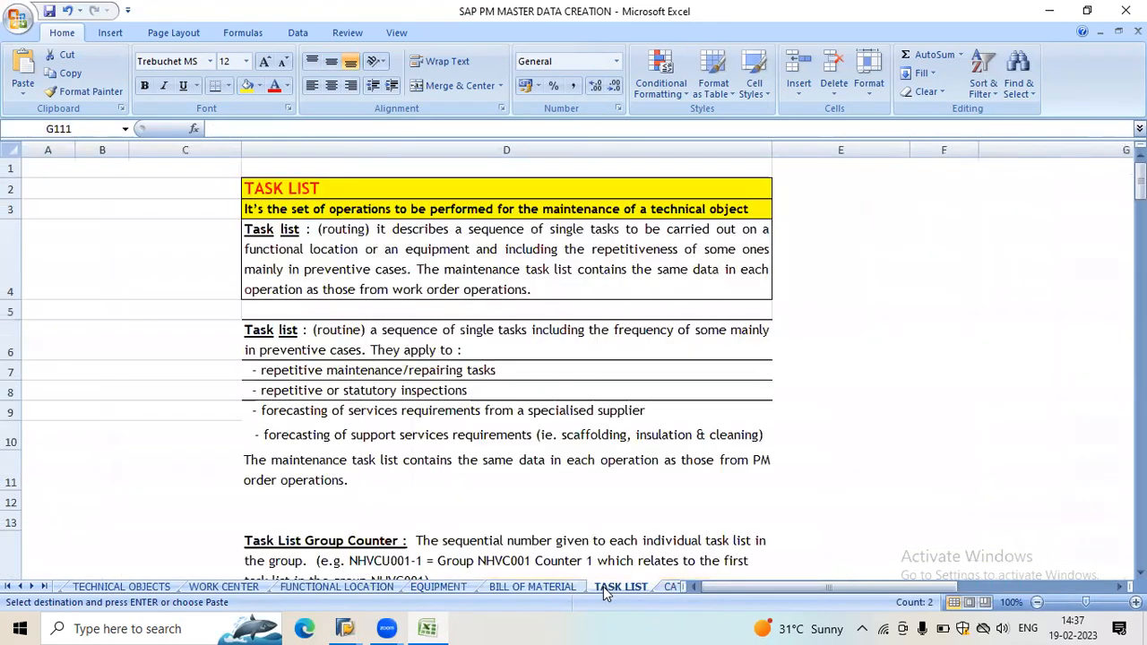
- Switch back to SAP, start a general task list with transaction IA05, and describe it as TASK LIST FOR DIESEL GENSET
key("alt+Tab")
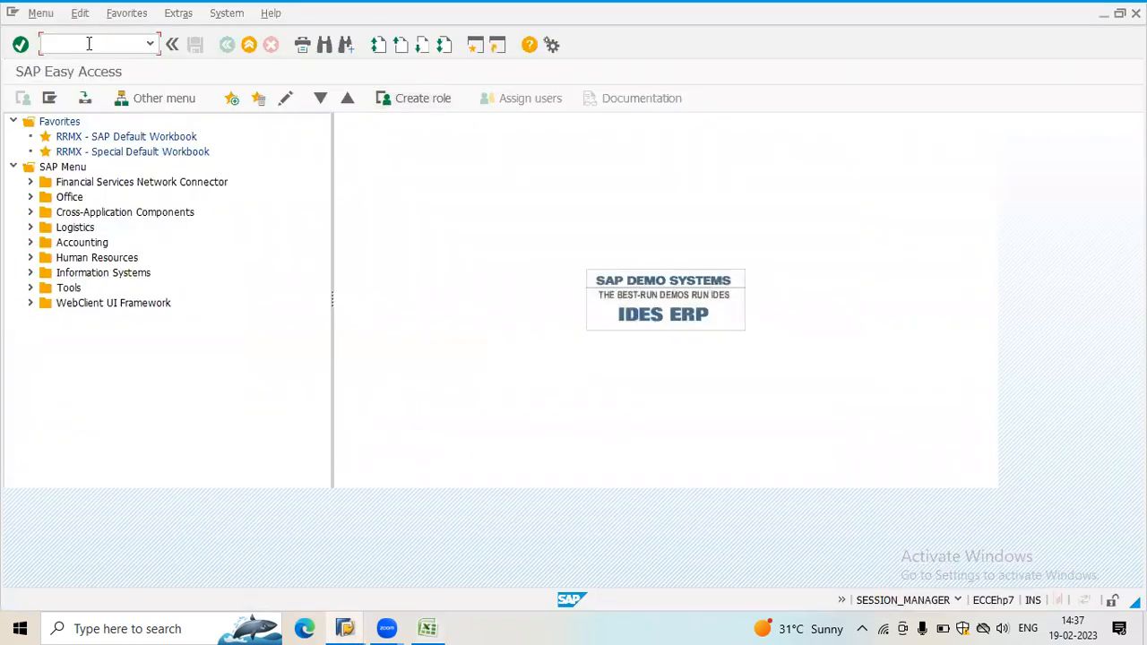
type("IA05")
key("Return")
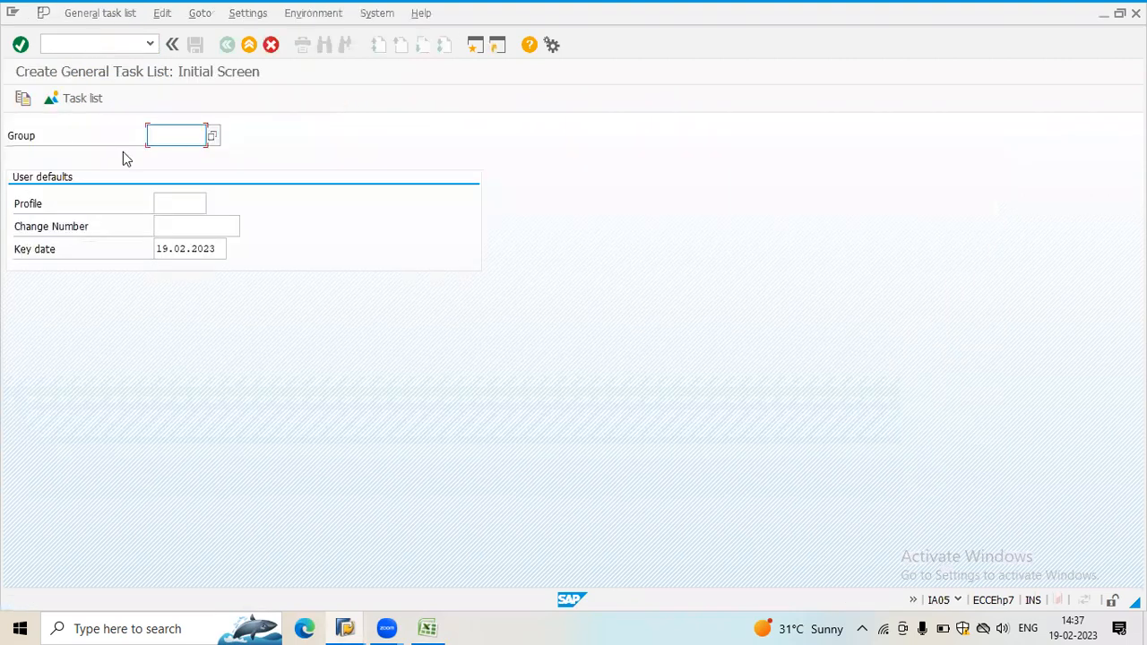
key("Return")
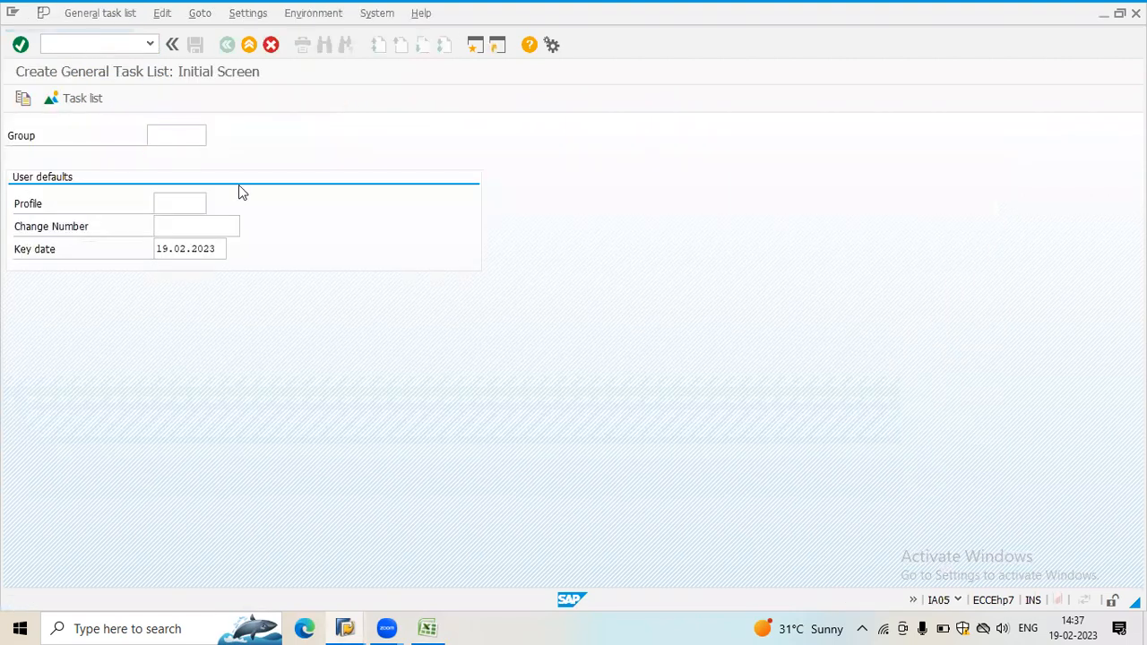
left_click(203, 202)
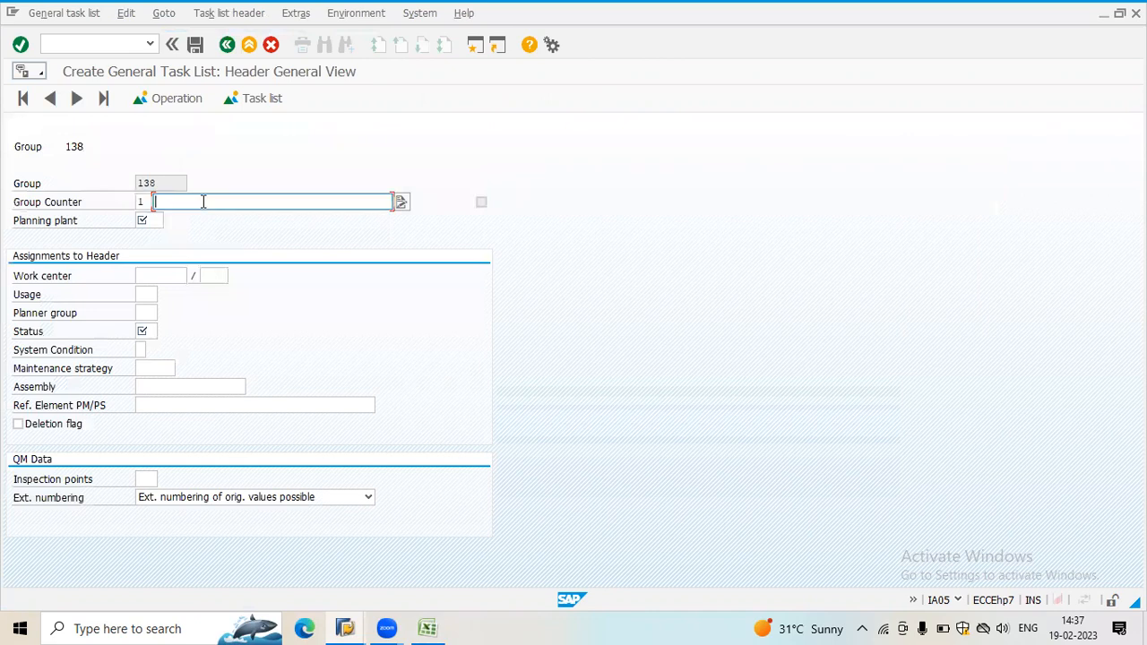
type("TAS")
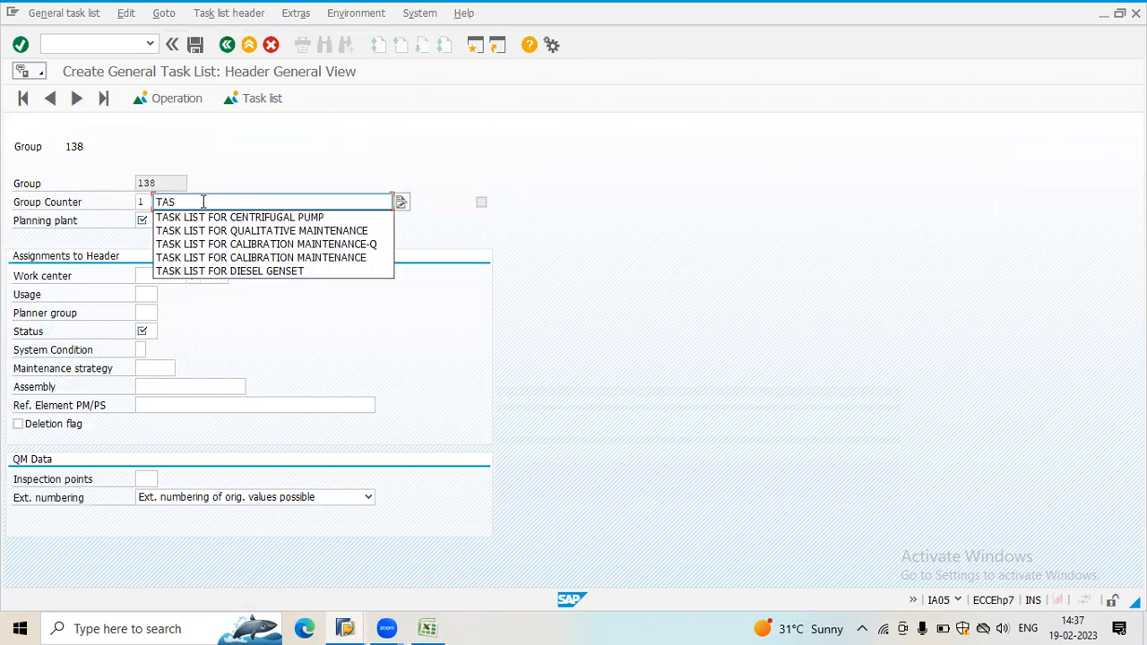
left_click(267, 271)
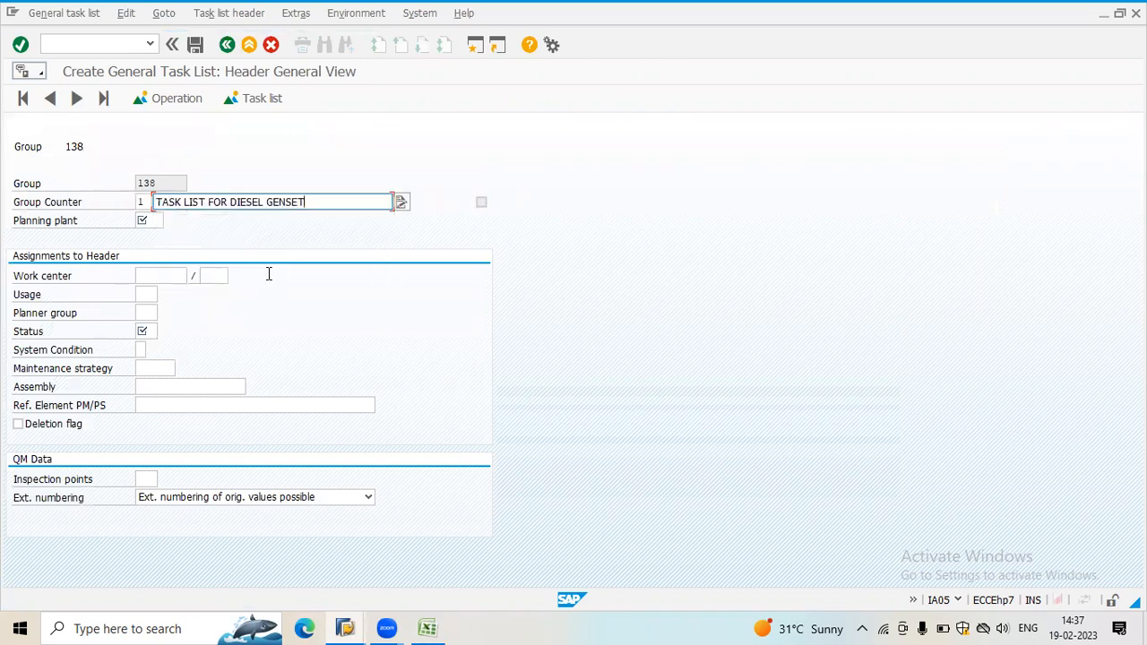
- Set the header to planning plant 7000, work center PM-MECH in plant 7000, usage 4 and status 4, and open the operation overview
left_click(148, 221)
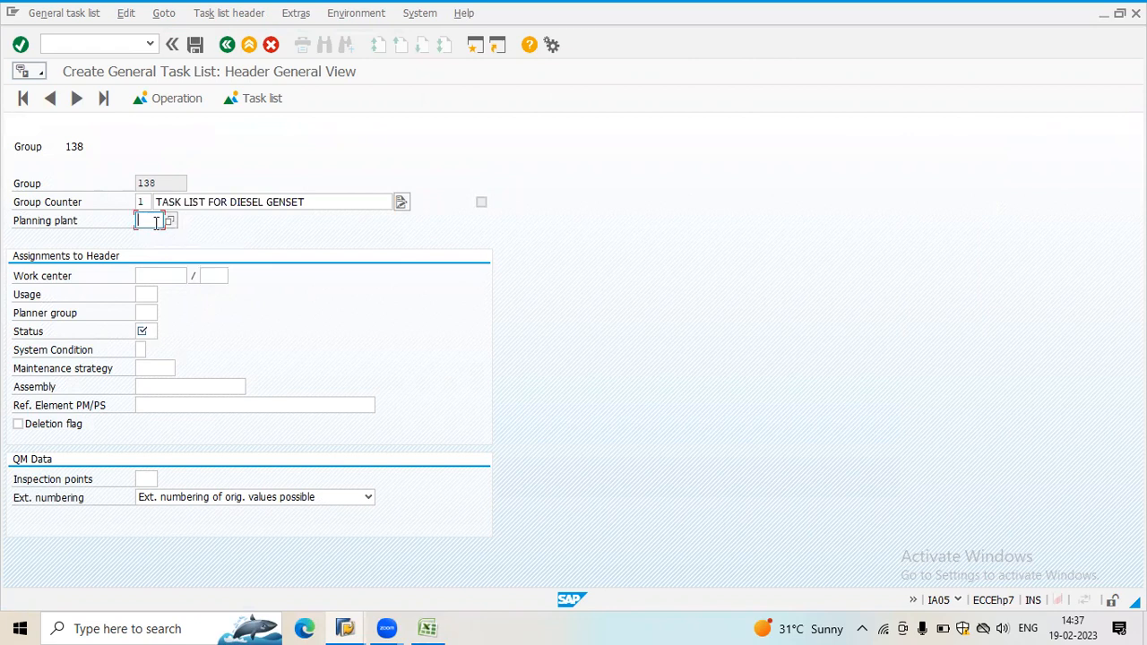
type("7000")
key("Tab")
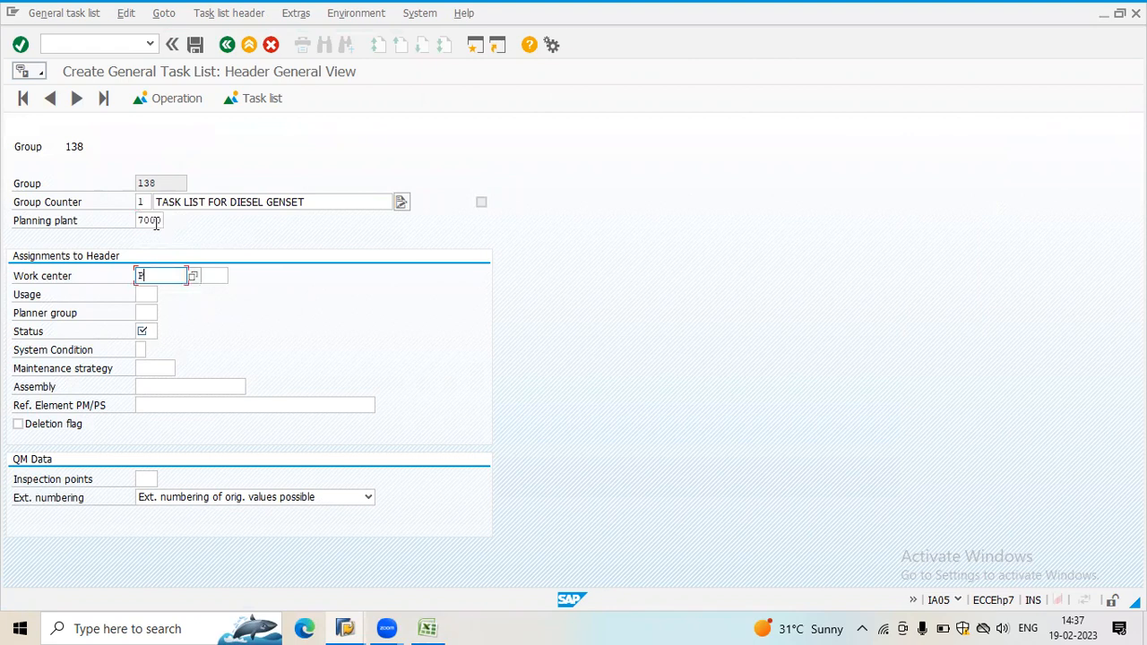
type("PM-MECH")
key("Tab")
type("7000")
key("Tab")
type("4")
key("Return")
type("4")
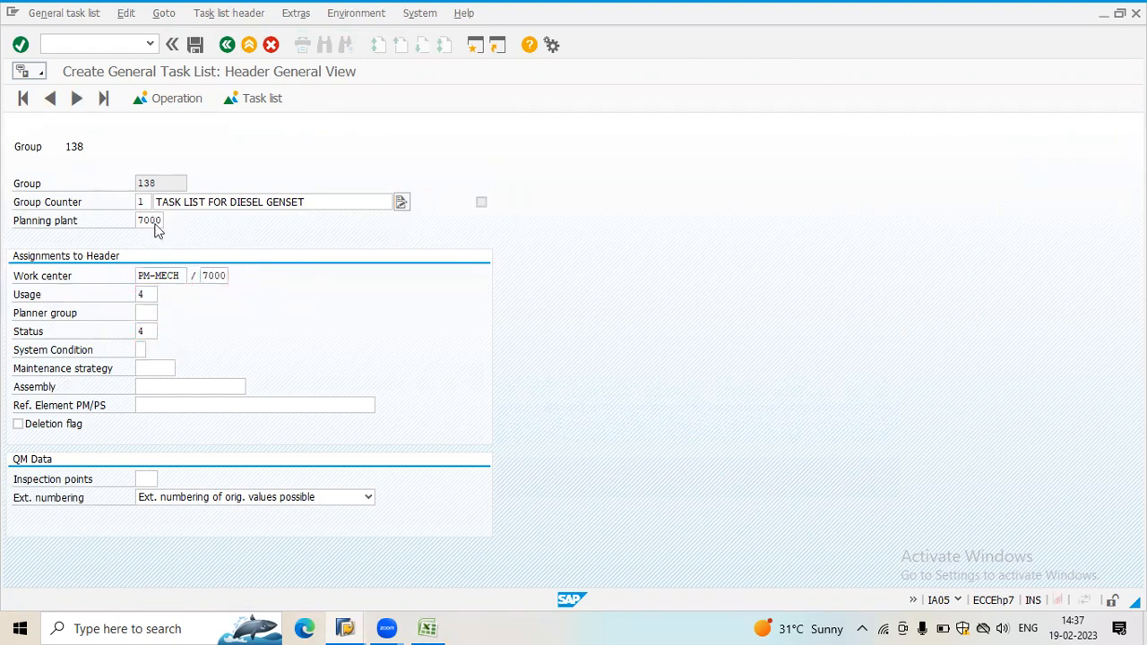
key("Return")
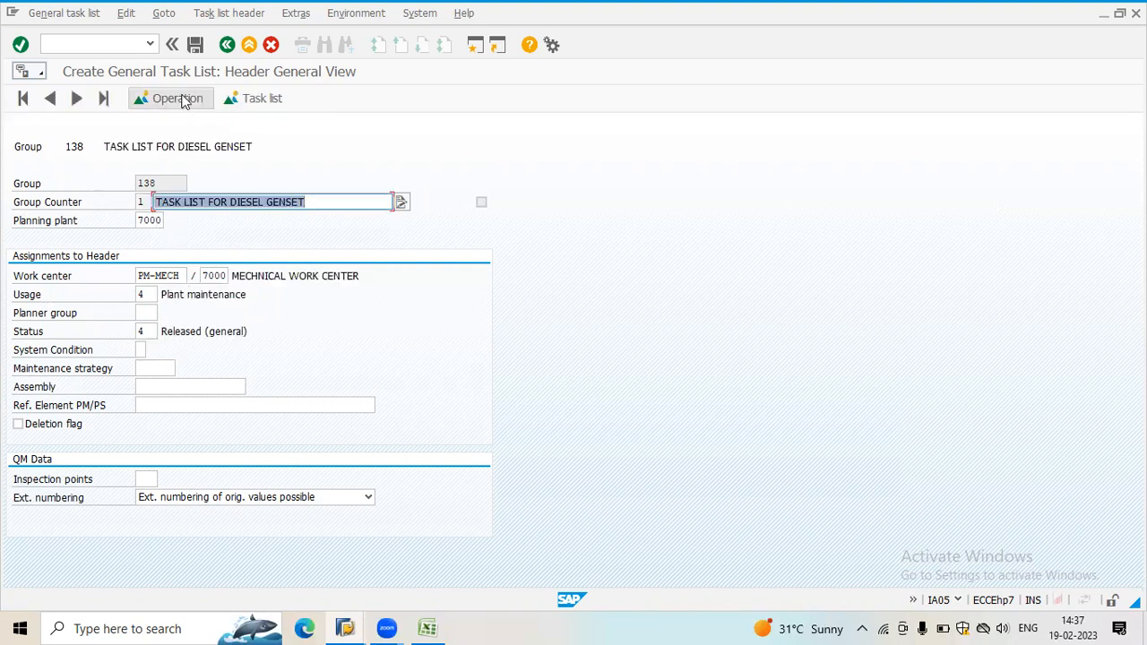
left_click(174, 99)
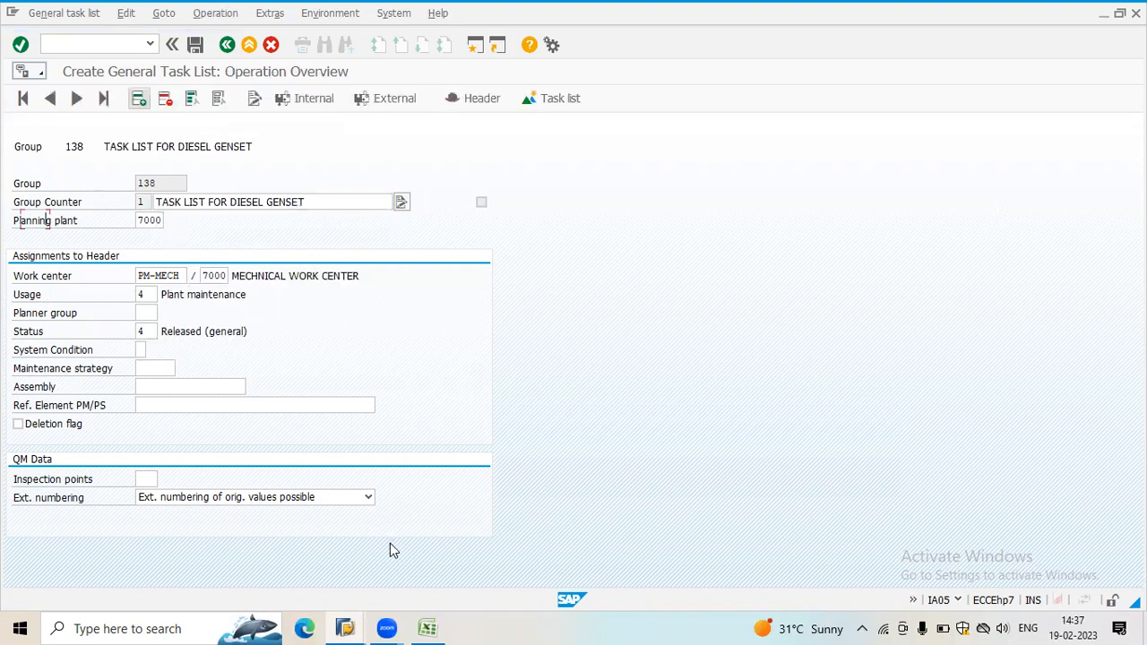
- Switch to Google Chrome and search Google for "dg maintenance checklist"
key("super+d")
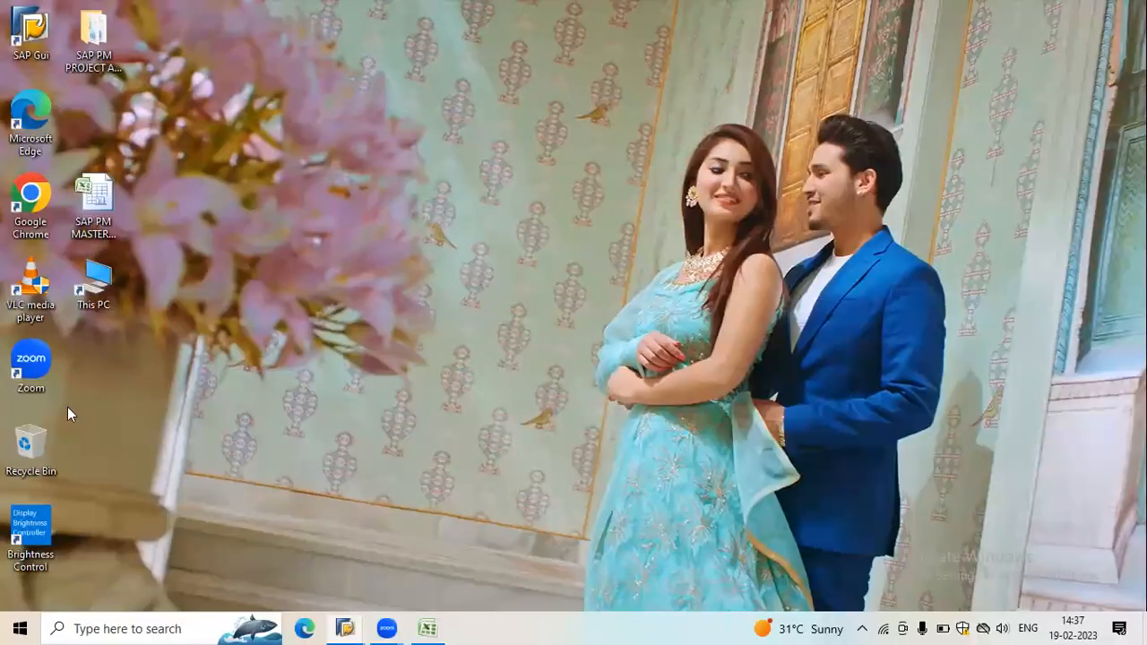
double_click(34, 192)
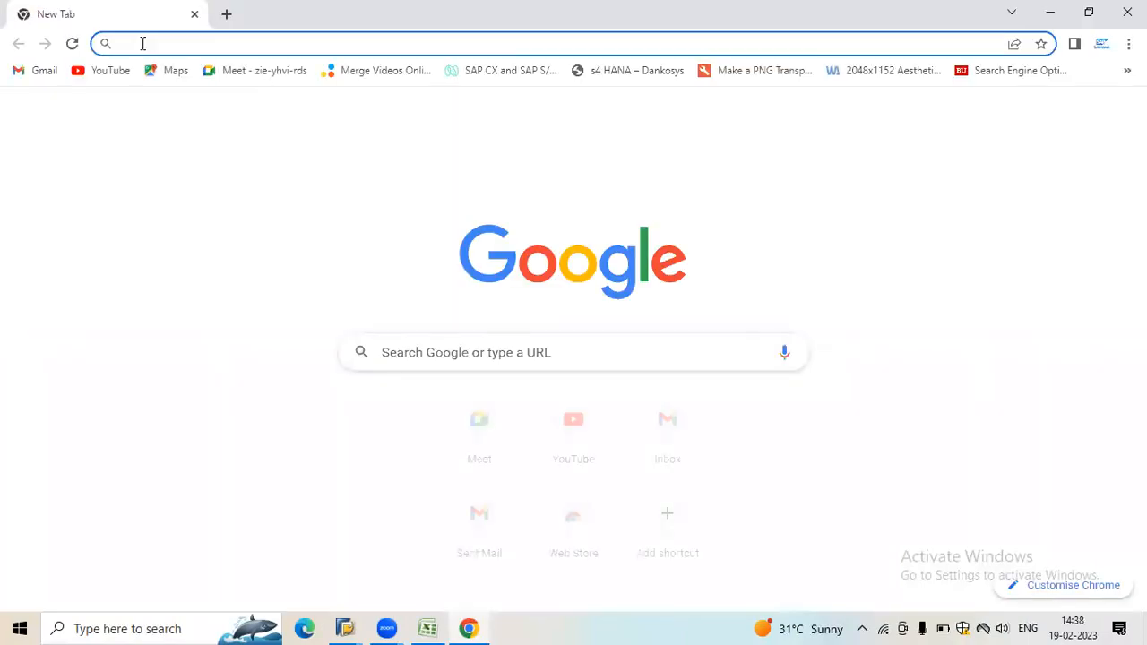
left_click(142, 43)
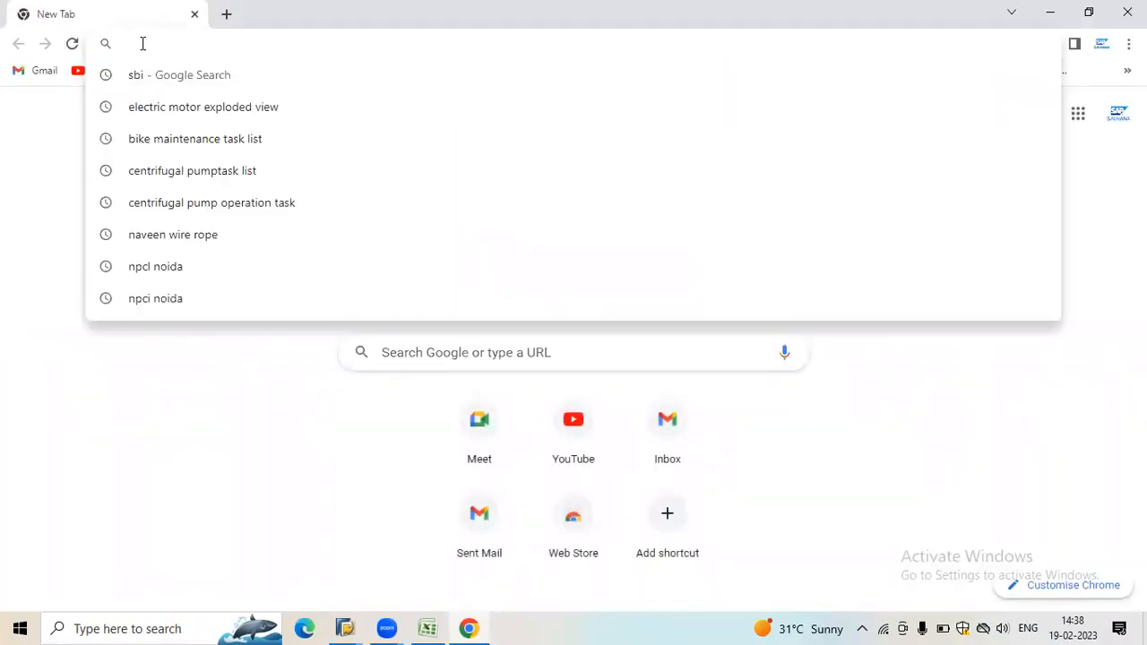
left_click(158, 144)
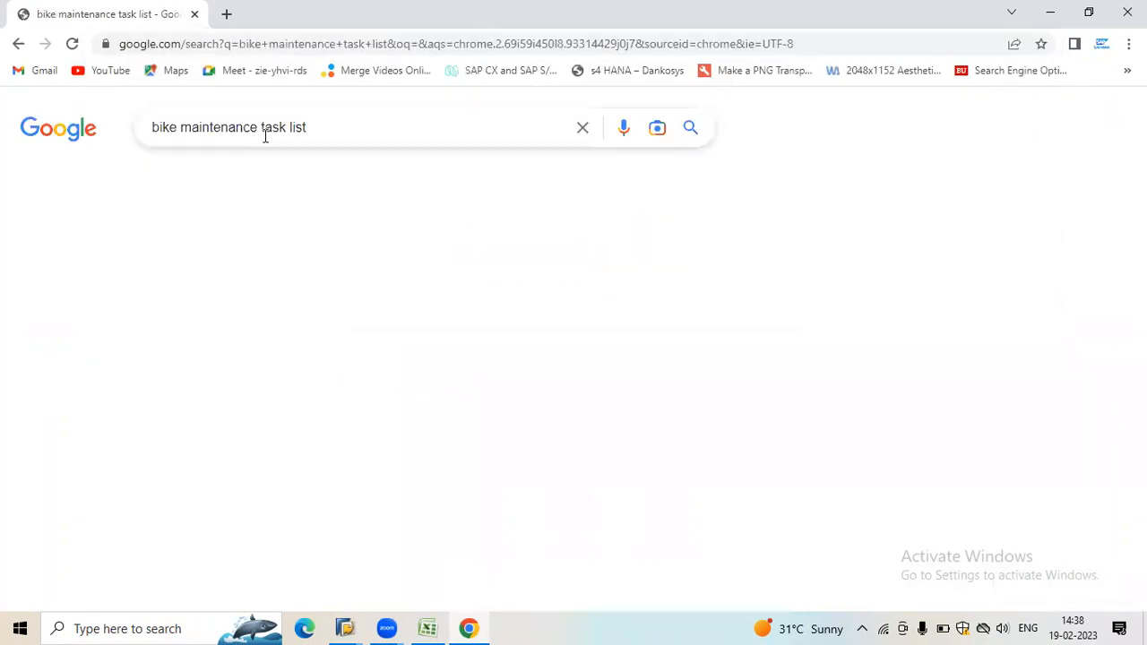
double_click(177, 131)
key("BackSpace")
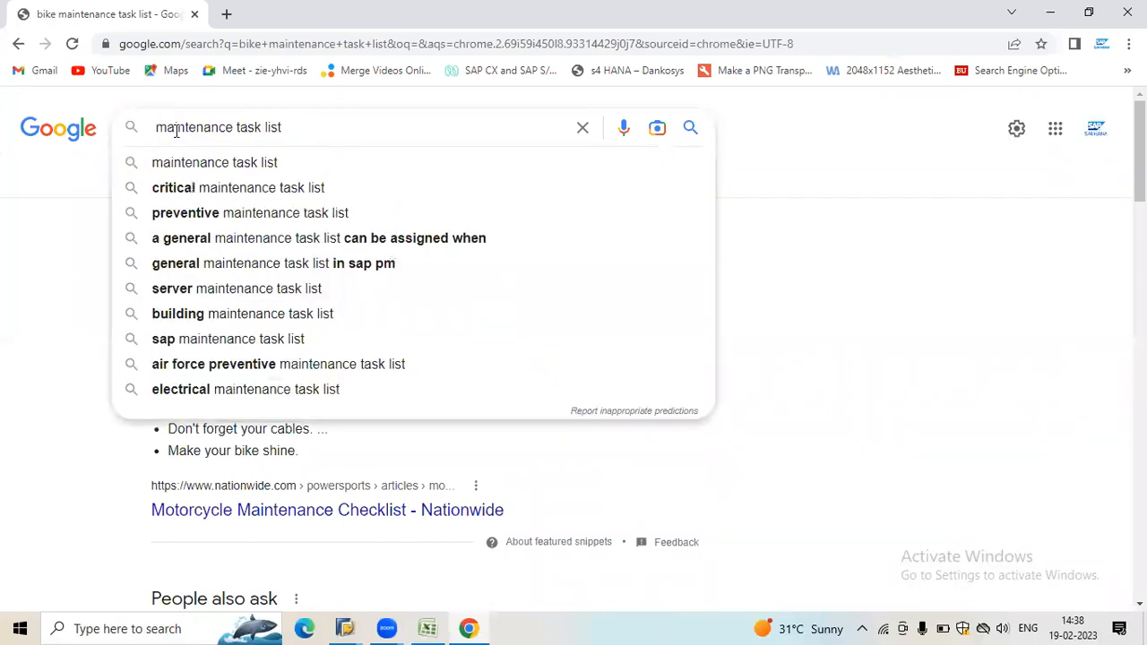
type("DG")
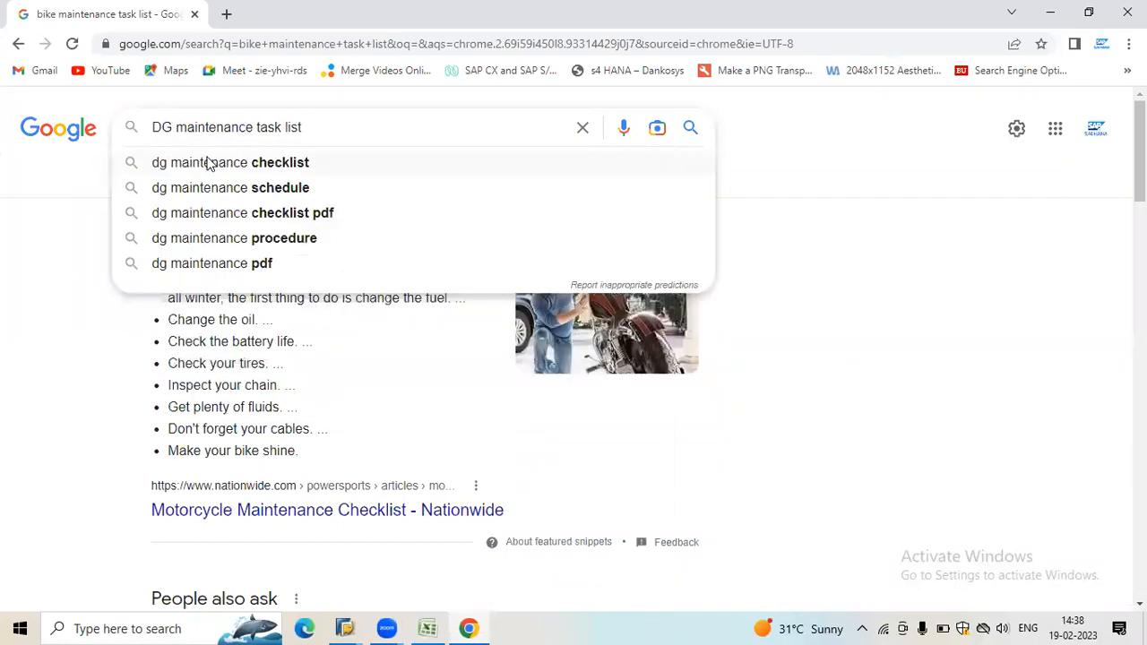
left_click(208, 165)
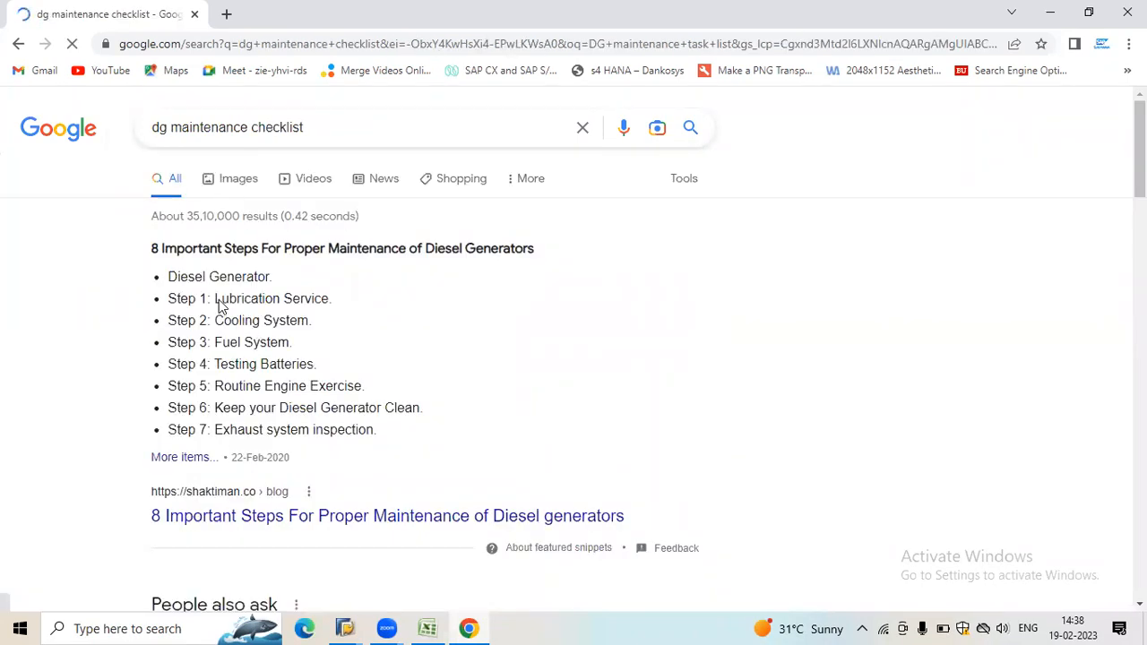
- Copy Step 1 to Step 7 of the diesel generator maintenance list into the SAP operation descriptions, starting at operation 0010
left_click_drag(215, 303, 405, 432)
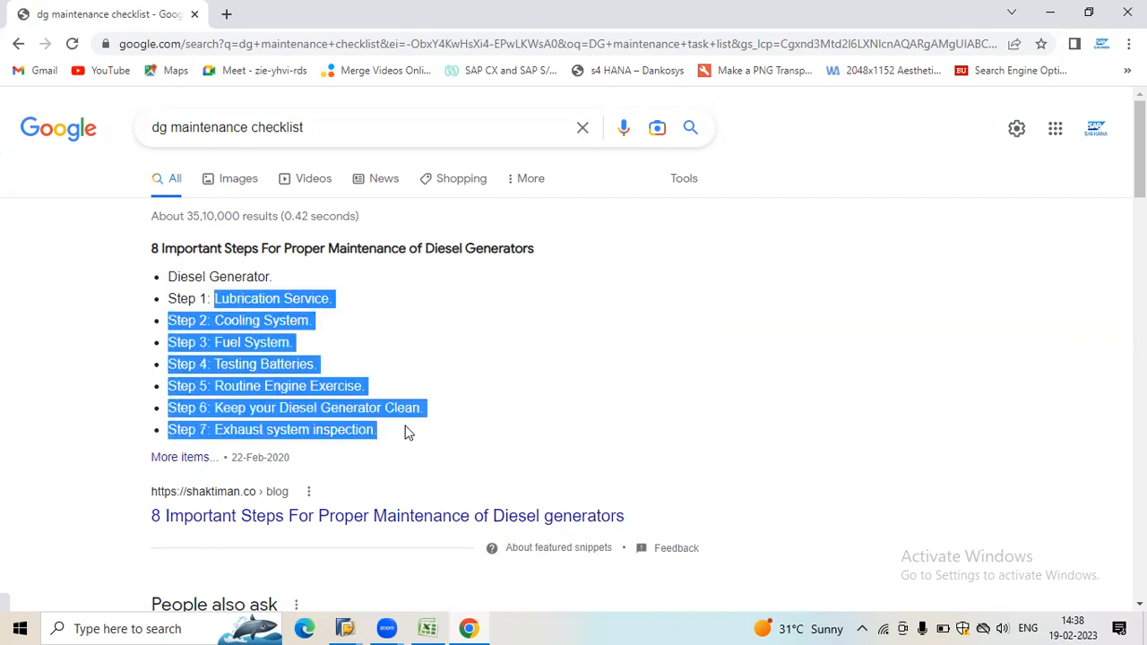
left_click_drag(405, 431, 213, 340)
left_click_drag(169, 299, 415, 439)
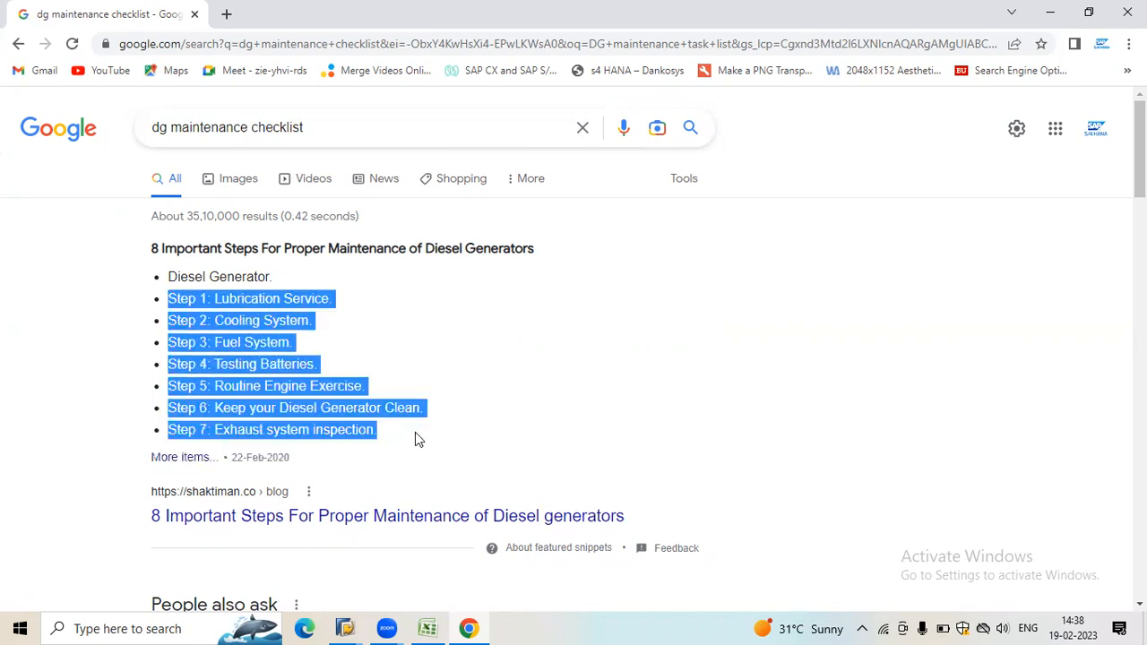
key("alt+Tab")
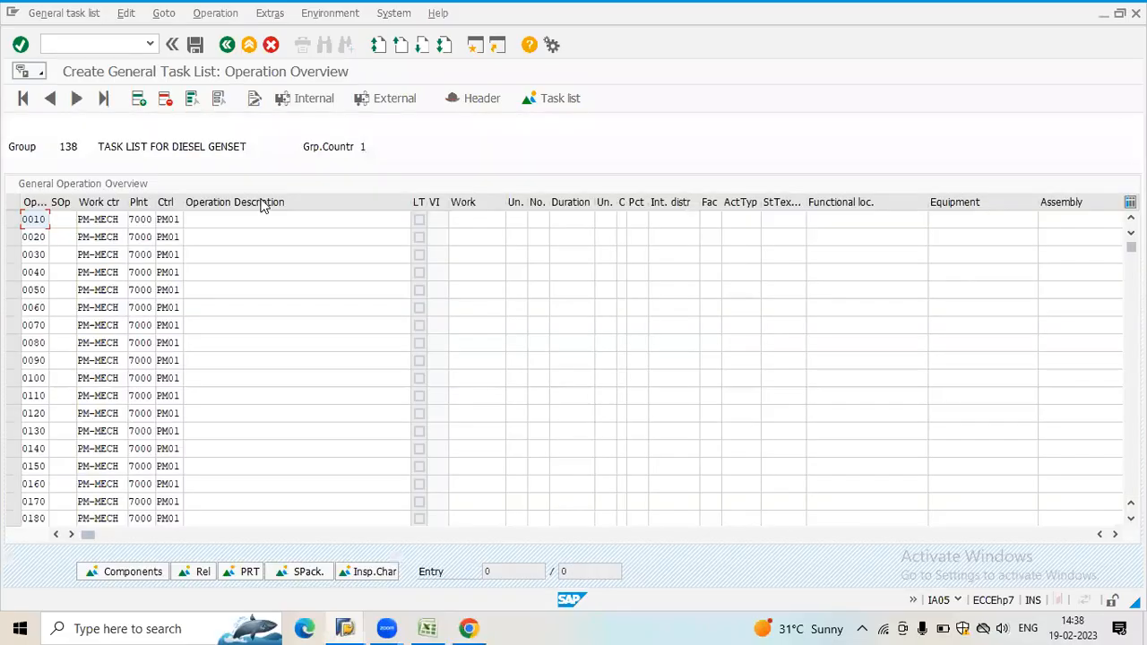
left_click(212, 223)
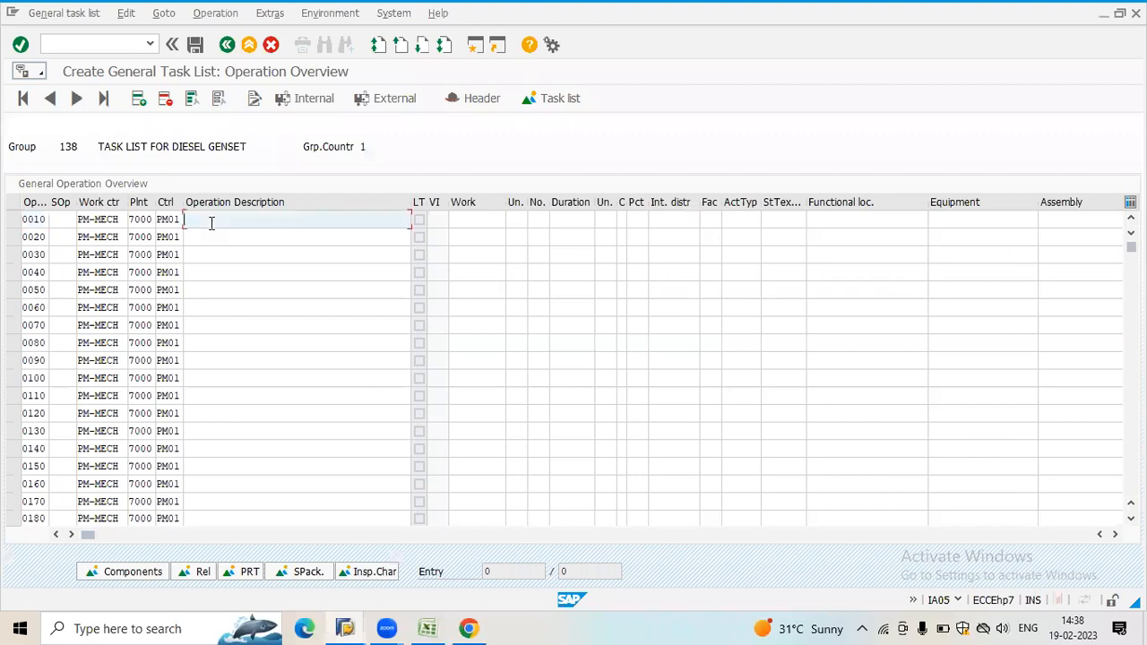
type("Step 1: Lubrication Service. Step 2: Cooling System. Step 3: Fuel System. Step 4: Testing Batteries. Step 5: Routine Engine Exercise. Step 6: Keep your Diesel Generator Clean Step 7: Exhaust system inspection.")
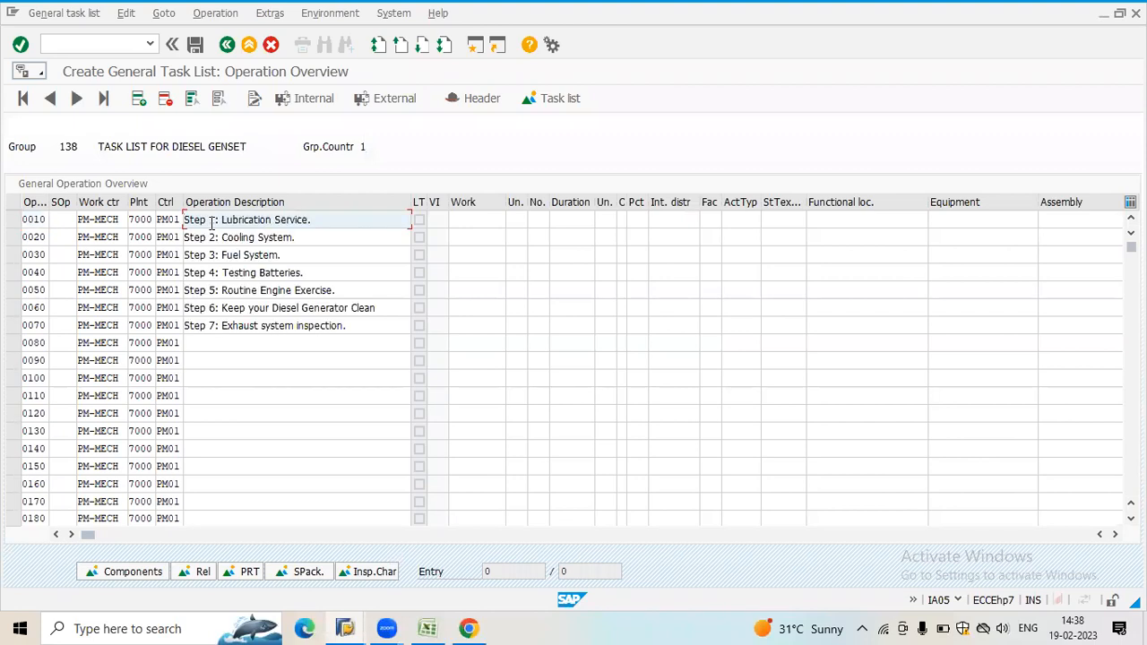
- Insert "Check" after the step number in the descriptions of operations 0010, 0020 and 0030
left_click(396, 258)
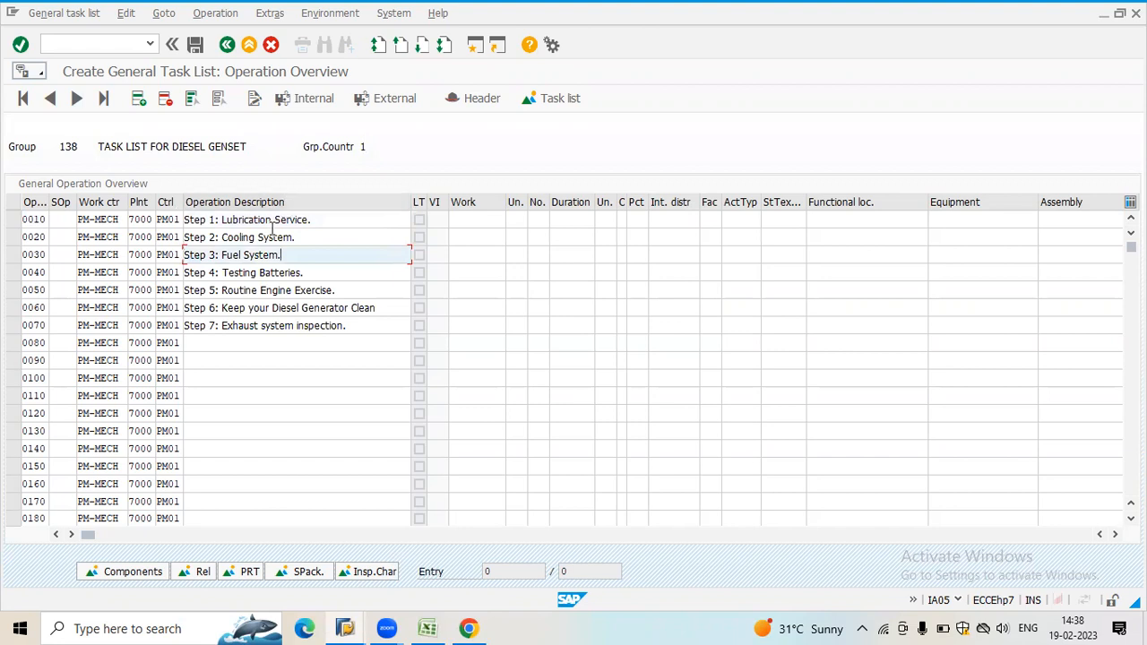
left_click(210, 221)
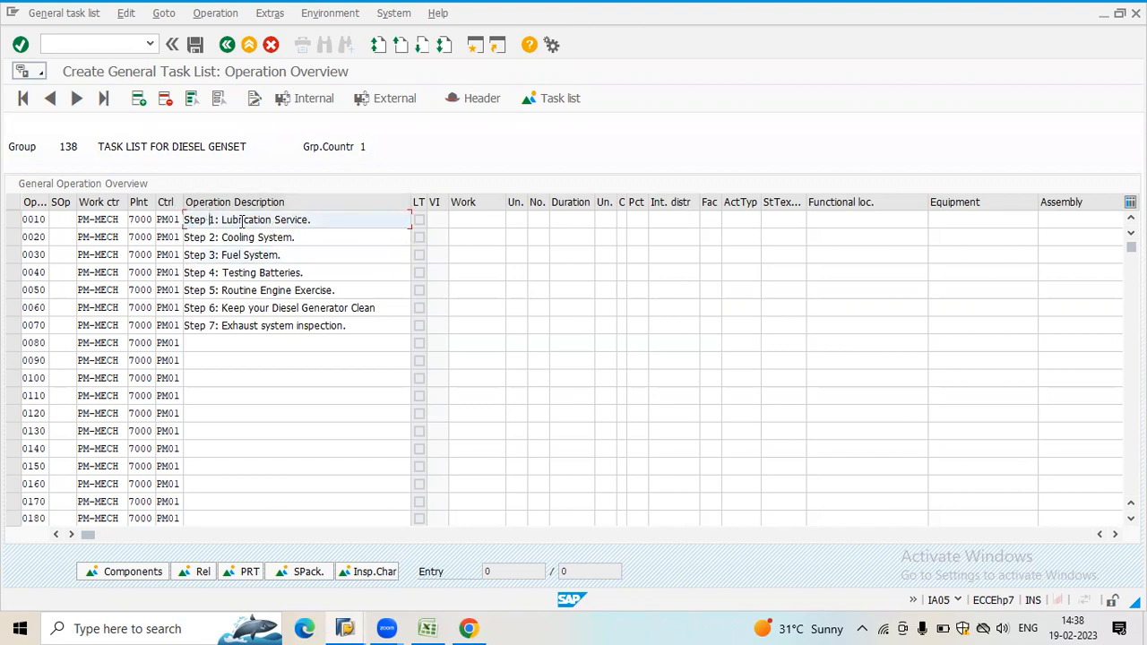
left_click(294, 238)
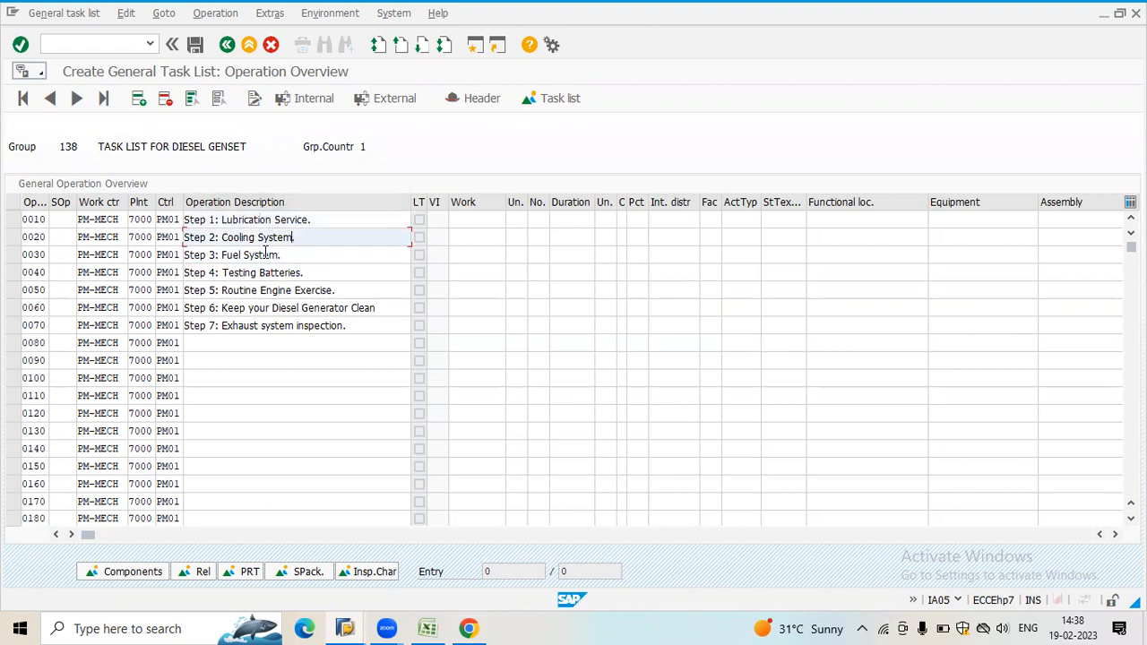
left_click(221, 220)
type("Check")
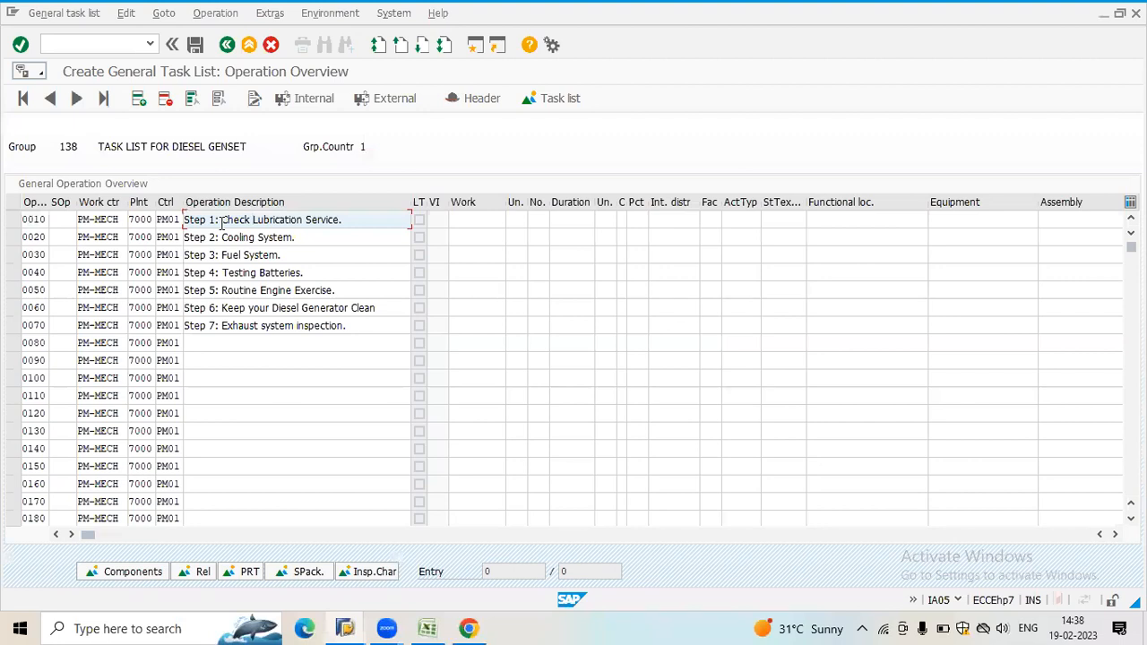
left_click(221, 237)
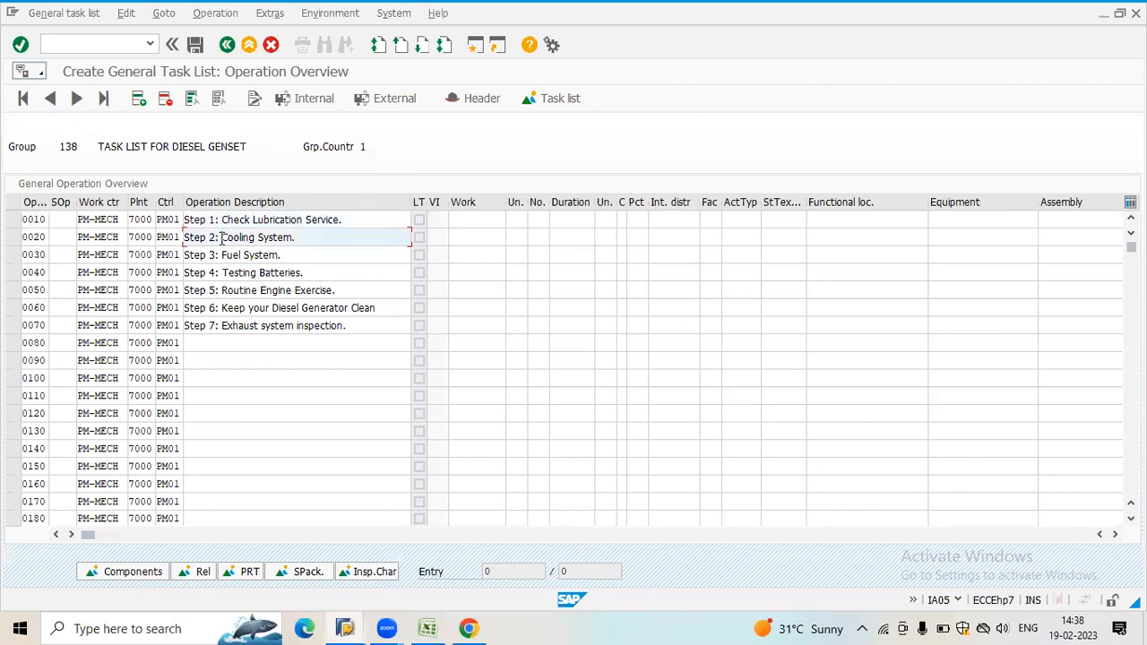
type("Check")
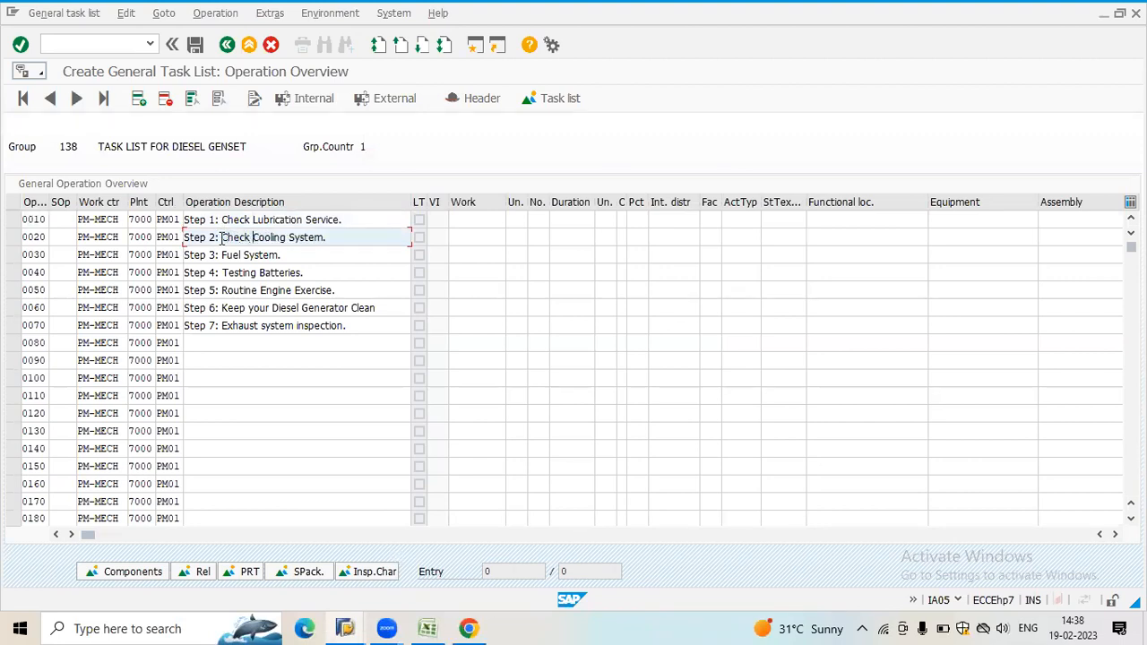
left_click(222, 255)
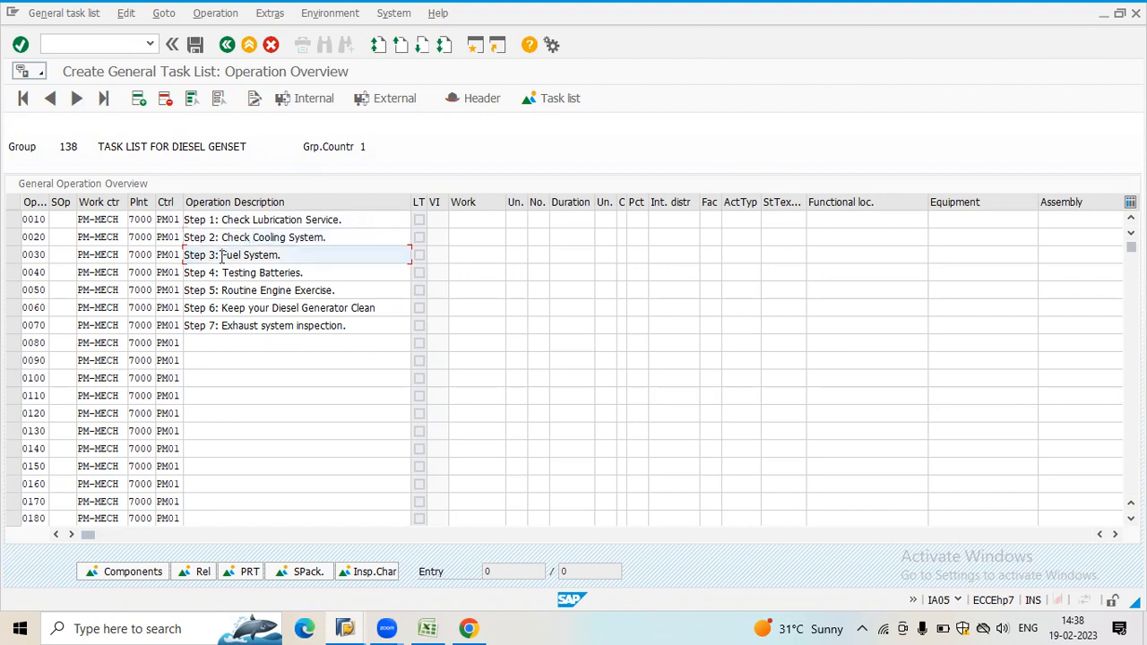
type("Check")
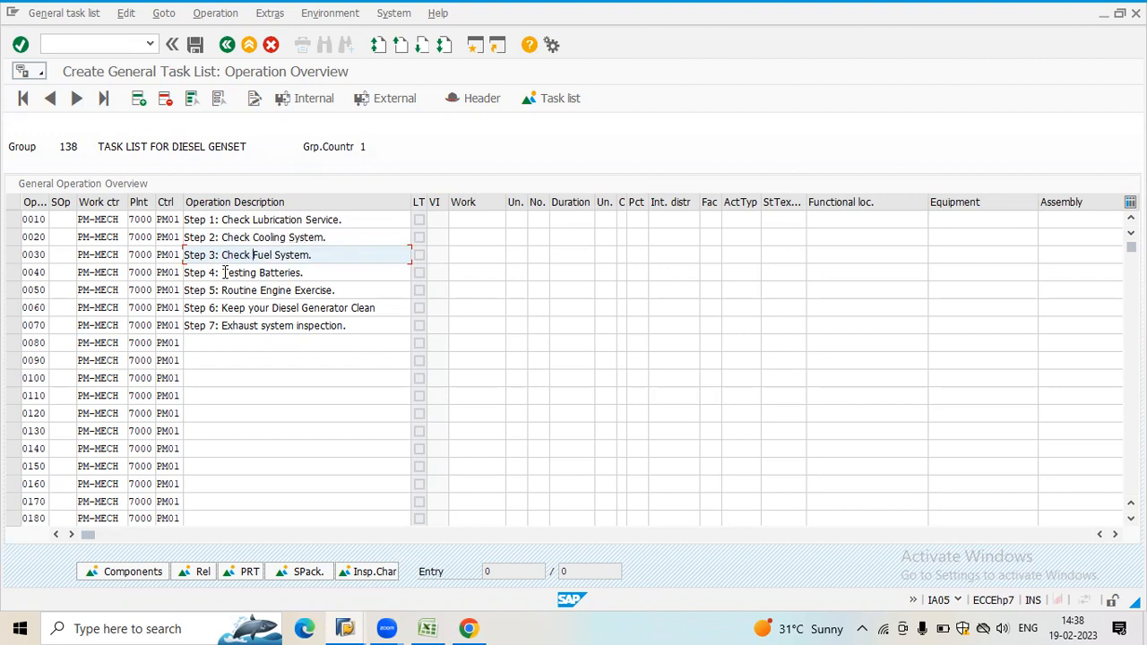
- Reword operation 0040 to "Step 4: Check/Testing Batteries." and 0050 to "Step 5: Check Routine Engine Exercise.", and confirm the operations
left_click(224, 272)
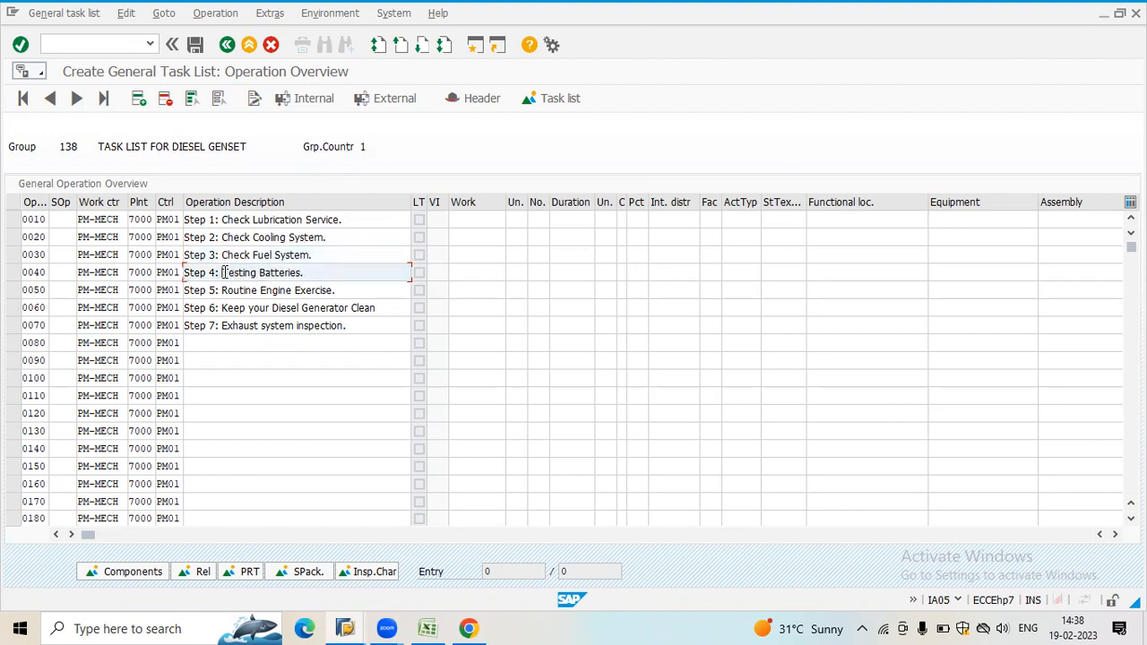
type("Check")
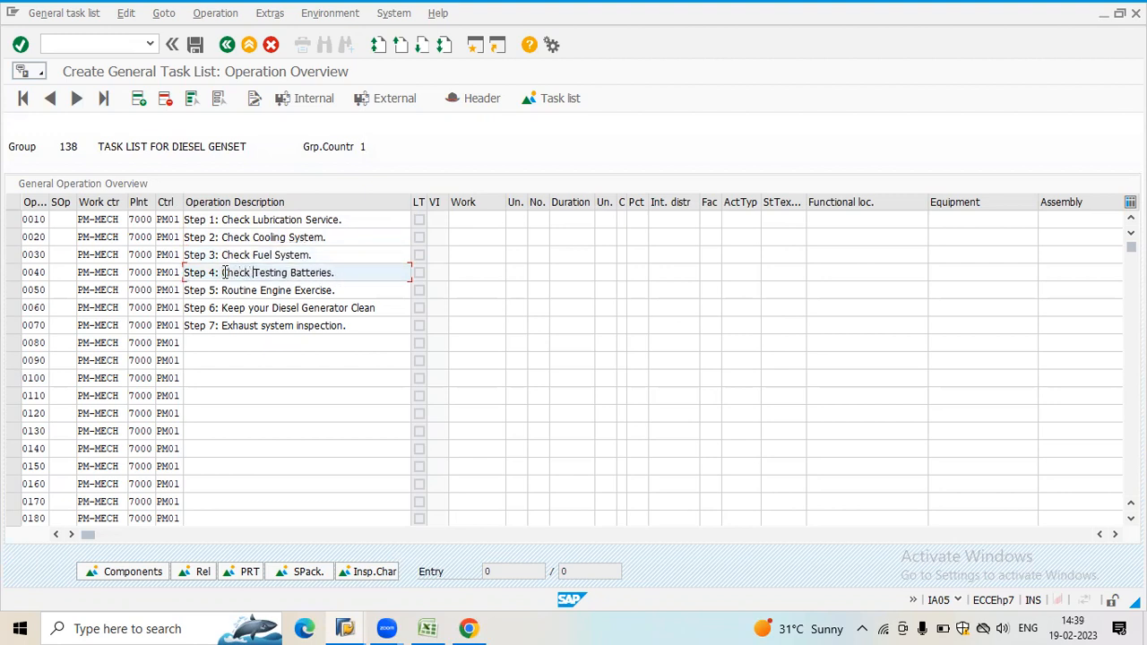
left_click(222, 291)
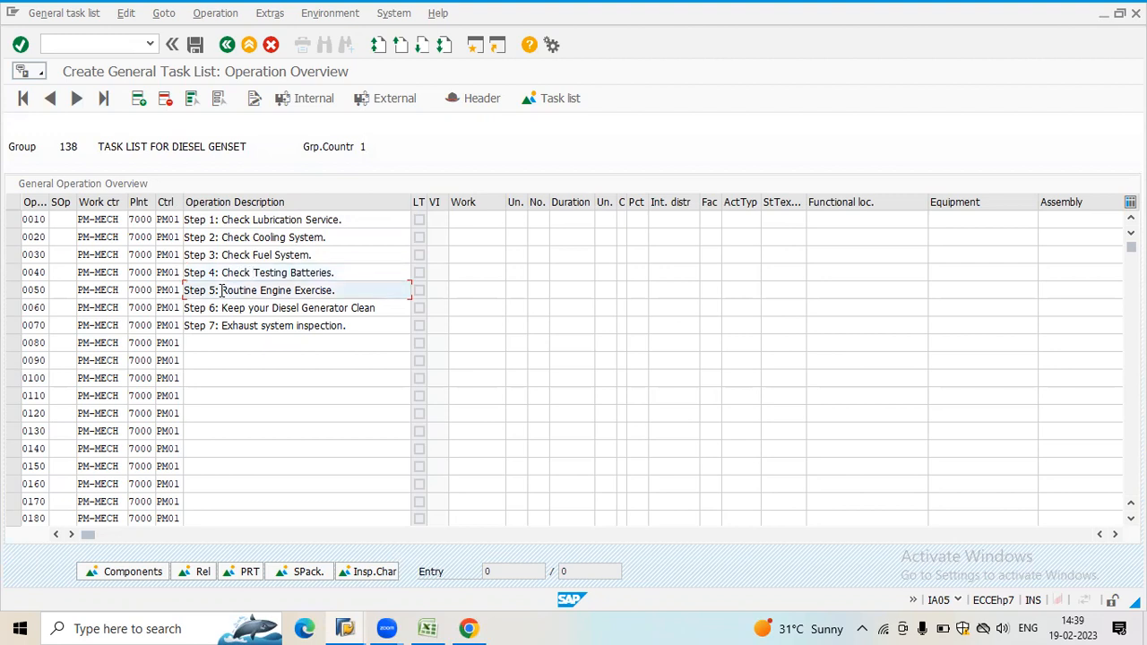
left_click(255, 272)
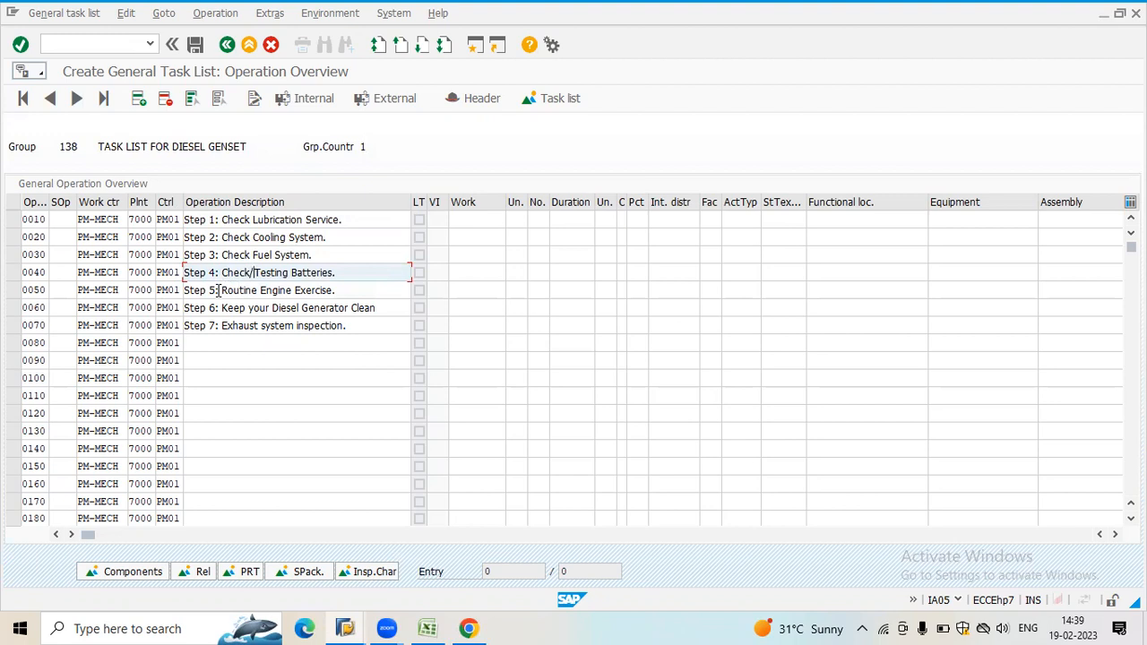
left_click(222, 291)
type("Check")
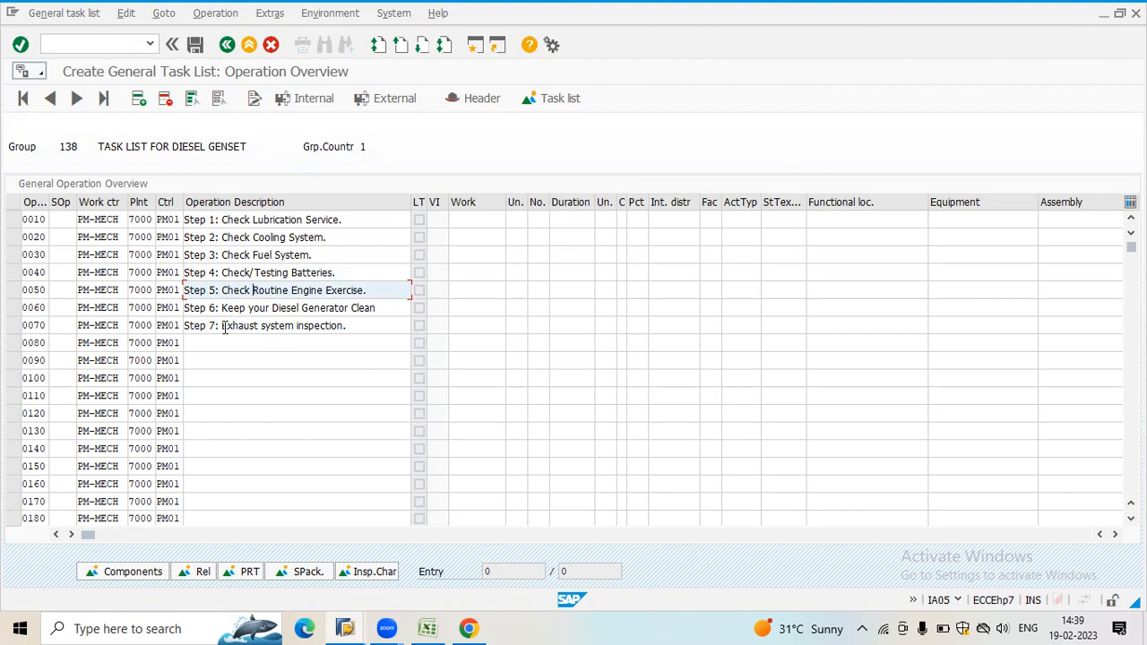
left_click(225, 326)
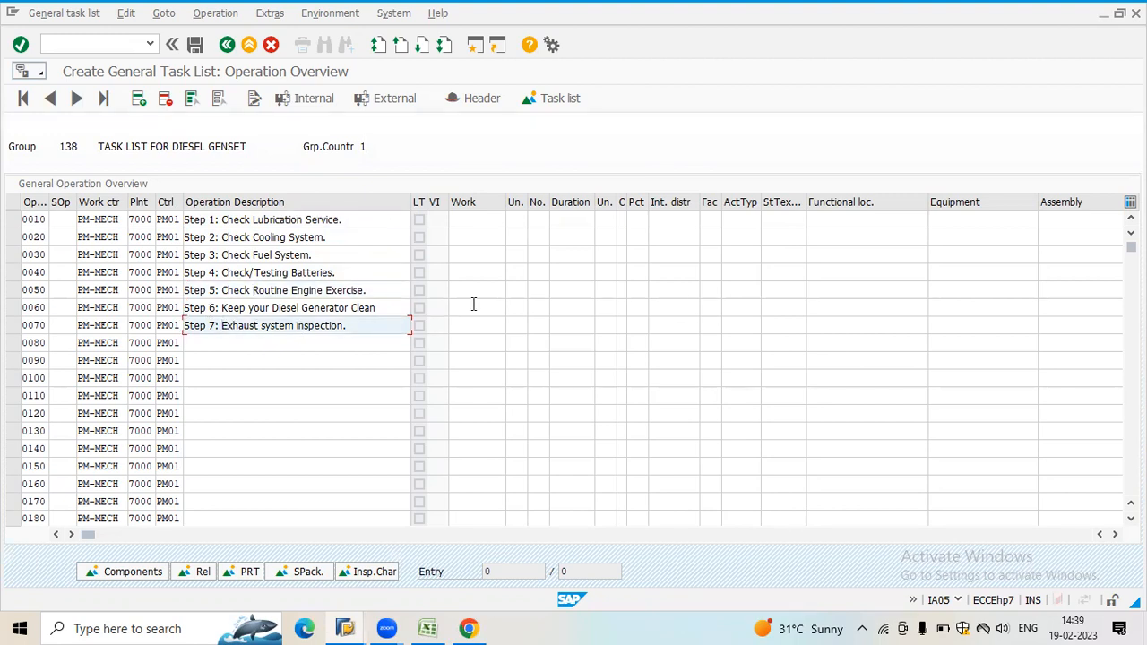
key("Return")
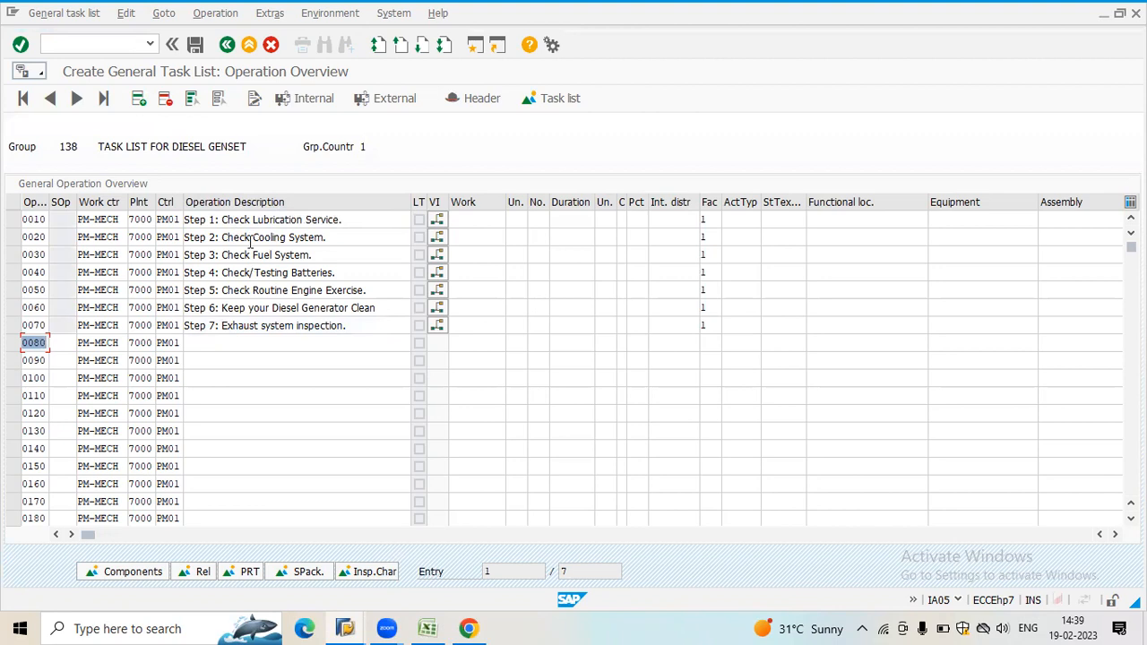
- Review the task list title, return to its header, save the general task list, and leave the transaction
left_click(170, 146)
left_click(241, 148)
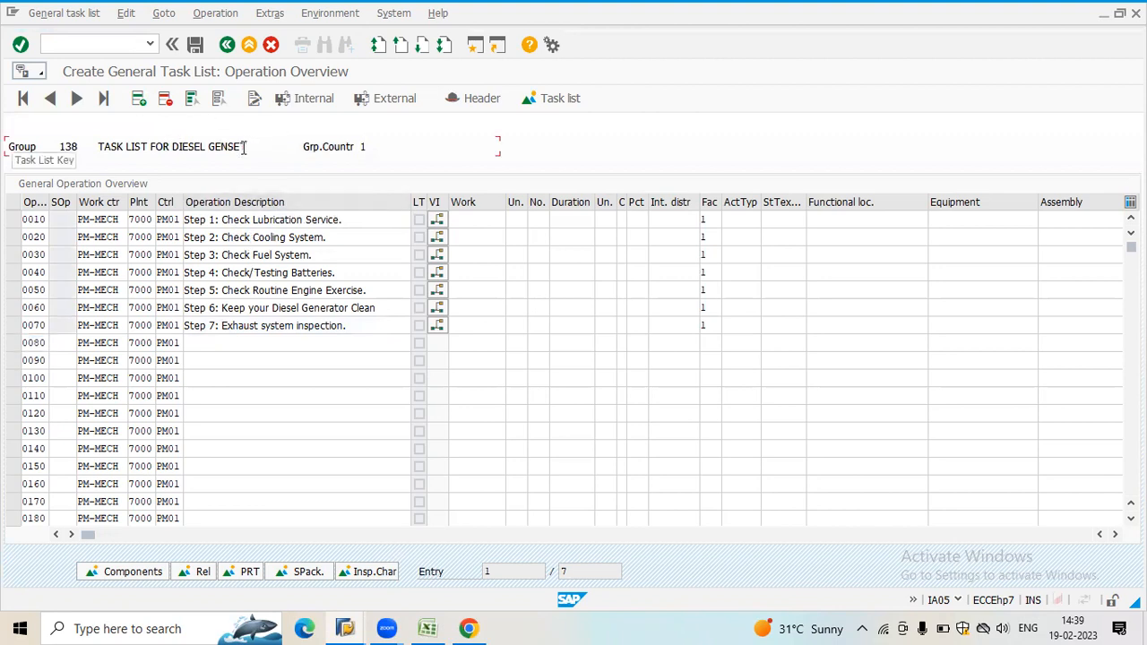
left_click(110, 146, "shift")
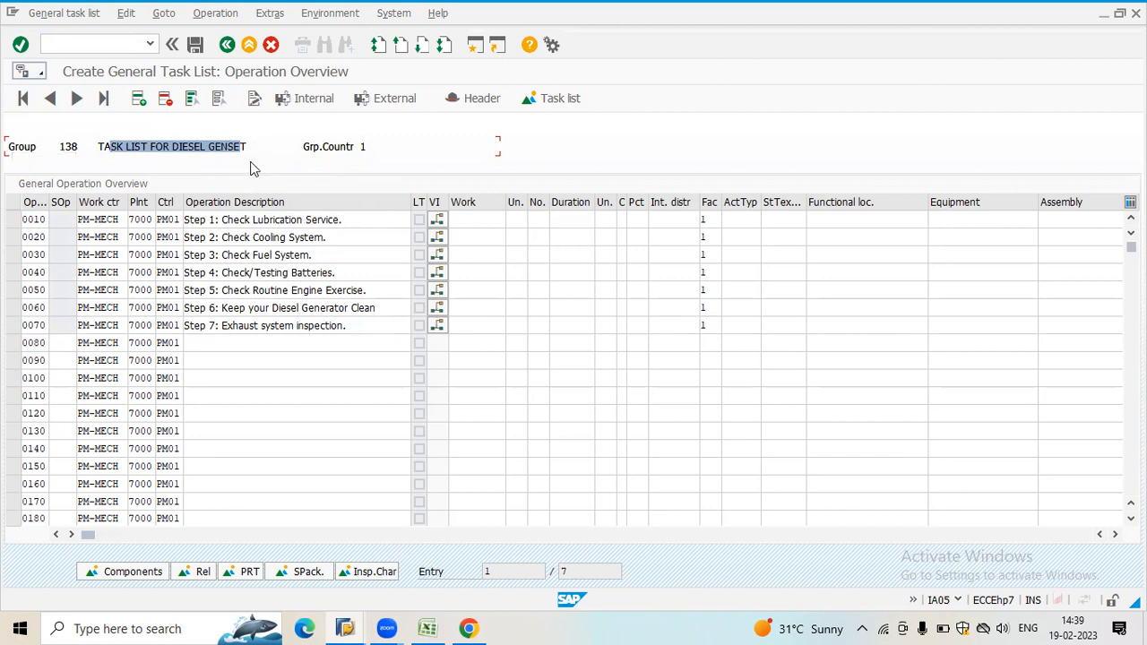
left_click(268, 144)
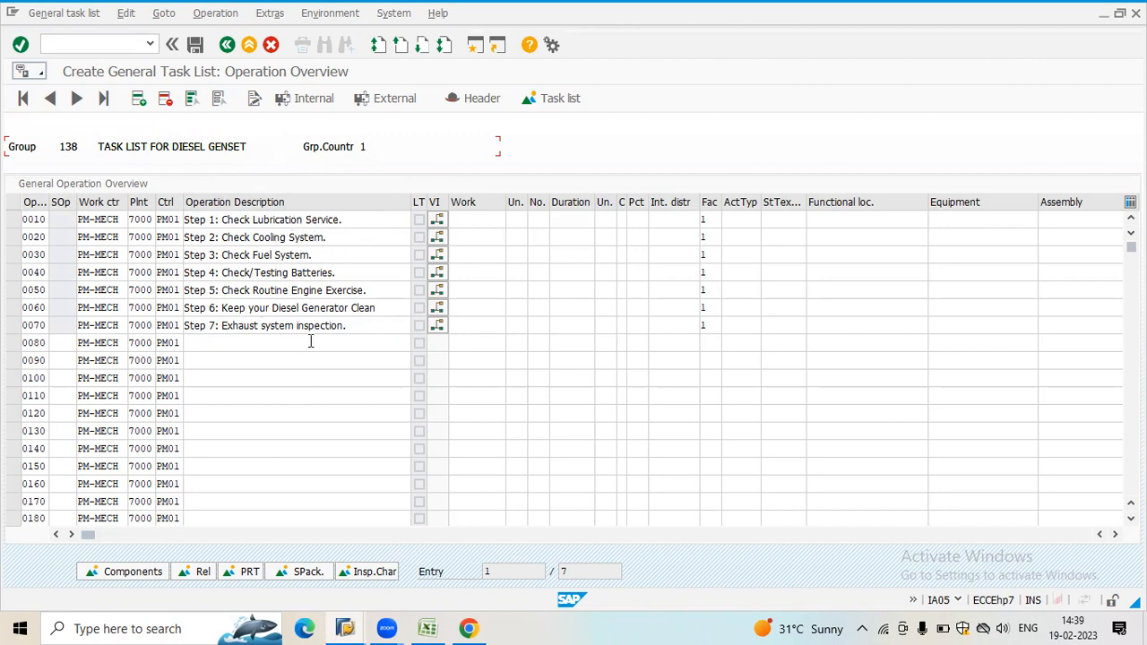
left_click(475, 100)
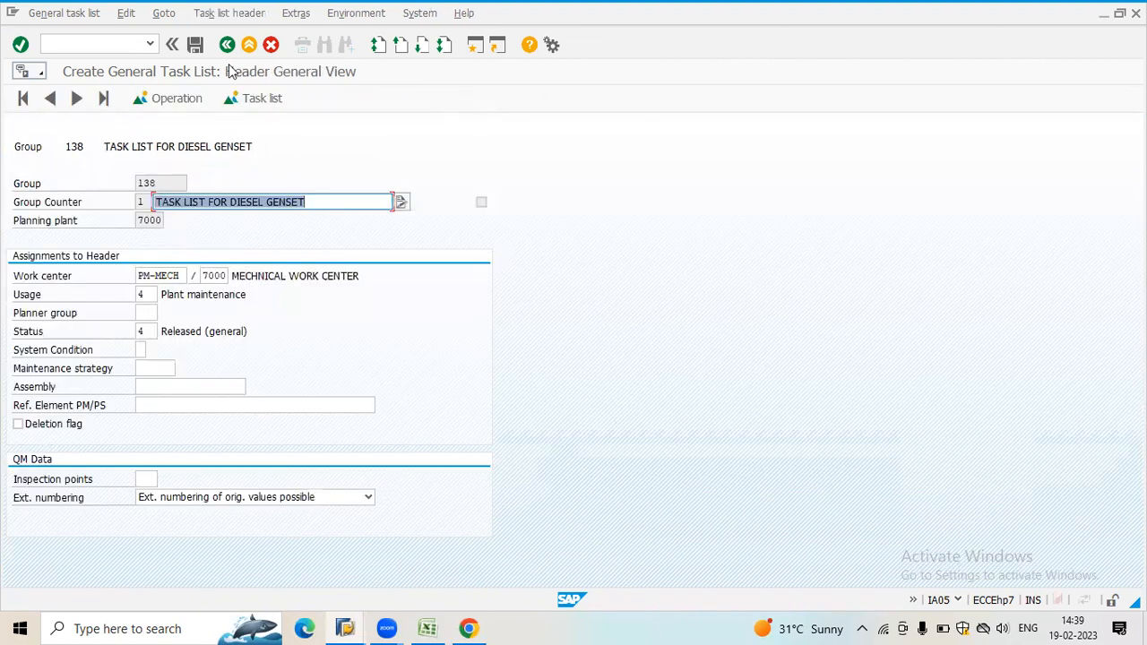
left_click(194, 47)
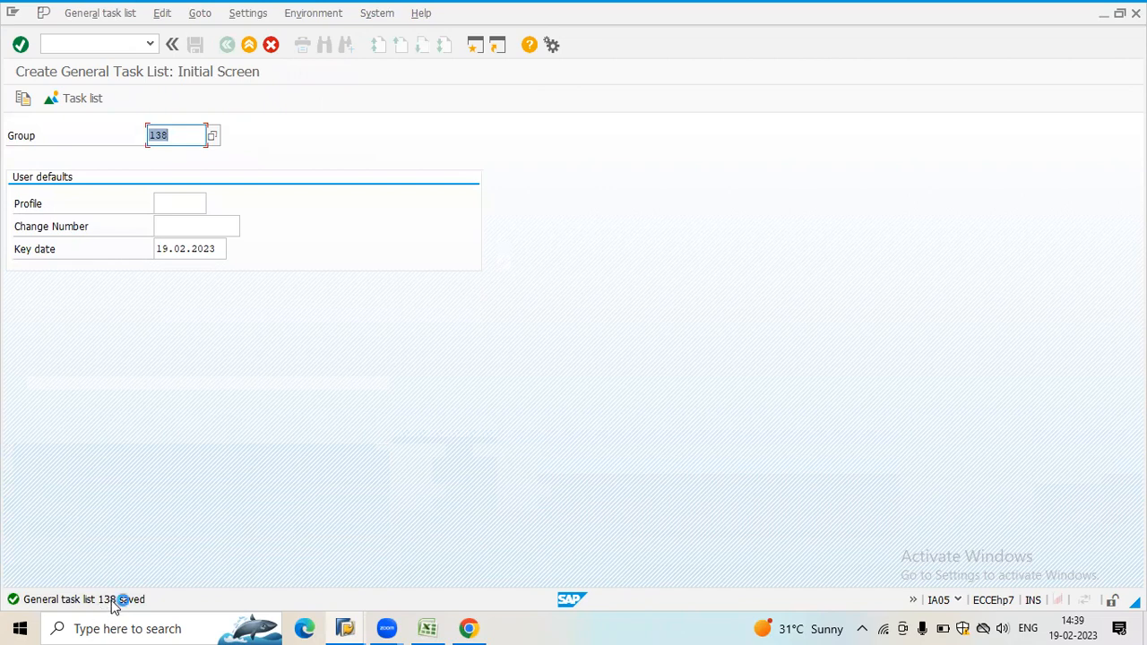
left_click(249, 45)
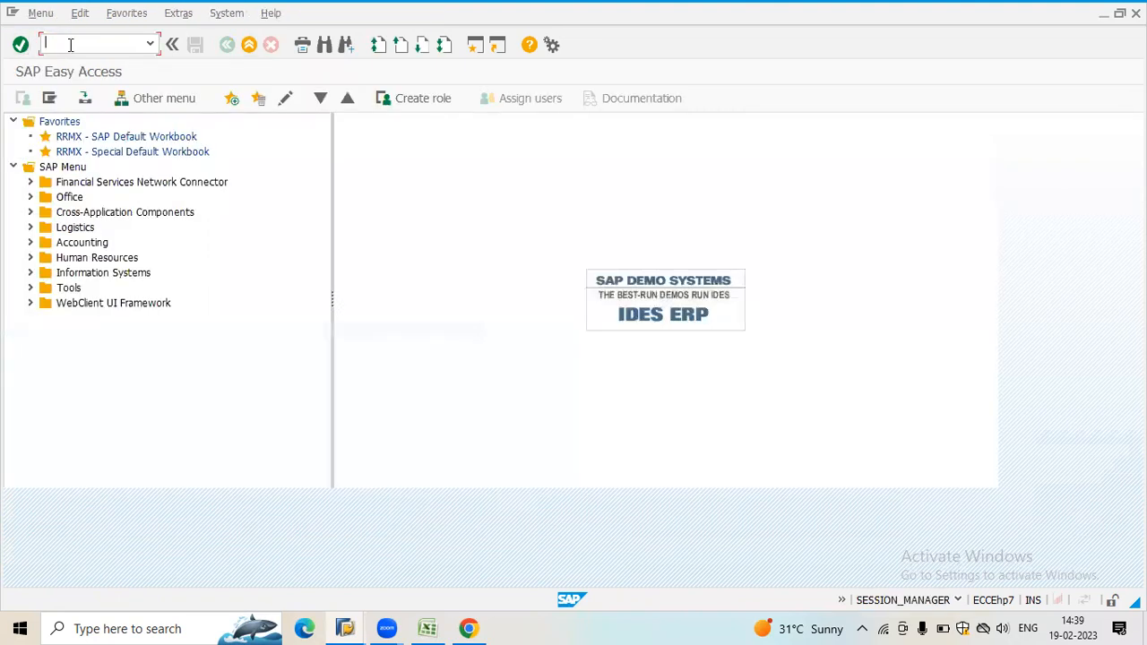
- Start an equipment task list with transaction IA01 for equipment 20000085 and open its header
type("ia01")
key("Return")
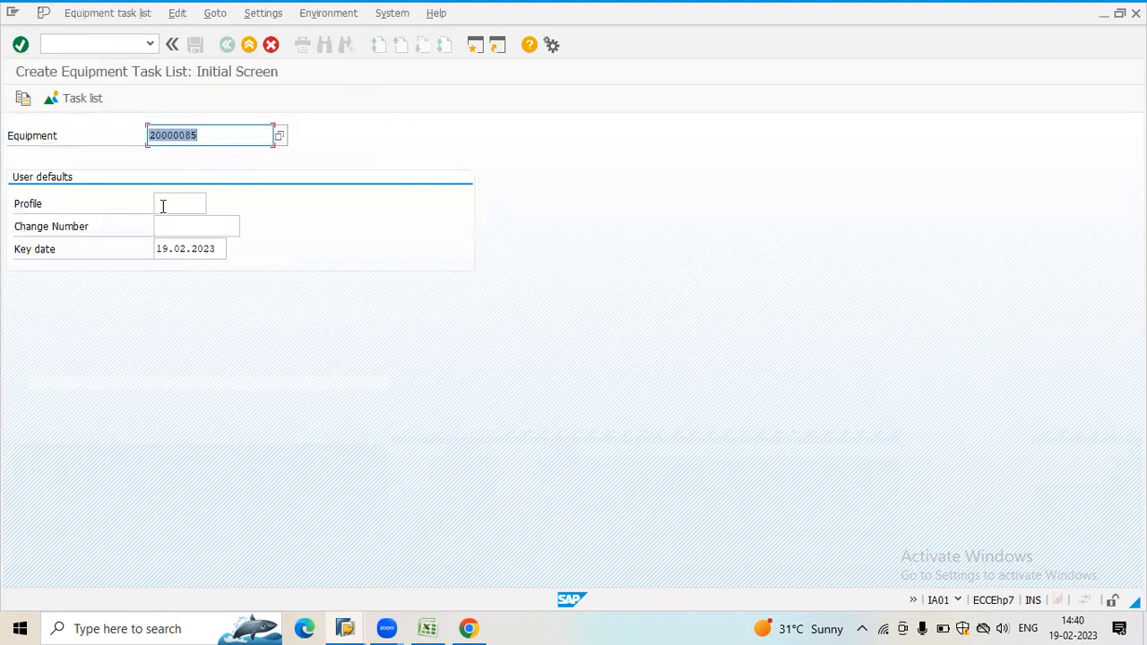
left_click(214, 133)
key("Return")
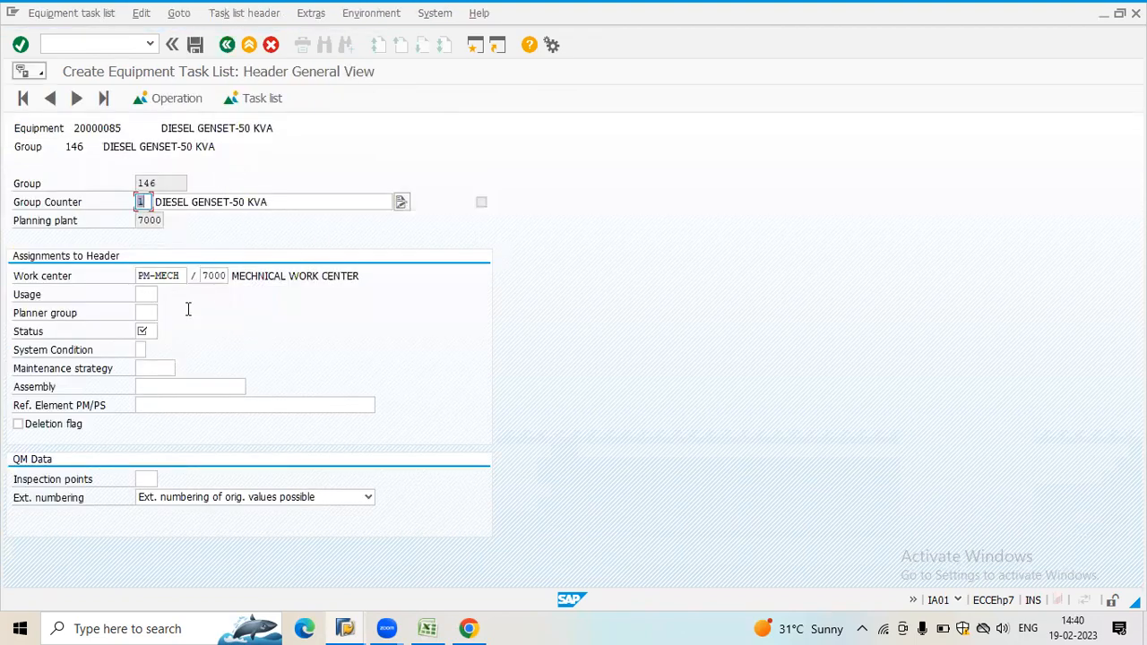
- Set the task list header's usage to 4 (Plant maintenance) and its status to 4 (Released), and confirm
left_click(151, 295)
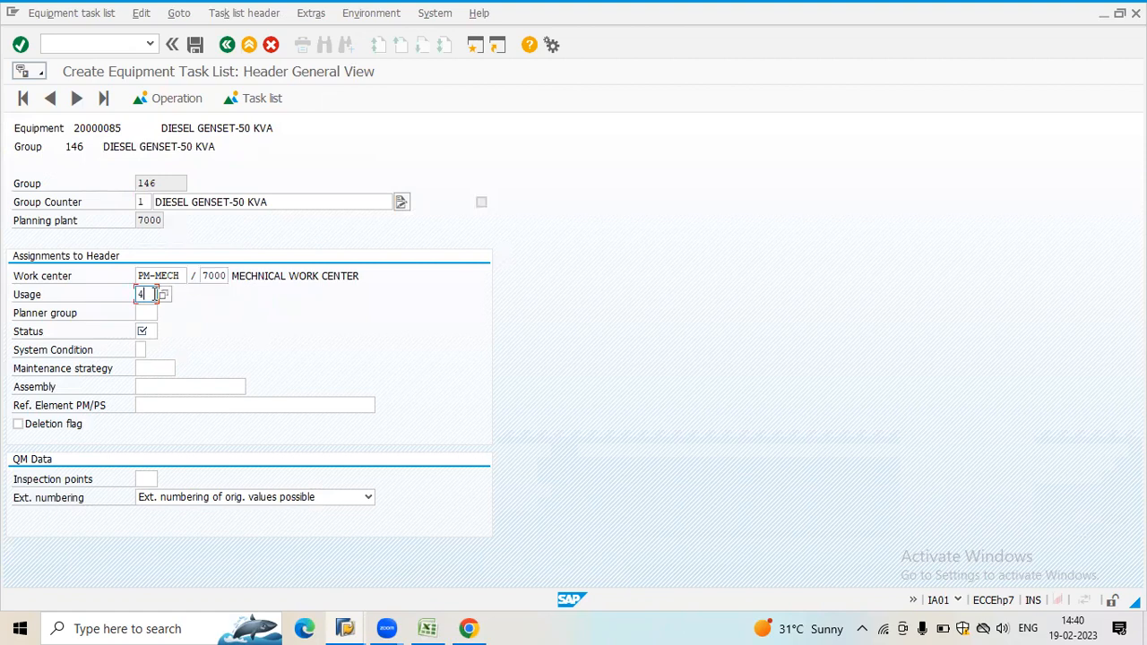
key("Tab")
key("Tab")
type("4")
key("Return")
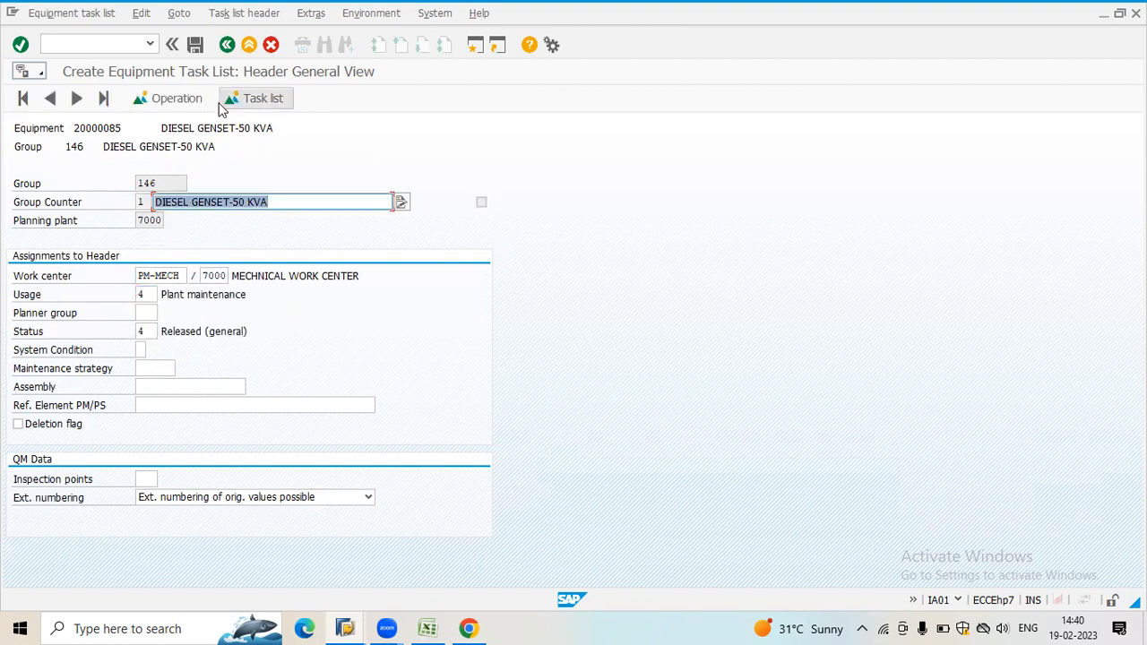
- Fill the descriptions of operations 0010 to 0070 with the seven copied maintenance steps, "Step 1: Lubrication Service." through "Step 7: Exhaust system inspection."
left_click(196, 100)
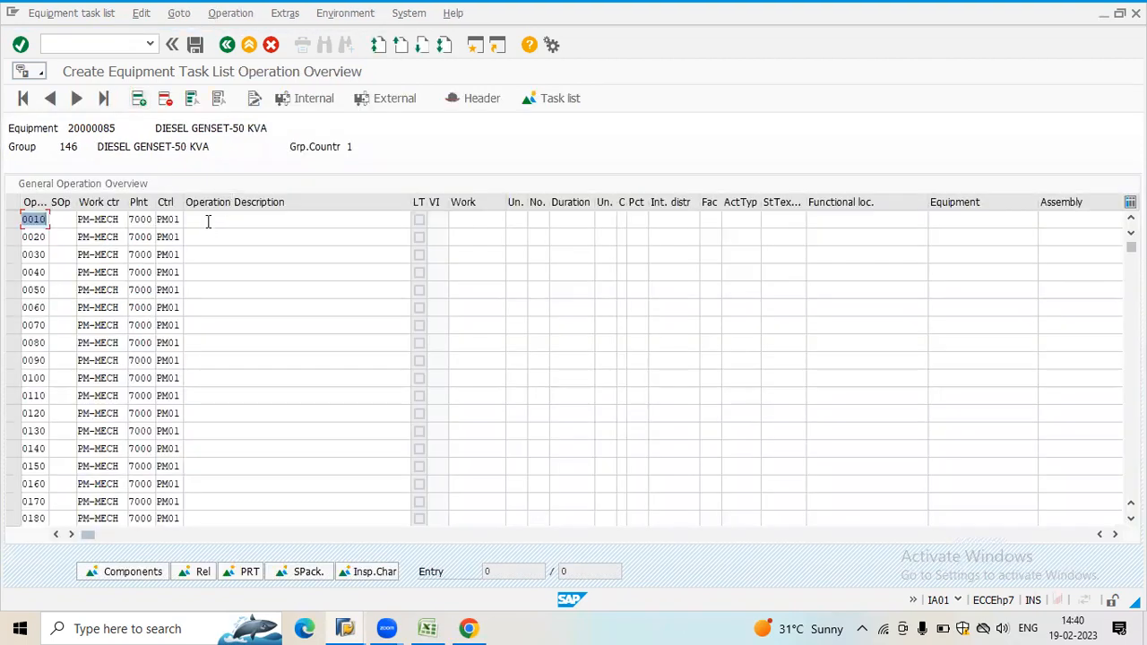
left_click(207, 221)
type("Step 1: Lubrication Service. Step 2: Cooling System. Step 3: Fuel System. Step 4: Testing Batteries. Step 5: Routine Engine Exercise. Step 6: Keep your Diesel Generator Clean Step 7: Exhaust system inspection.")
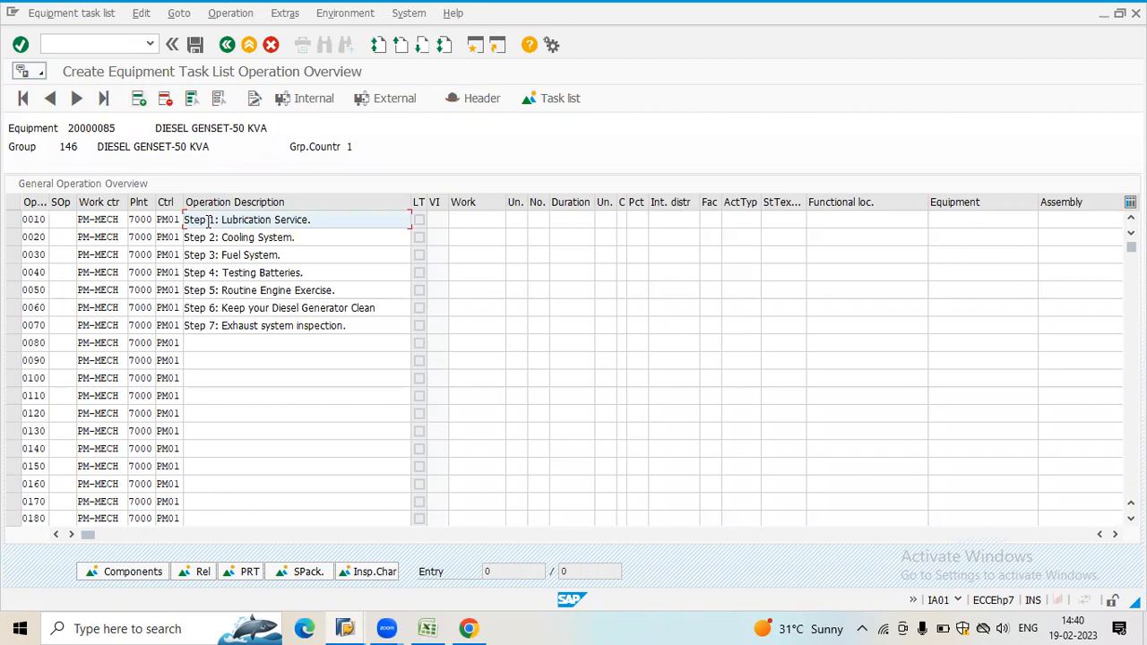
- Insert "Check" after the step number in the equipment task list's operations 0010, 0020 and 0030
left_click(221, 220)
type("Check")
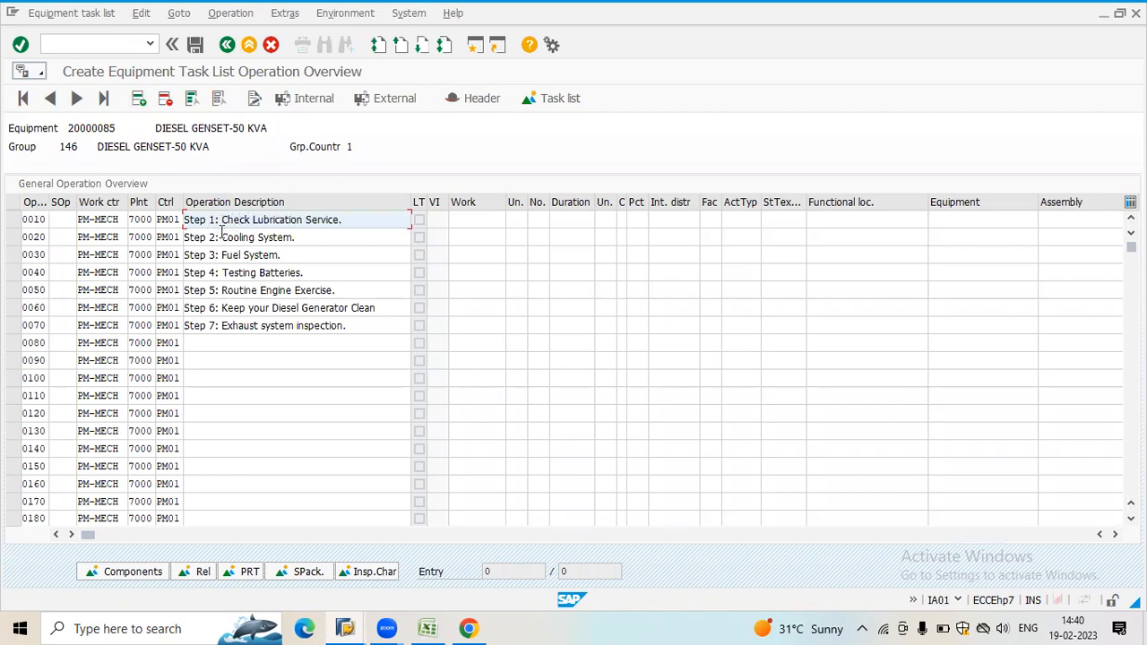
left_click(223, 237)
type("Check")
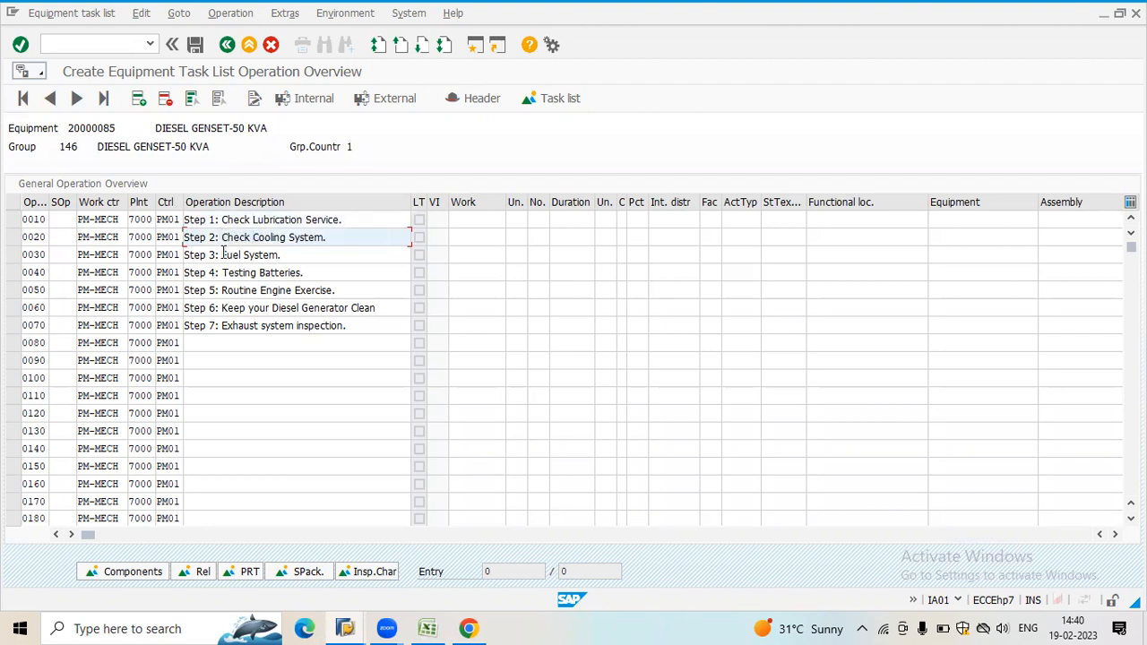
left_click(223, 255)
type("Check")
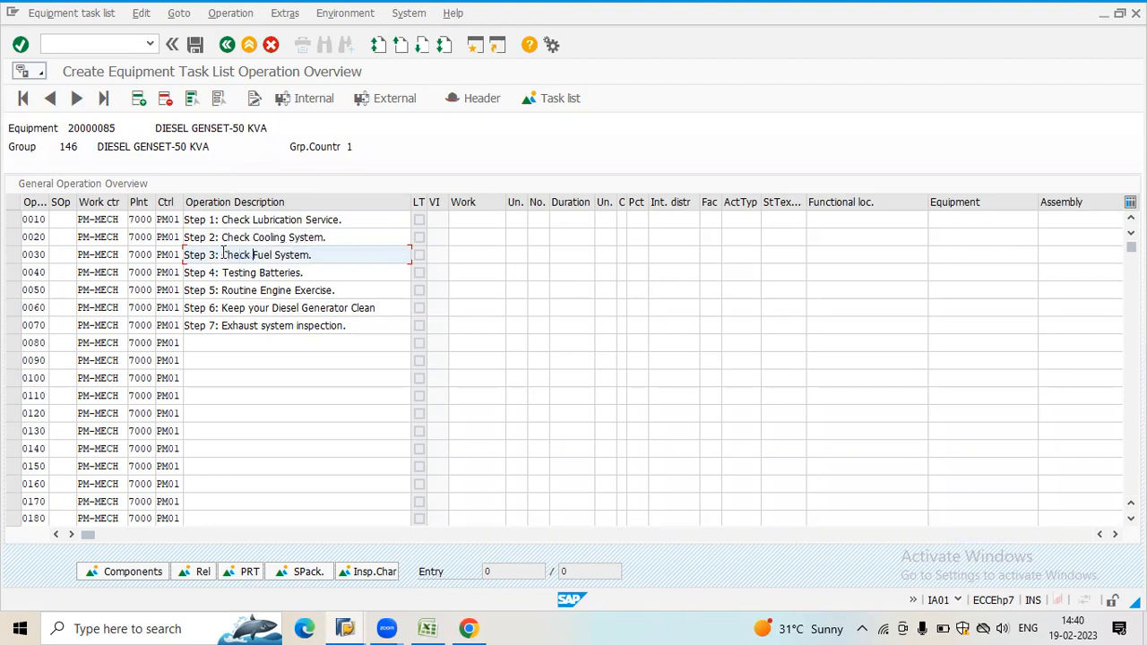
- Reword operation 0040 to "Step 4: Check/Testing Batteries." and operation 0050 to "Step 5: Routine Engine Exercise check."
left_click(223, 272)
type("Check")
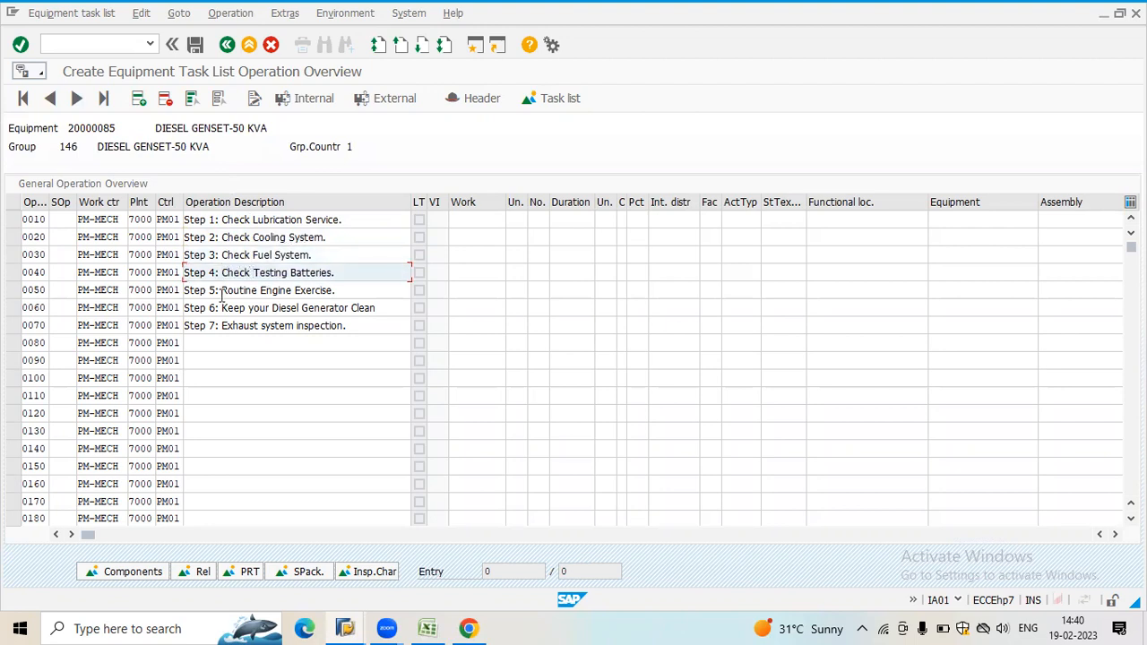
key("BackSpace")
type("/")
left_click(334, 291)
type("check")
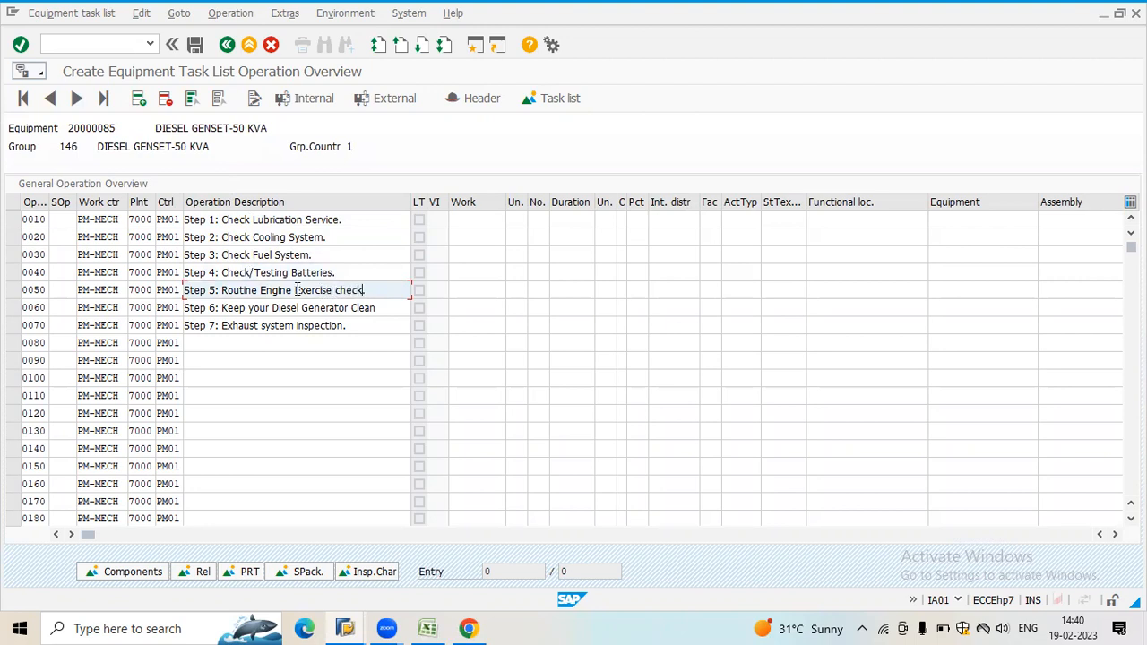
- Reword operation 0070 to "Step 7: Check Exhaust system.", confirm the operations, and save the equipment task list
left_click(226, 307)
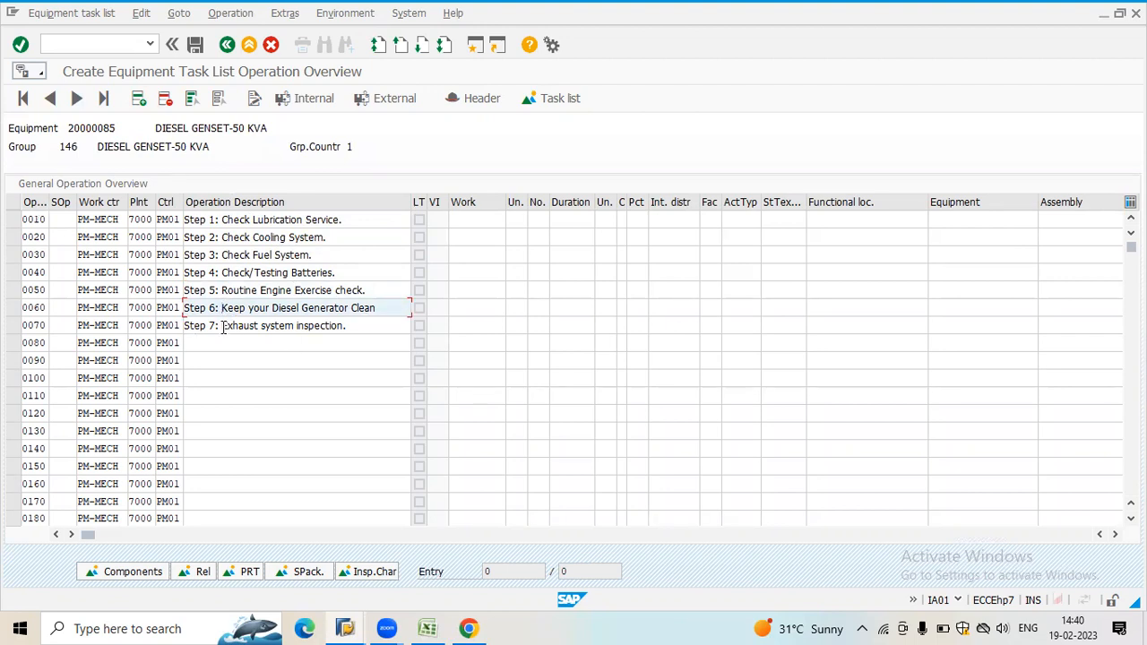
left_click(222, 328)
type("Check")
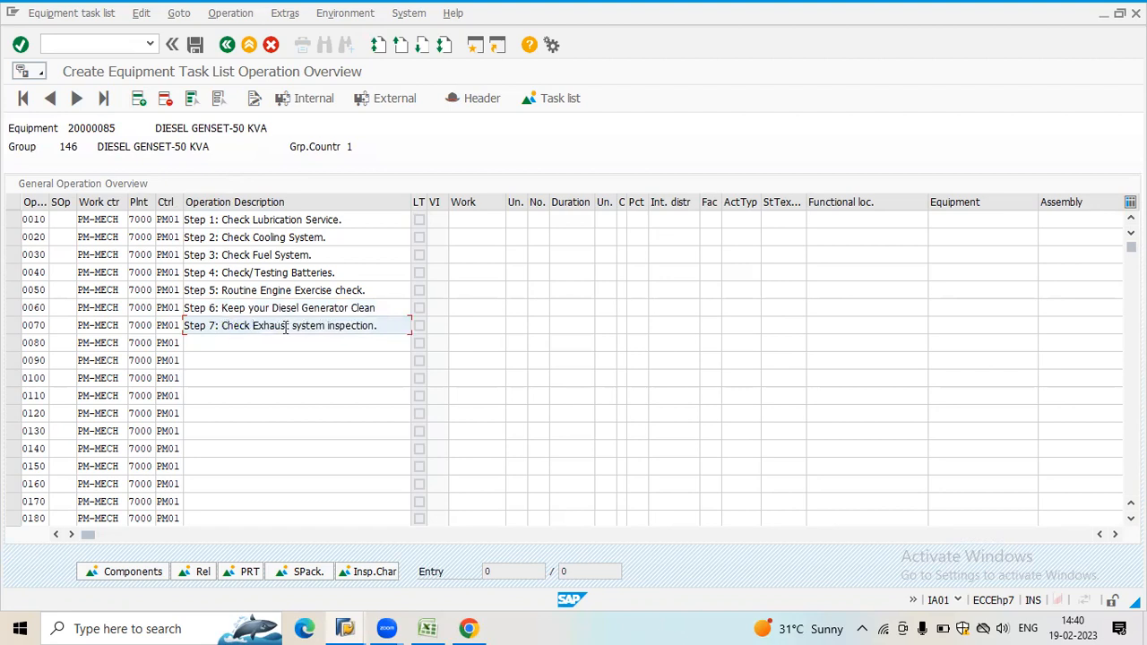
key("BackSpace")
key("BackSpace")
key("BackSpace")
key("BackSpace")
key("BackSpace")
key("BackSpace")
key("BackSpace")
key("BackSpace")
key("BackSpace")
key("BackSpace")
key("Return")
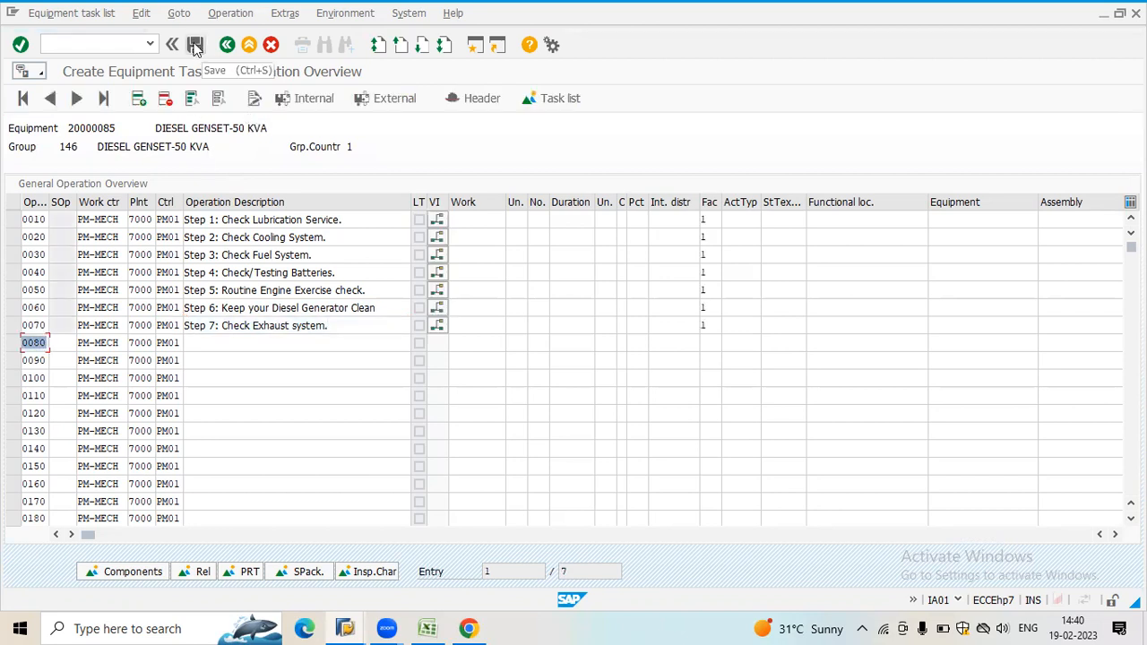
left_click(195, 44)
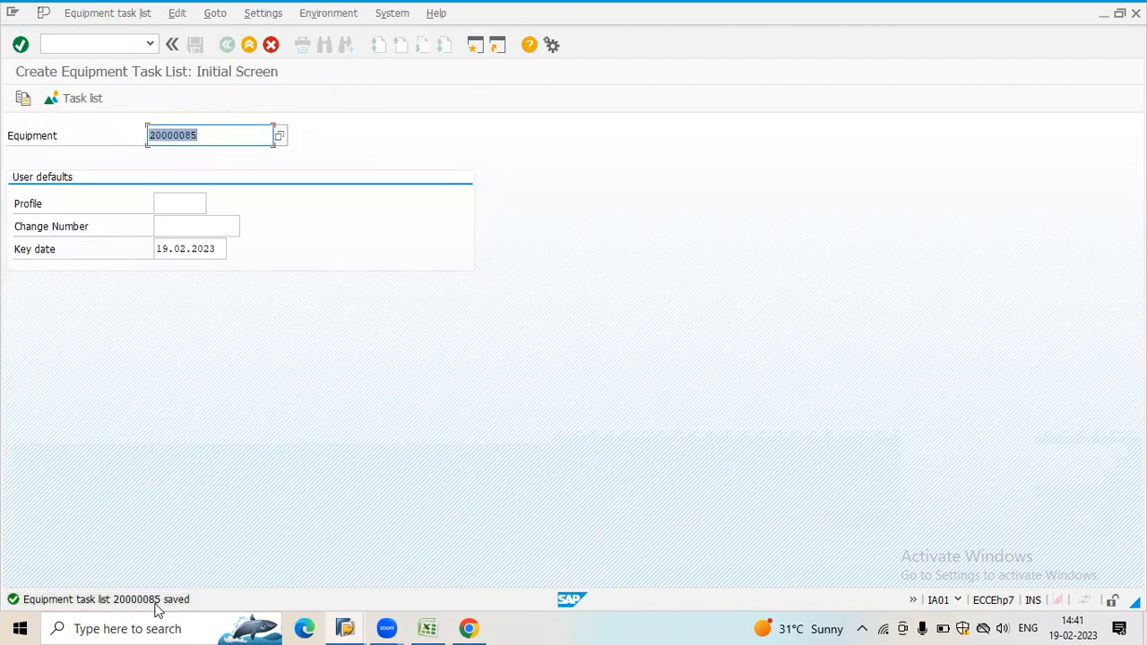
- Switch to the SAP PM master data workbook in Excel, review the catalog profile sheet for the DG set, and return to SAP
key("alt+Tab")
key("Tab")
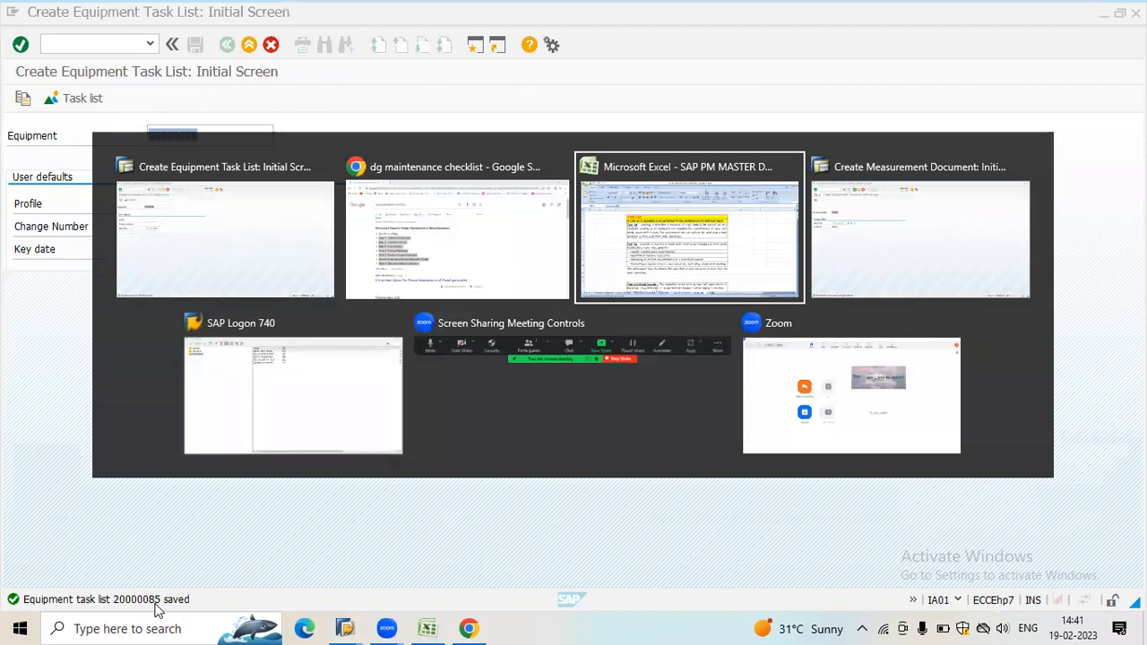
key("shift+Tab")
key("shift+Tab")
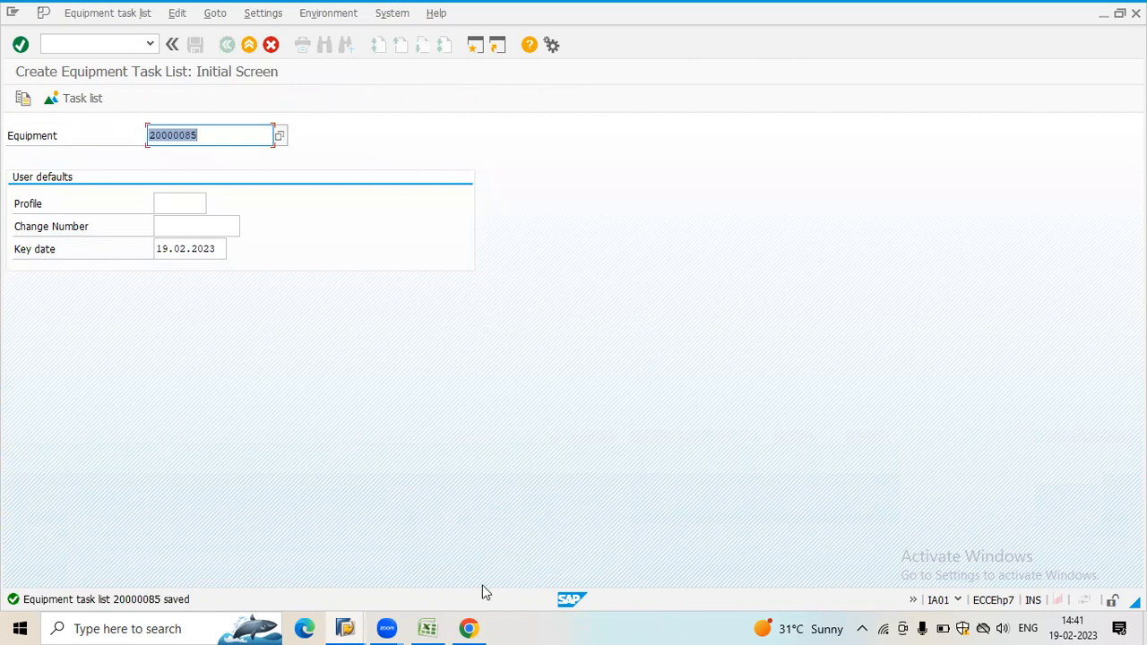
left_click(426, 629)
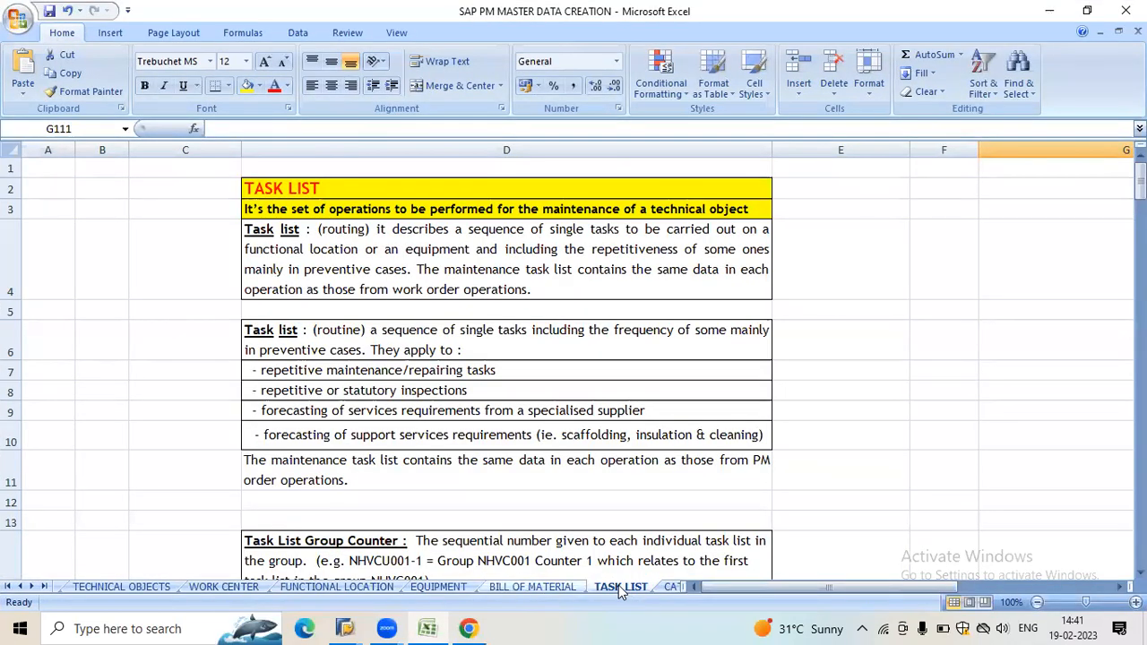
left_click(667, 588)
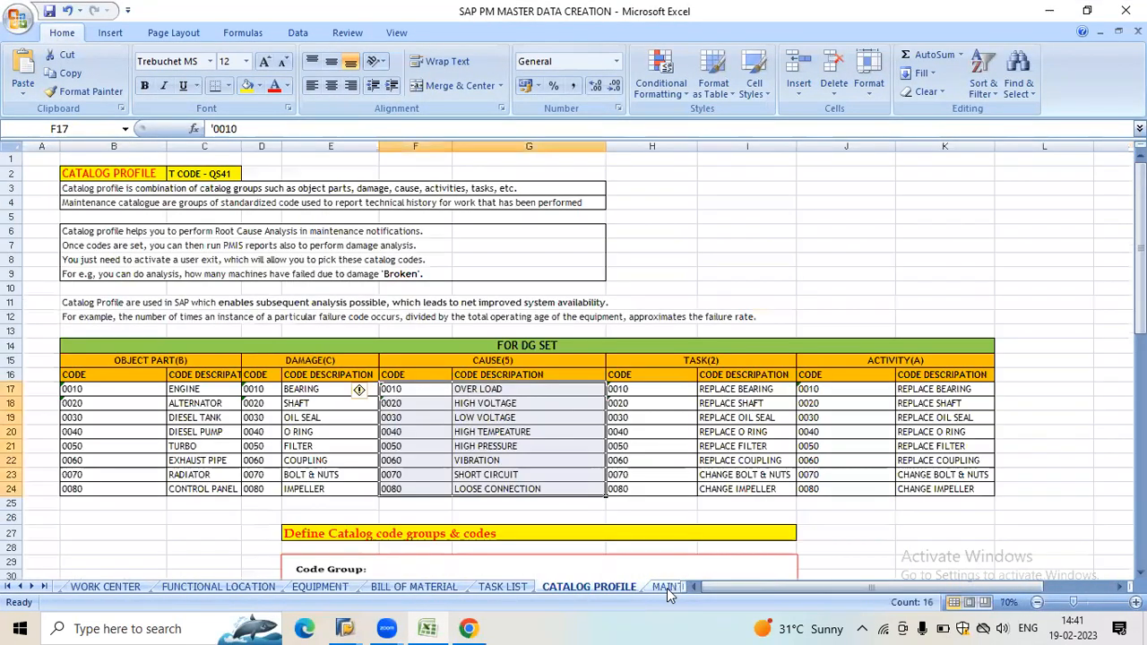
left_click(645, 430)
key("alt+Tab")
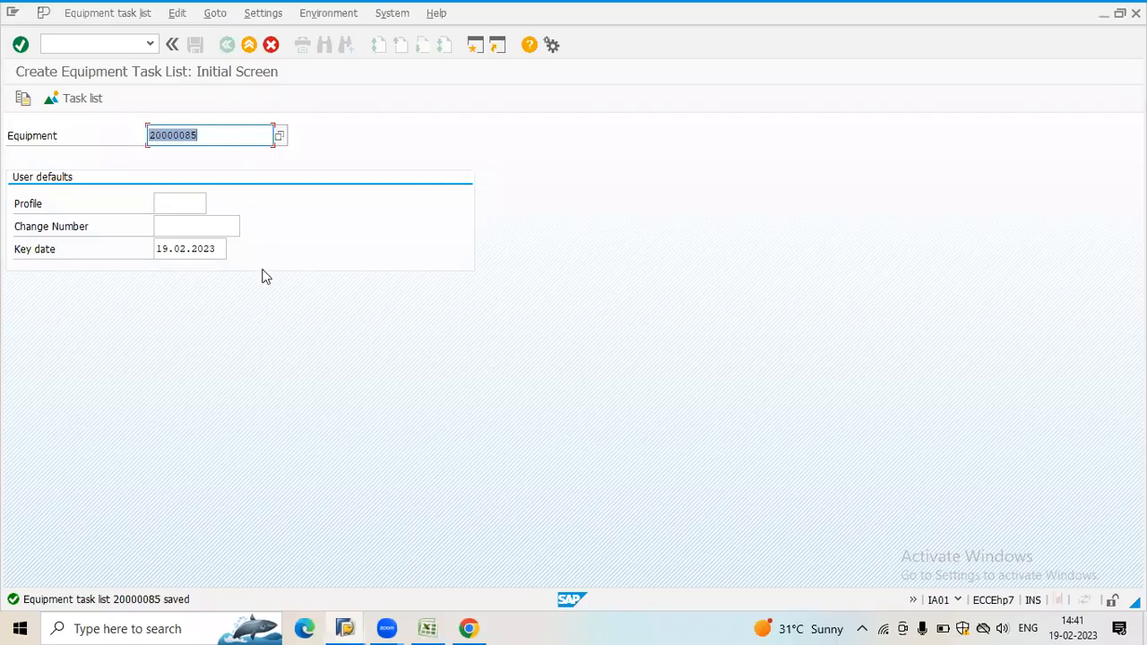
left_click(216, 135)
left_click(1013, 94)
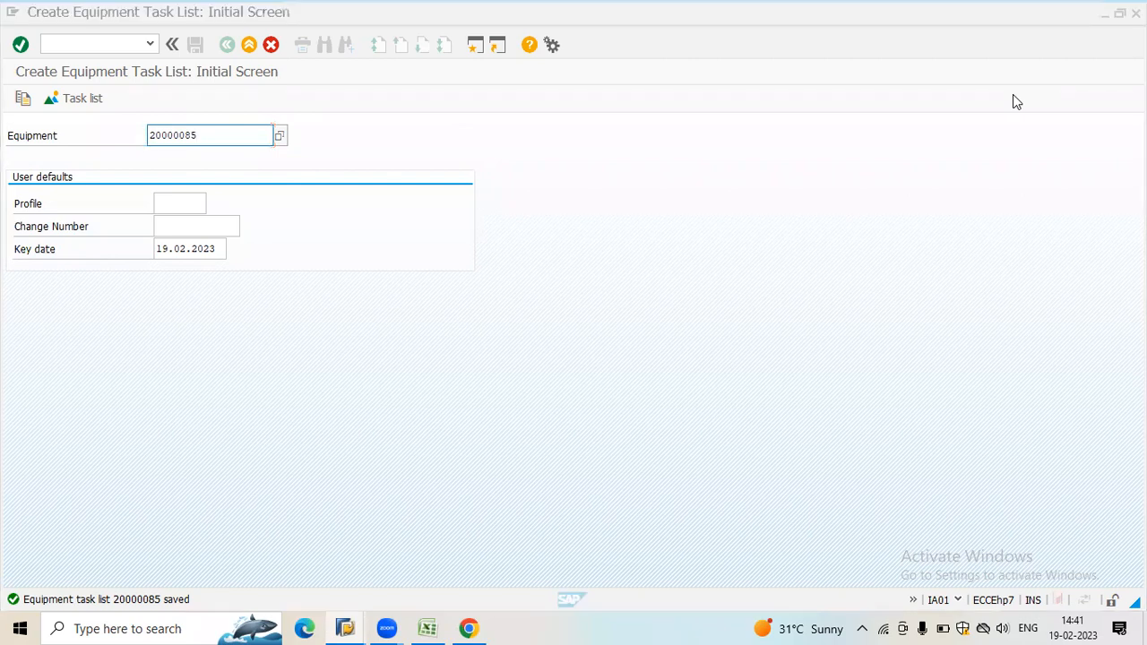